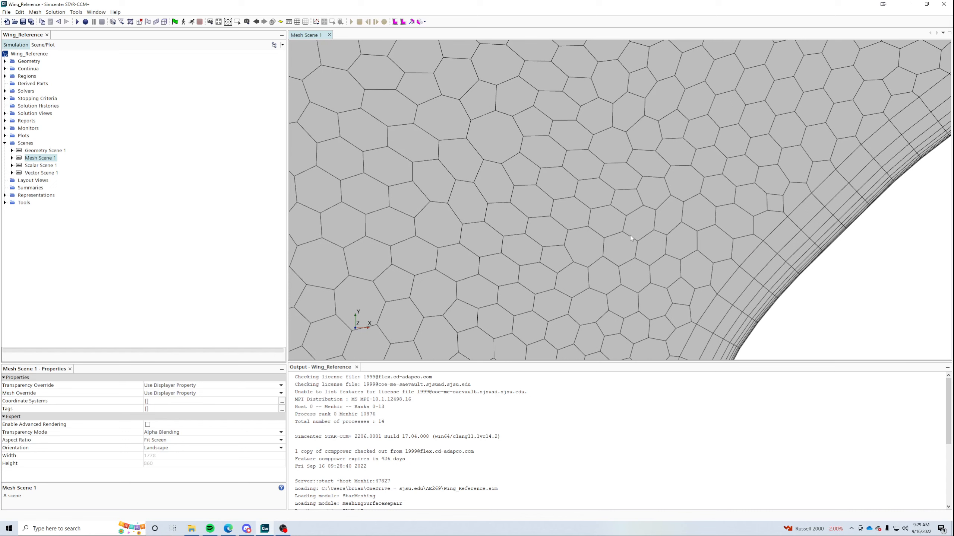
- Examine the polygonal mesh and prism layers at the airfoil's leading and trailing edges, and the refined wake region behind it
right_drag(690, 255, 595, 182)
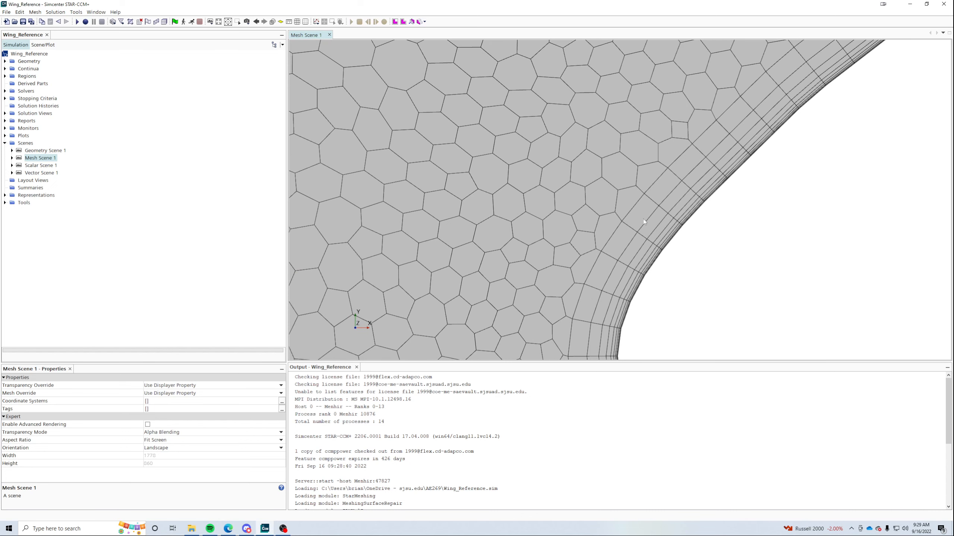
scroll(643, 220, down, 10)
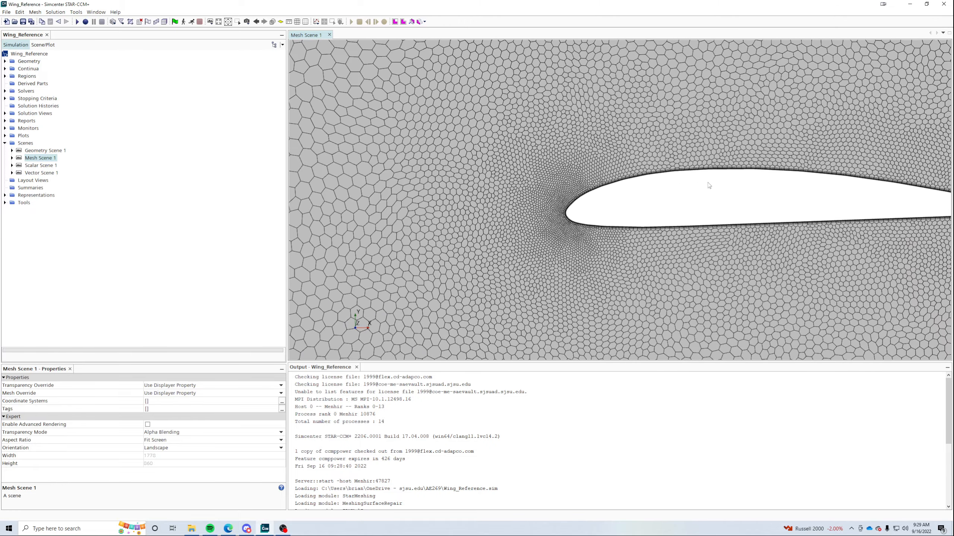
right_drag(708, 183, 352, 197)
scroll(691, 225, up, 5)
scroll(775, 237, up, 6)
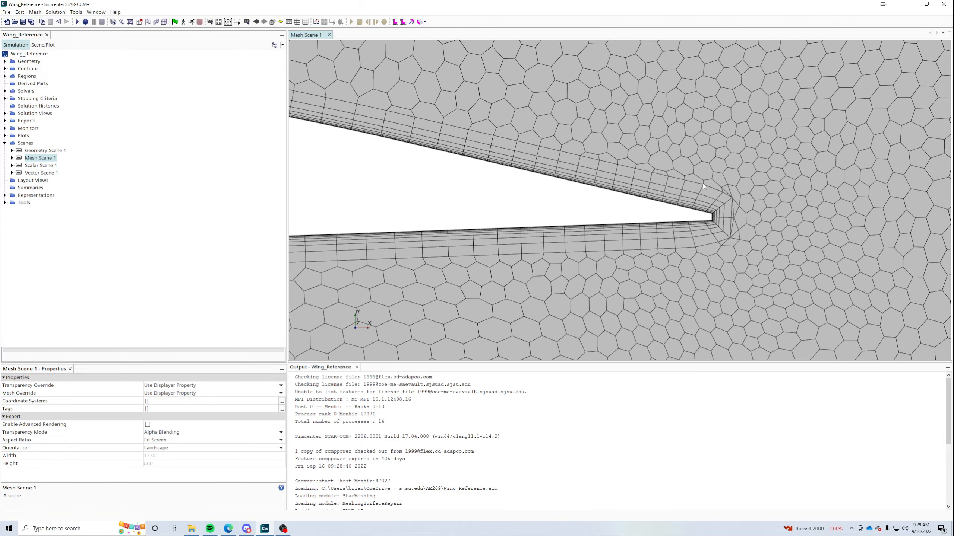
scroll(702, 183, up, 3)
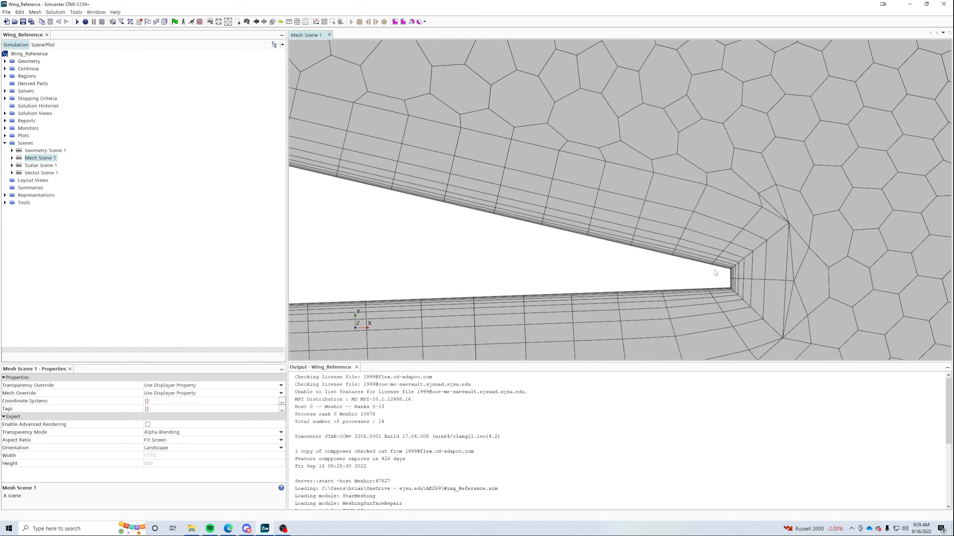
right_drag(795, 216, 743, 174)
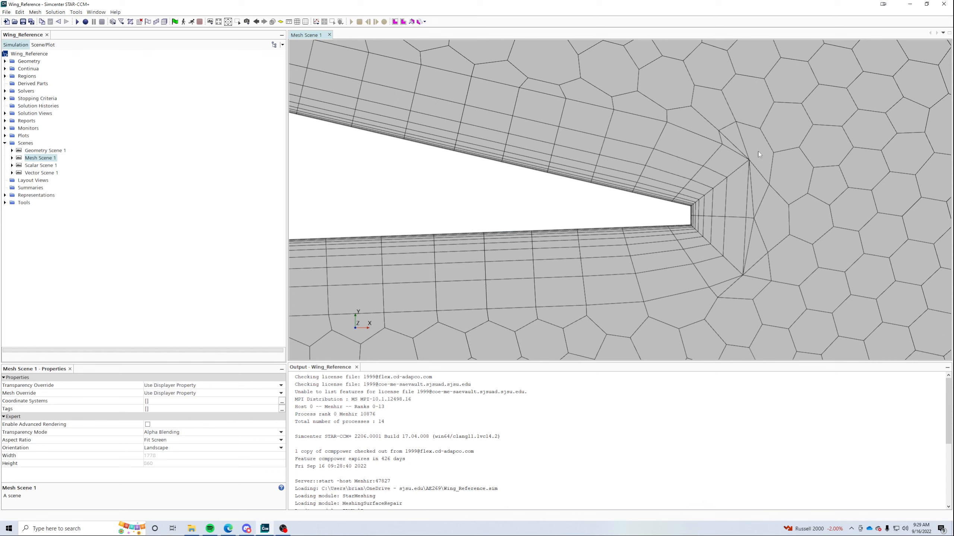
right_drag(760, 230, 715, 214)
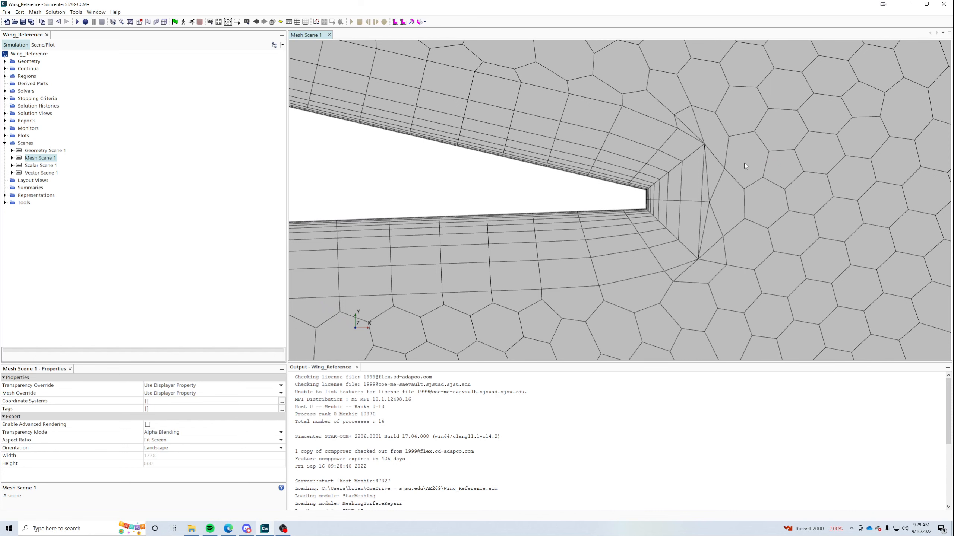
scroll(658, 183, down, 3)
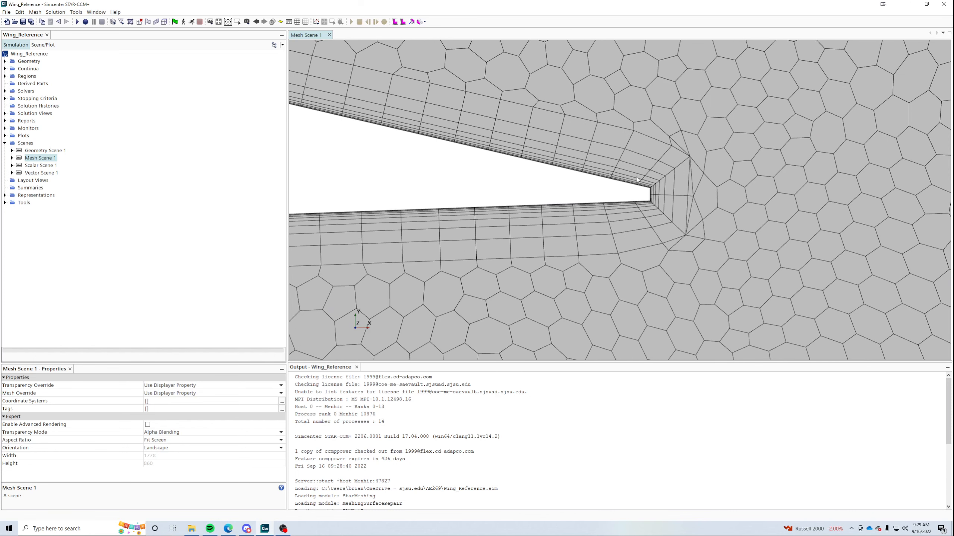
scroll(663, 164, down, 2)
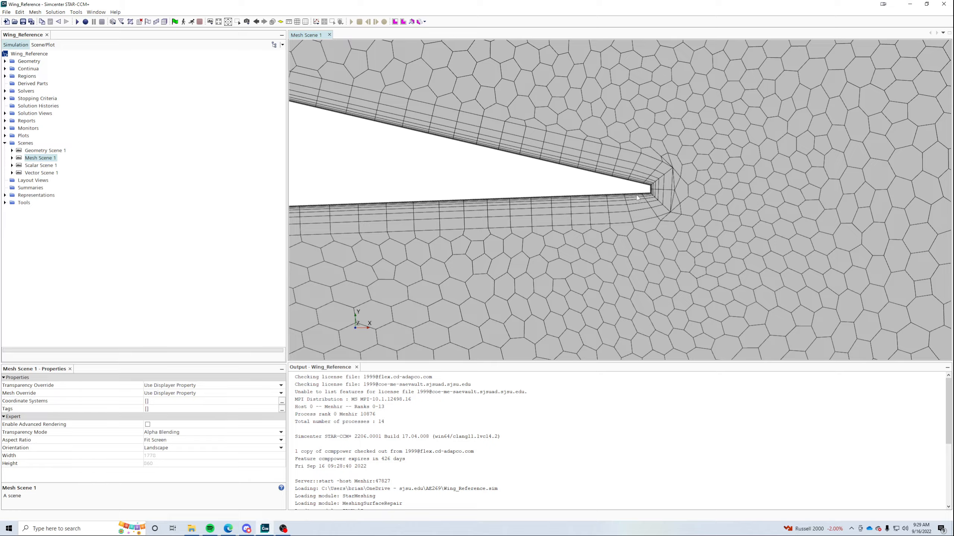
scroll(646, 191, down, 6)
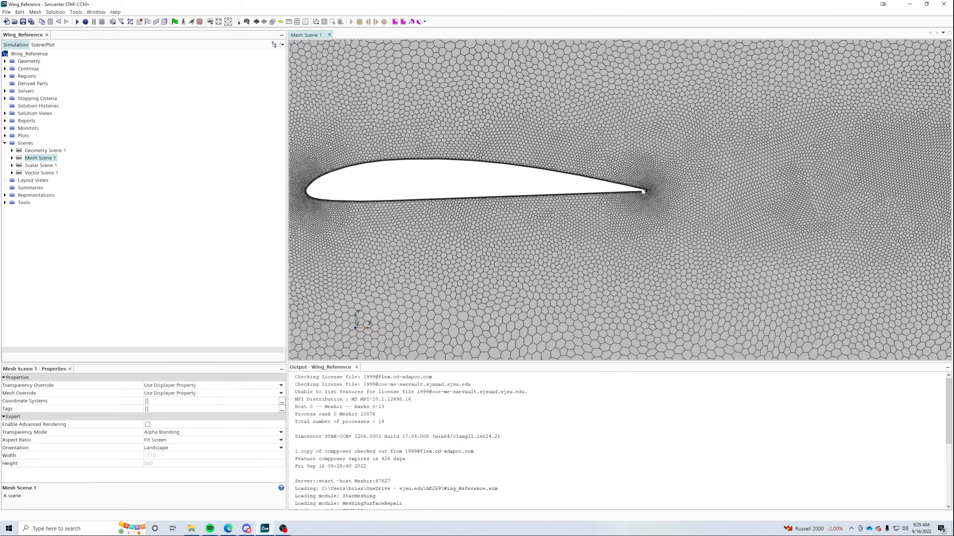
scroll(641, 188, down, 5)
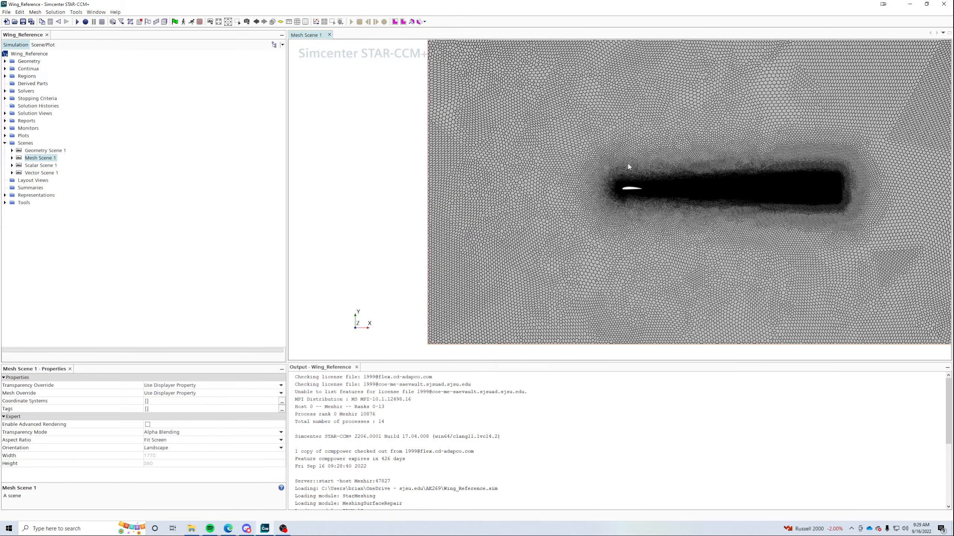
right_drag(606, 168, 517, 169)
scroll(517, 169, up, 1)
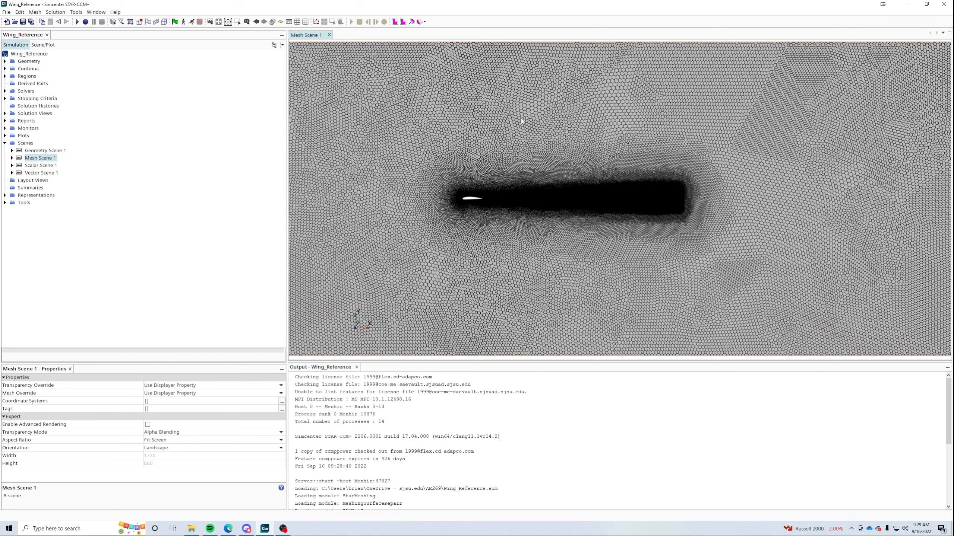
- Expand the geometry operations down to the contents of the Automated Mesh (2D) operation
click(4, 61)
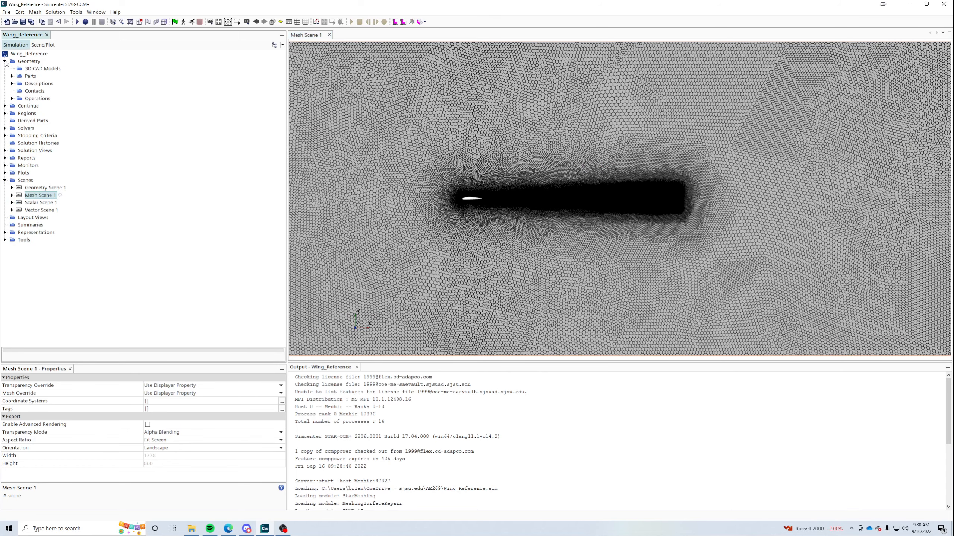
click(12, 99)
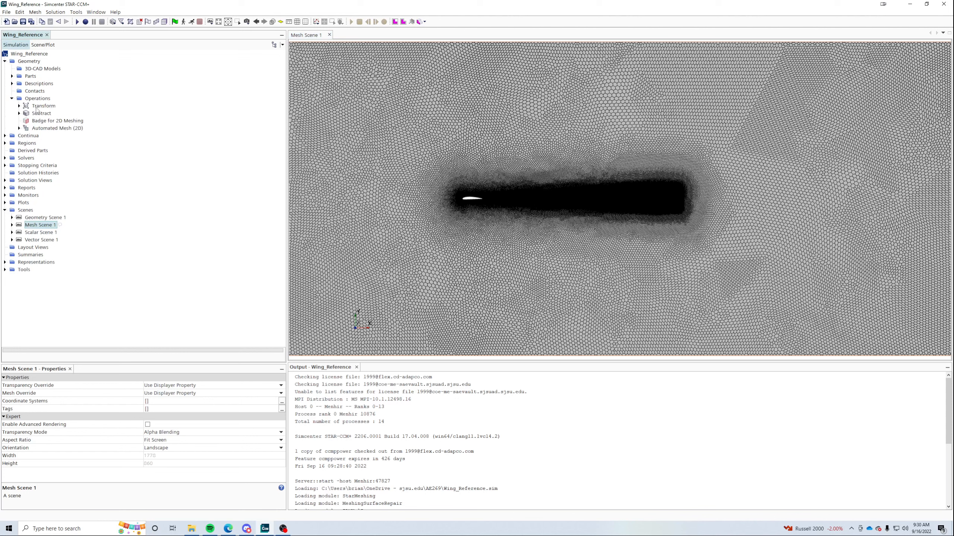
click(19, 128)
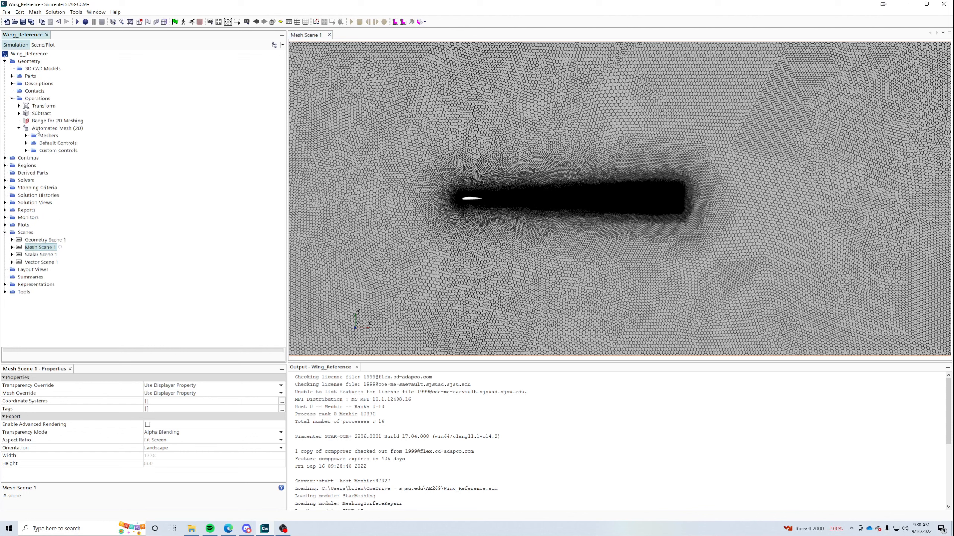
- Save the simulation under the new file name Wing_Mesh_Demo in the AE269 folder
click(7, 12)
click(24, 79)
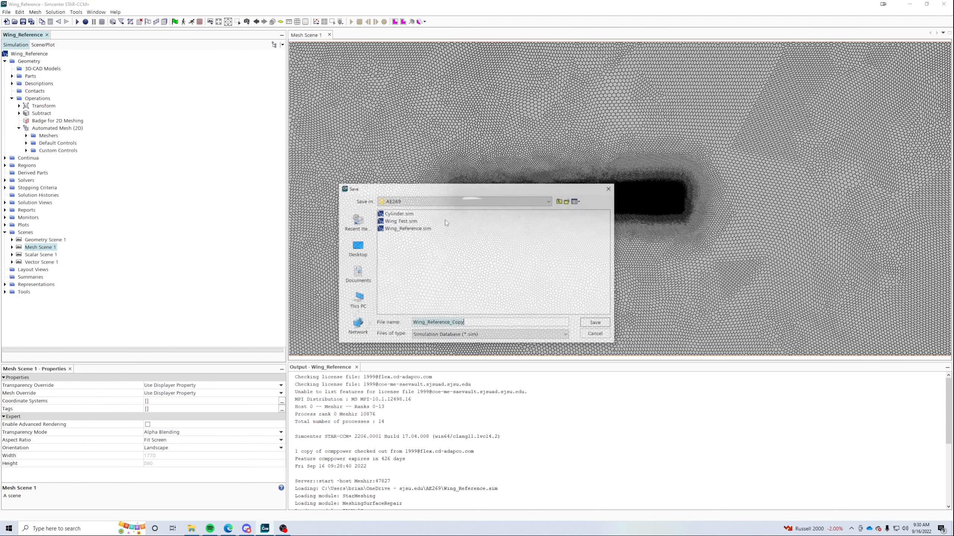
key(End)
text(_Co)
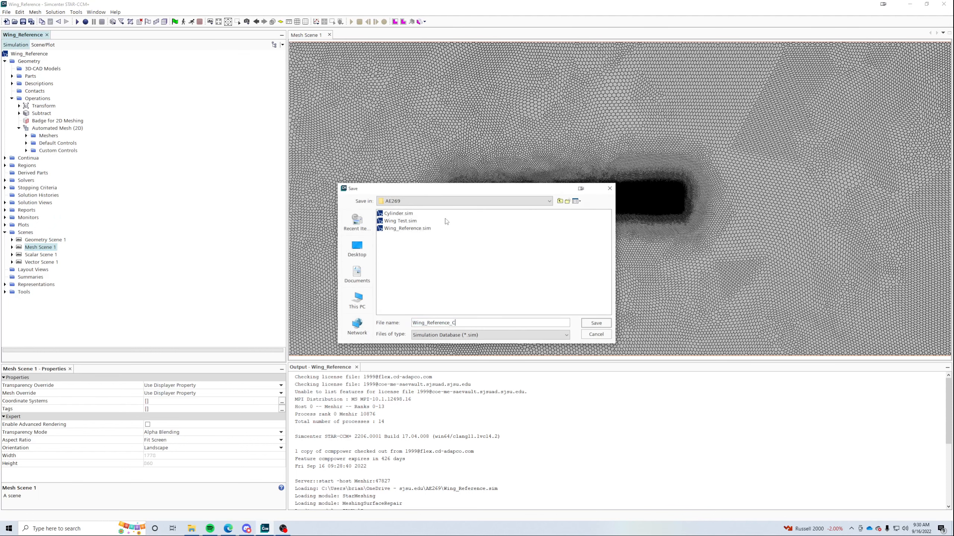
key(BackSpace)
key(BackSpace)
key(BackSpace)
key(BackSpace)
key(BackSpace)
key(BackSpace)
key(BackSpace)
key(BackSpace)
key(BackSpace)
key(BackSpace)
text(Mesh_Demo)
key(Return)
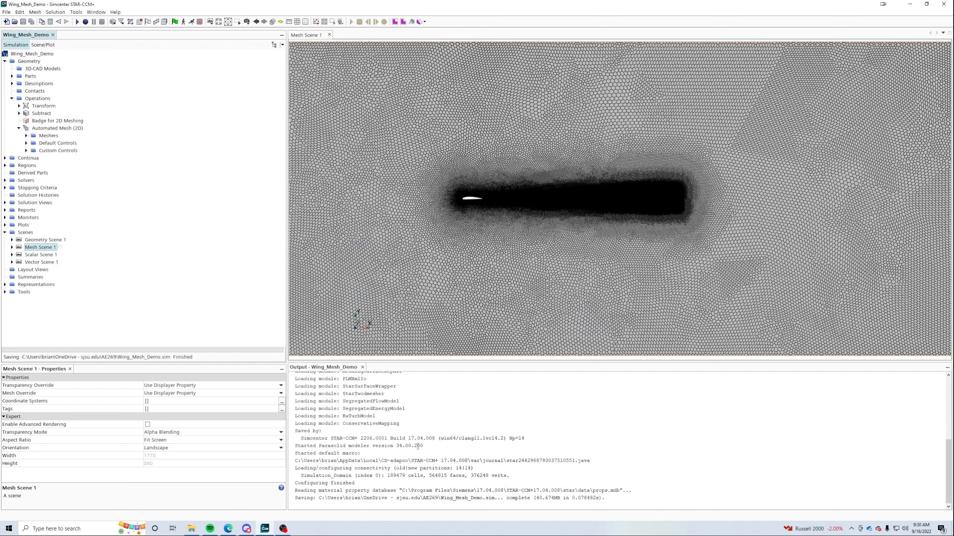
- Replace the Polygonal Mesher of the Automated Mesh (2D) operation with the Quadrilateral Mesher, keeping the Prism Layer Mesher enabled
click(26, 136)
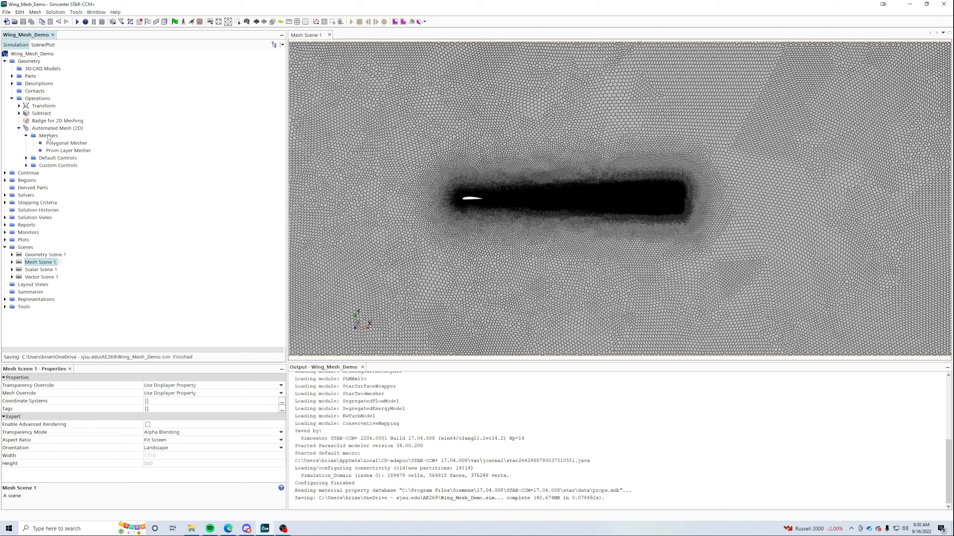
right_click(49, 136)
click(83, 140)
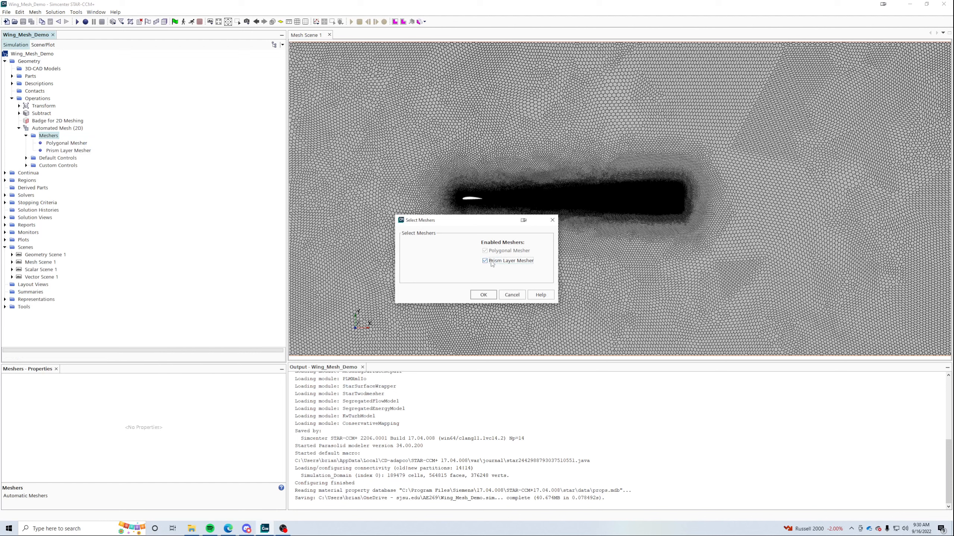
click(491, 262)
click(491, 251)
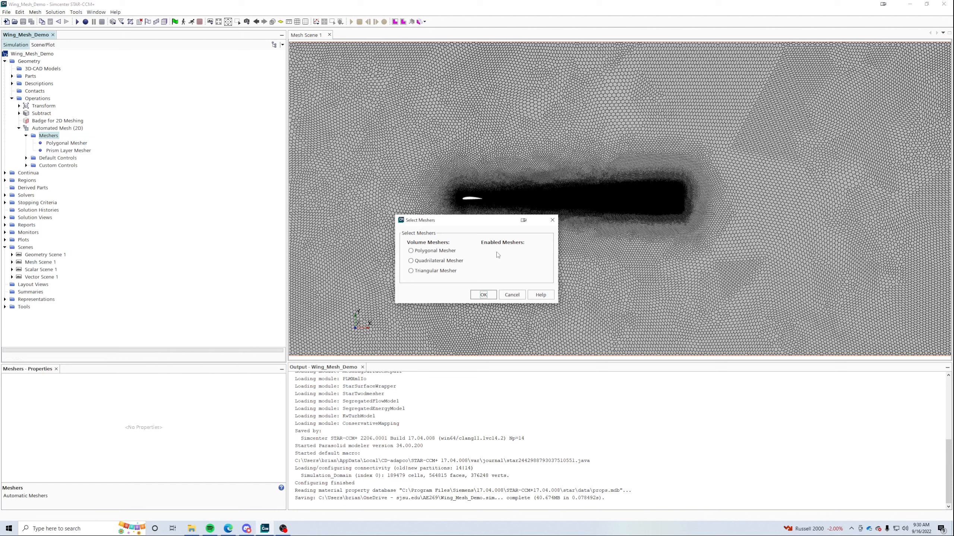
click(418, 261)
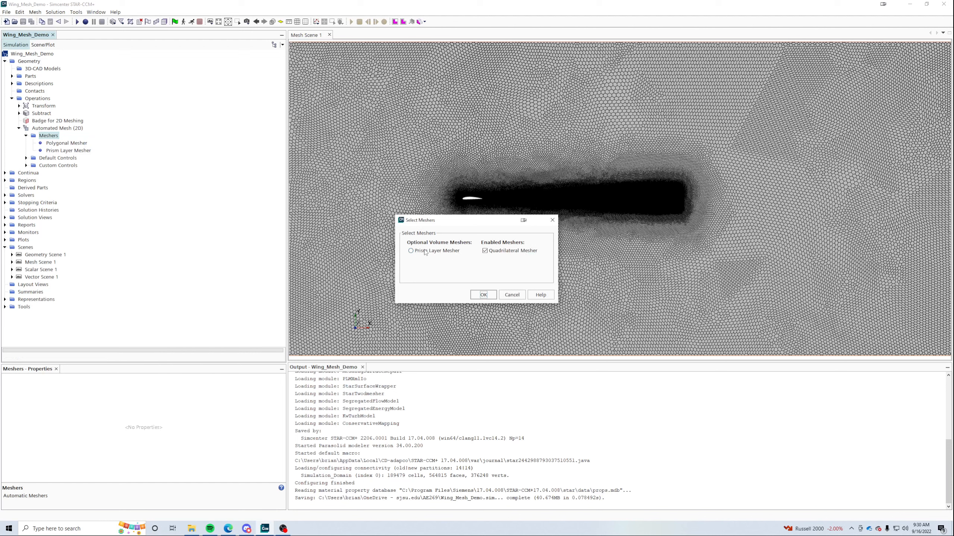
click(423, 251)
click(478, 294)
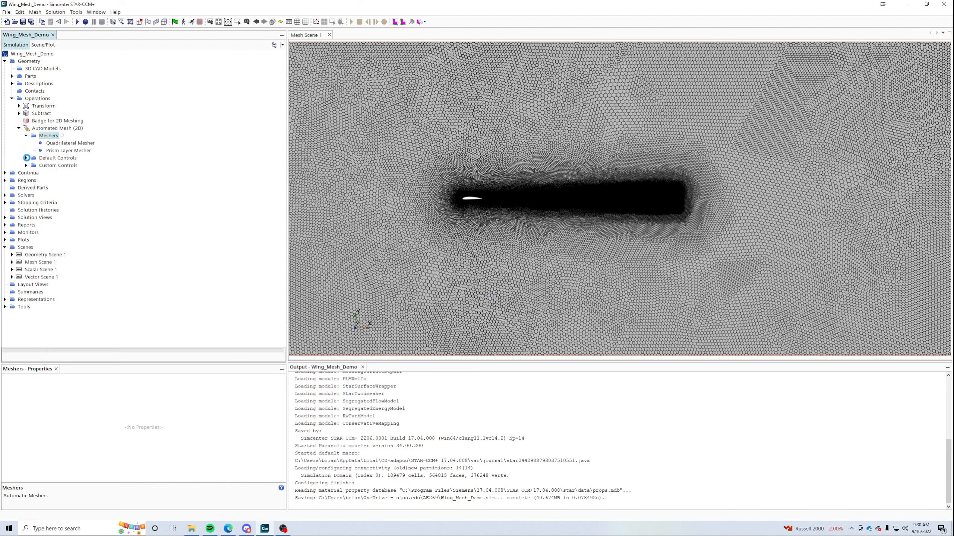
- Review the prism layer, base size and target surface size defaults, the Airfoil_Wake_Refine custom control and the Quadrilateral Mesher properties
click(26, 158)
click(72, 217)
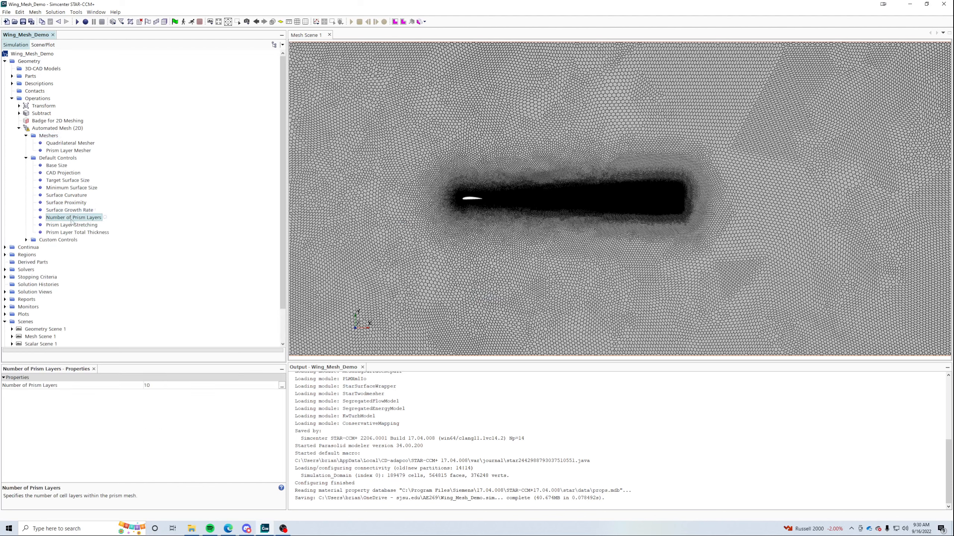
click(72, 225)
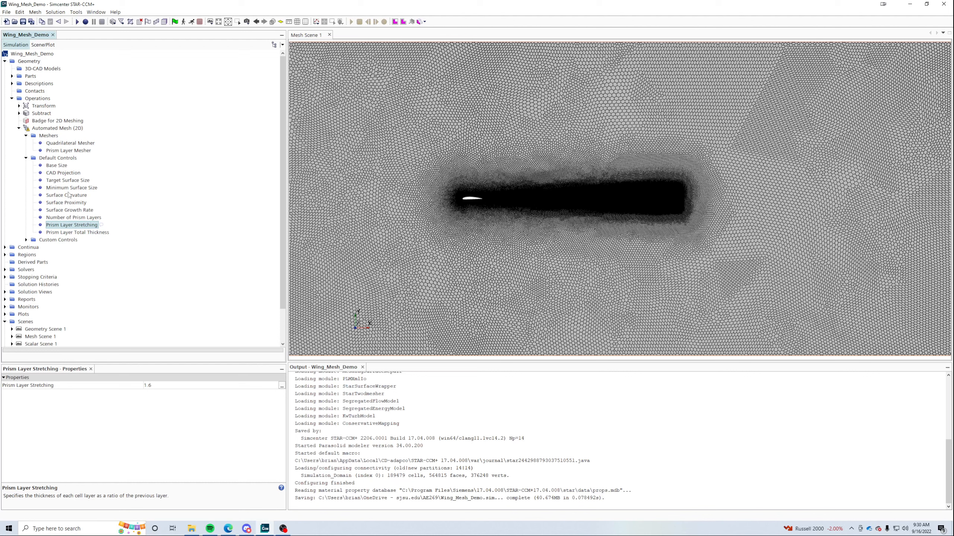
click(62, 167)
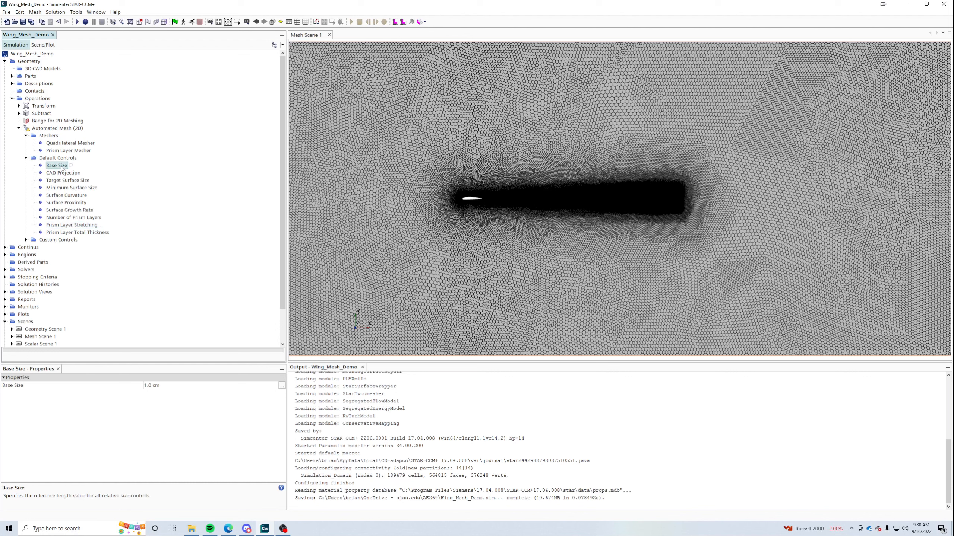
click(68, 180)
click(69, 233)
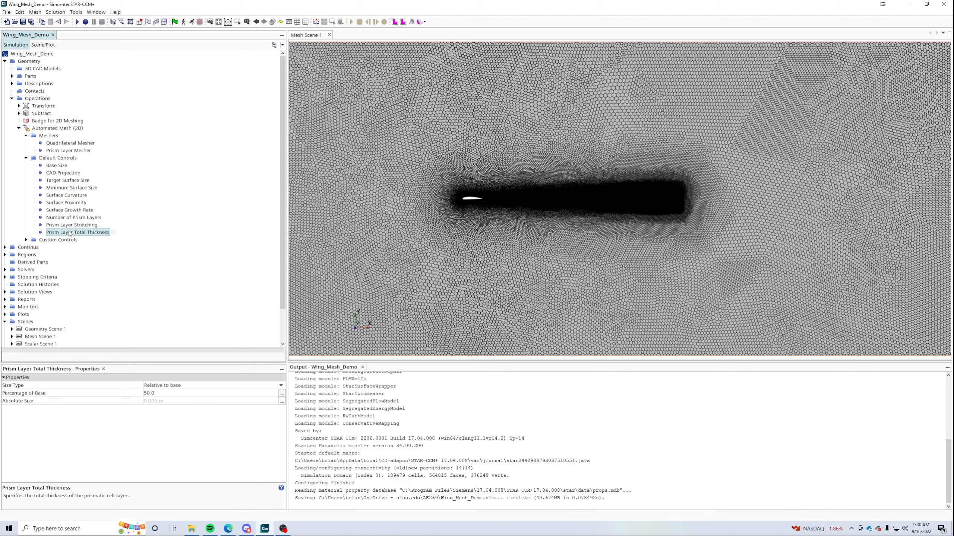
click(26, 239)
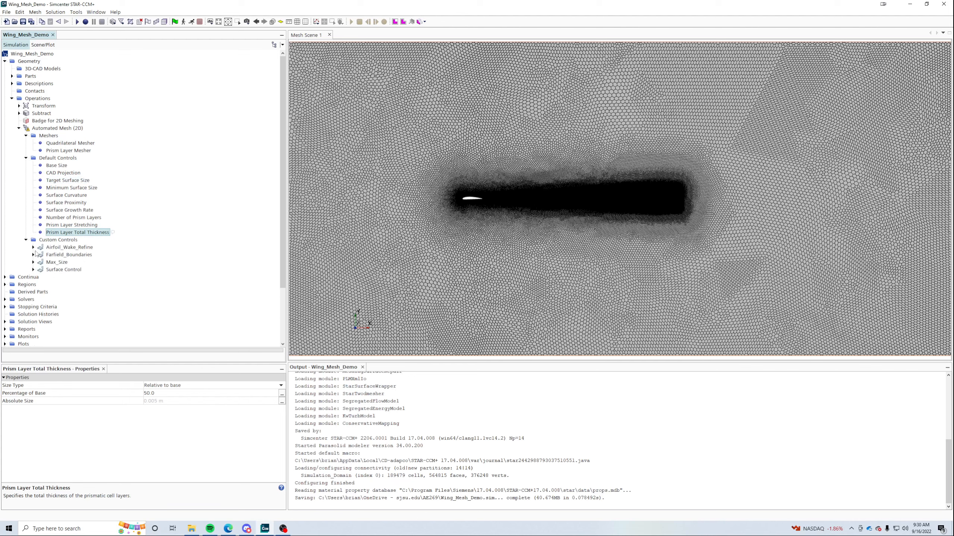
click(53, 248)
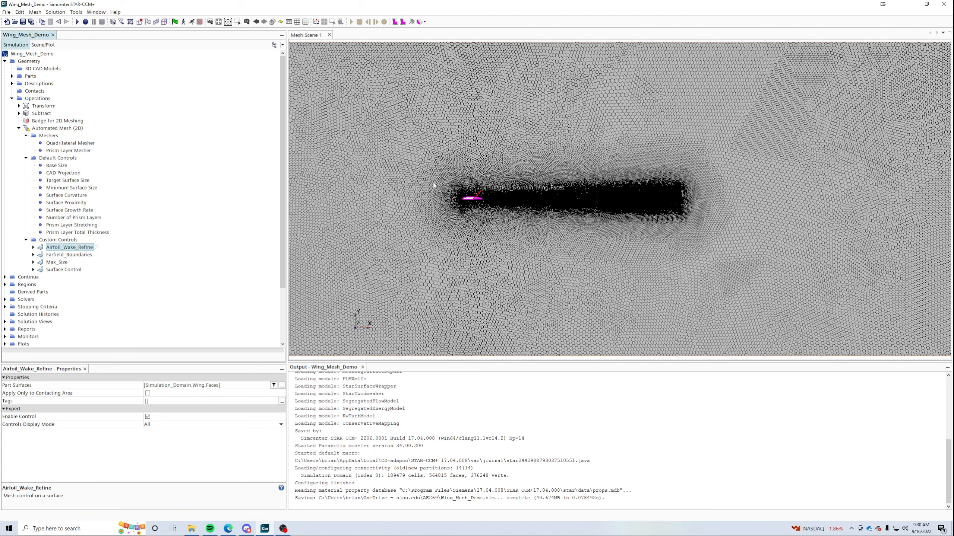
click(43, 129)
click(56, 143)
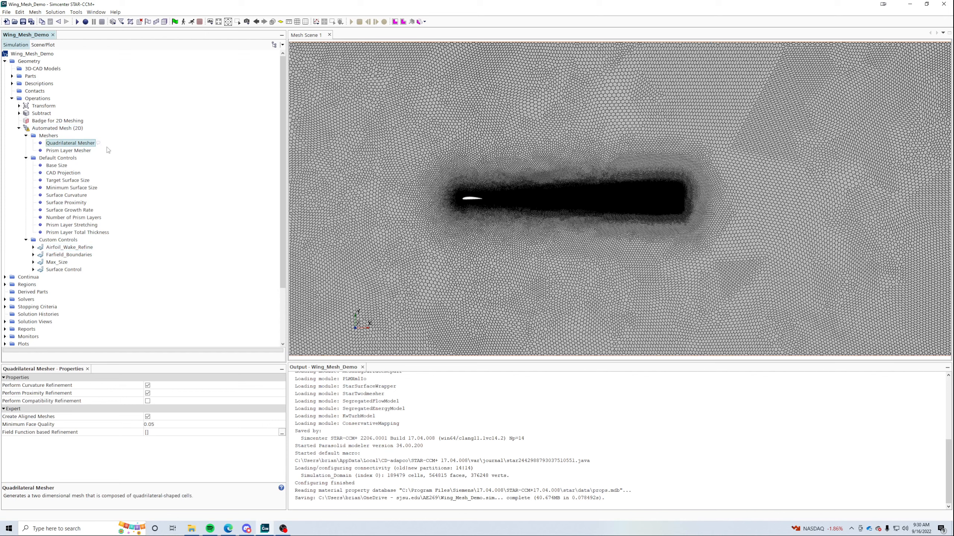
- Execute the Automated Mesh (2D) operation to regenerate the mesh around the airfoil with quadrilateral cells
click(55, 128)
right_click(55, 127)
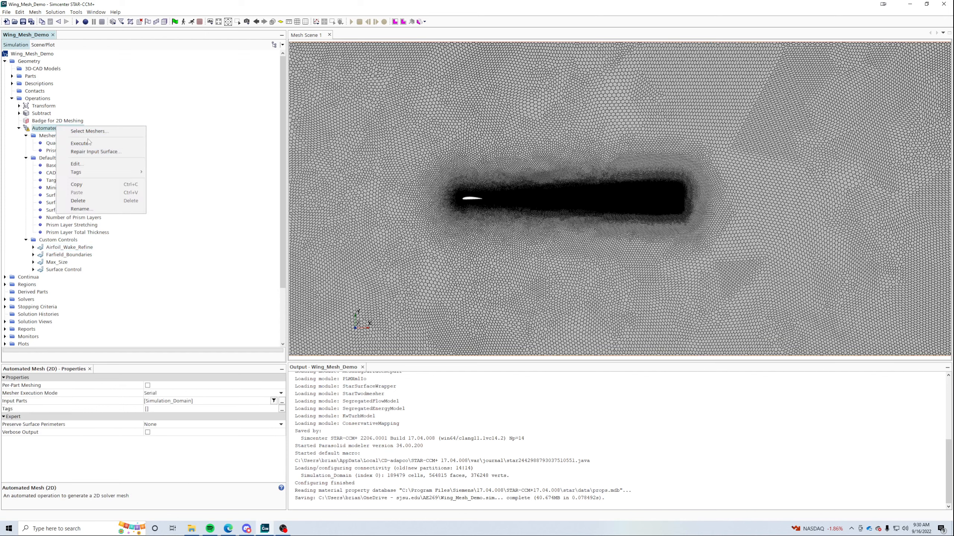
click(80, 143)
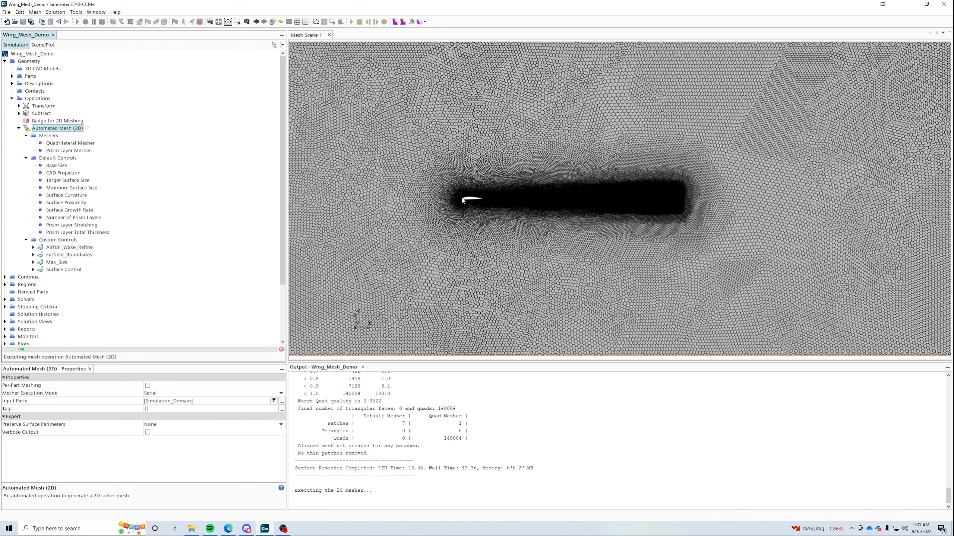
scroll(462, 200, up, 10)
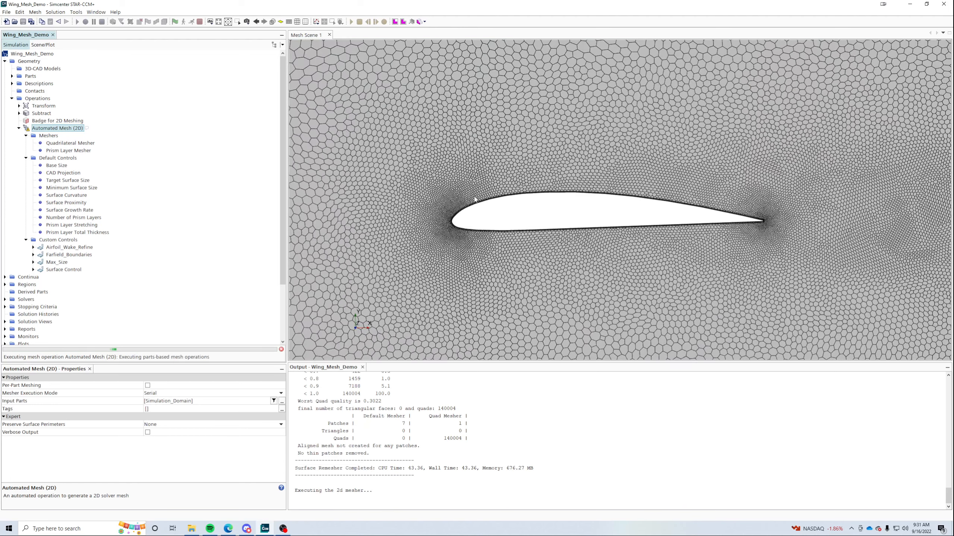
scroll(481, 98, up, 5)
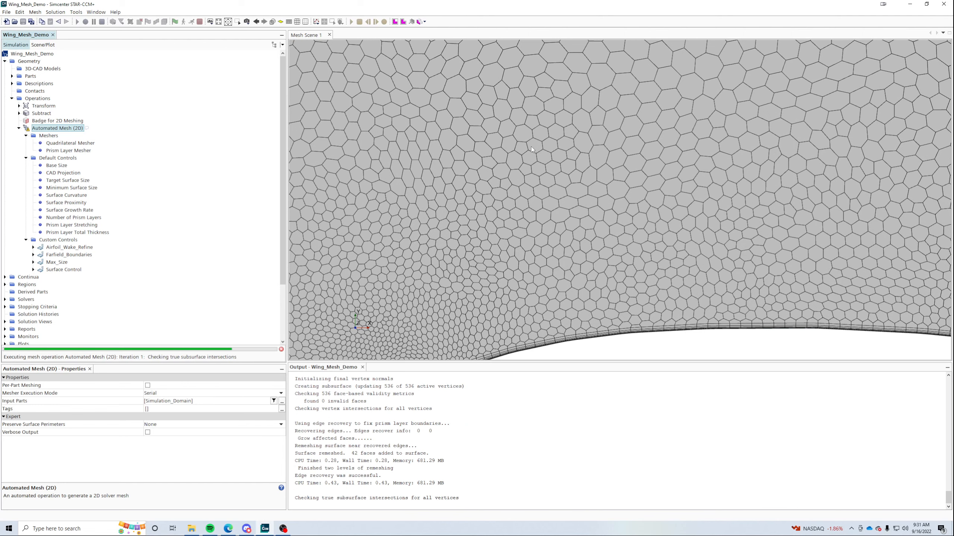
scroll(561, 136, down, 5)
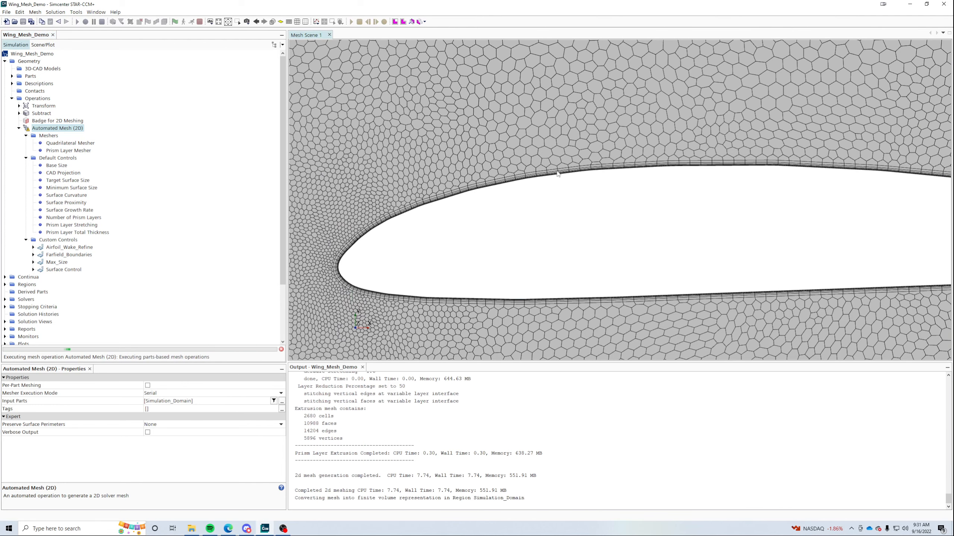
scroll(553, 175, down, 10)
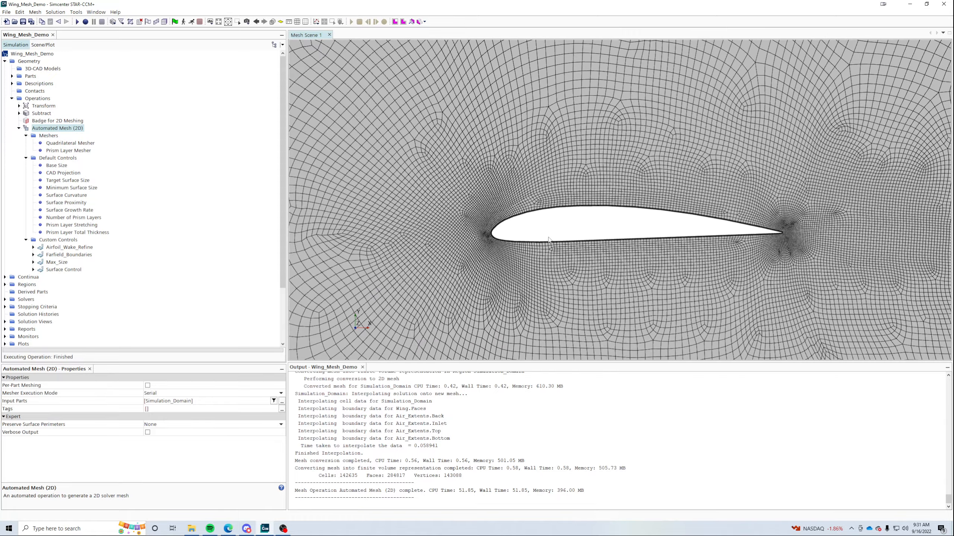
- Examine the quadrilateral mesh around the airfoil, from the overall refinement region down to the cells along the leading edge and lower surface
scroll(549, 239, down, 6)
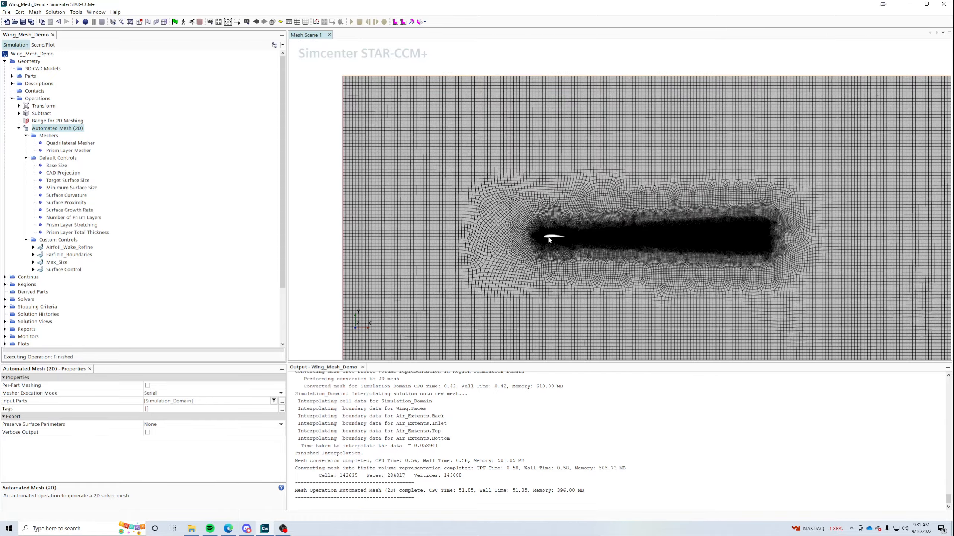
scroll(547, 191, up, 10)
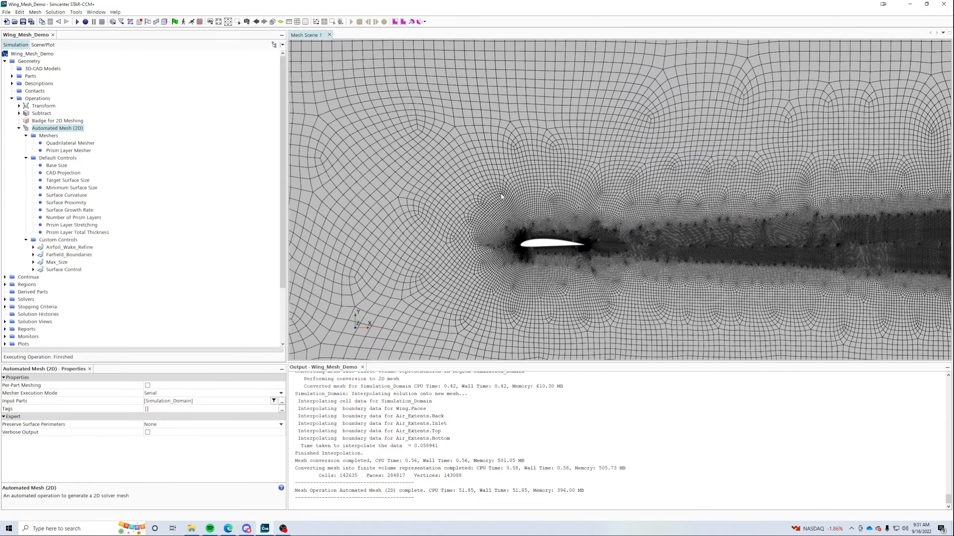
scroll(518, 193, up, 10)
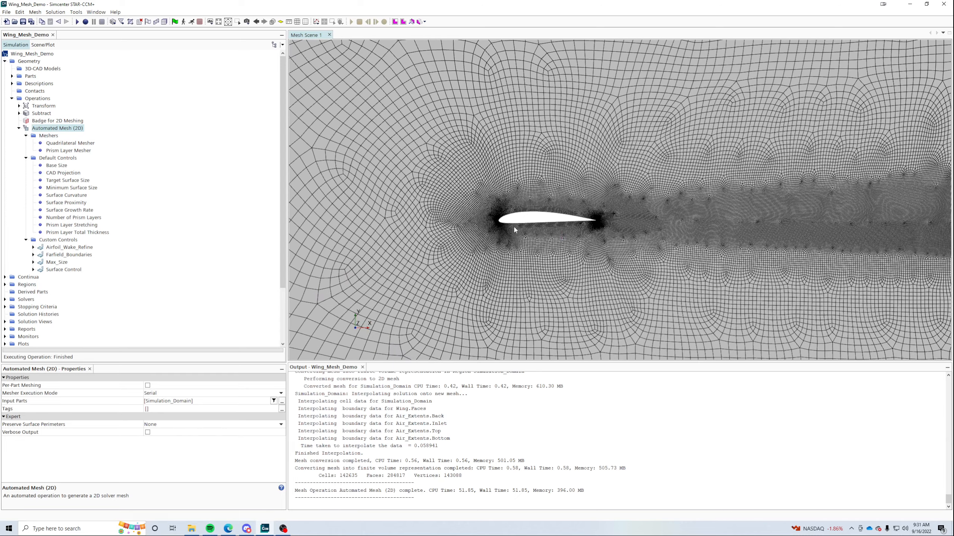
scroll(508, 214, up, 10)
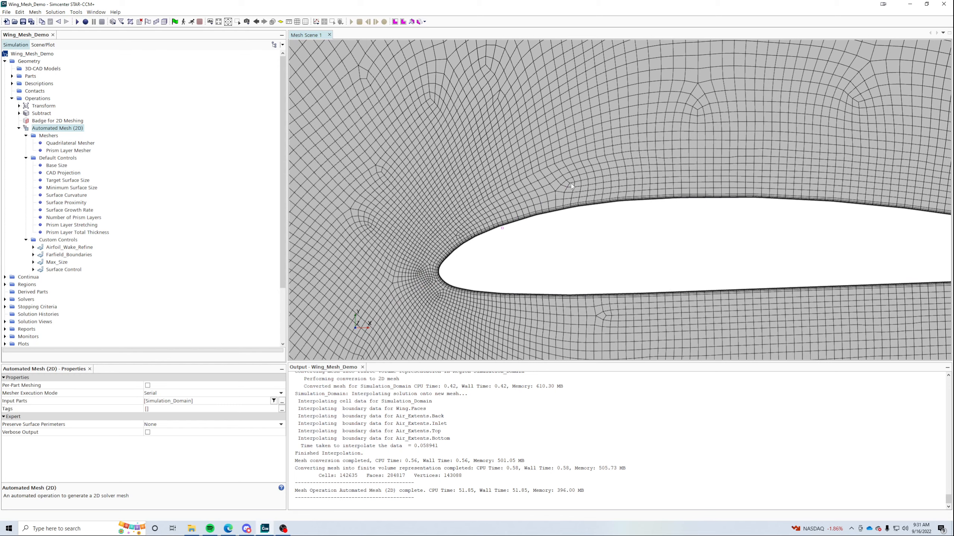
right_drag(571, 184, 655, 145)
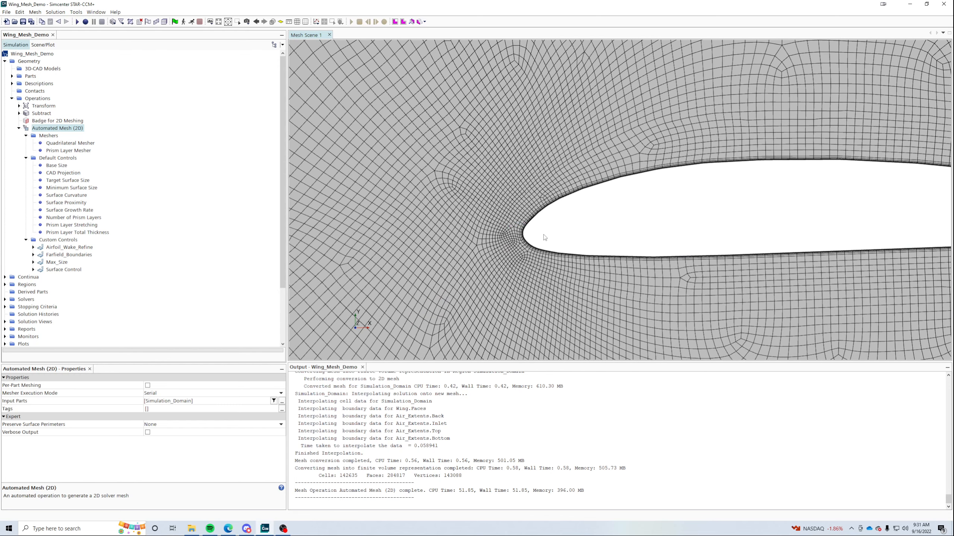
right_drag(544, 237, 568, 142)
right_drag(662, 234, 613, 214)
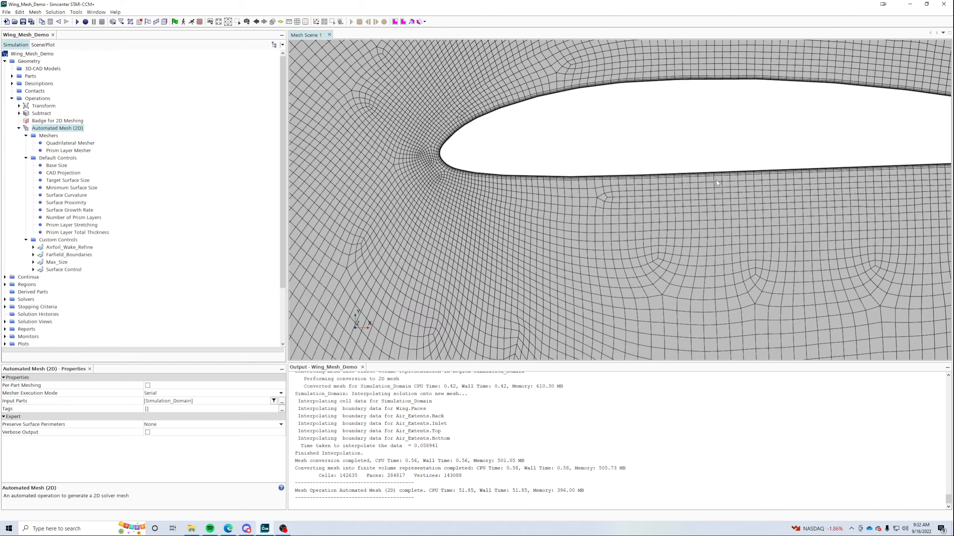
right_drag(498, 206, 553, 201)
scroll(550, 203, down, 1)
scroll(519, 217, down, 6)
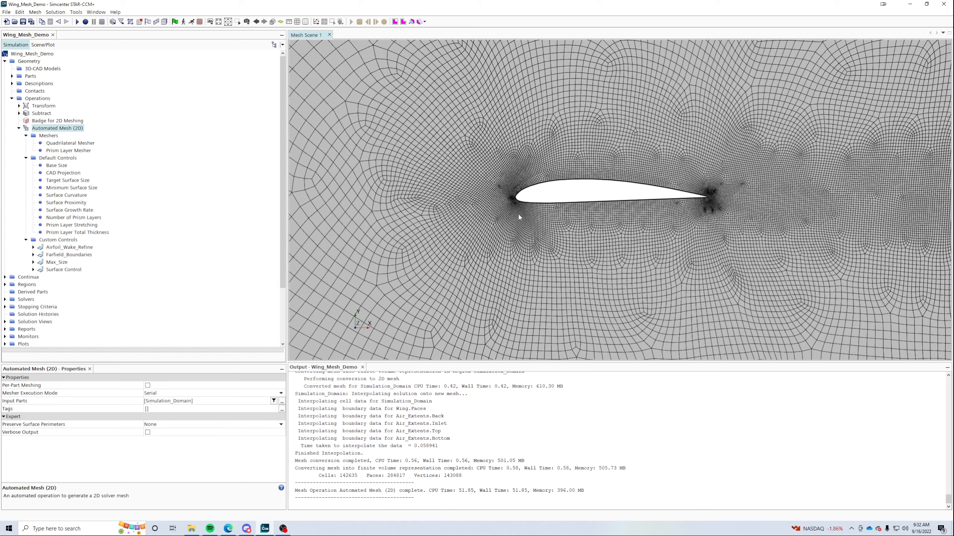
scroll(587, 256, down, 5)
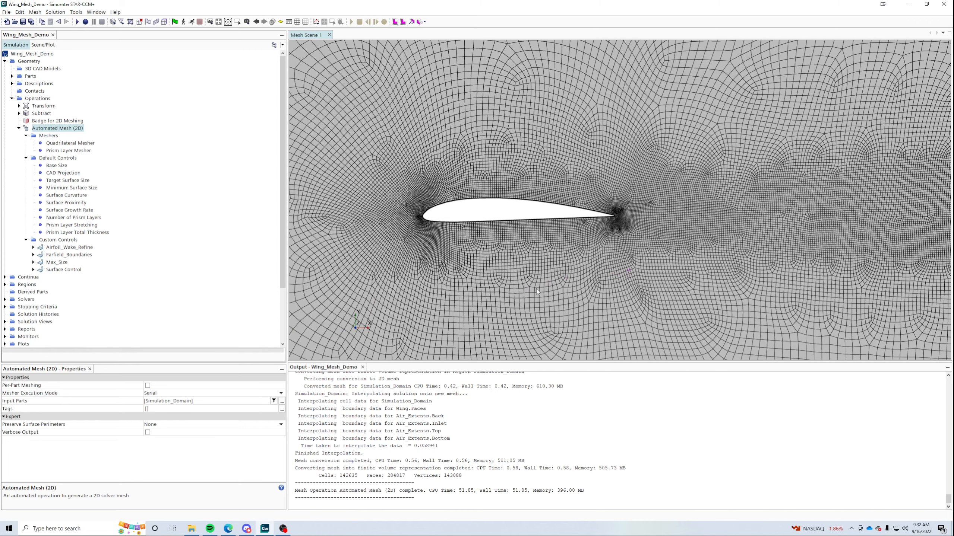
scroll(588, 256, up, 6)
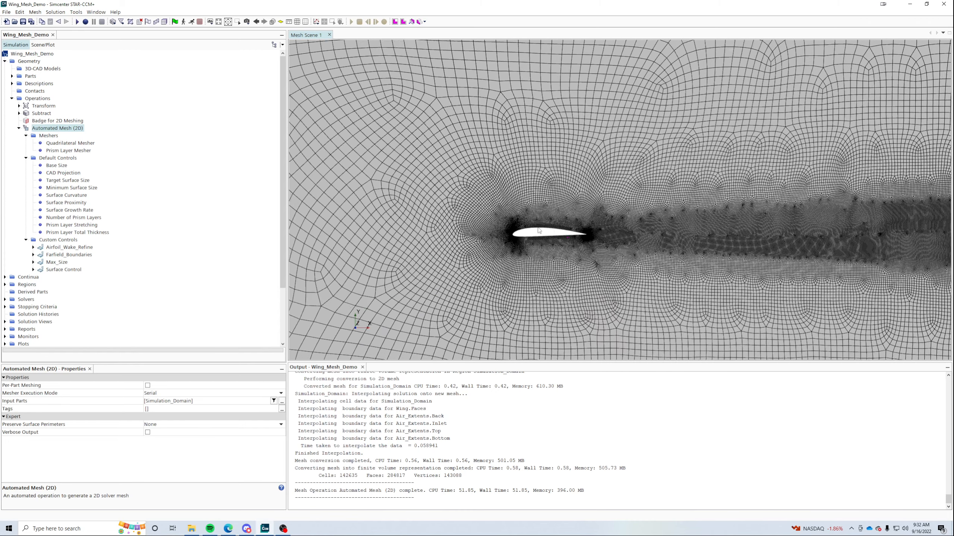
- Examine the quadrilateral cell size transitions behind and below the airfoil and outward across the full domain
scroll(642, 126, up, 5)
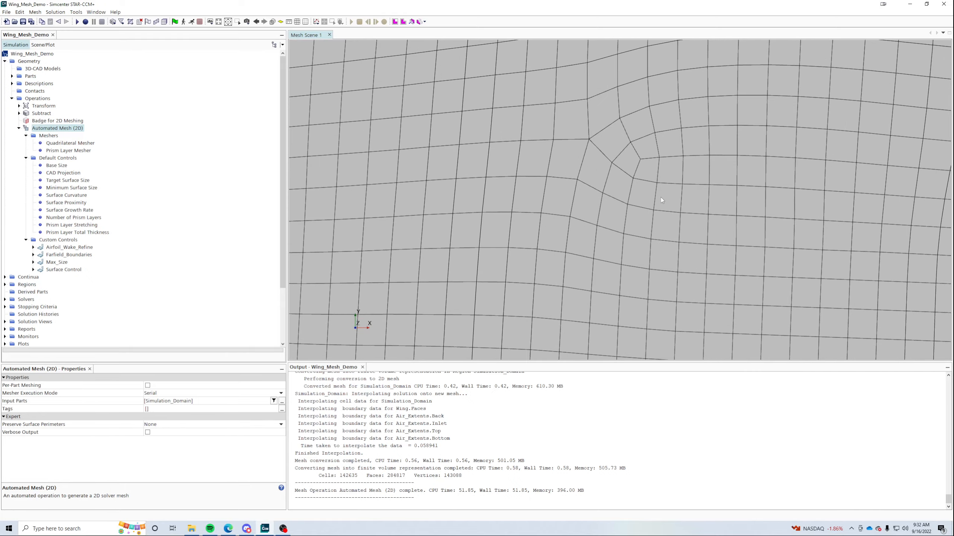
scroll(649, 205, down, 8)
scroll(482, 195, up, 3)
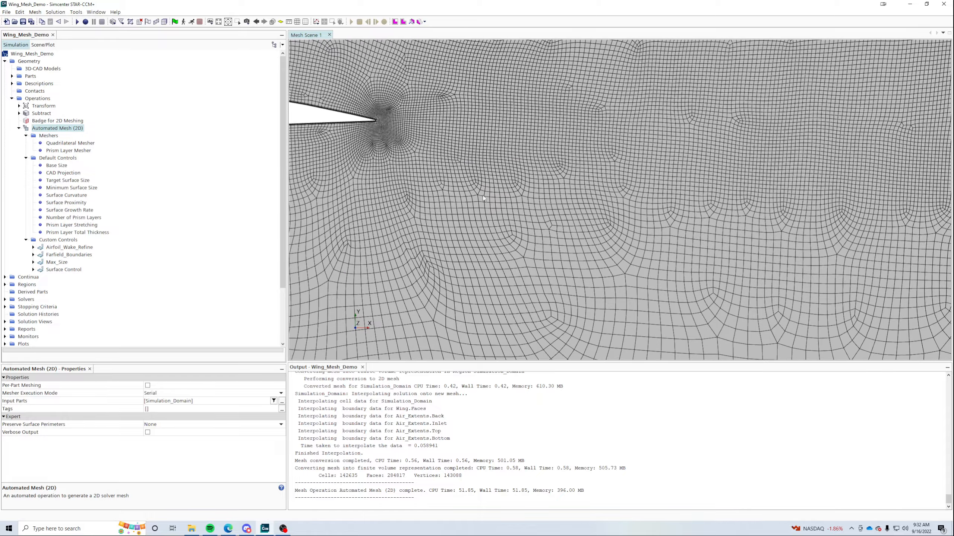
right_drag(530, 249, 785, 101)
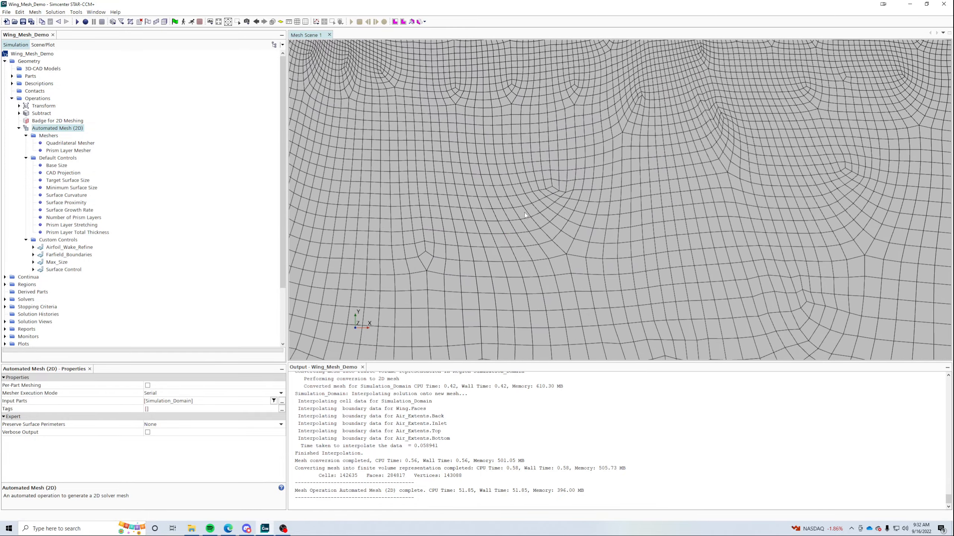
scroll(524, 210, down, 4)
right_drag(523, 208, 644, 196)
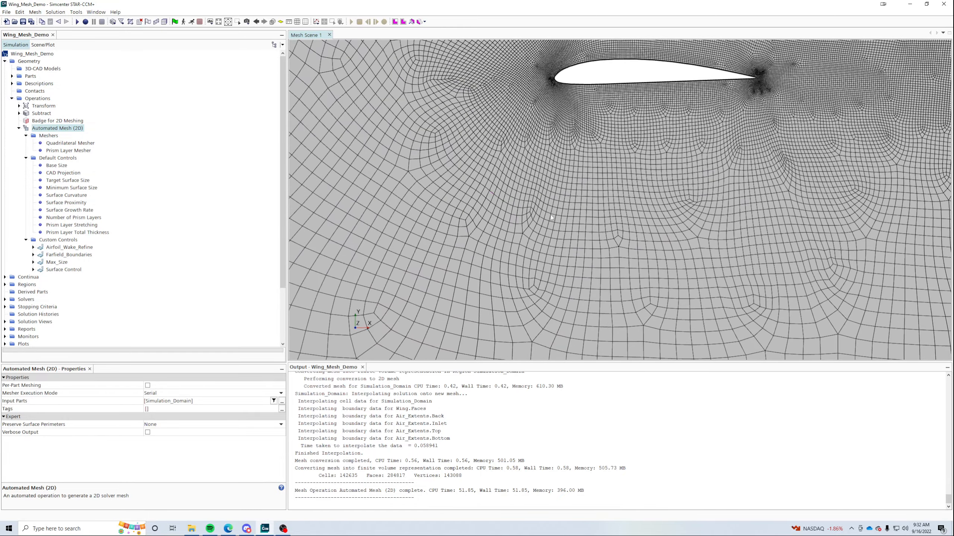
right_drag(550, 215, 689, 450)
scroll(565, 199, up, 1)
scroll(565, 199, down, 5)
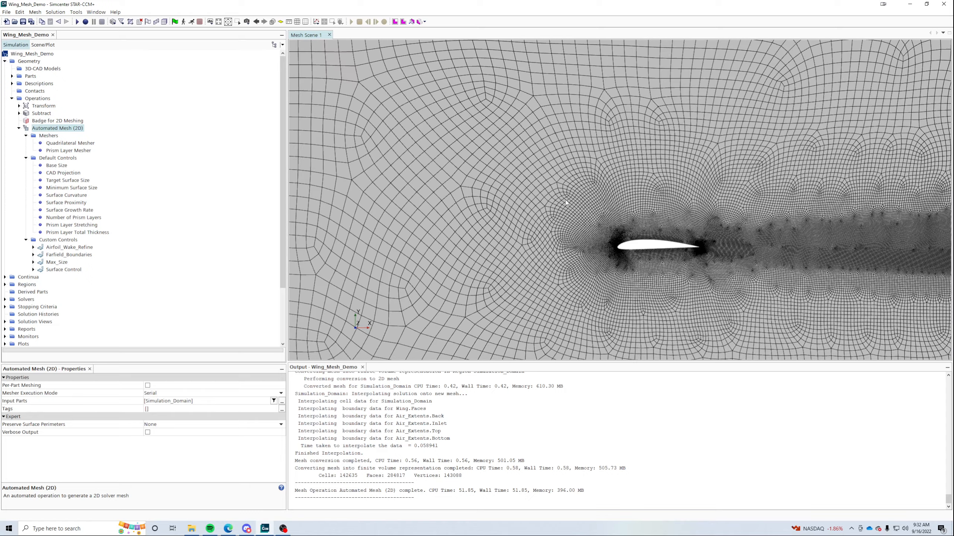
scroll(618, 152, down, 6)
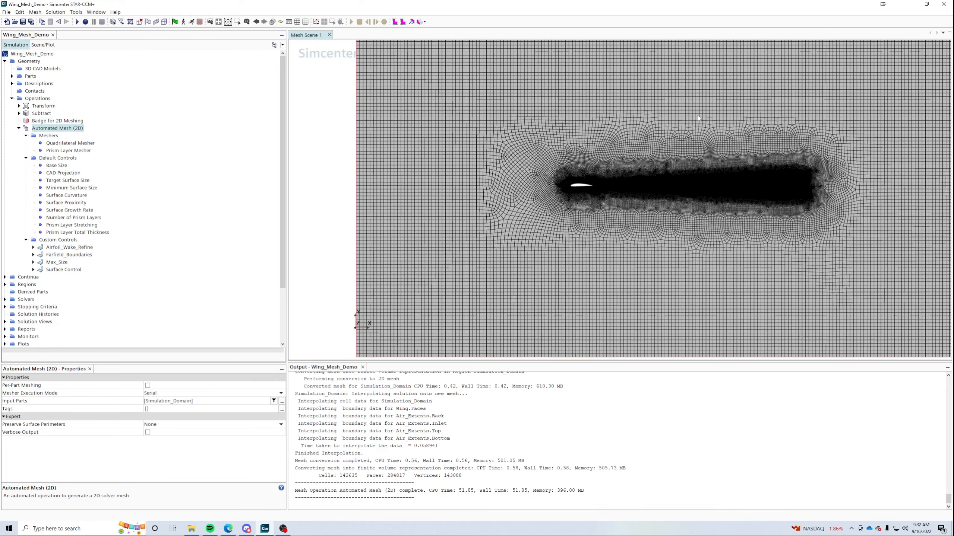
right_drag(698, 118, 642, 104)
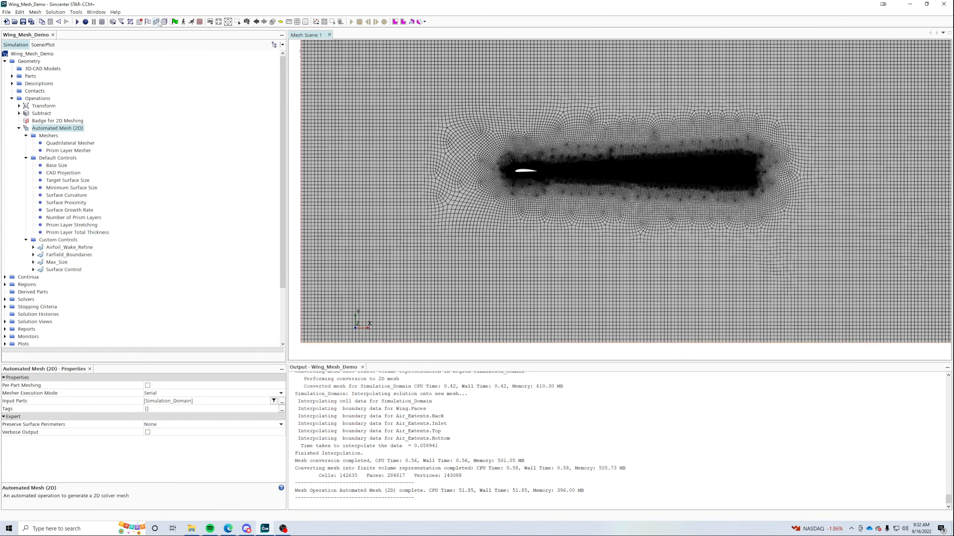
- Run the solver on the quadrilateral mesh and open Scalar Scene 1 and Vector Scene 1 while it iterates
click(194, 25)
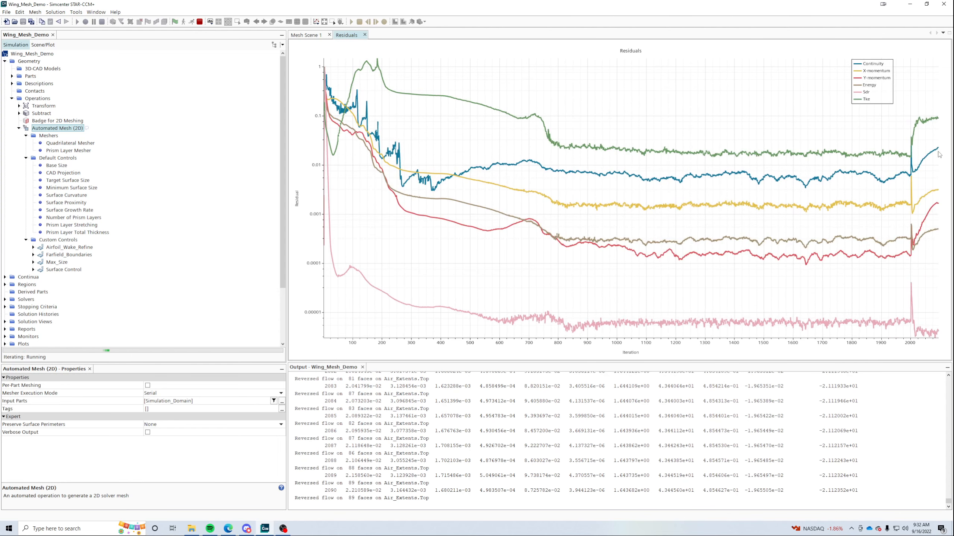
scroll(39, 311, down, 3)
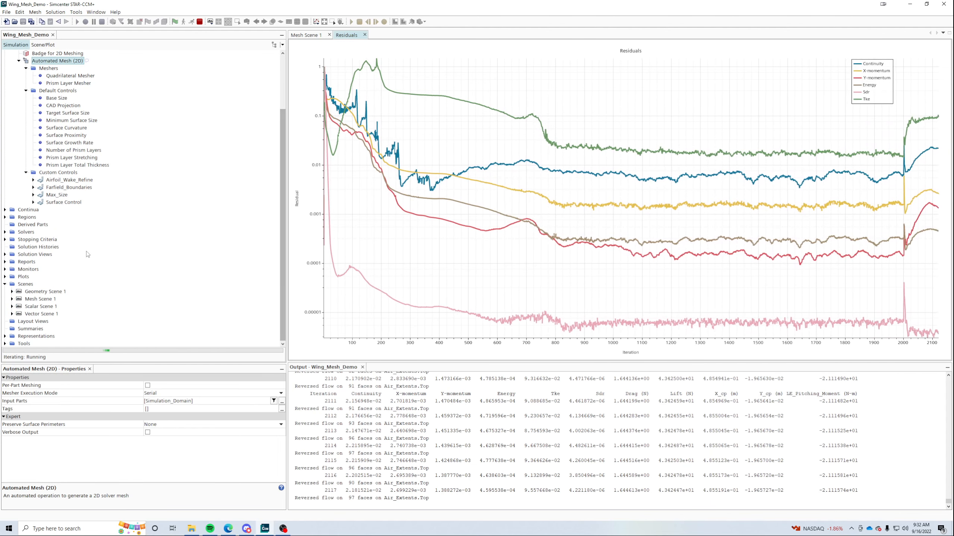
double_click(40, 307)
double_click(41, 314)
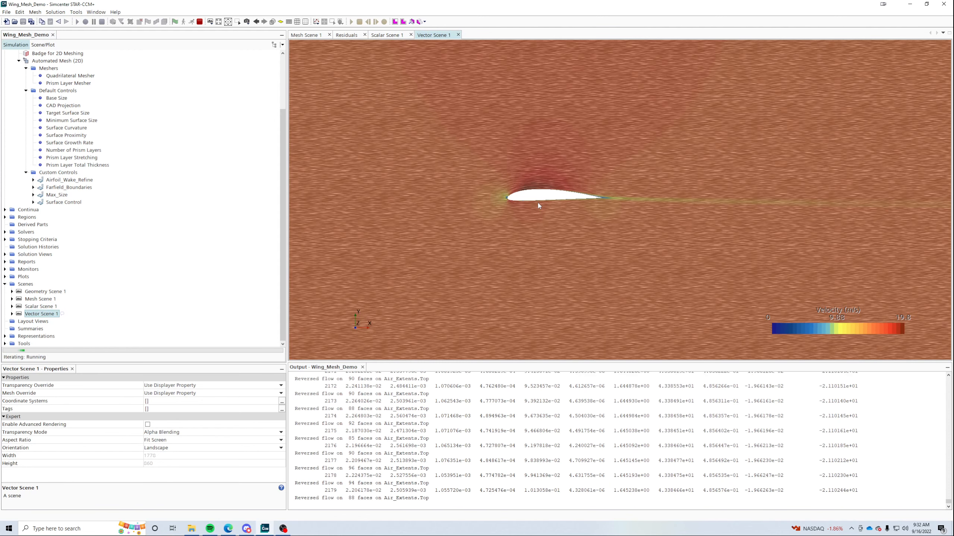
- Open Lift_Drag_Plot and examine how the Residuals plot behaves after the mesh change
click(4, 276)
double_click(42, 306)
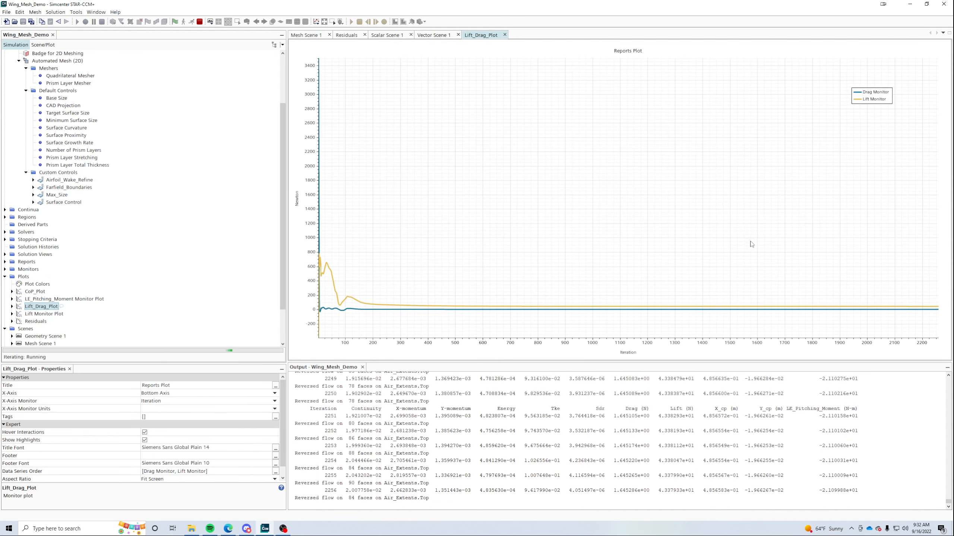
click(346, 35)
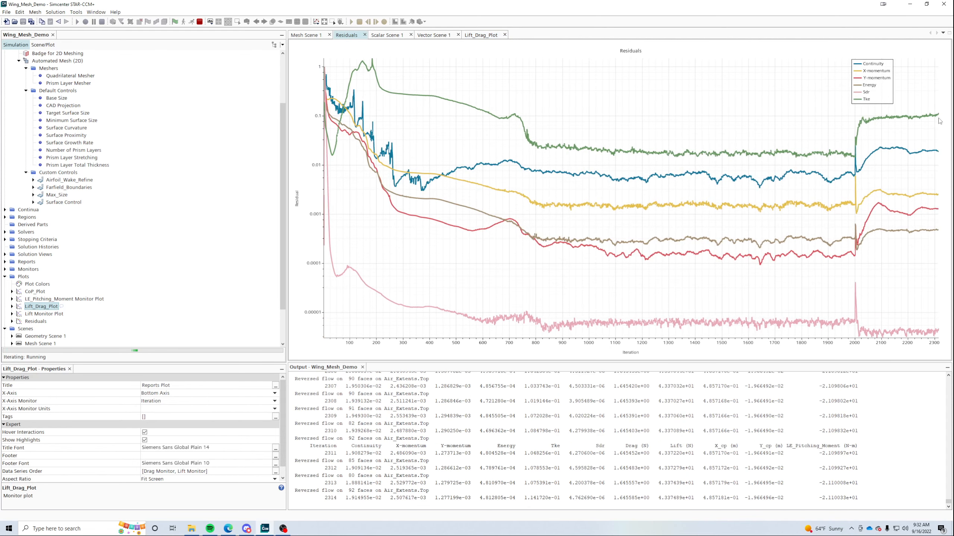
mouse_move(940, 119)
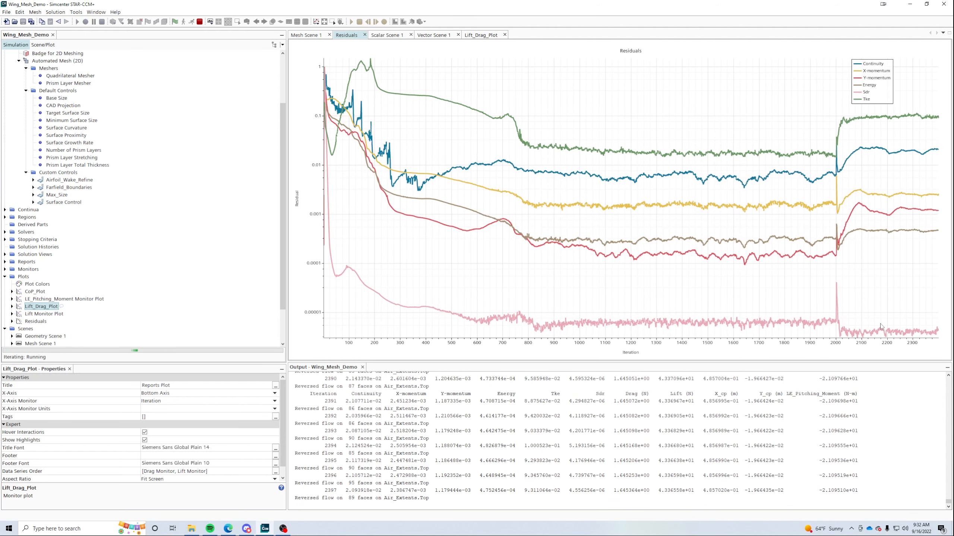
mouse_move(935, 331)
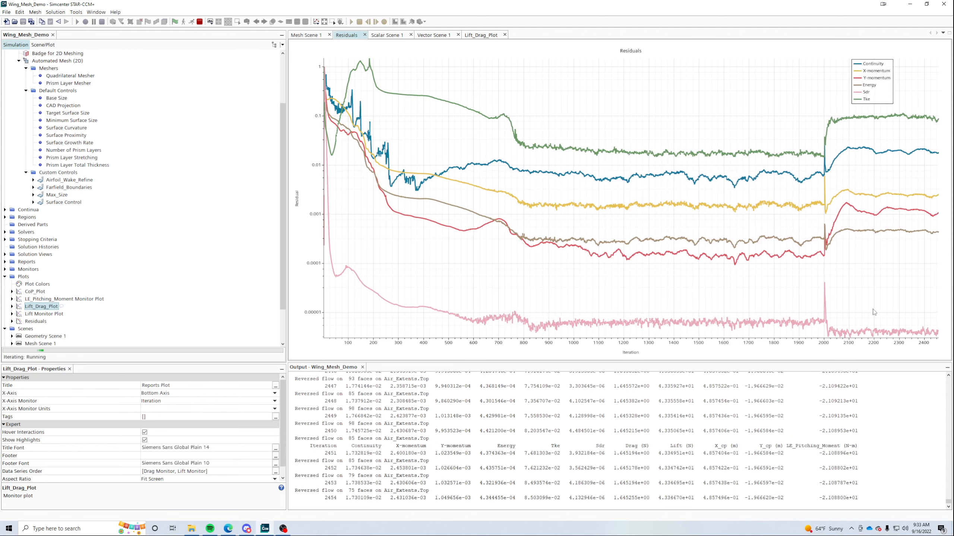
- Check the airfoil in Mesh Scene 1 and the velocity field around it in Vector Scene 1
click(306, 34)
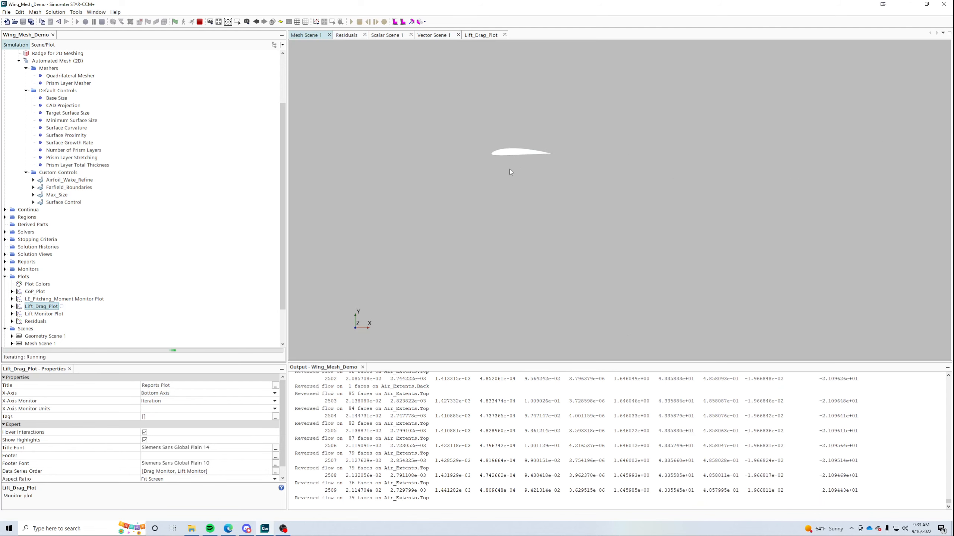
scroll(512, 138, up, 5)
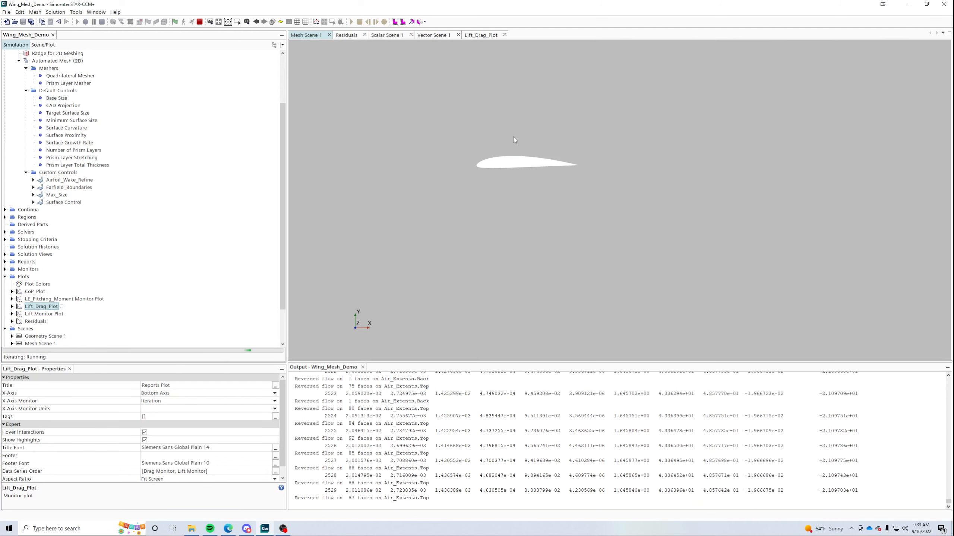
middle_drag(515, 162, 713, 143)
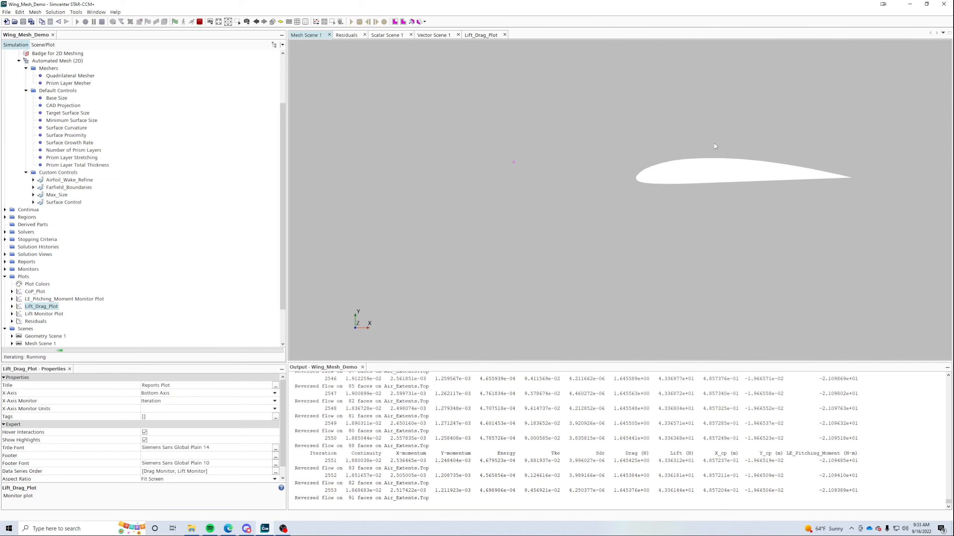
click(435, 35)
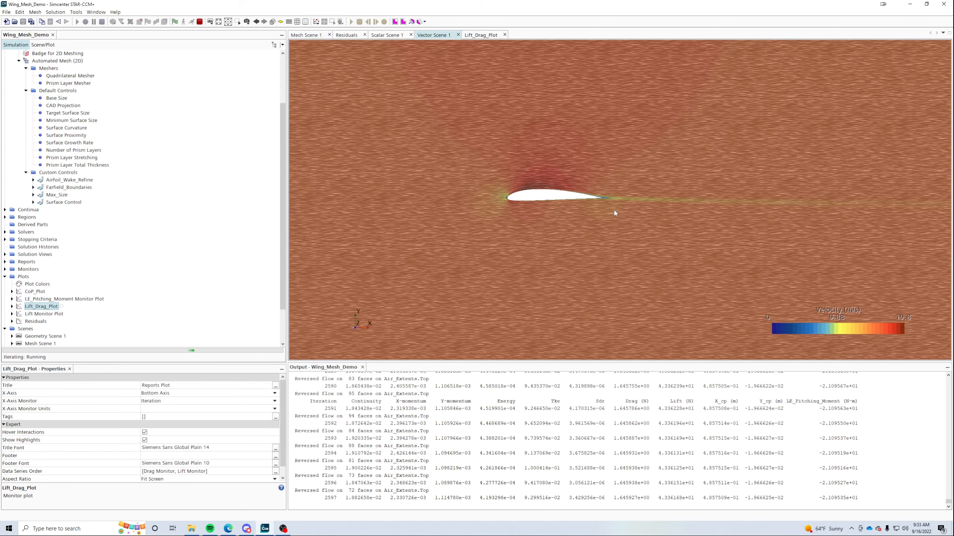
- Review Lift_Drag_Plot, the LE_Pitching_Moment Monitor Plot and CoP_Plot, inspecting the X_cp and Y_cp curves around iteration 2000
click(493, 37)
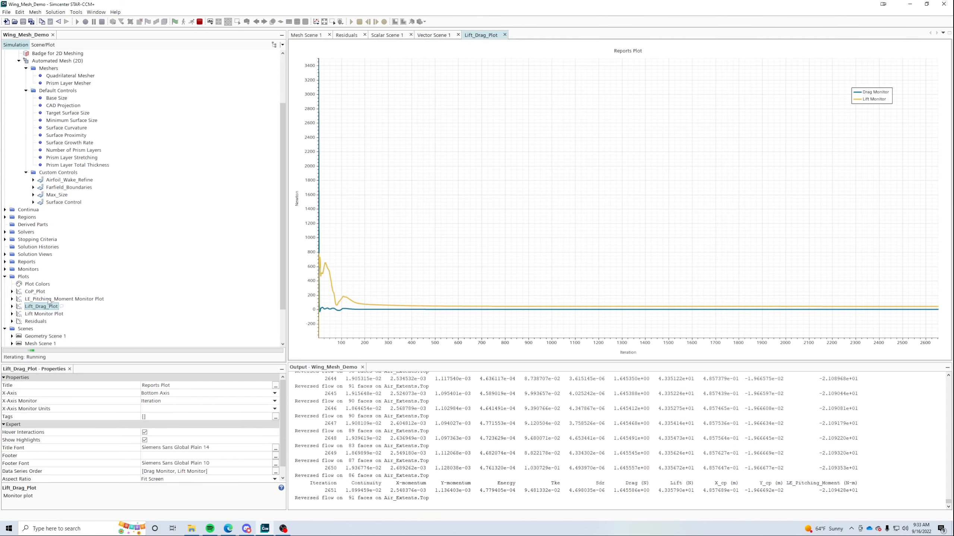
double_click(64, 299)
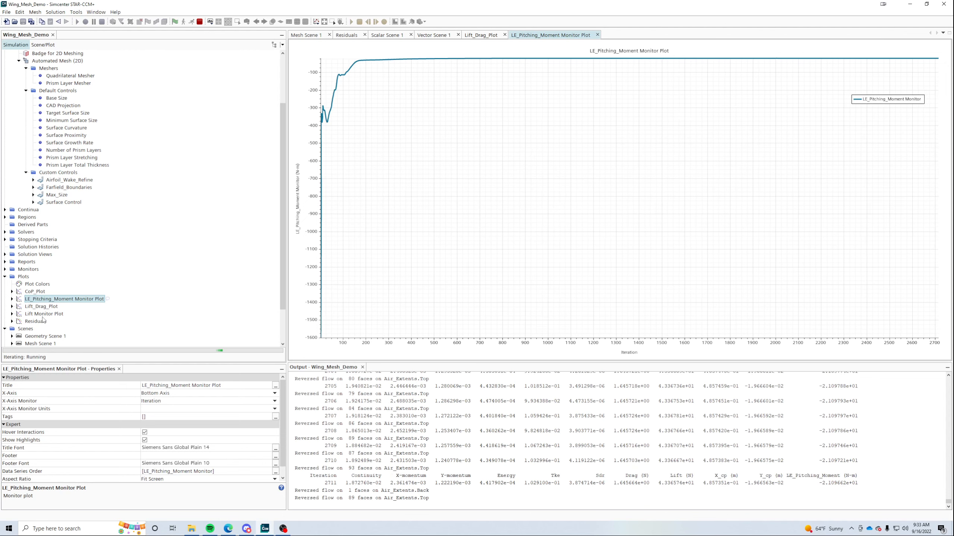
double_click(36, 292)
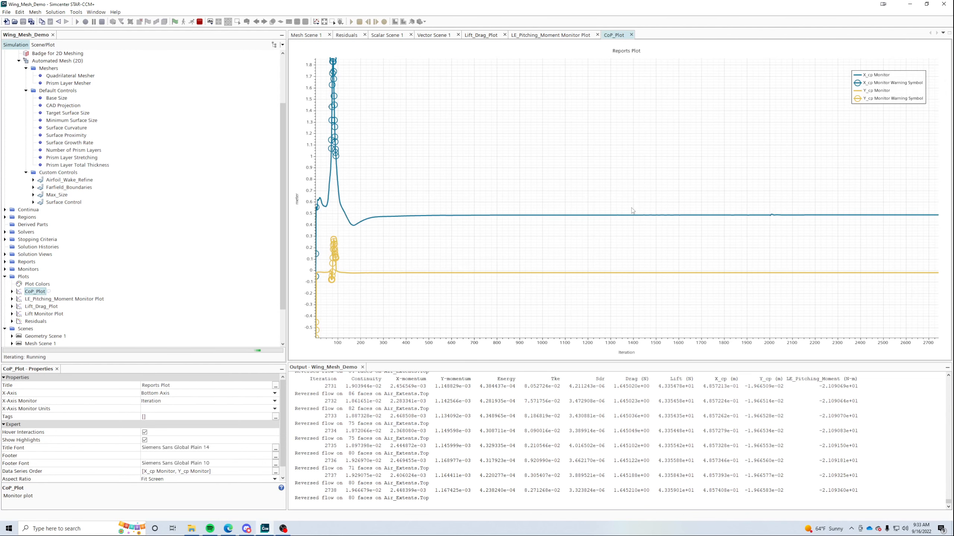
scroll(773, 217, up, 5)
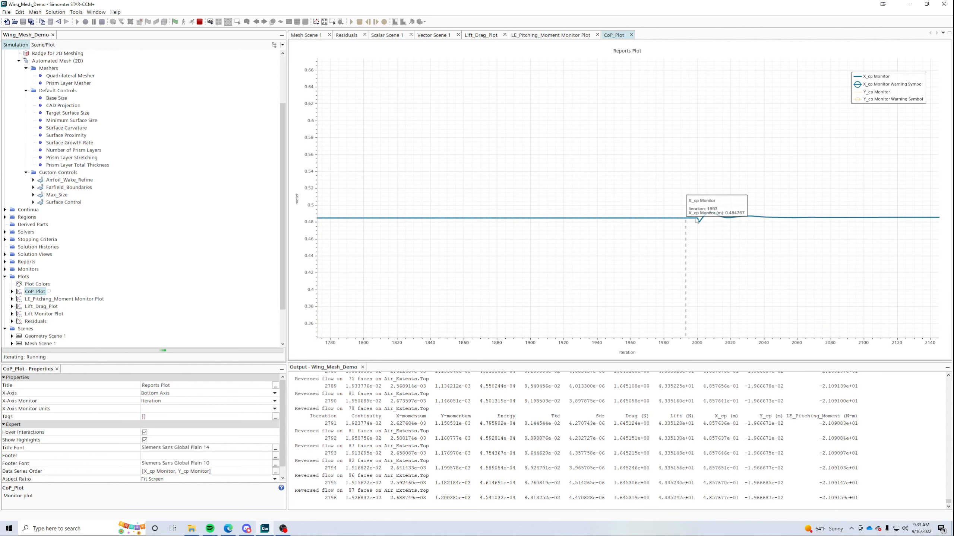
mouse_move(932, 221)
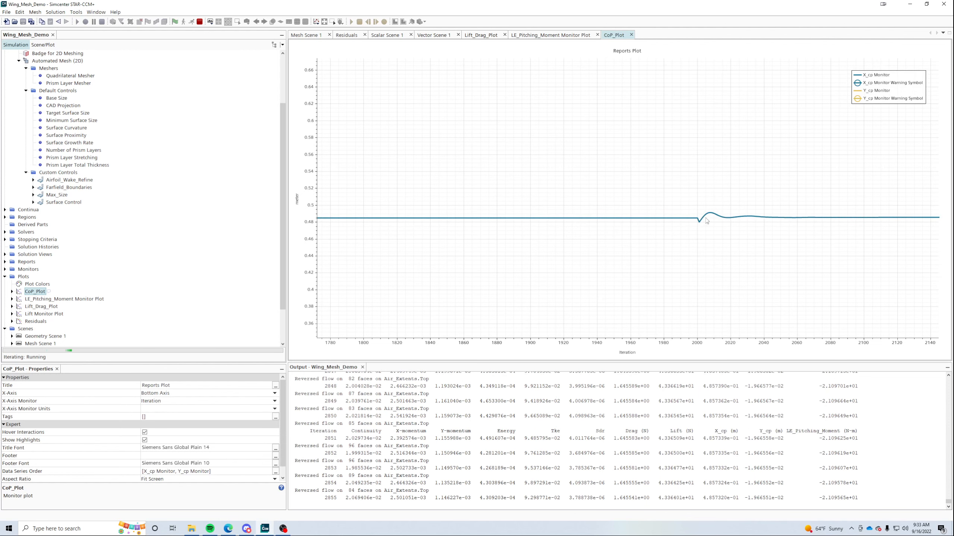
scroll(688, 189, down, 3)
mouse_move(803, 318)
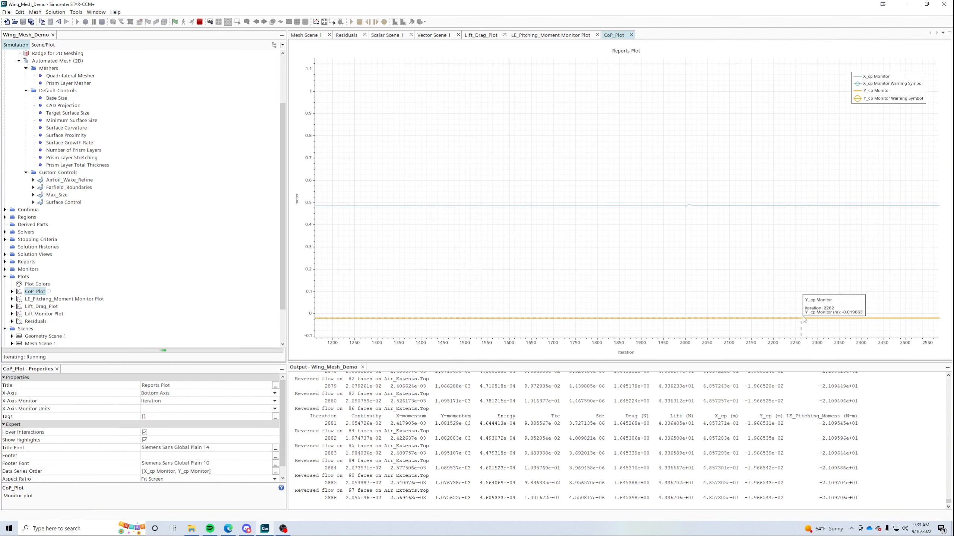
scroll(683, 255, down, 4)
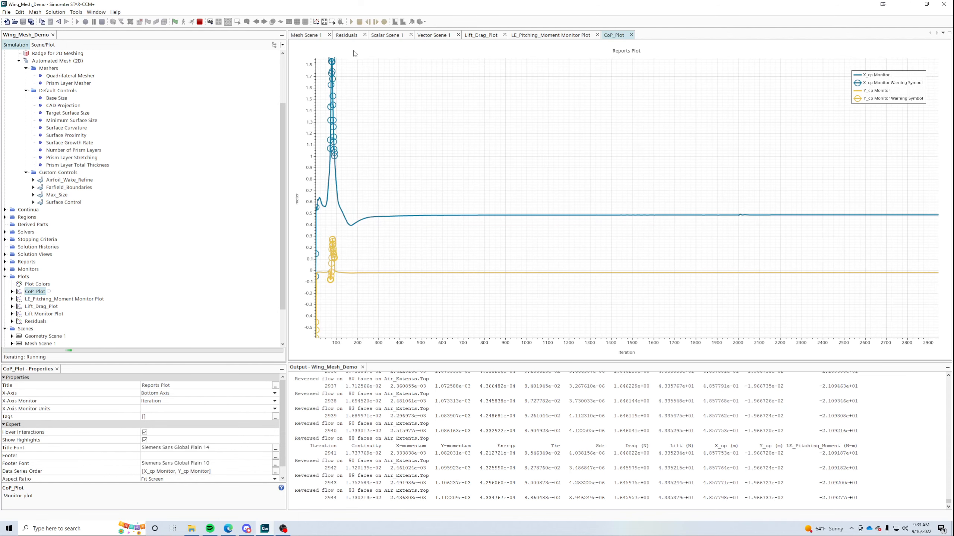
- Revisit the Residuals plot and return to the quadrilateral mesh in Mesh Scene 1
click(346, 35)
click(306, 36)
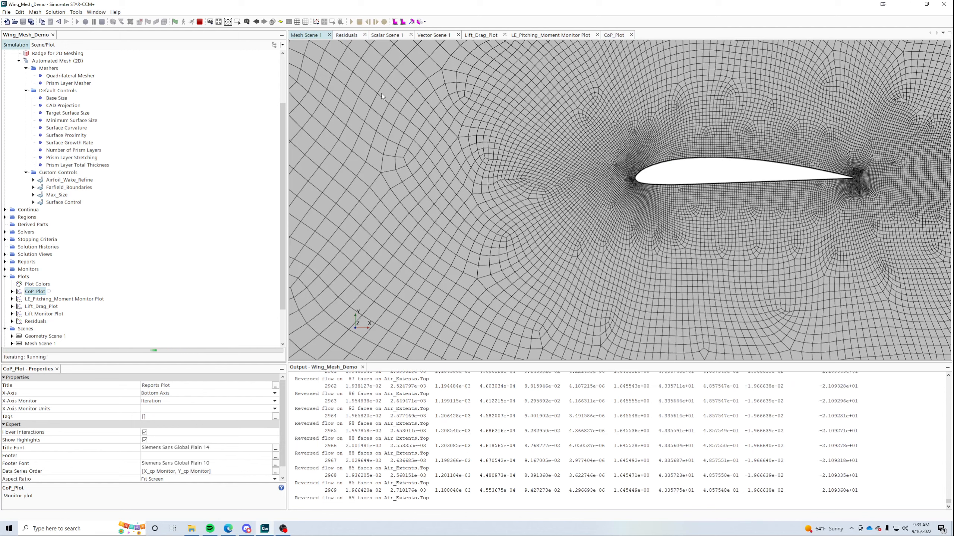
- Examine the quadrilateral mesh in Mesh Scene 1 from the airfoil and its refined wake out to the farfield boundaries
scroll(478, 187, down, 3)
scroll(478, 187, down, 5)
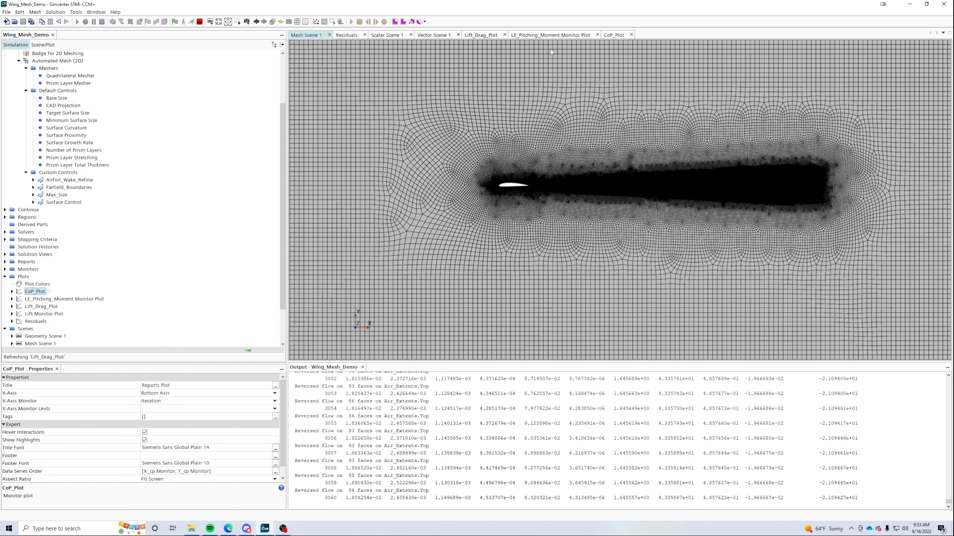
scroll(523, 302, down, 3)
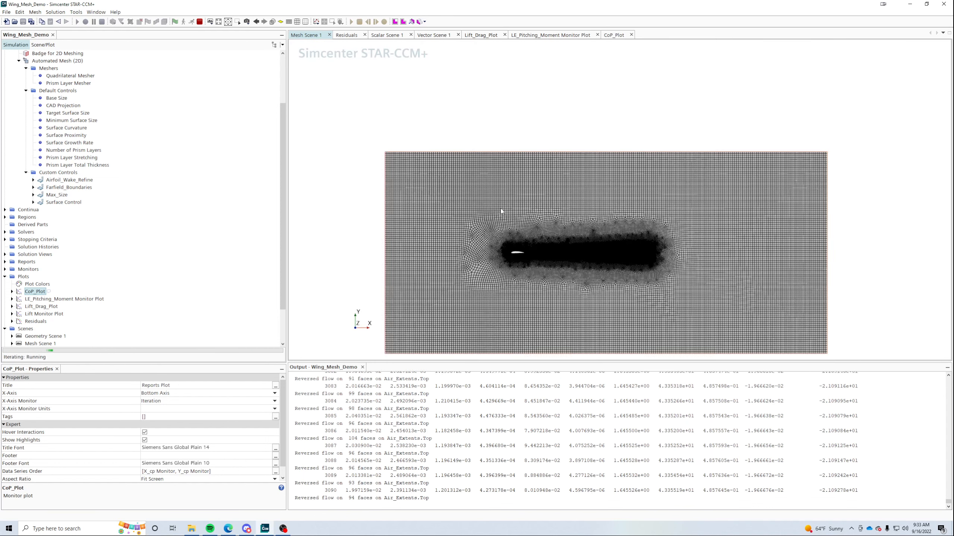
scroll(506, 241, up, 5)
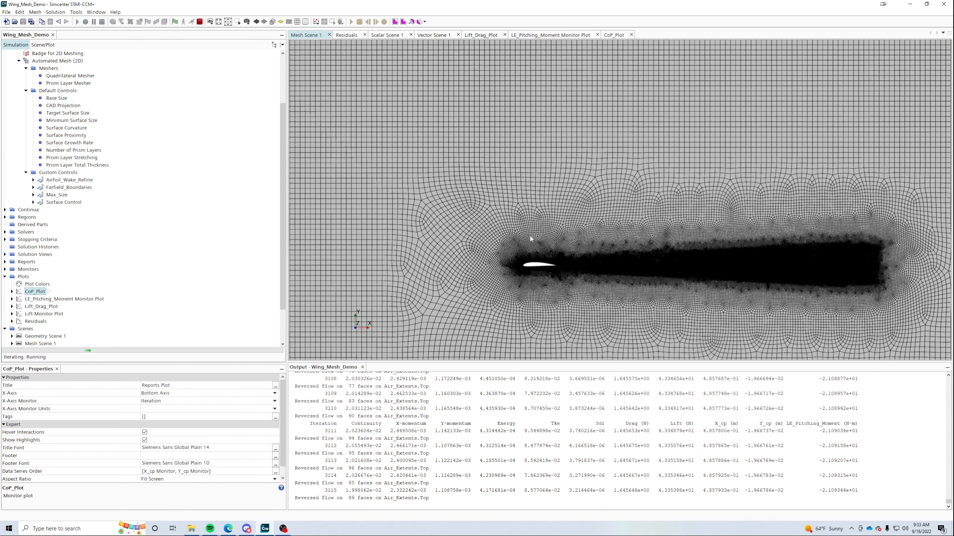
right_drag(529, 238, 512, 173)
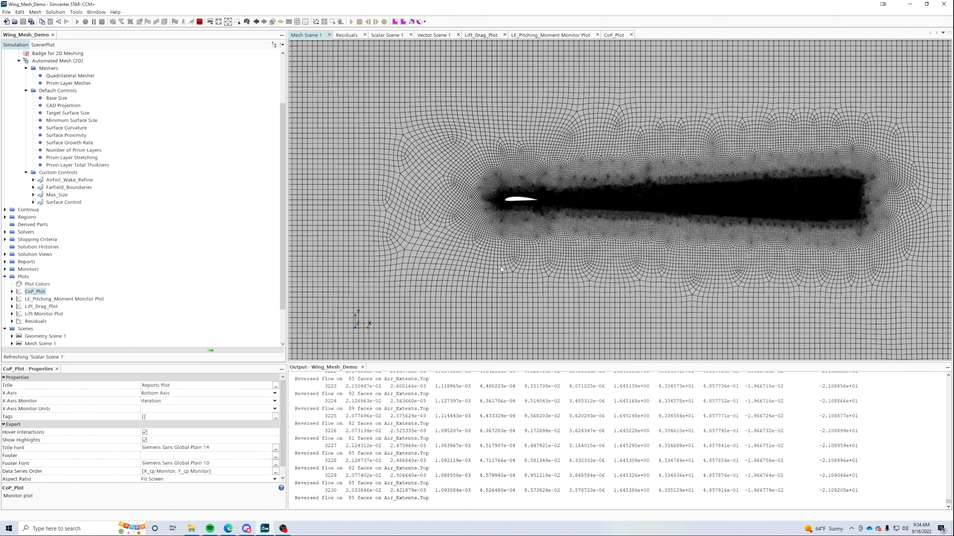
scroll(447, 210, up, 3)
scroll(447, 239, up, 2)
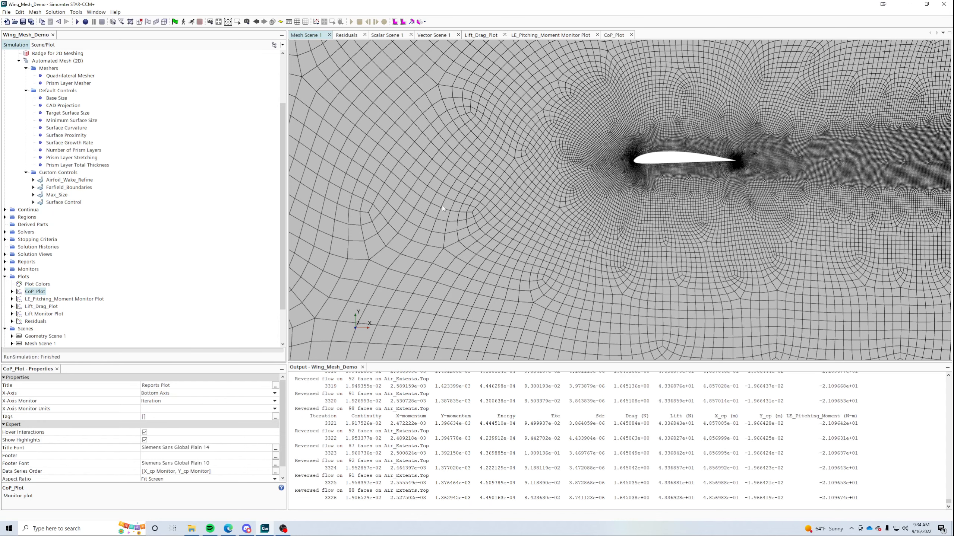
scroll(526, 194, down, 3)
scroll(51, 215, up, 3)
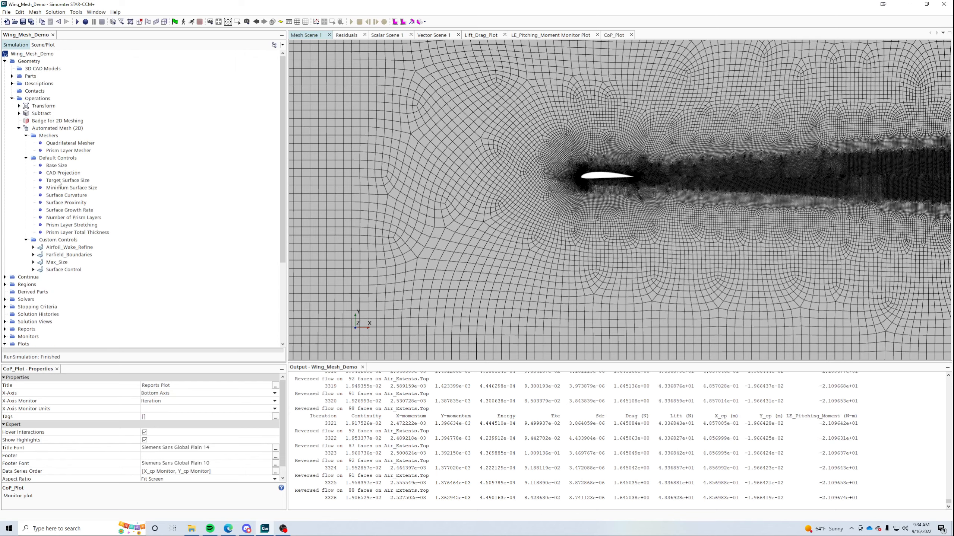
scroll(559, 143, down, 2)
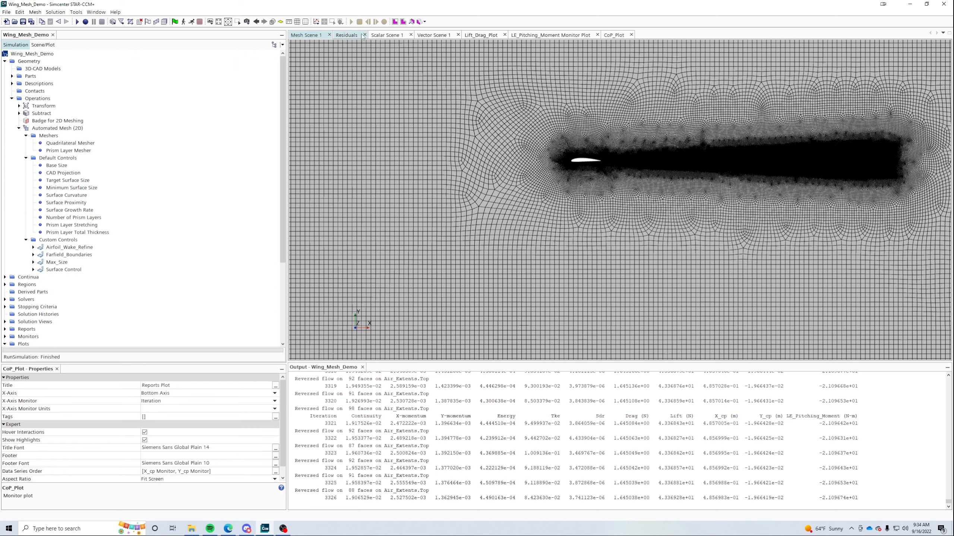
- Review Scalar Scene 1, Vector Scene 1, Lift_Drag_Plot, the LE_Pitching_Moment Monitor Plot and CoP_Plot, finishing on the lift and drag curves
click(387, 35)
click(433, 35)
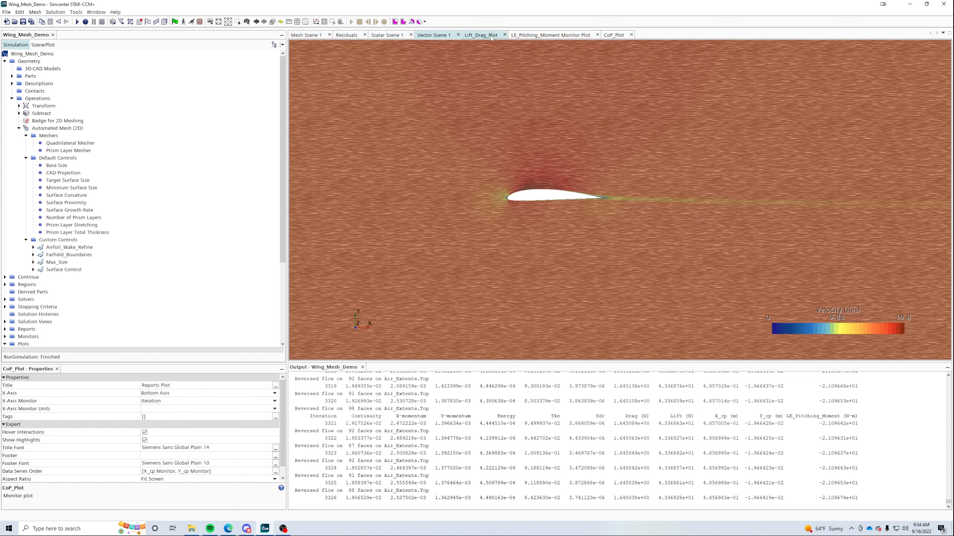
click(481, 36)
click(530, 36)
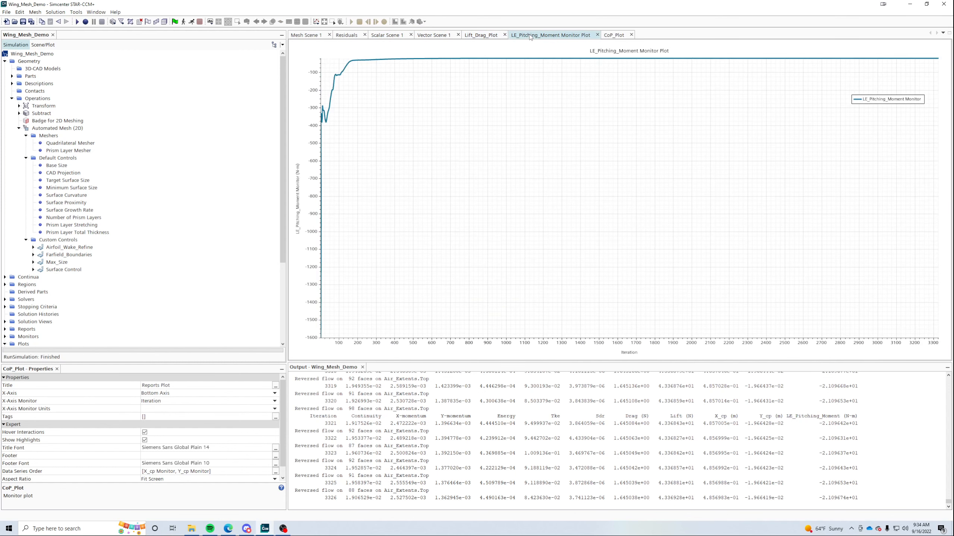
click(614, 35)
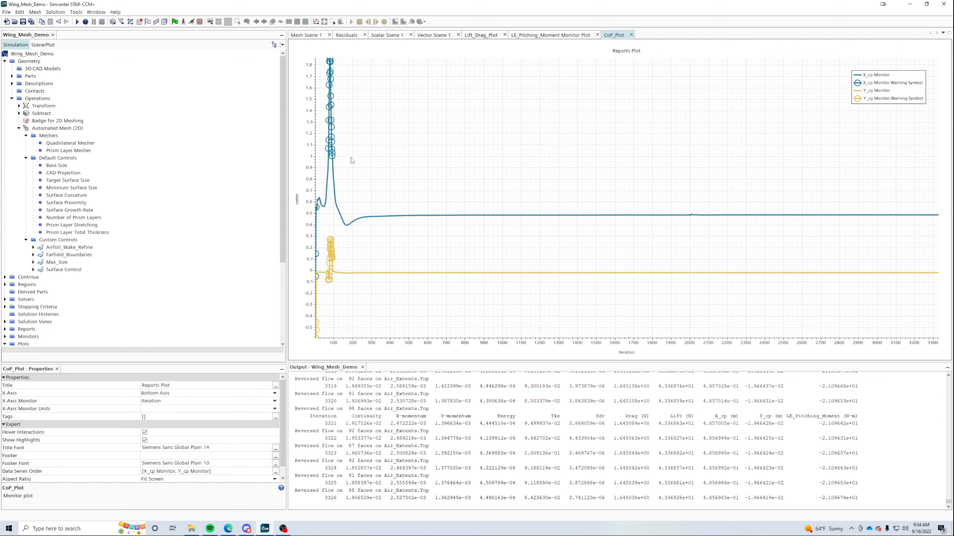
click(433, 39)
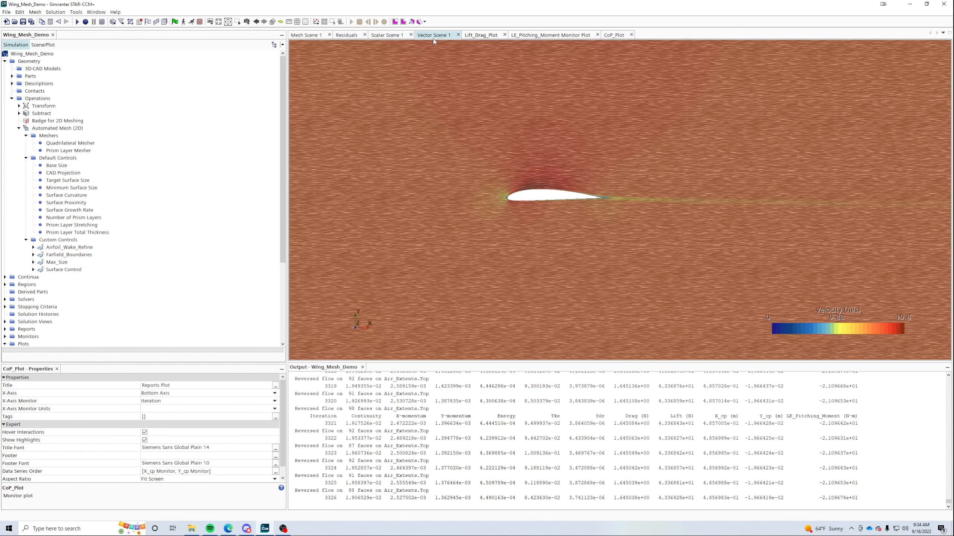
click(475, 39)
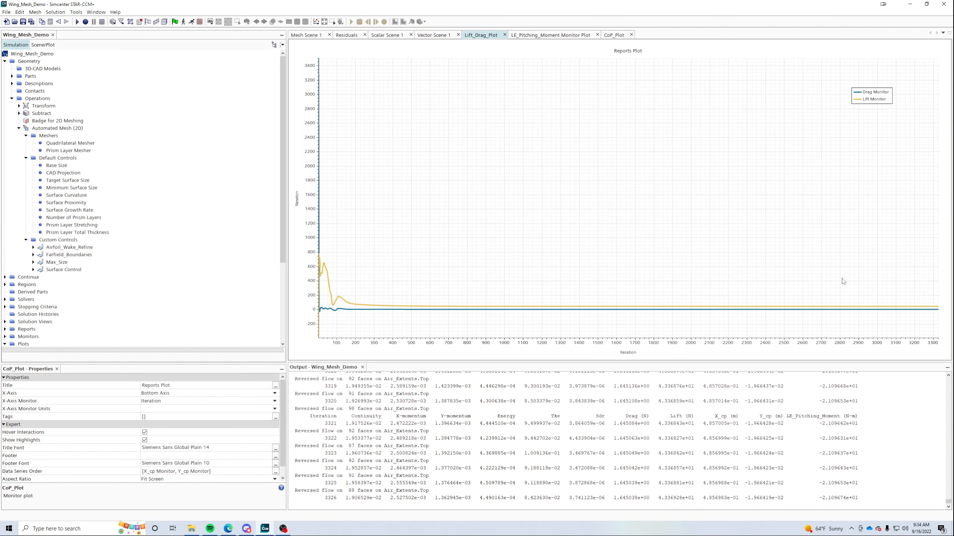
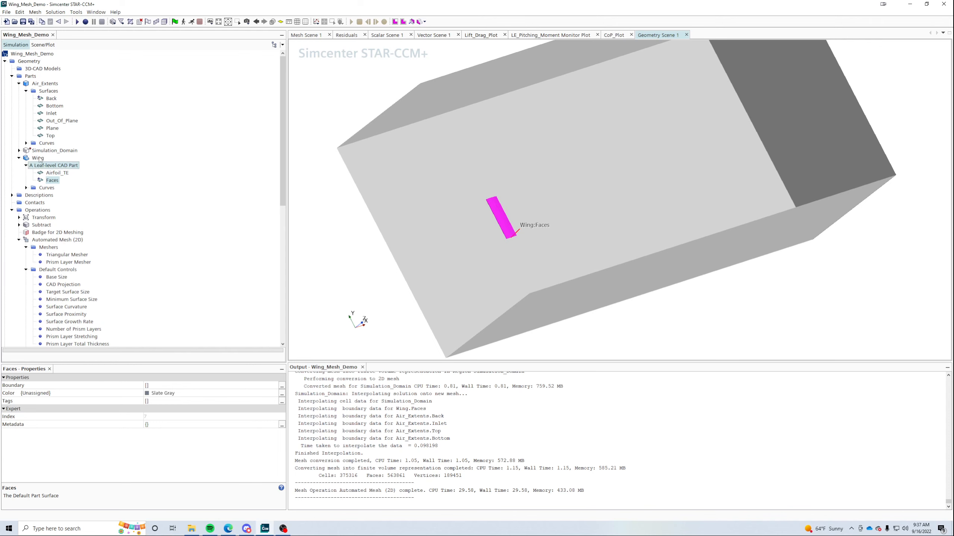
- Expand the Simulation_Domain part's curves and inherited parts, and highlight its inherited Air_Extents in the geometry scene
click(44, 152)
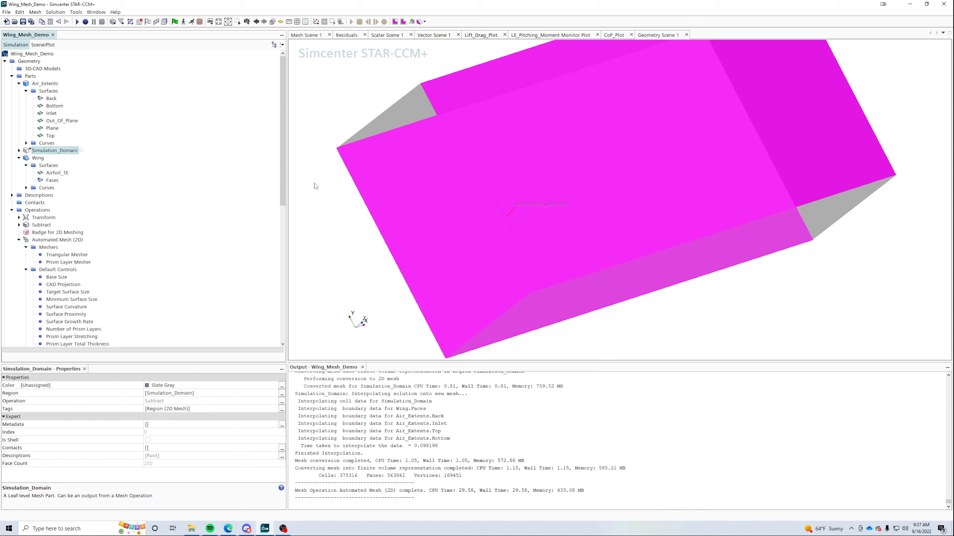
click(19, 151)
click(26, 158)
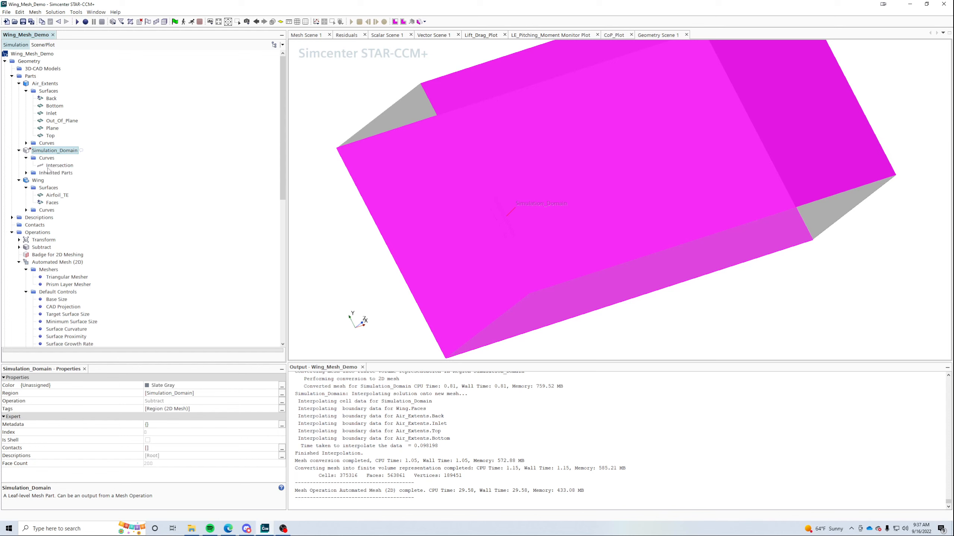
click(26, 173)
click(58, 180)
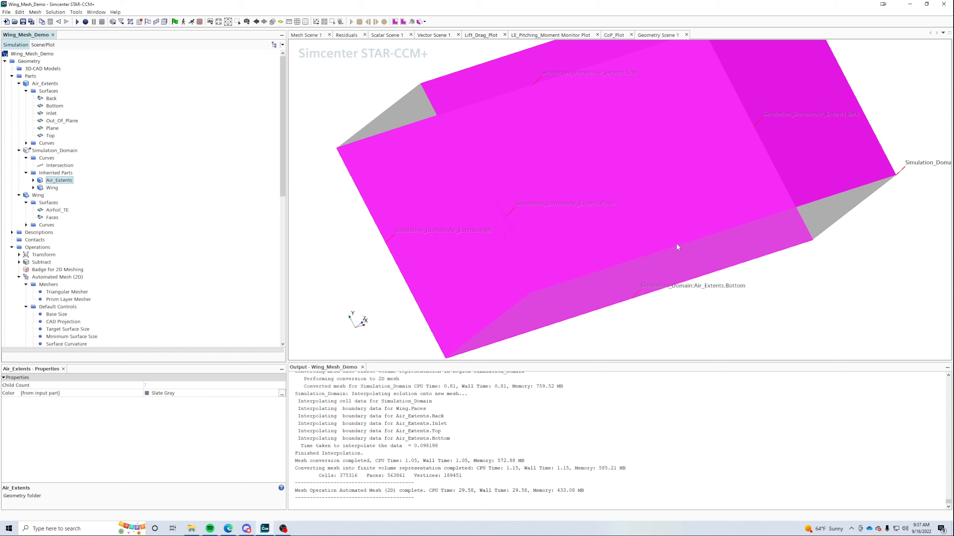
- Select the Bottom surface of Air_Extents and align the view to its surface normal
scroll(648, 213, up, 5)
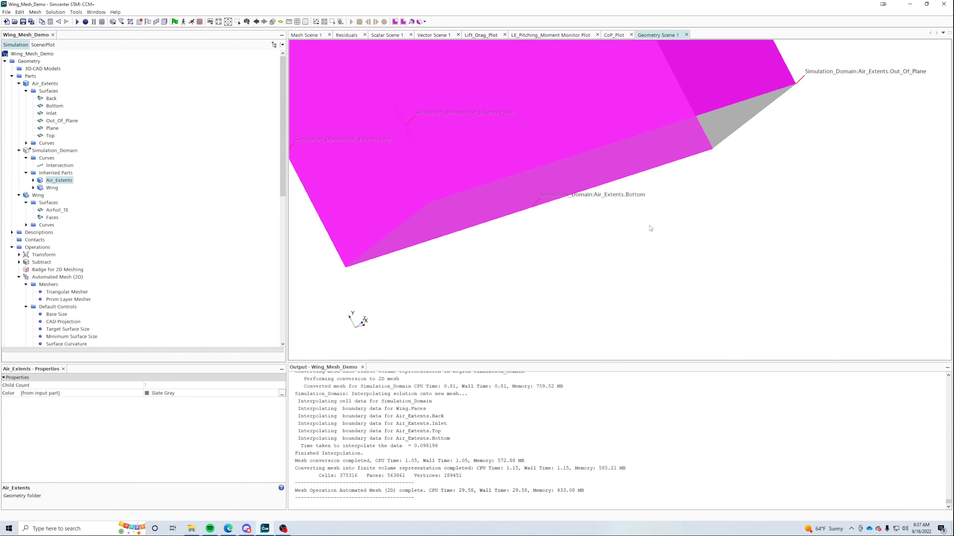
click(616, 165)
right_click(615, 164)
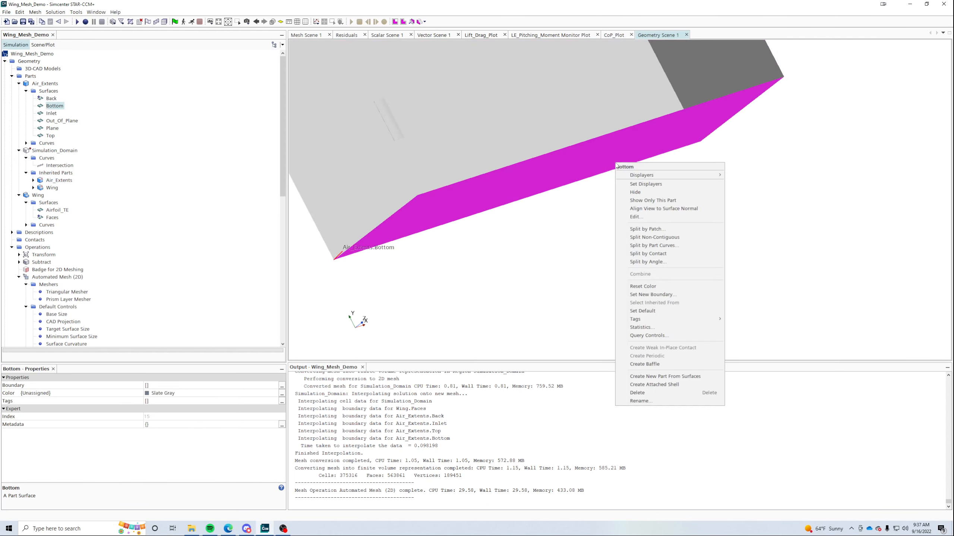
click(658, 209)
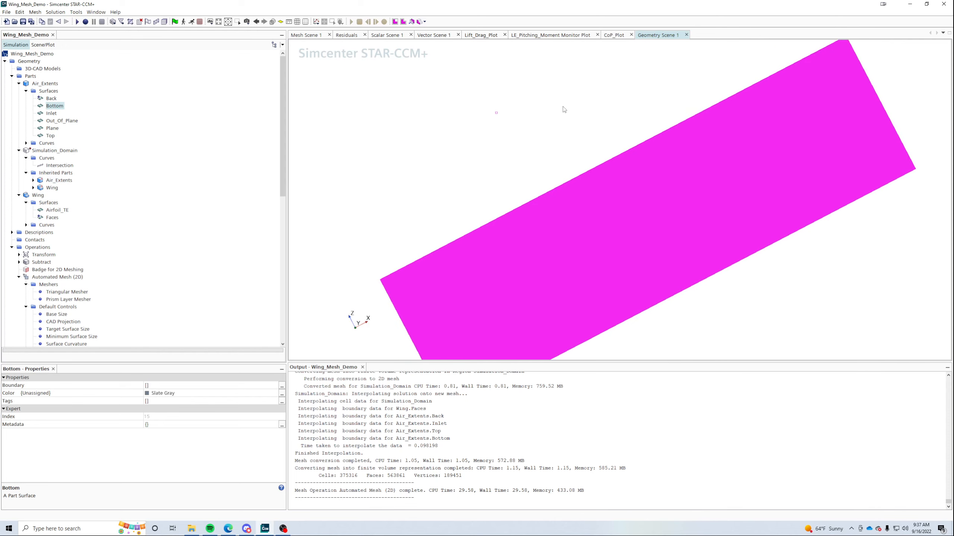
- Highlight Airfoil_TE under Simulation_Domain's inherited Wing part and inspect the domain edge where it lies
click(33, 188)
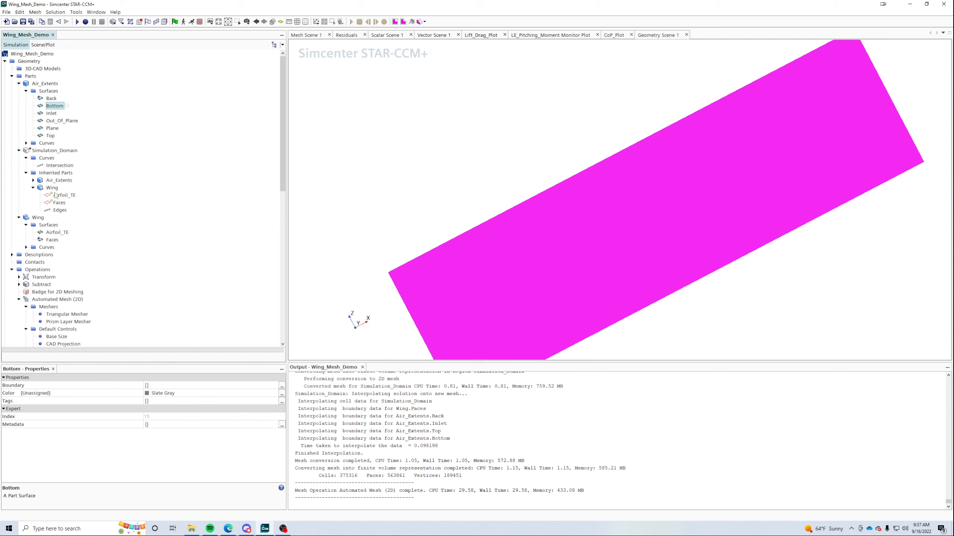
click(61, 196)
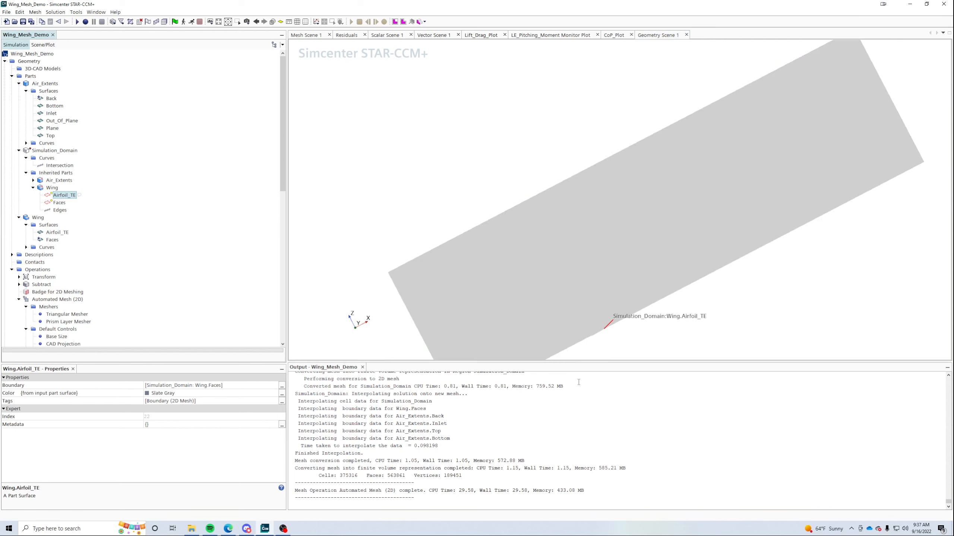
scroll(628, 356, up, 6)
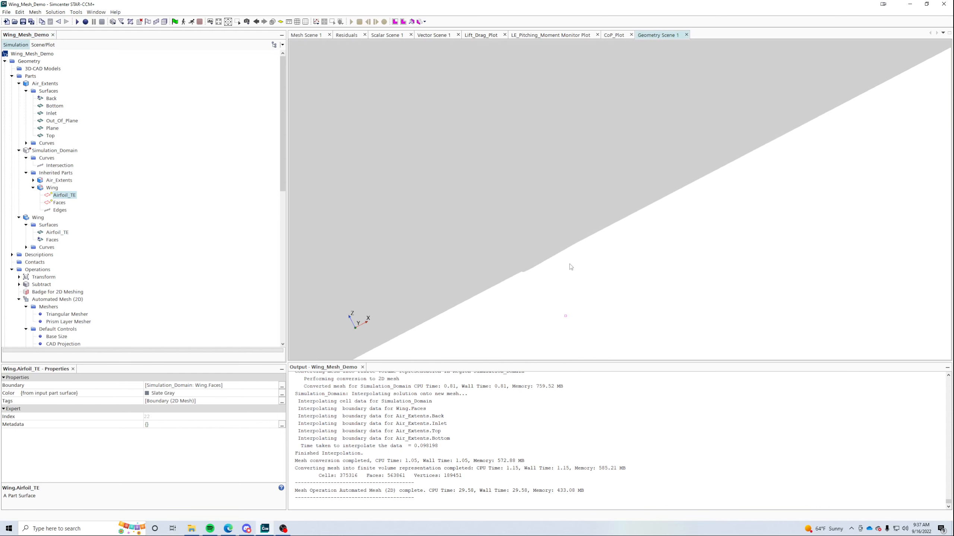
click(536, 235)
middle_drag(539, 244, 499, 179)
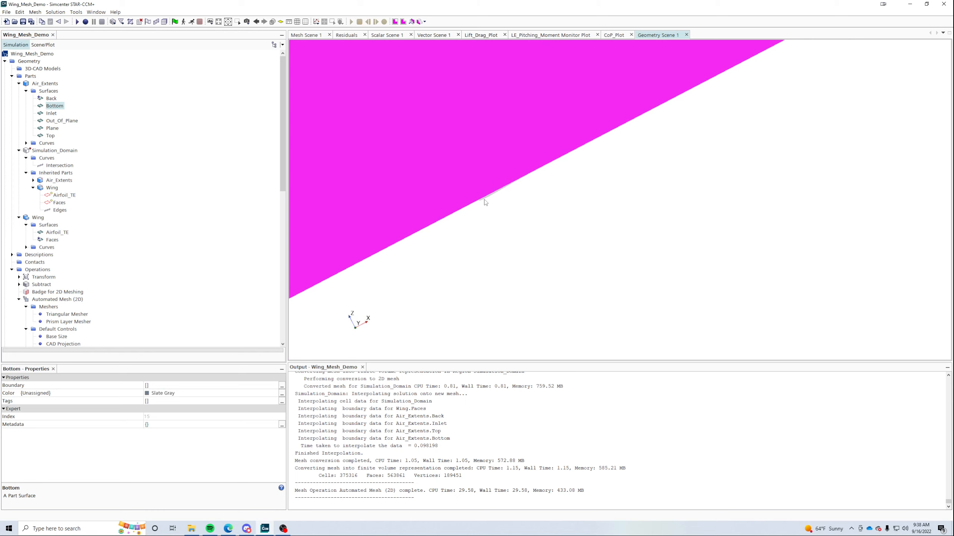
middle_drag(485, 203, 473, 182)
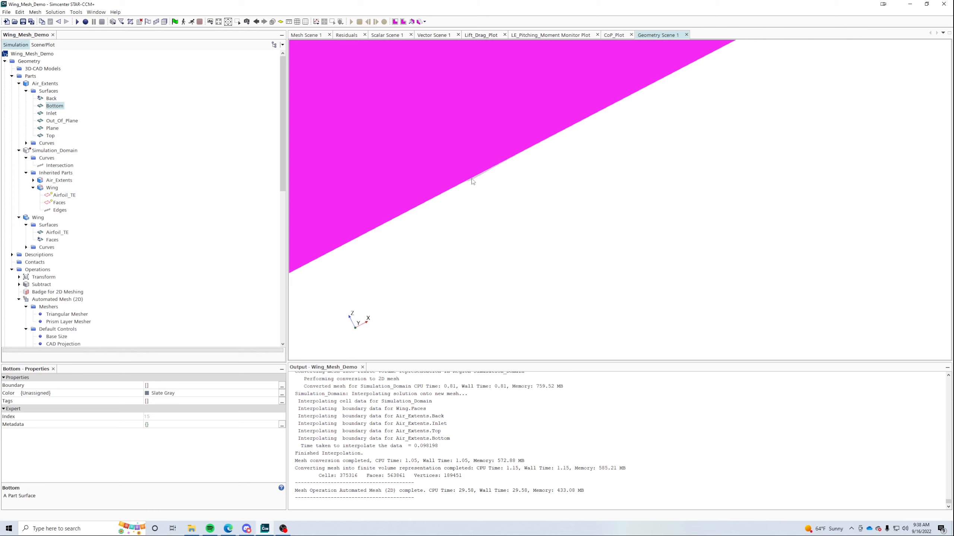
- Examine the Bottom surface and adjoining domain walls in Geometry Scene 1, and bring the Automated Mesh (2D) controls into view
click(227, 25)
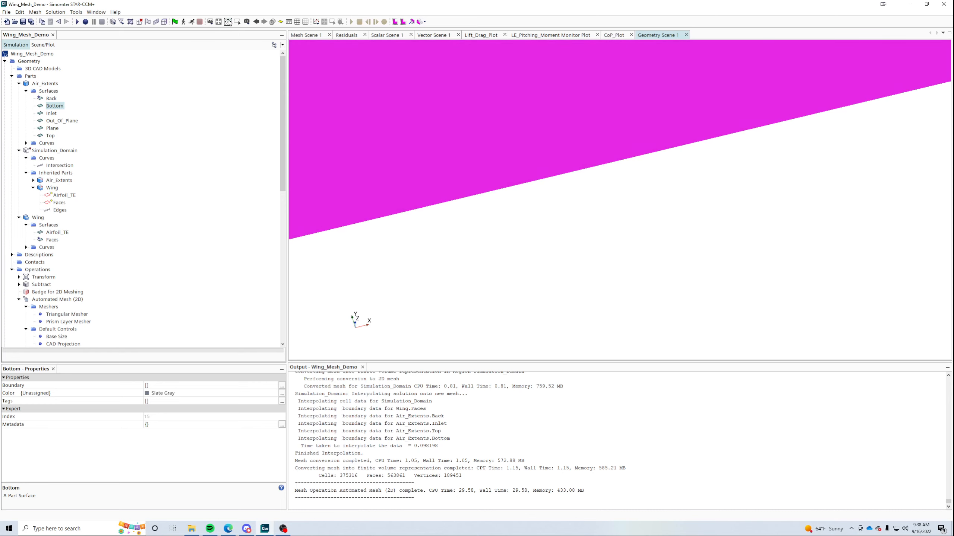
drag(358, 104, 666, 309)
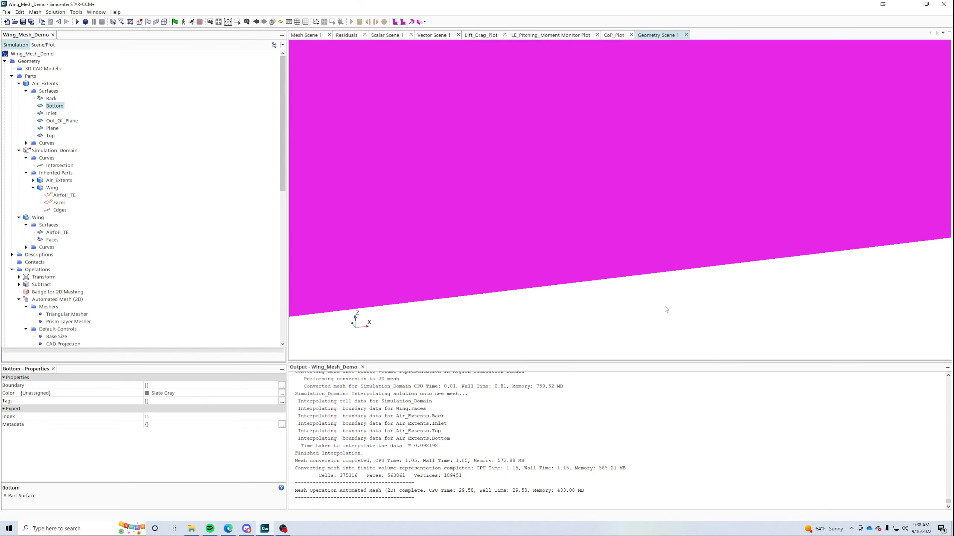
scroll(666, 306, up, 10)
scroll(665, 305, down, 12)
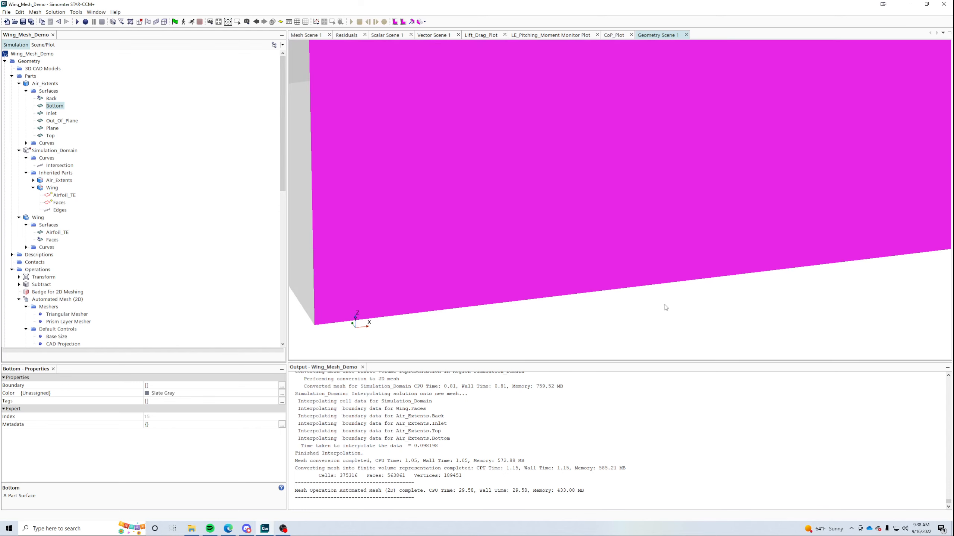
scroll(664, 305, down, 5)
right_drag(664, 305, 635, 278)
right_drag(458, 222, 467, 249)
scroll(99, 241, down, 8)
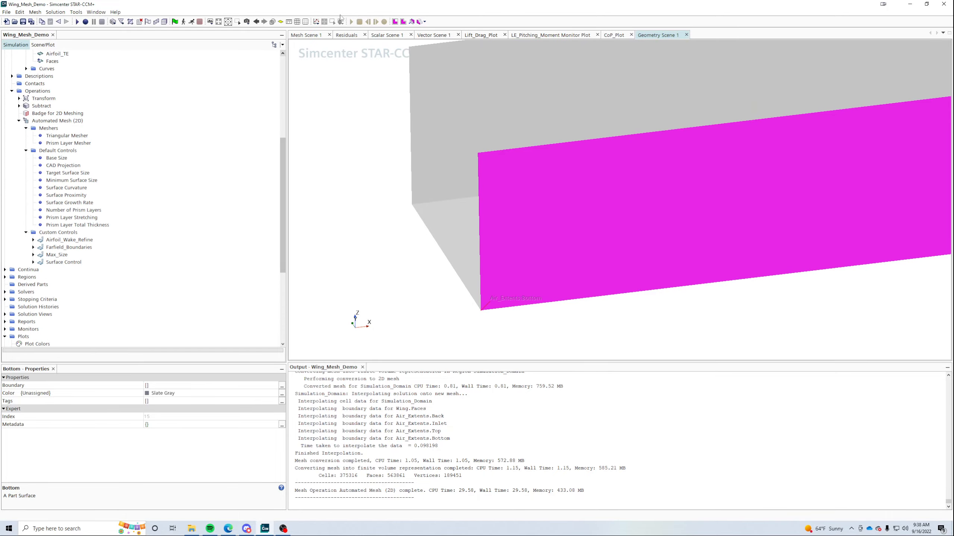
- Open Mesh Scene 1 and inspect the triangular mesh and prism layers at the airfoil's leading edge
click(306, 35)
scroll(510, 191, up, 6)
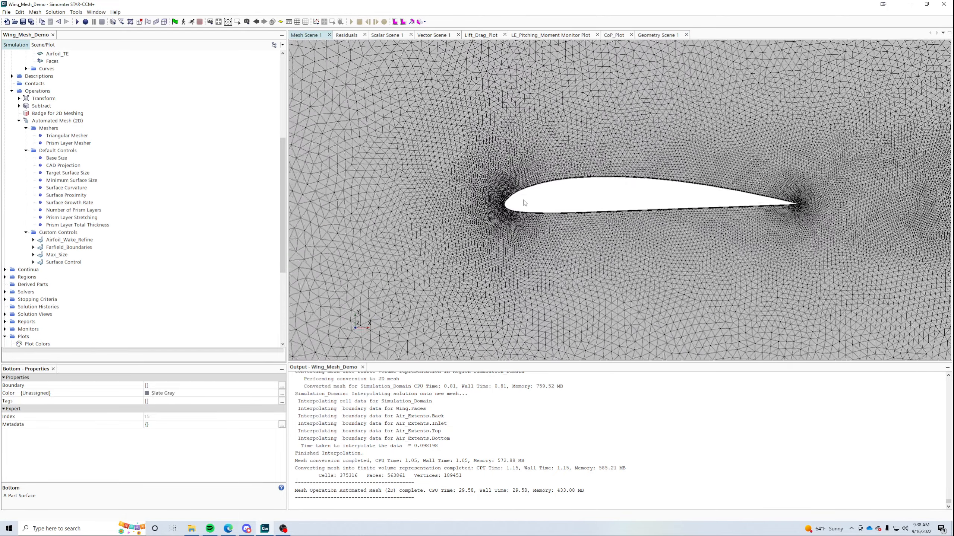
scroll(435, 191, up, 3)
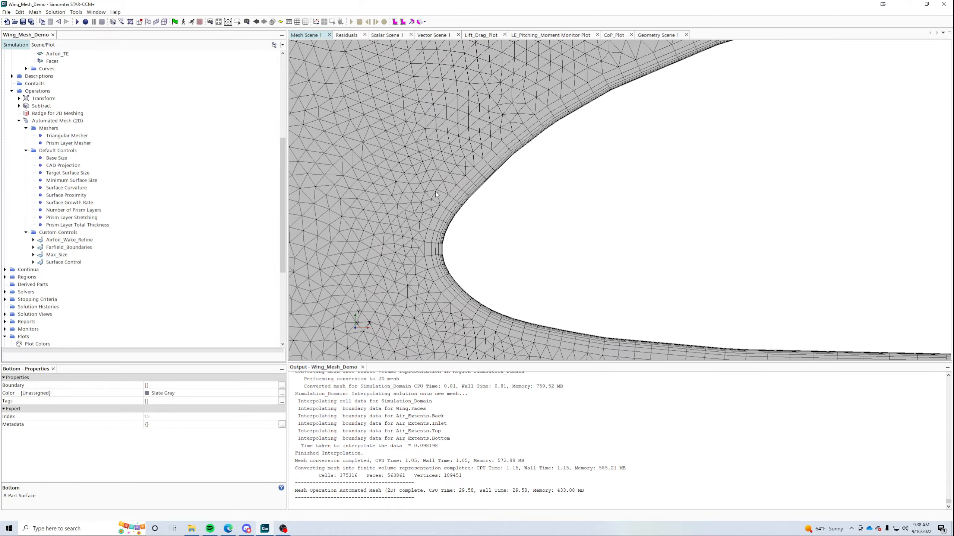
scroll(417, 207, down, 4)
scroll(444, 227, down, 8)
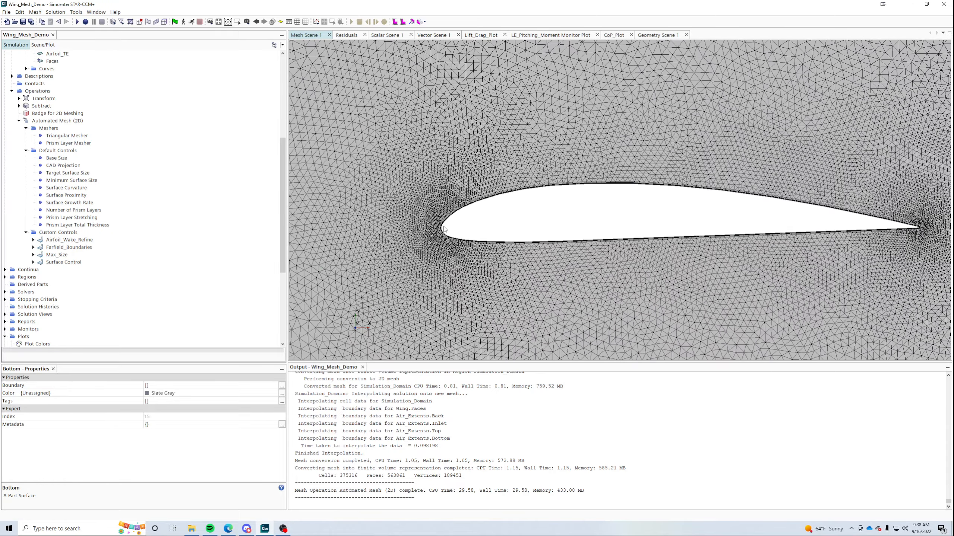
scroll(458, 229, down, 2)
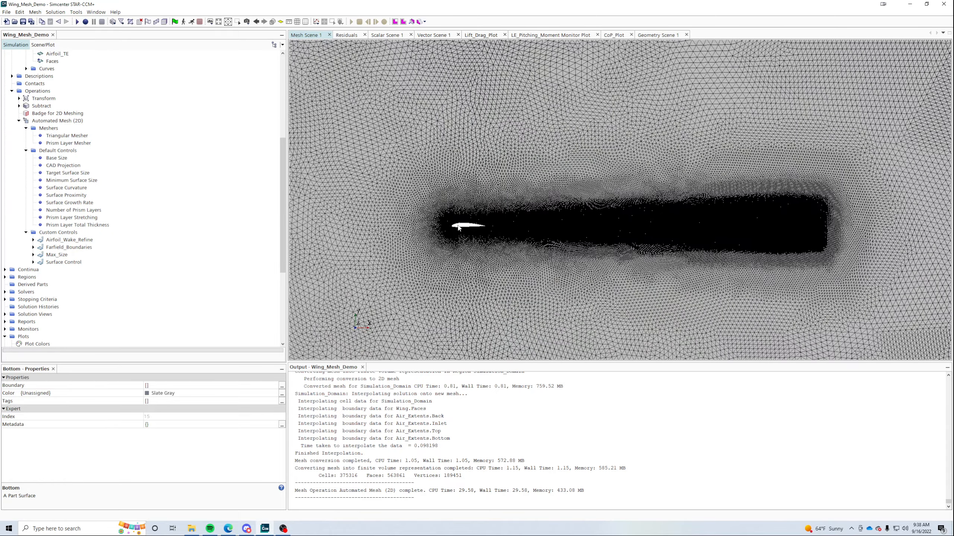
- Compare the triangular cells upstream and in the wake refinement with those close to the airfoil surface
middle_drag(530, 141, 697, 116)
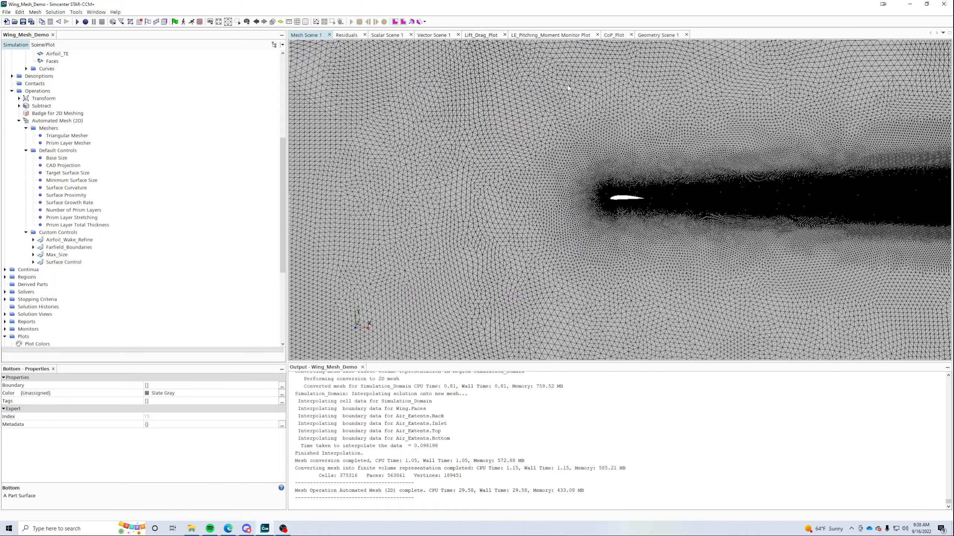
right_drag(616, 184, 471, 140)
scroll(470, 140, up, 5)
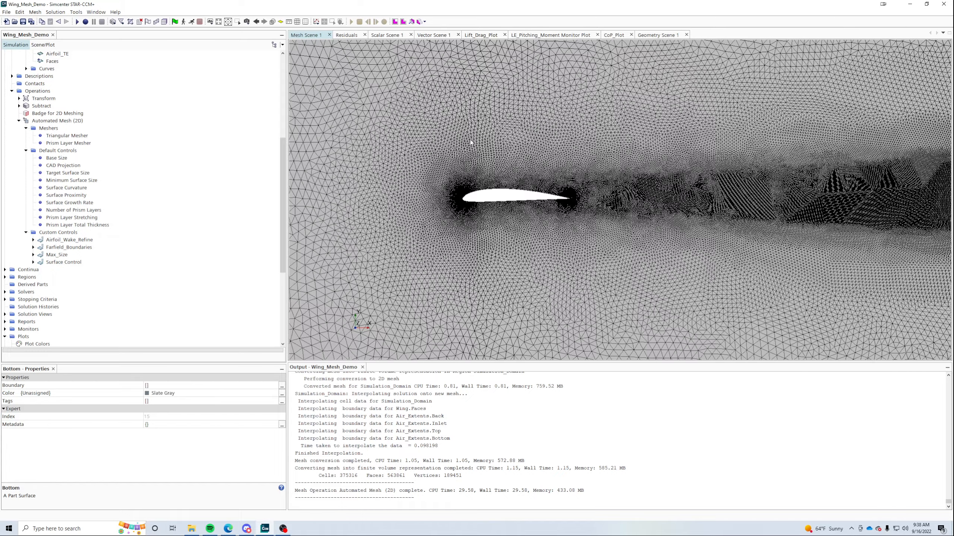
scroll(471, 142, up, 4)
scroll(528, 270, up, 4)
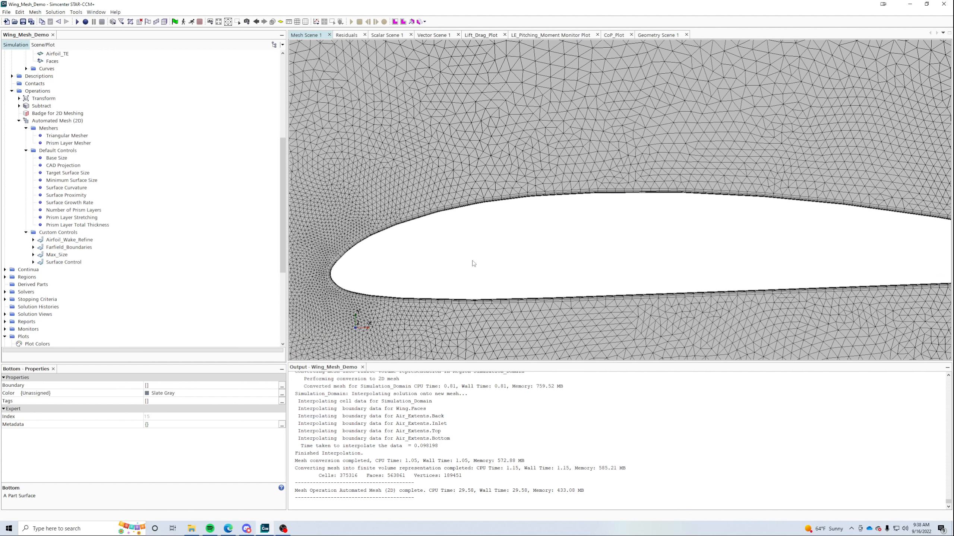
- Compare the triangular mesh's final cell count in the output log with the cell count logged for the earlier mesh
drag(351, 475, 343, 476)
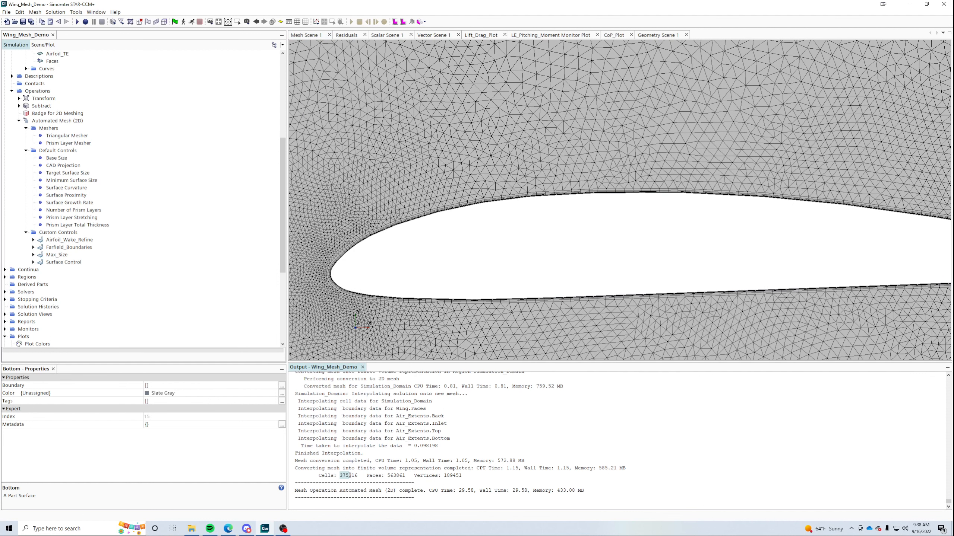
scroll(350, 475, up, 10)
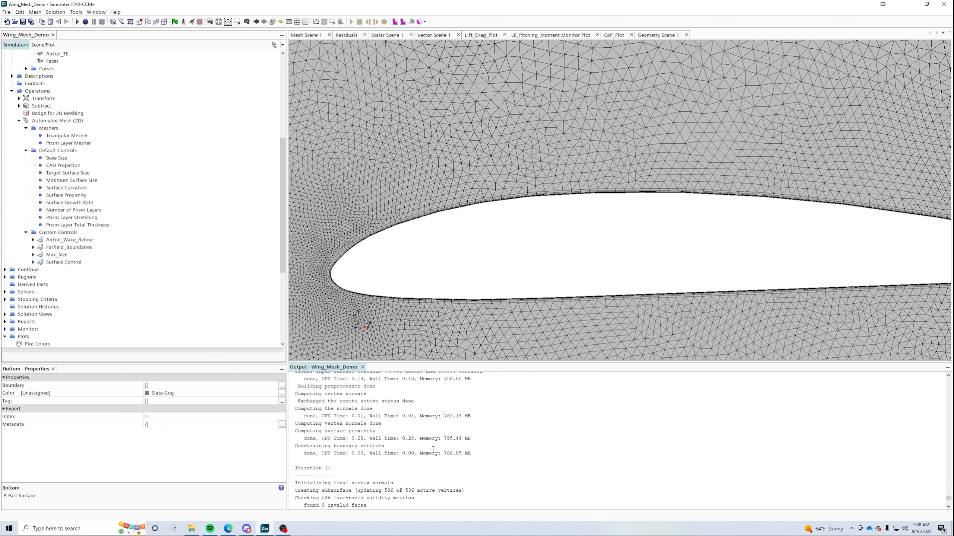
scroll(433, 449, up, 10)
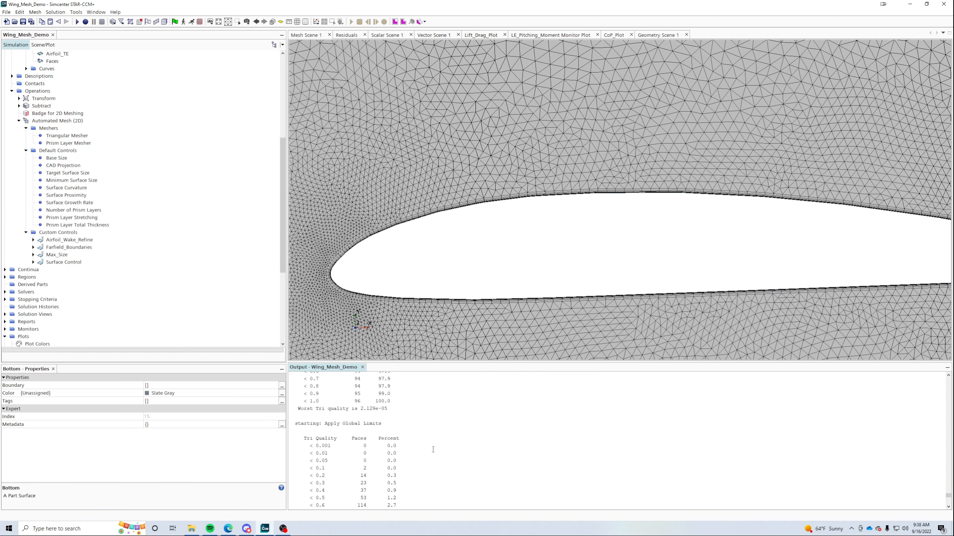
scroll(432, 450, up, 5)
scroll(433, 450, up, 15)
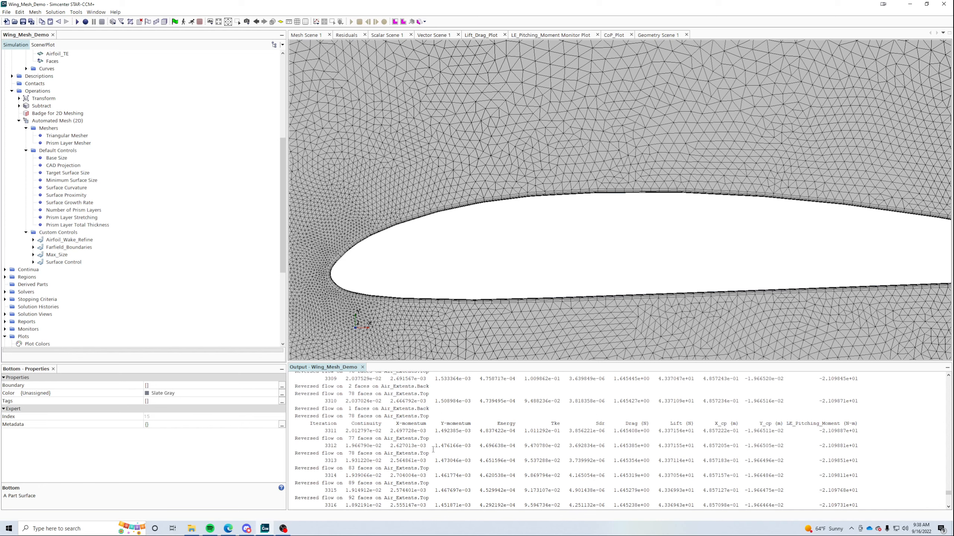
scroll(434, 452, up, 15)
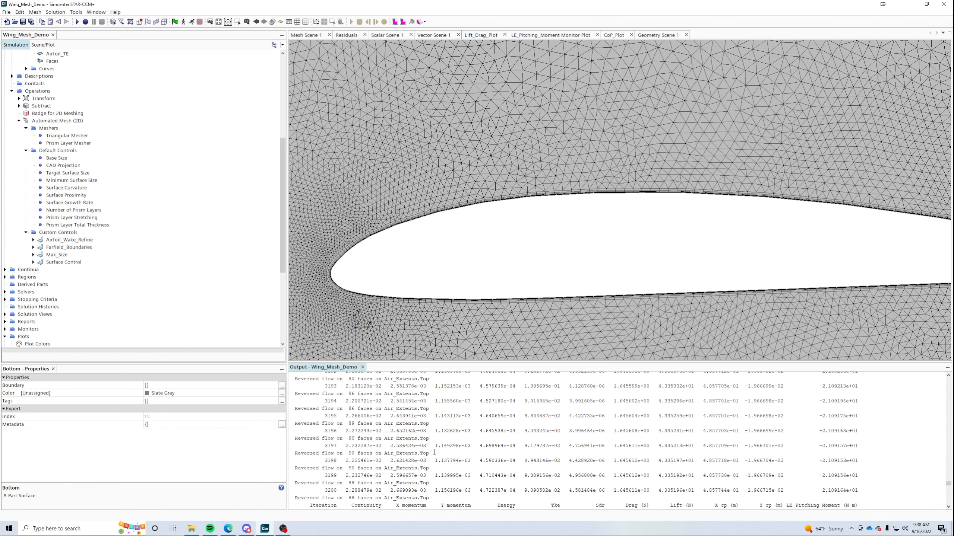
scroll(450, 457, up, 15)
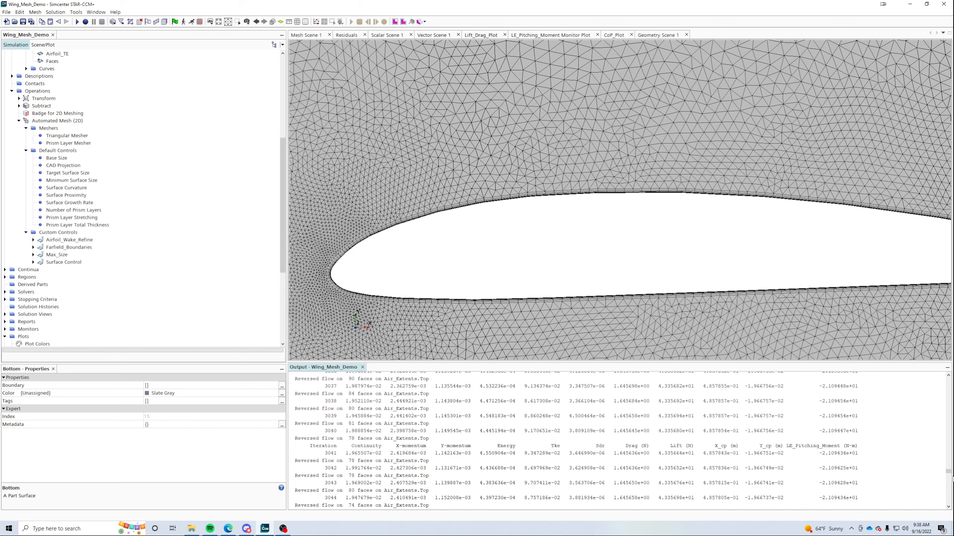
drag(948, 475, 952, 390)
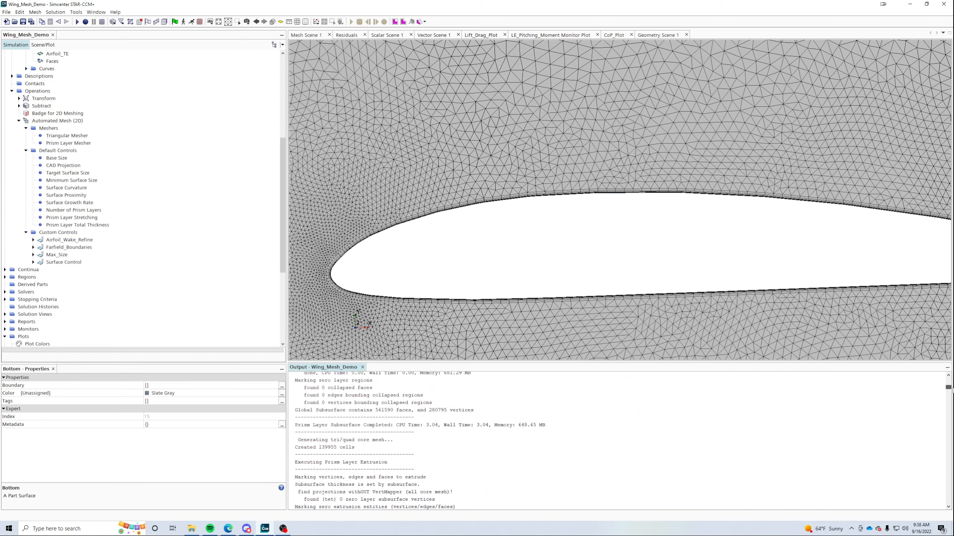
scroll(726, 453, down, 5)
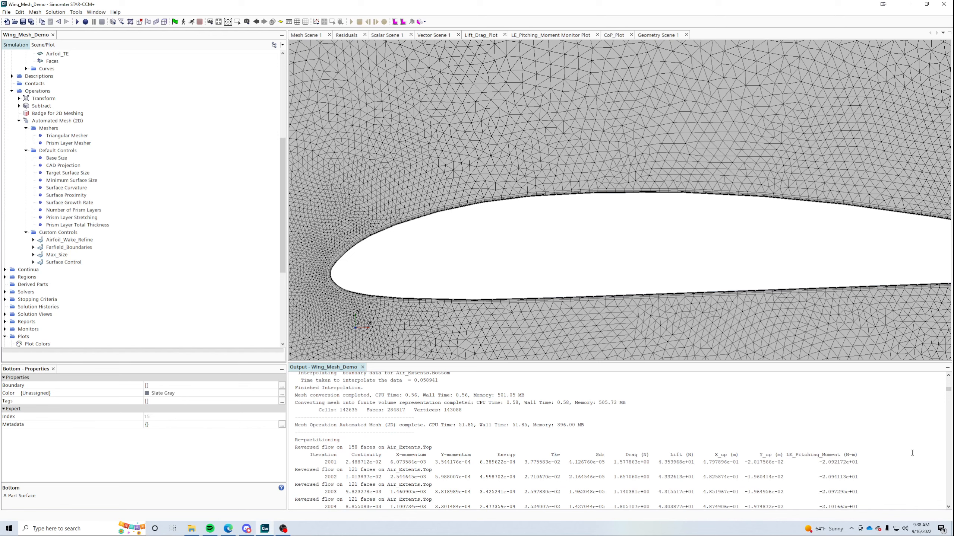
drag(949, 395, 948, 527)
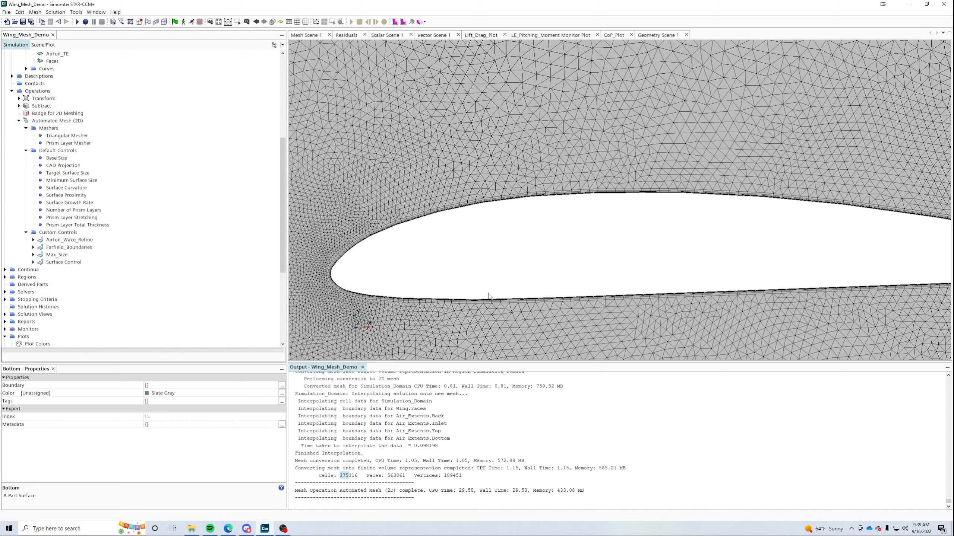
- Examine the triangular cells and prism layers around the airfoil's leading edge and upper surface in Mesh Scene 1
middle_drag(443, 252, 632, 260)
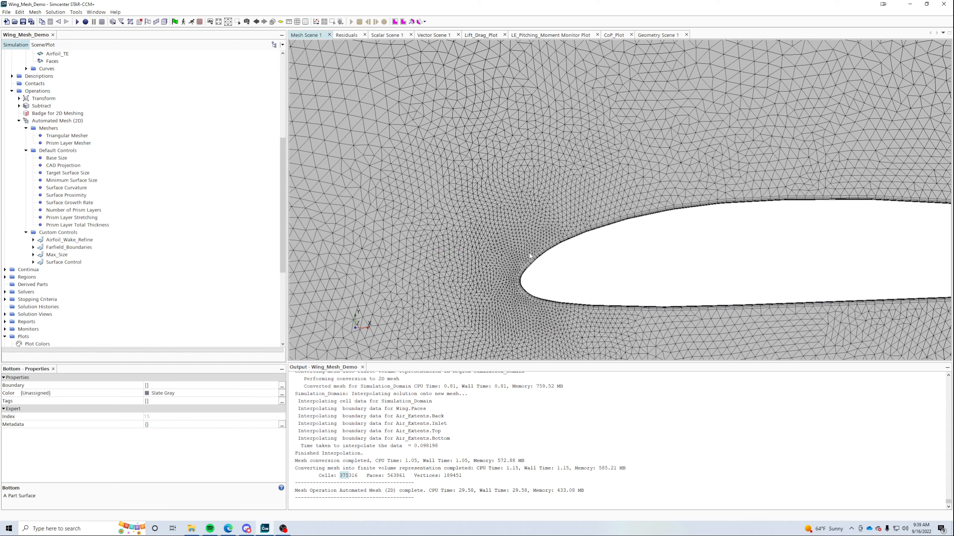
scroll(529, 254, up, 5)
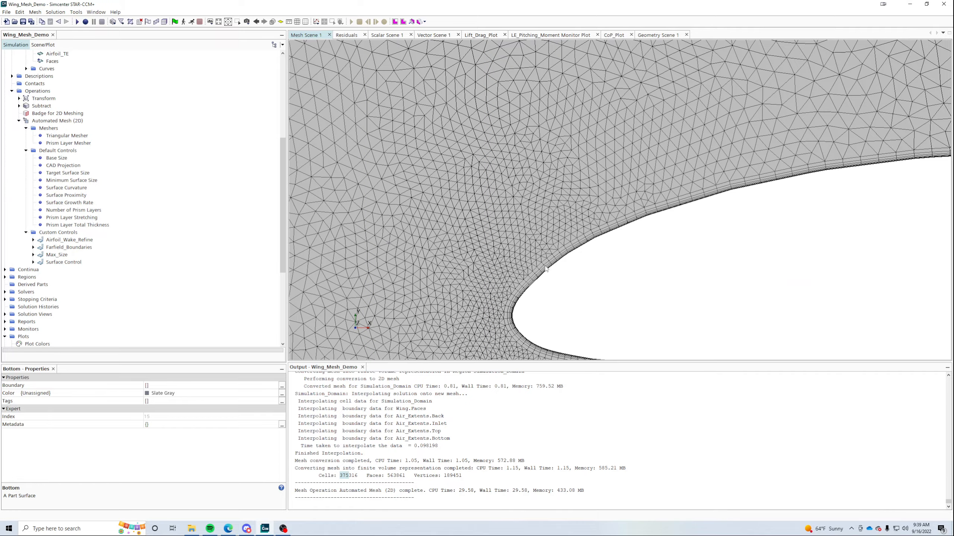
scroll(546, 267, up, 4)
scroll(511, 252, down, 8)
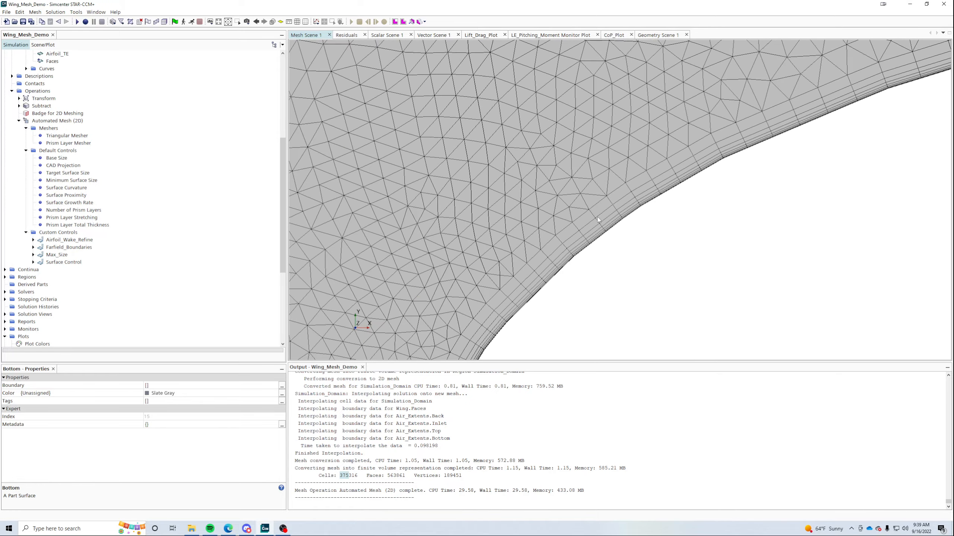
- Inspect the mesh over the whole domain, including the wake refinement behind the airfoil and the far-field cells
scroll(626, 192, down, 9)
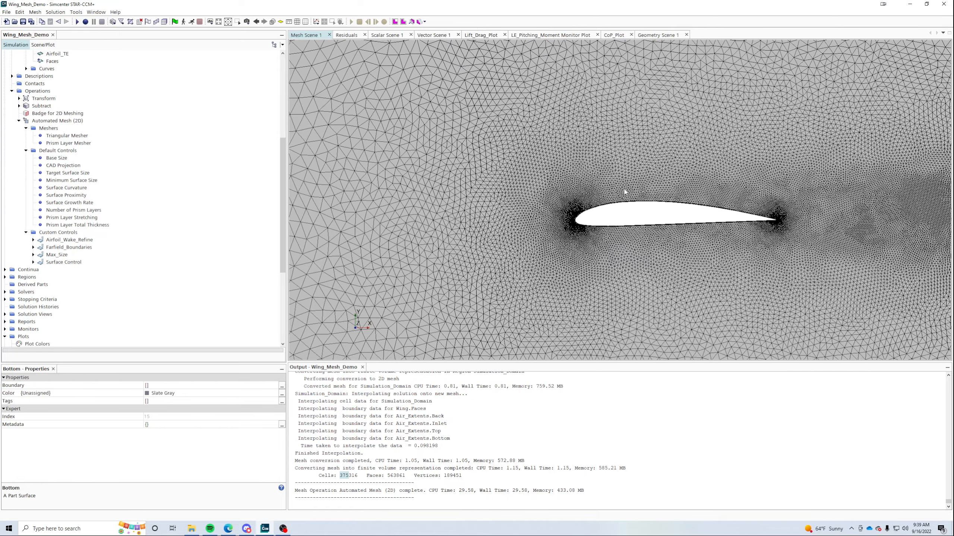
right_drag(625, 192, 633, 301)
scroll(633, 297, down, 1)
scroll(626, 249, down, 8)
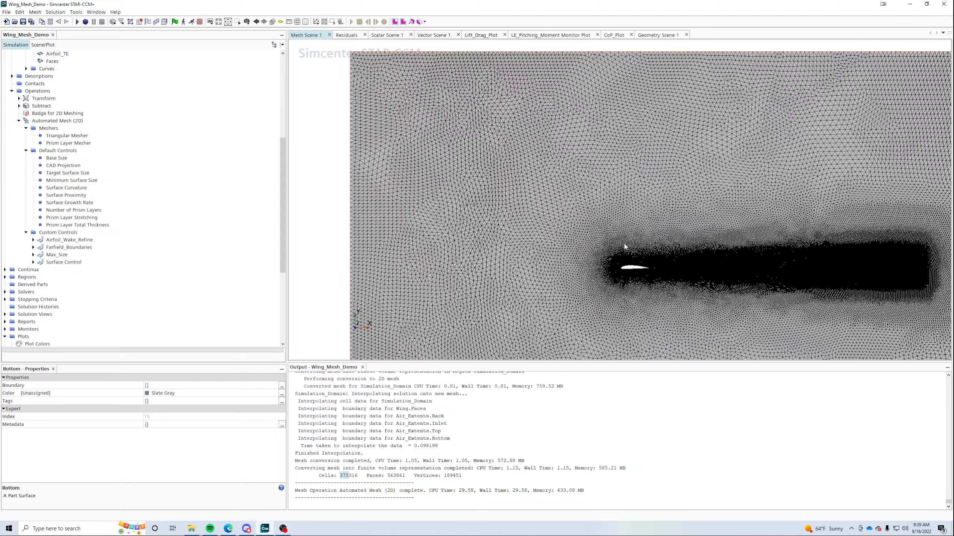
right_drag(626, 250, 533, 168)
scroll(534, 169, down, 3)
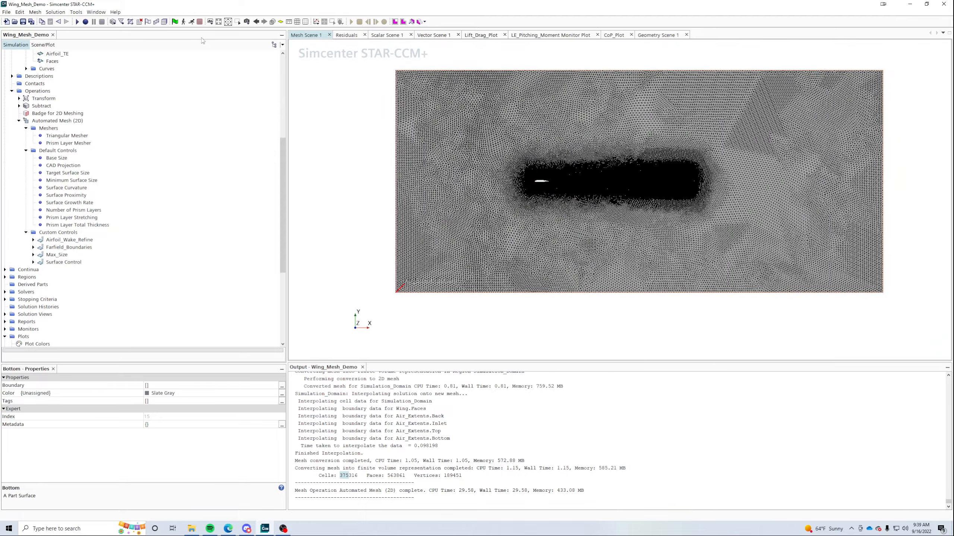
- Run the simulation on the triangular mesh and examine the Residuals plot while it iterates
click(198, 22)
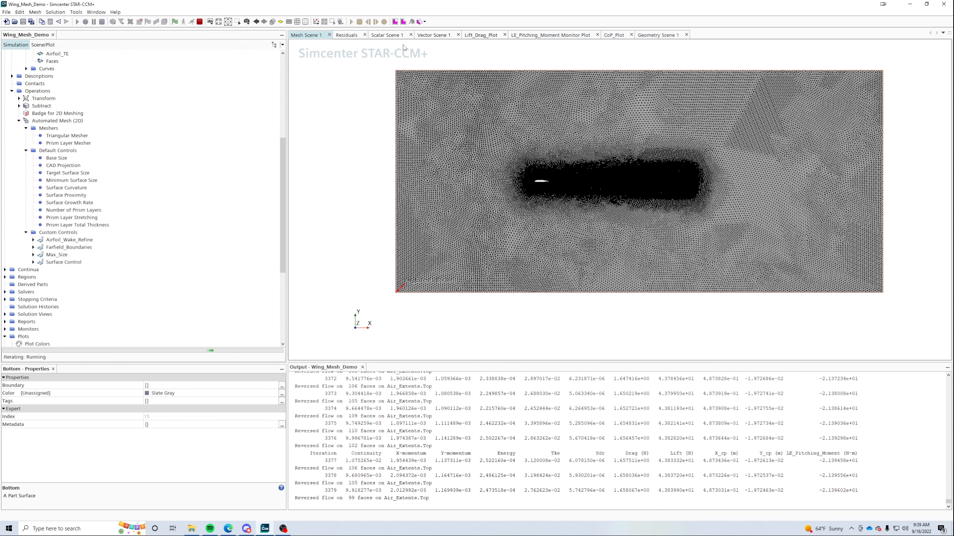
click(389, 37)
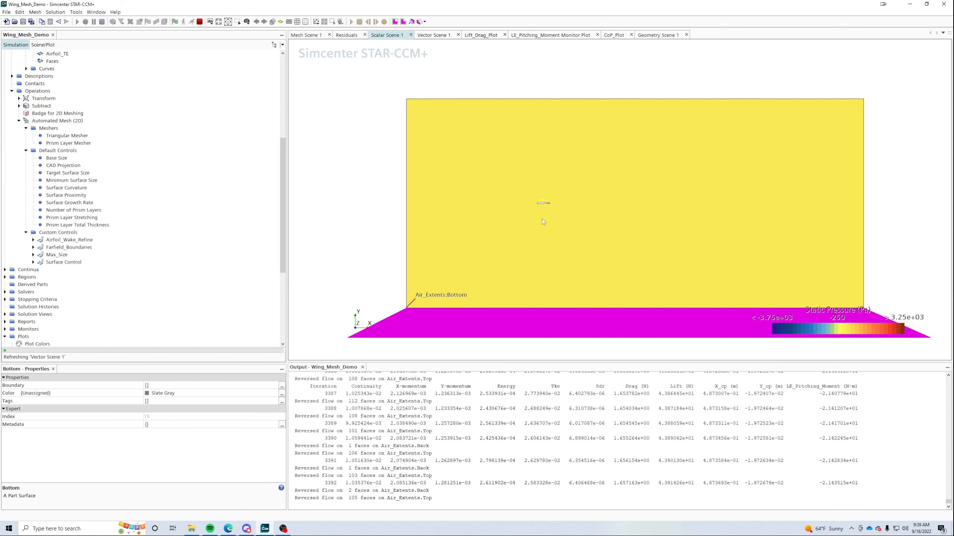
click(346, 34)
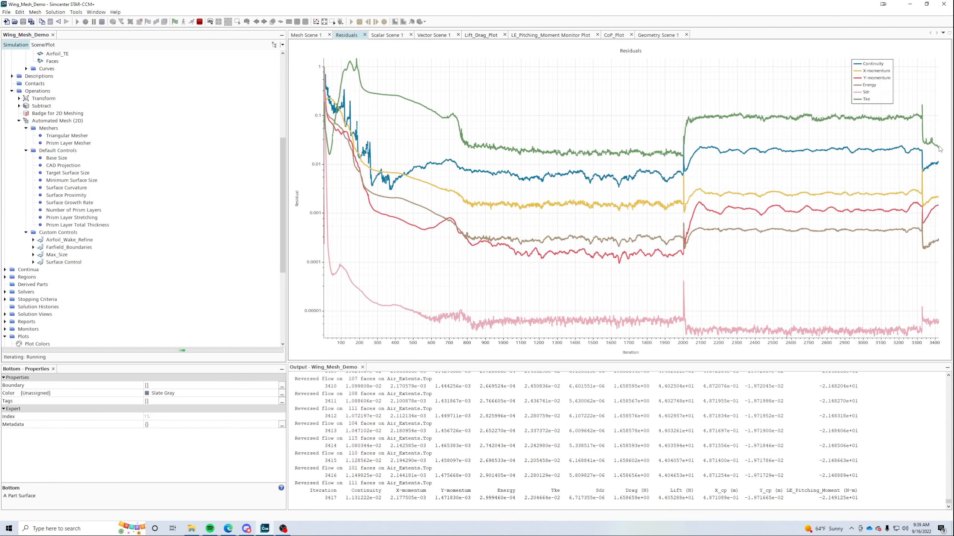
mouse_move(926, 202)
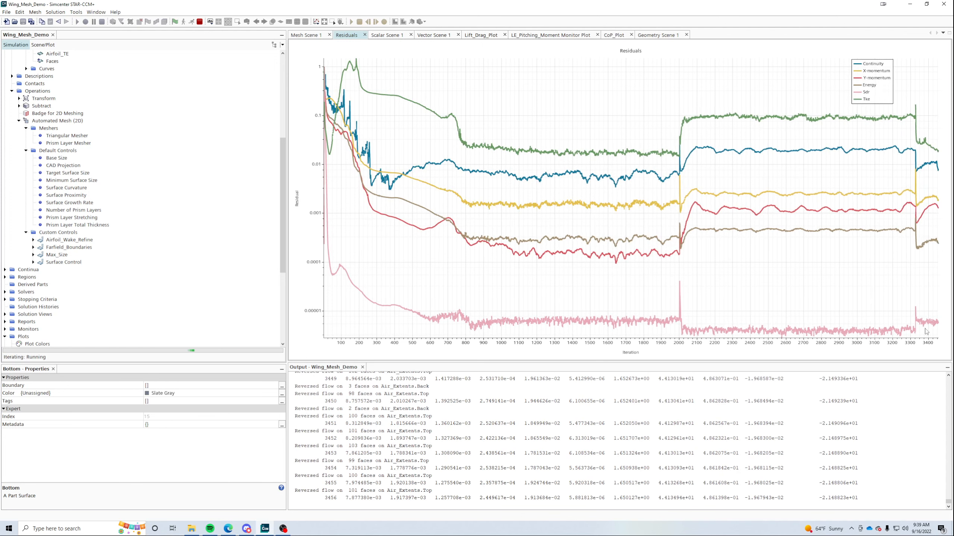
mouse_move(939, 324)
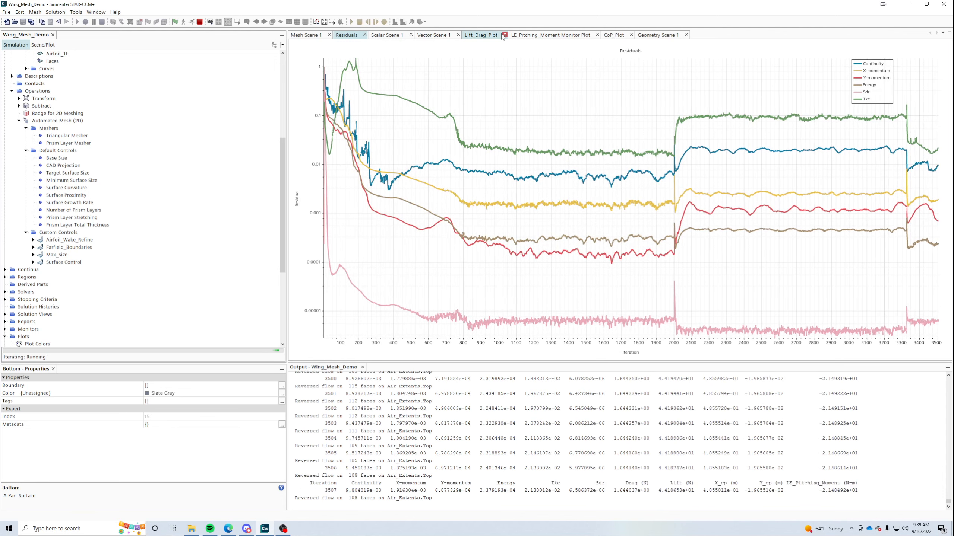
- Check the latest iterations in Lift_Drag_Plot and review the LE_Pitching_Moment Monitor Plot
click(490, 36)
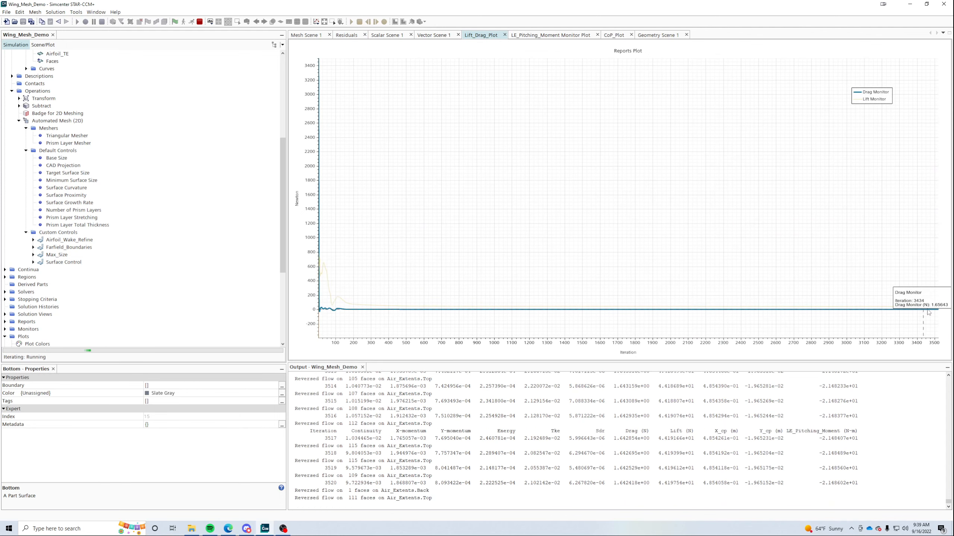
scroll(945, 311, up, 8)
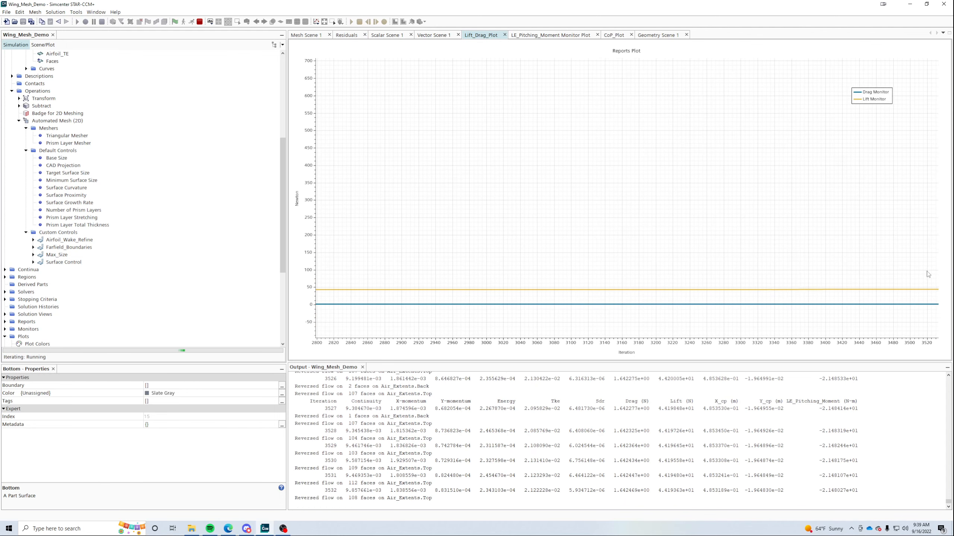
click(525, 35)
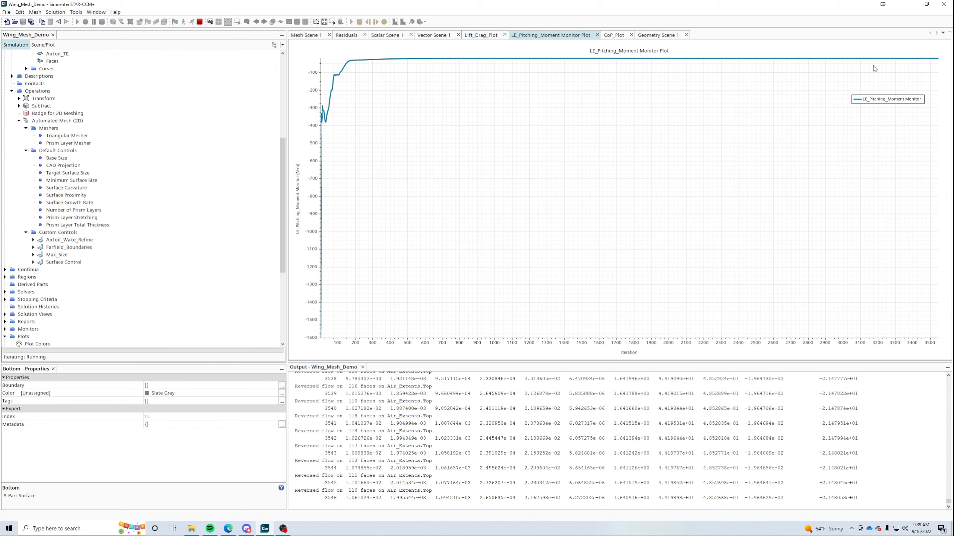
click(515, 124)
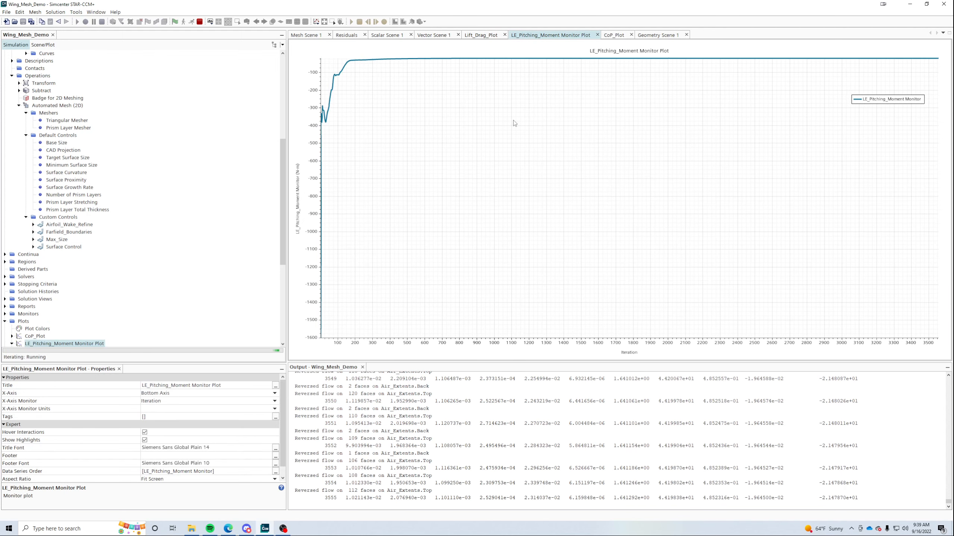
- Examine the X_cp and Y_cp monitor curves in CoP_Plot, both over the recent iterations and over the full run
click(609, 36)
drag(808, 179, 937, 234)
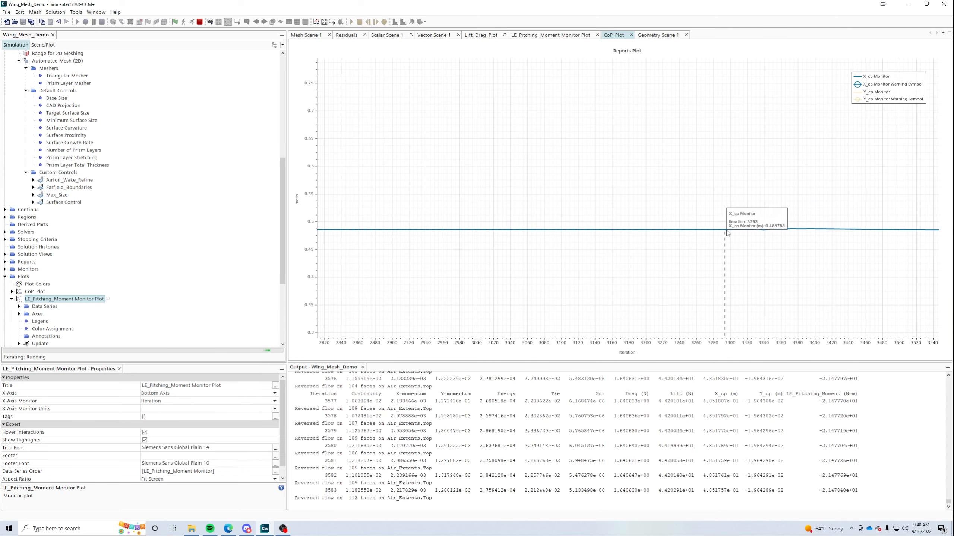
mouse_move(936, 230)
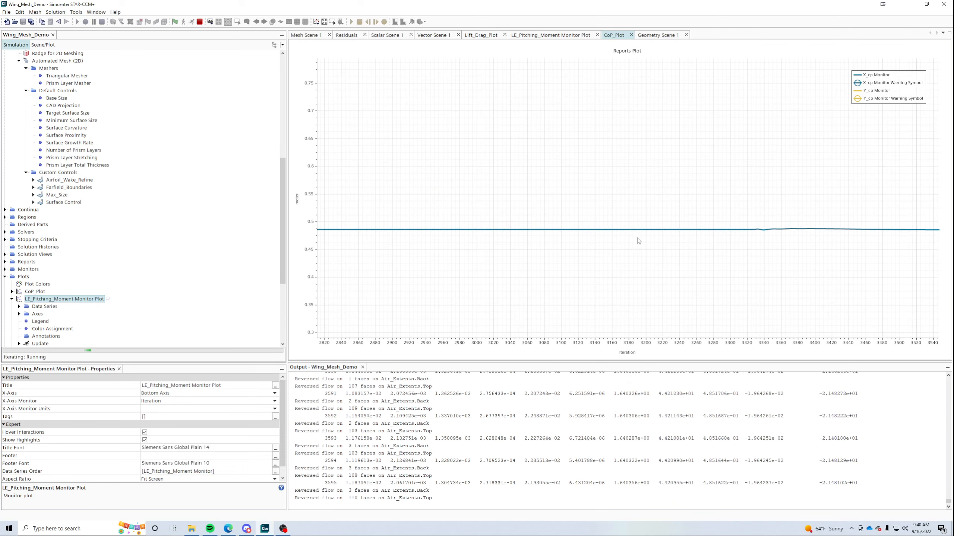
scroll(569, 254, down, 7)
scroll(570, 256, down, 1)
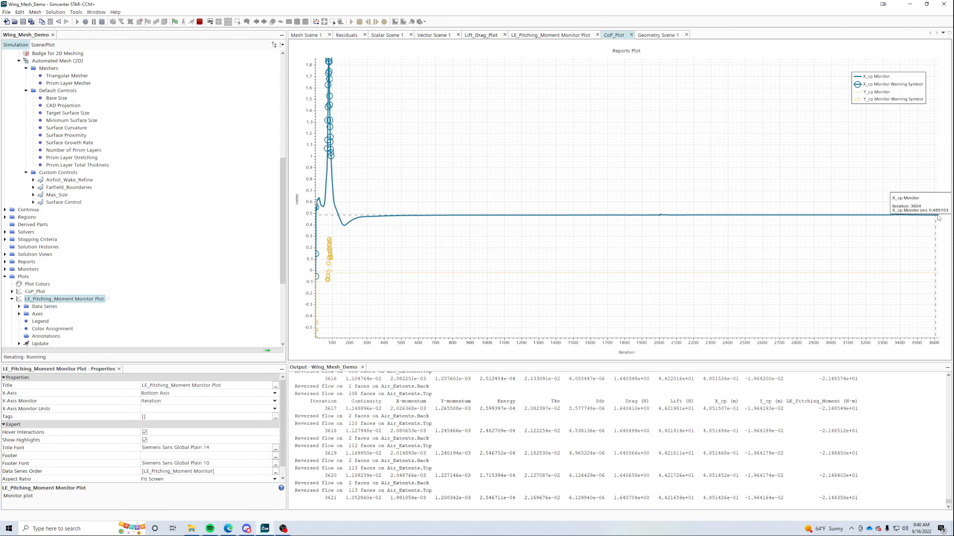
mouse_move(534, 218)
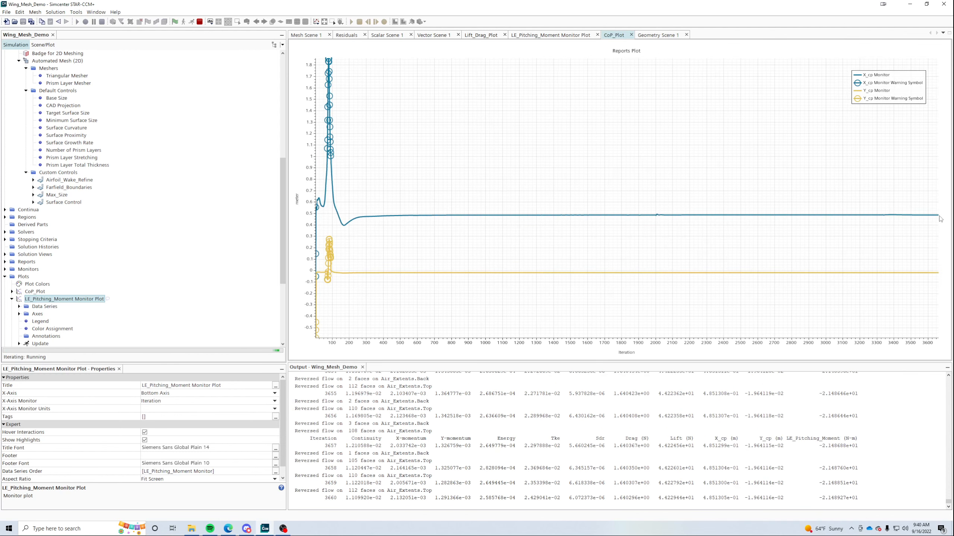
mouse_move(718, 217)
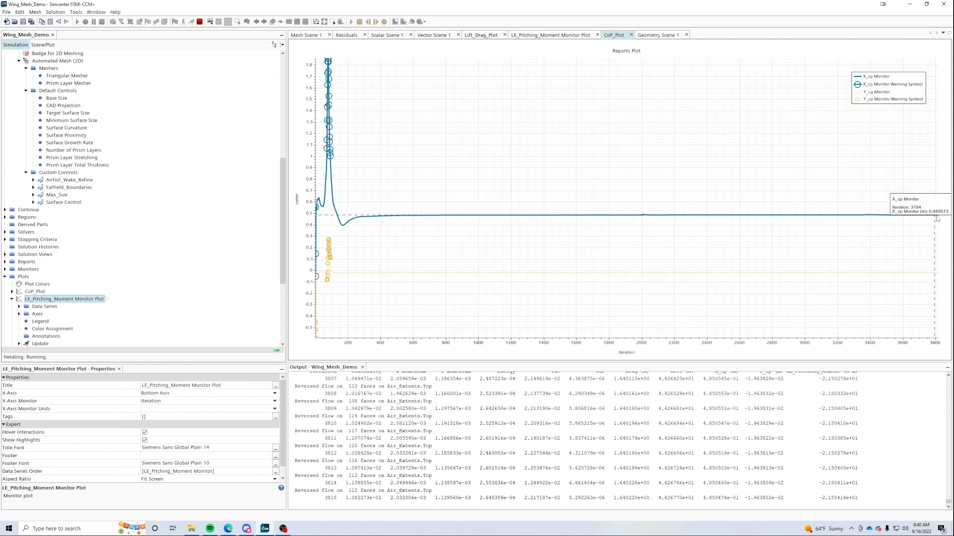
mouse_move(935, 275)
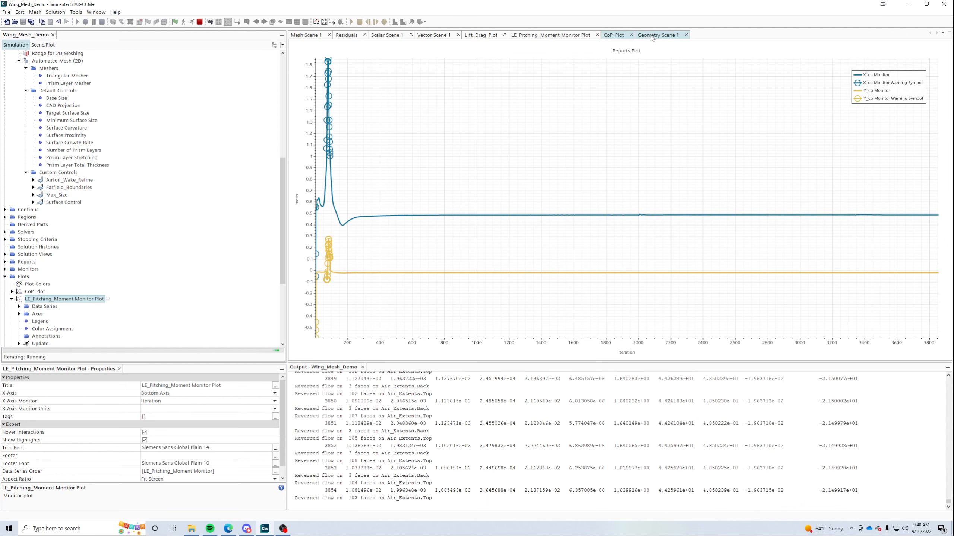
- Review Mesh Scene 1 and Scalar Scene 1, and read the latest X-momentum, Continuity and Y-momentum residuals in the Residuals plot
click(305, 36)
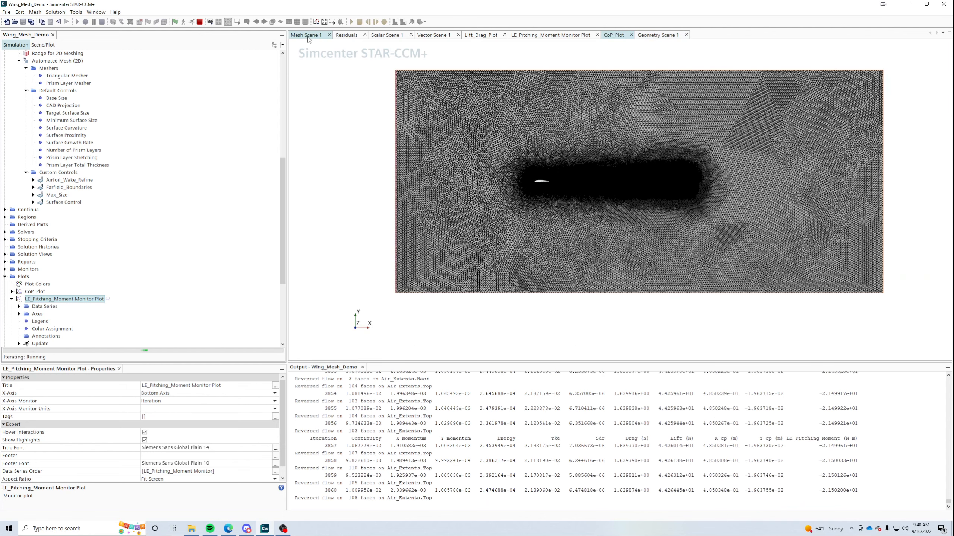
click(389, 38)
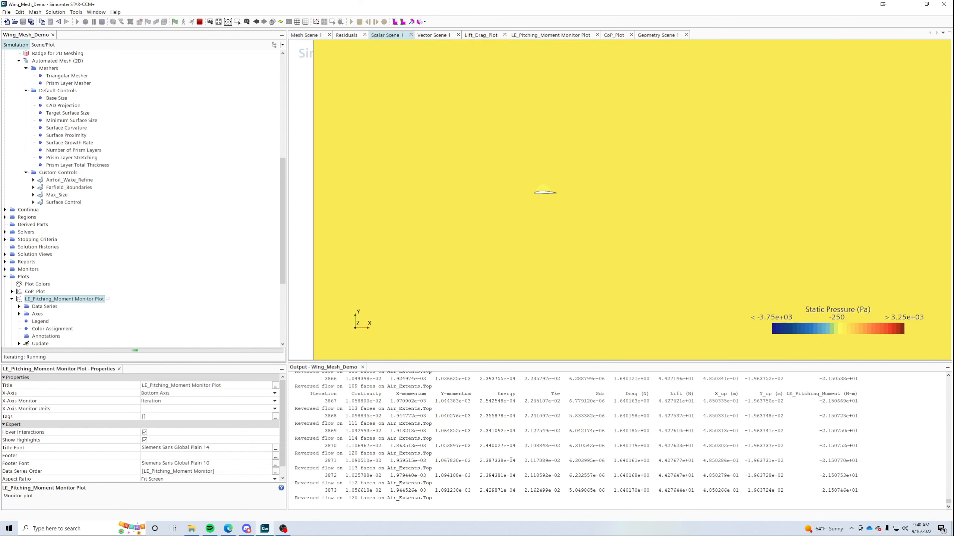
click(347, 35)
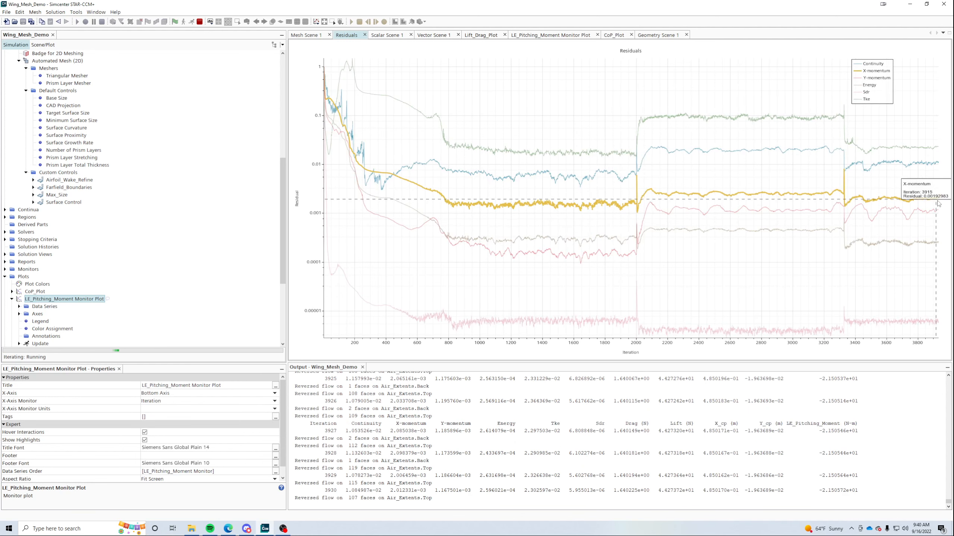
mouse_move(939, 166)
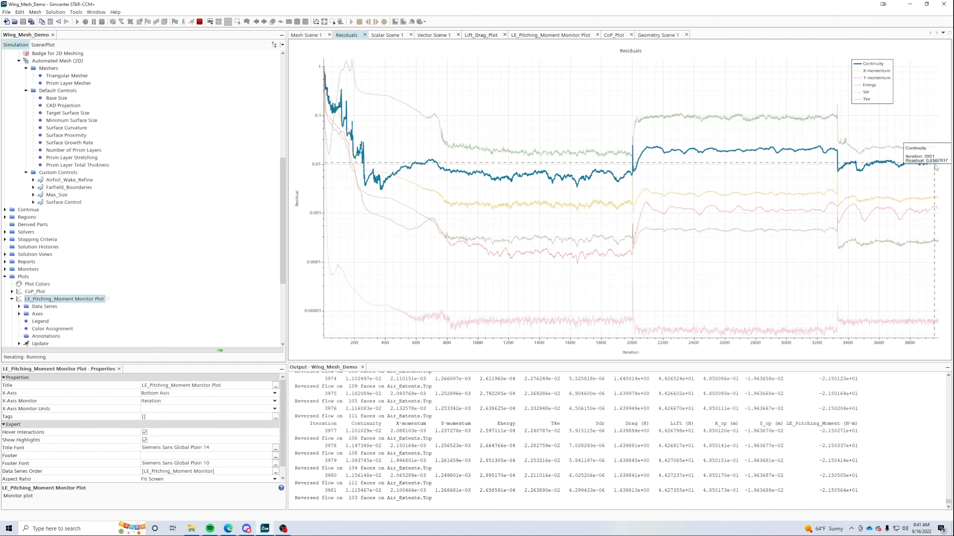
mouse_move(929, 200)
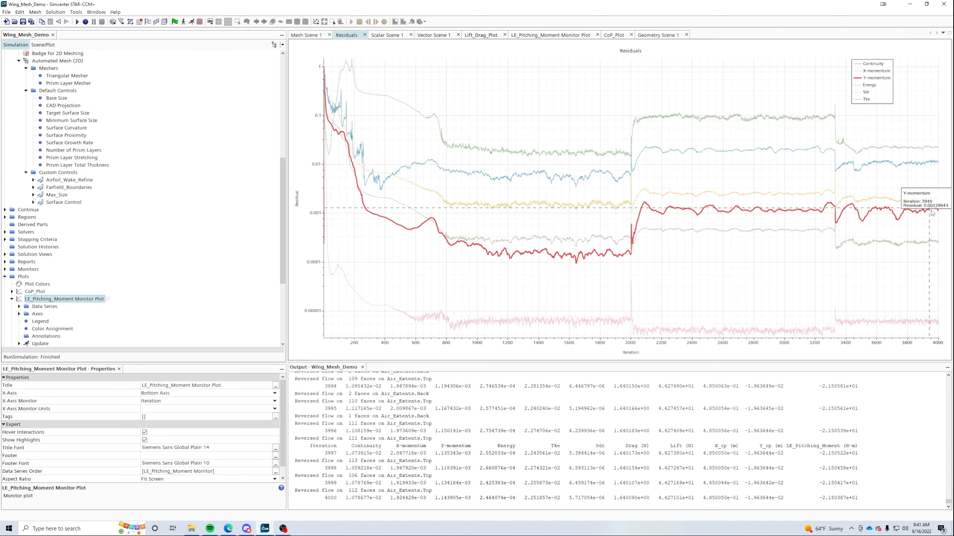
- Read the latest Energy residual in the Residuals plot and inspect the triangular mesh around the airfoil in Mesh Scene 1
mouse_move(938, 245)
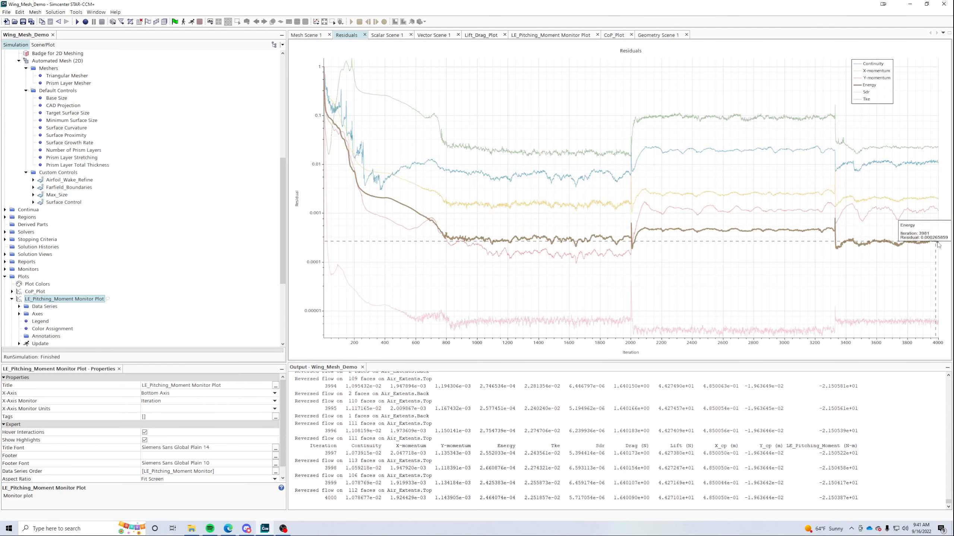
mouse_move(934, 325)
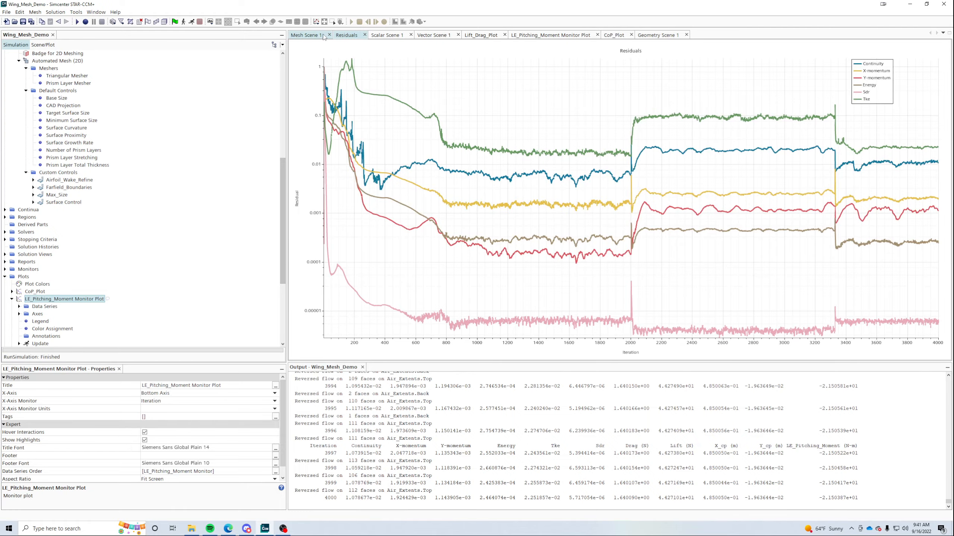
click(306, 35)
scroll(496, 125, up, 10)
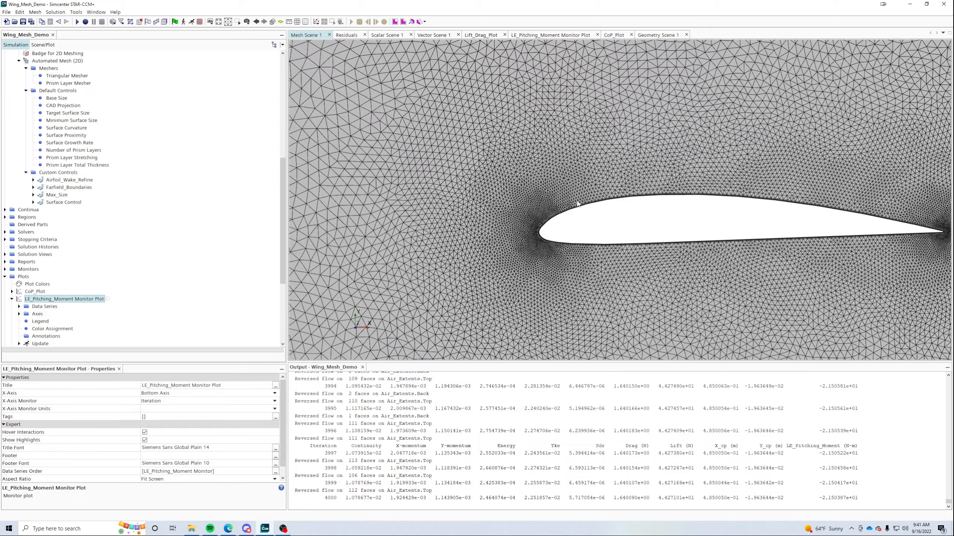
scroll(564, 226, up, 3)
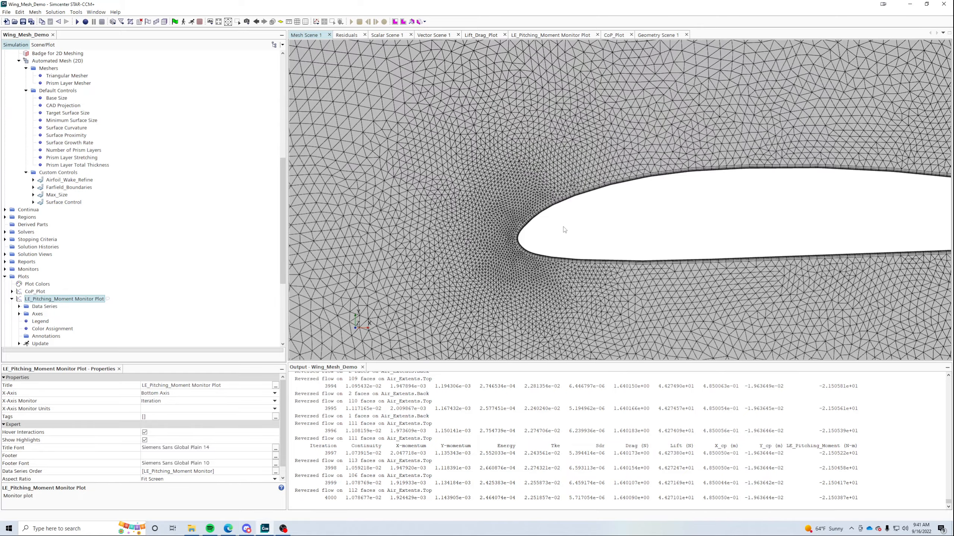
scroll(548, 160, up, 4)
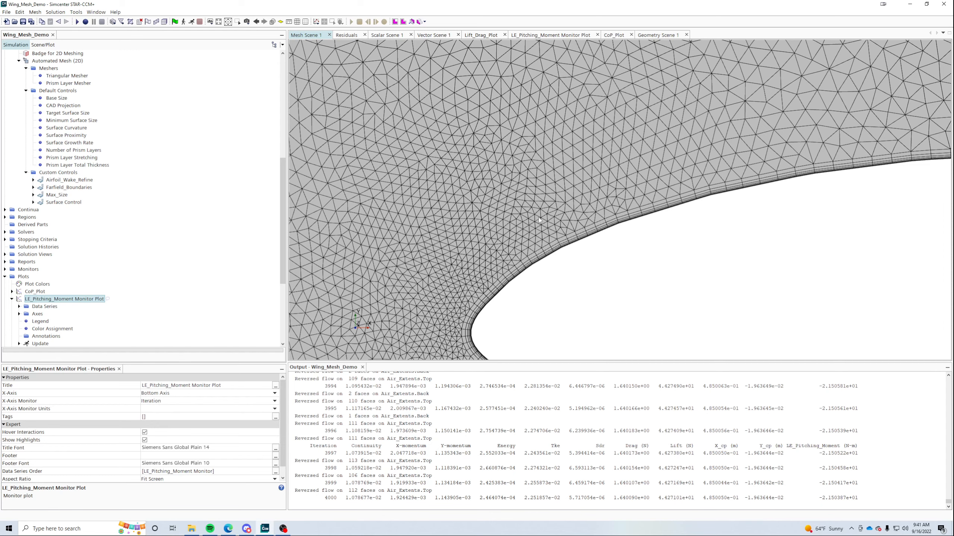
scroll(538, 217, down, 5)
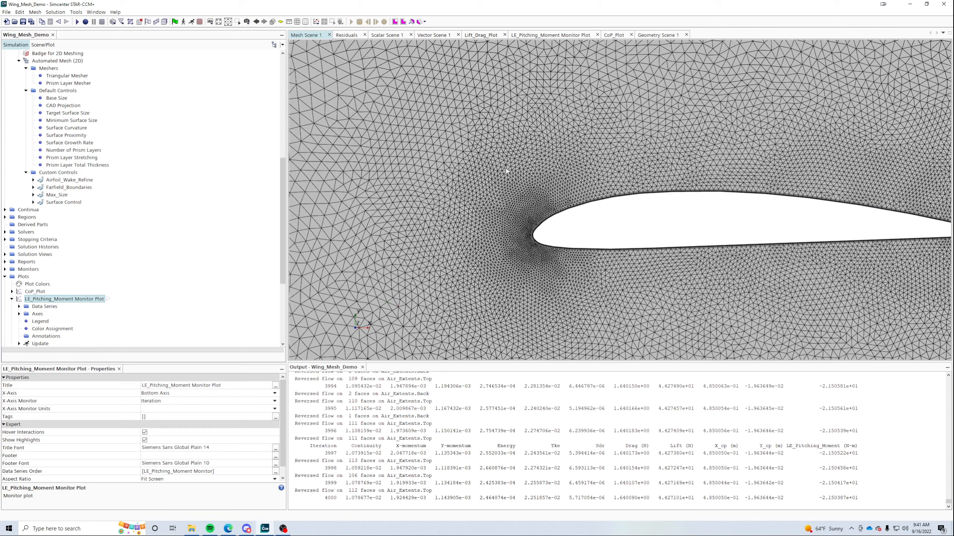
scroll(463, 205, down, 3)
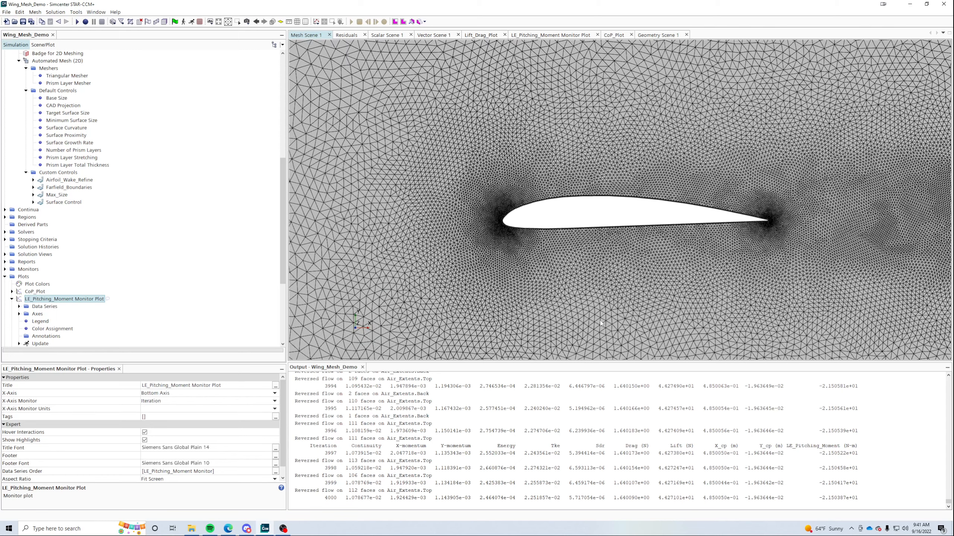
scroll(538, 210, down, 5)
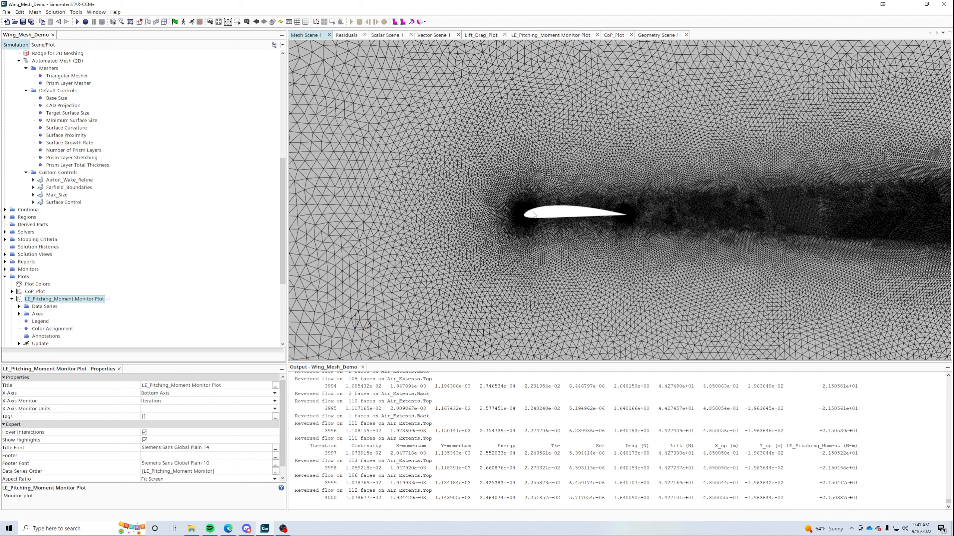
scroll(535, 216, up, 6)
scroll(534, 232, up, 2)
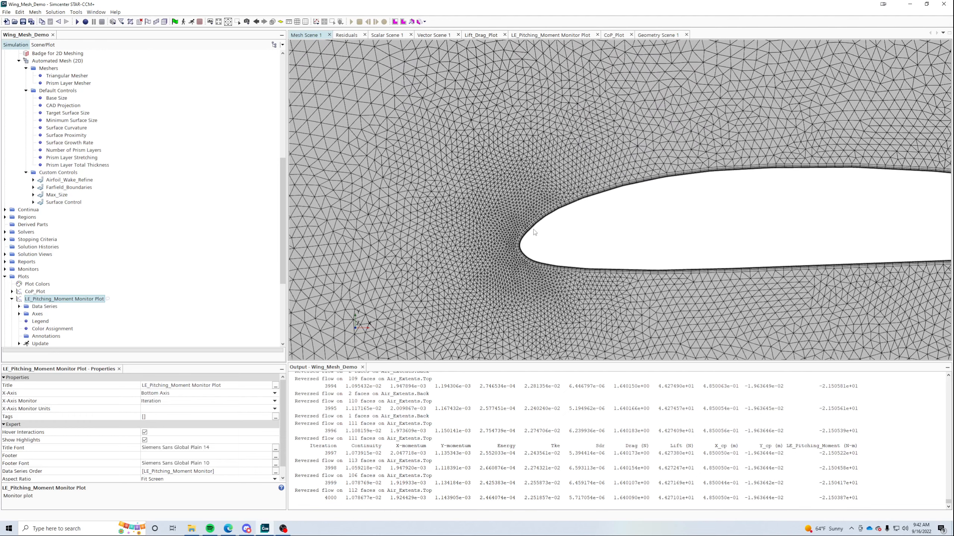
- Save the current simulation and save a copy of it as Wing_Mesh_Demo_3D
scroll(55, 237, up, 7)
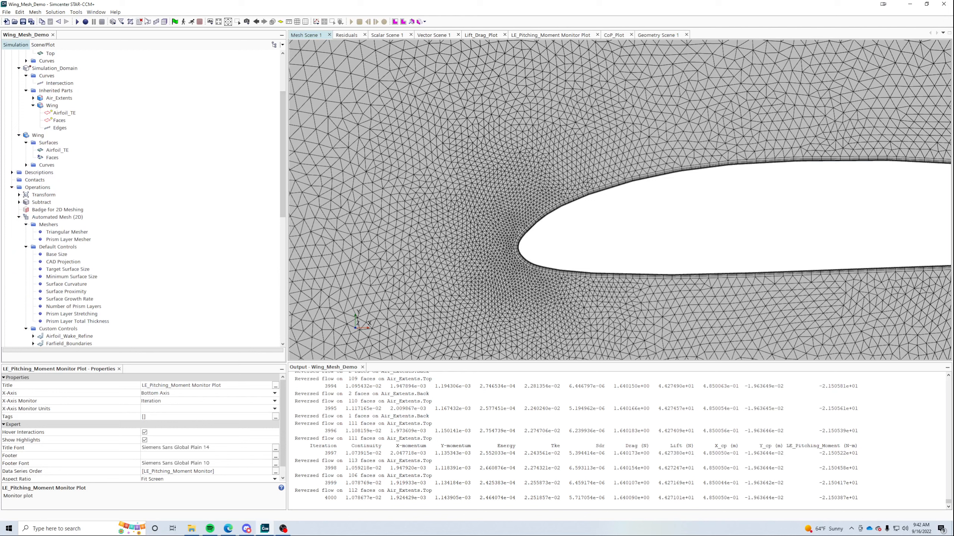
click(23, 23)
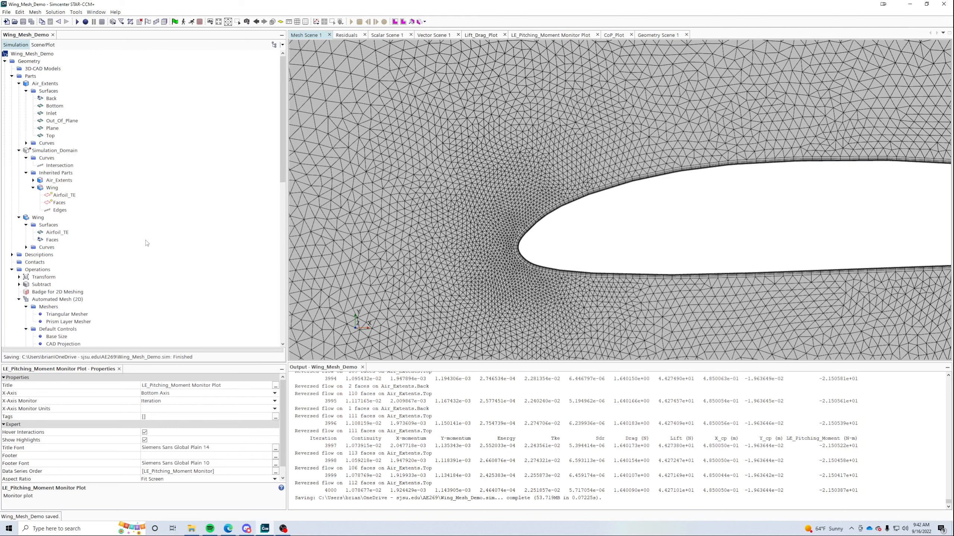
click(6, 11)
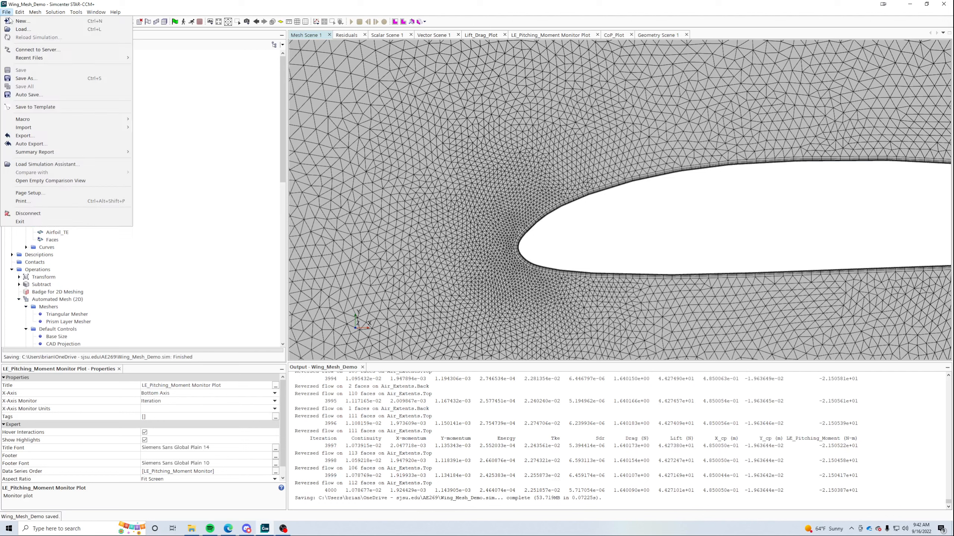
click(23, 78)
key(BackSpace)
key(BackSpace)
key(BackSpace)
key(BackSpace)
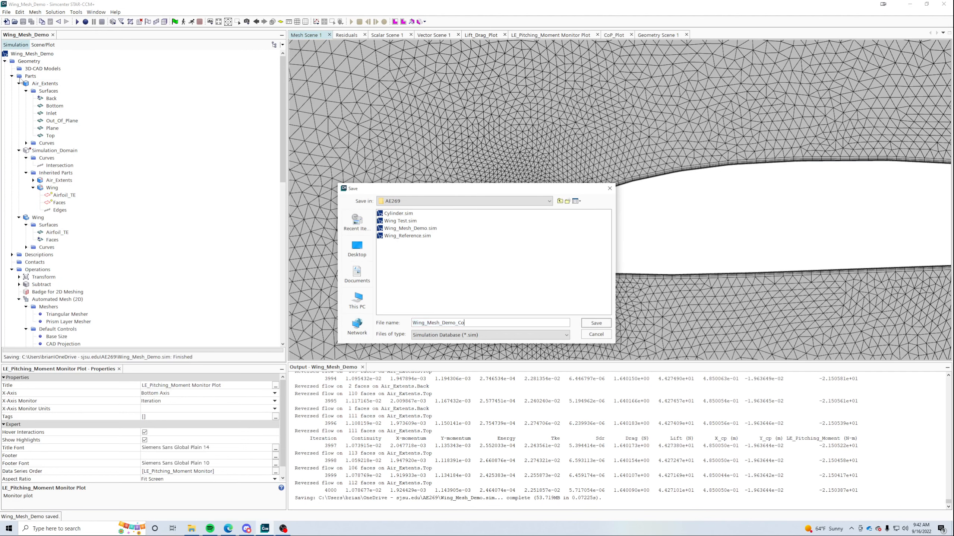
text(3D)
key(Return)
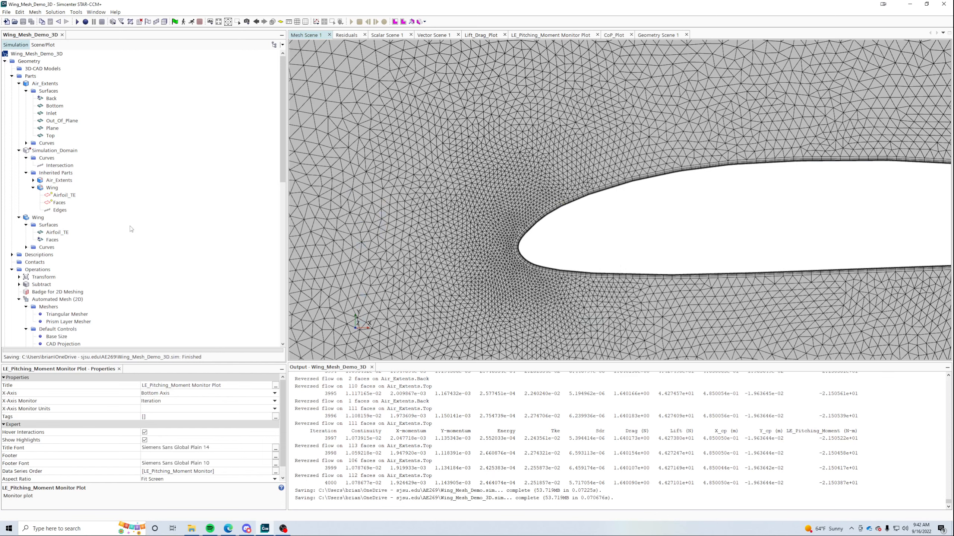
- Delete the Badge for 2D Meshing and Automated Mesh (2D) operations
scroll(109, 231, down, 3)
click(56, 226)
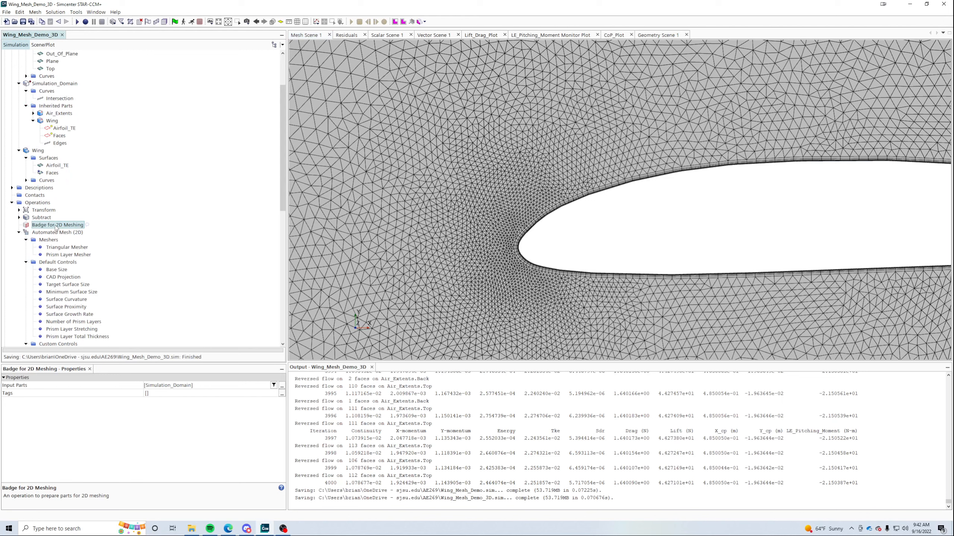
key(Delete)
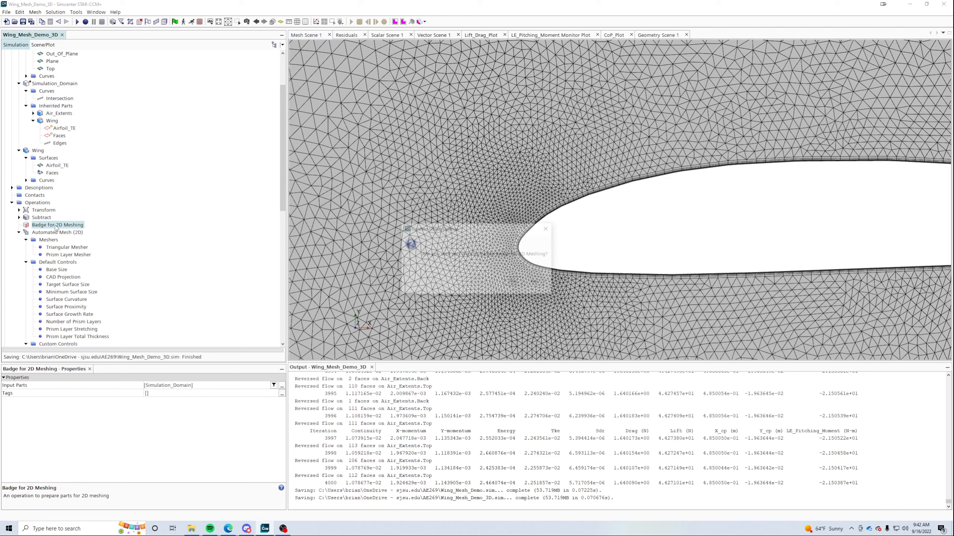
key(Return)
click(56, 226)
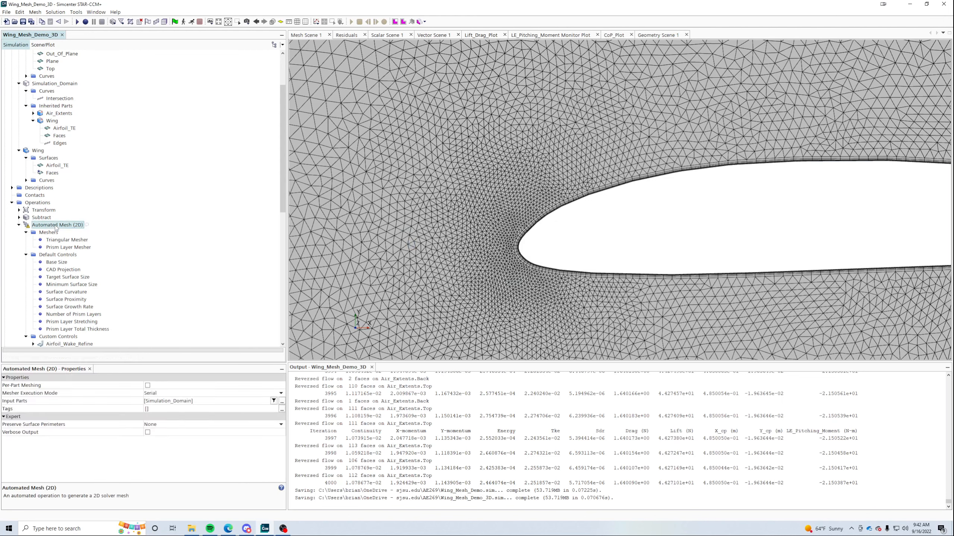
key(Delete)
key(Return)
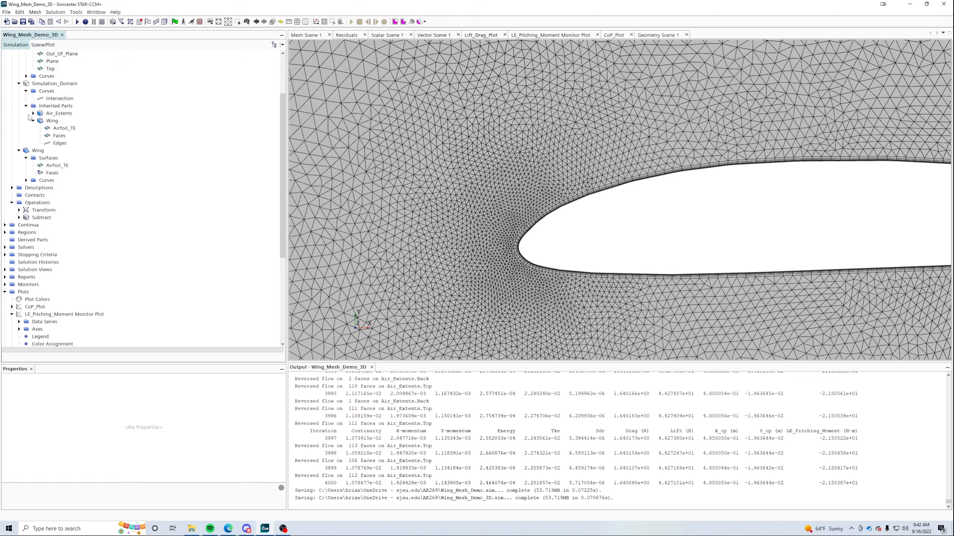
middle_drag(460, 126, 570, 180)
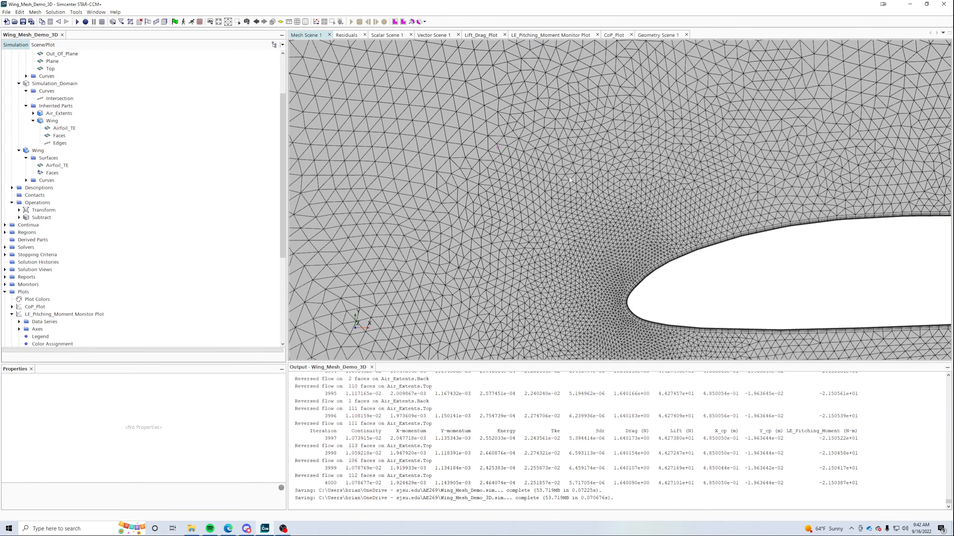
right_click(362, 78)
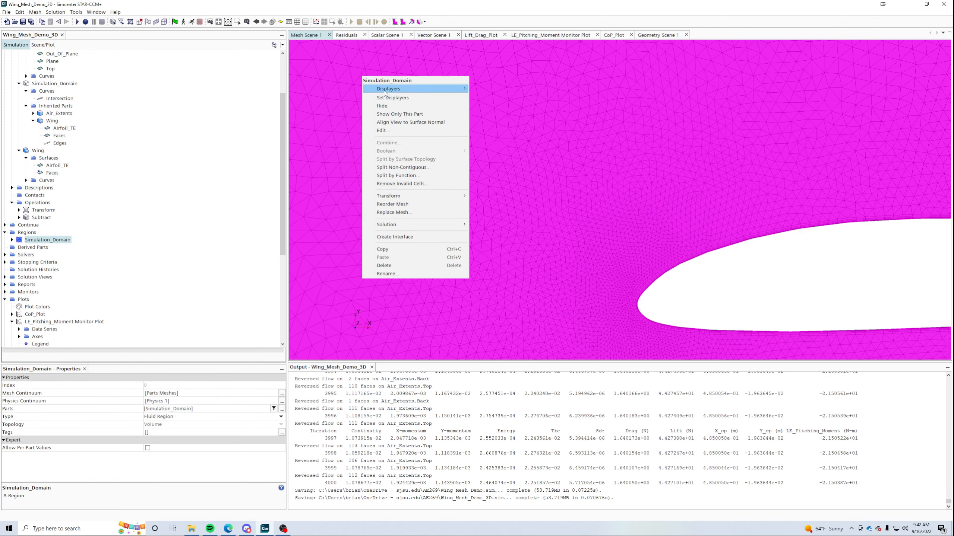
mouse_move(385, 93)
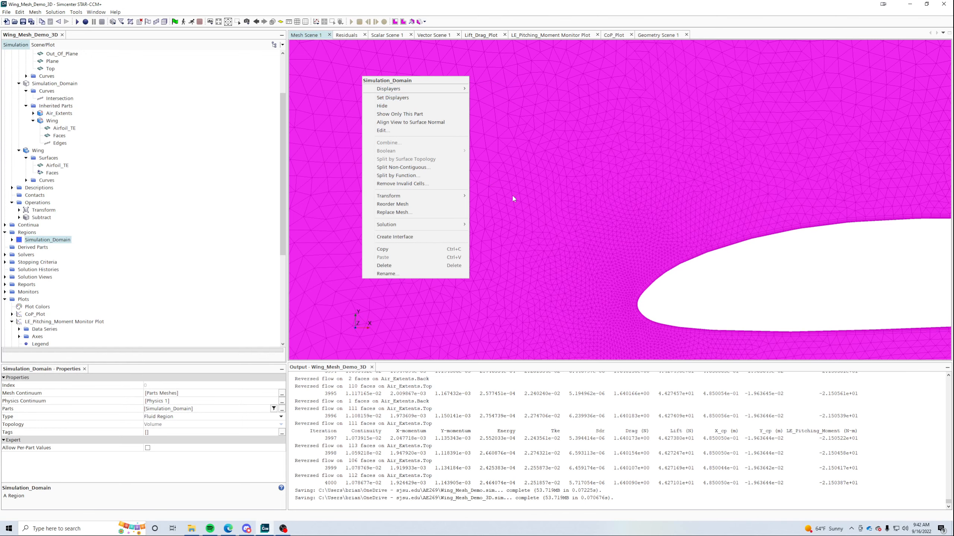
click(780, 302)
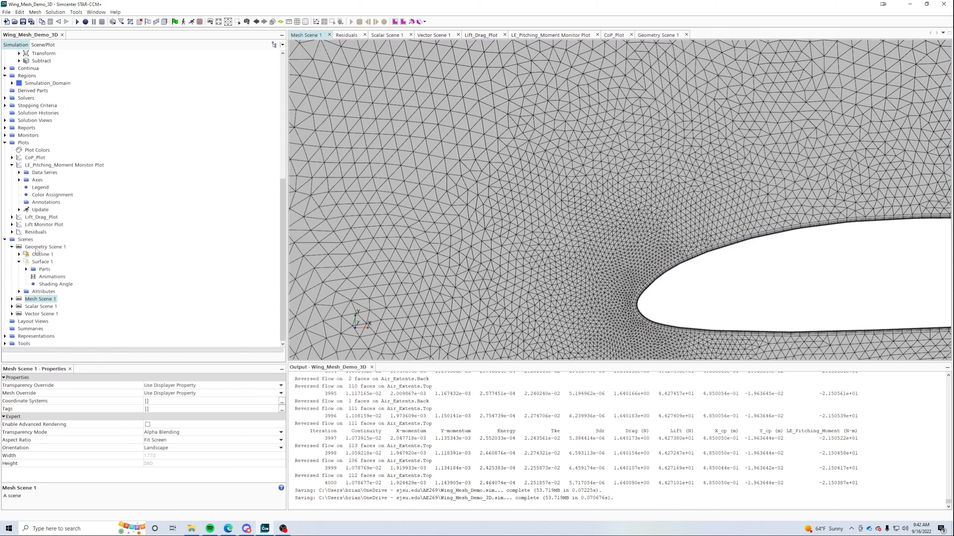
- Create a new geometry scene and try to rotate its view of the domain
right_click(25, 239)
mouse_move(51, 248)
click(140, 249)
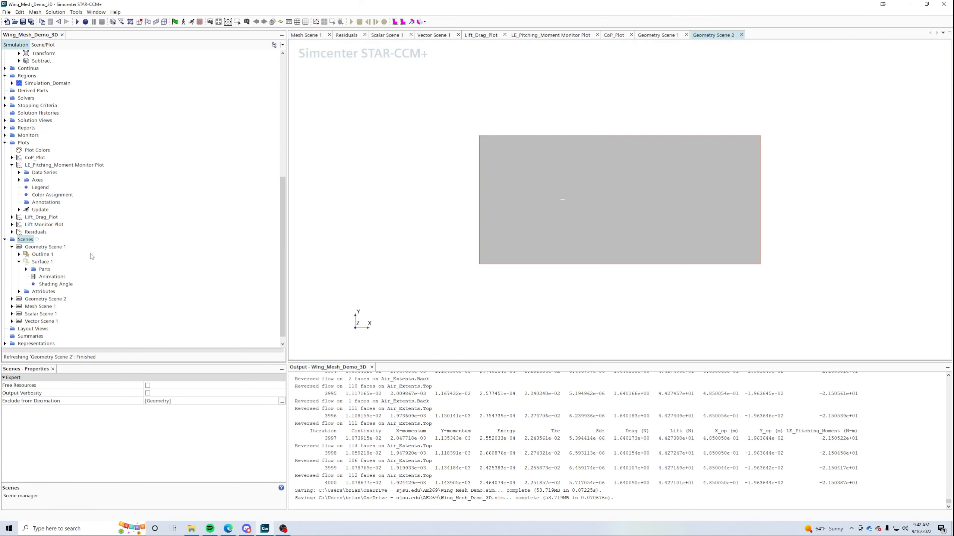
right_drag(480, 196, 538, 207)
right_drag(460, 200, 419, 181)
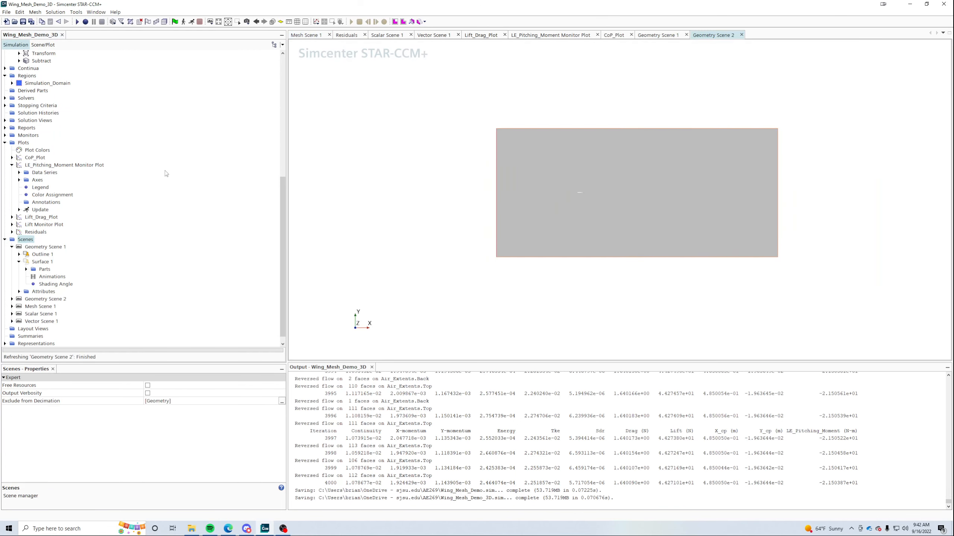
- Change the parts displayed by Surface 1 in Geometry Scene 2 to include the Air_Extents surfaces
click(11, 299)
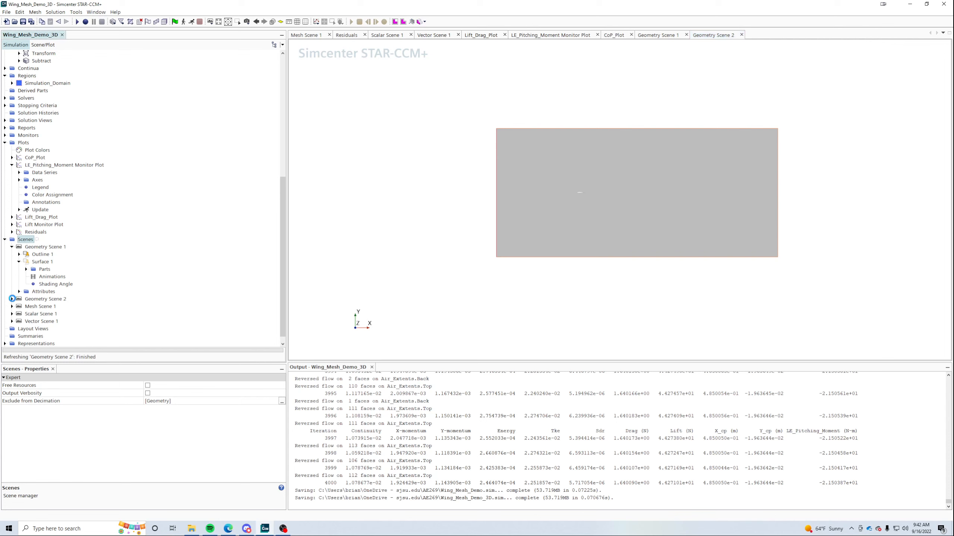
click(18, 306)
click(44, 314)
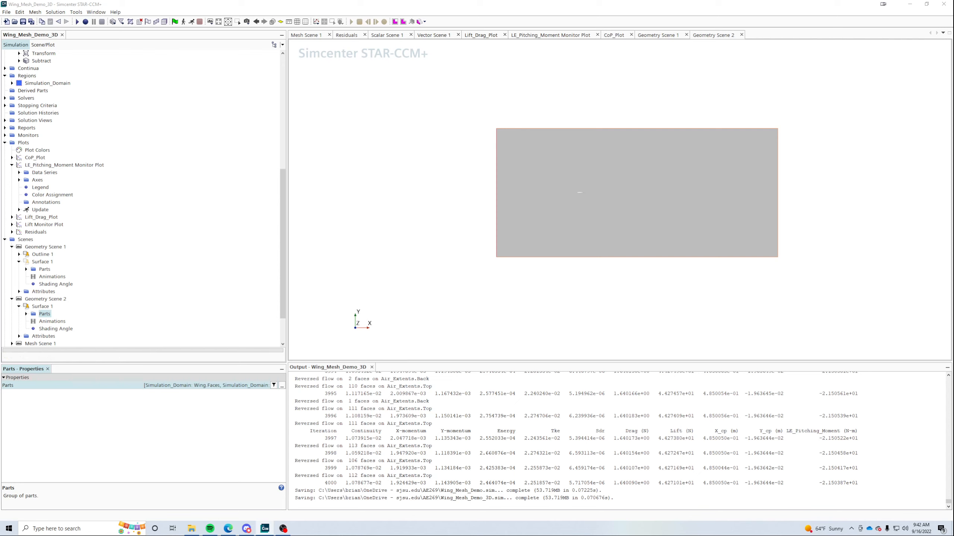
click(559, 219)
click(469, 185)
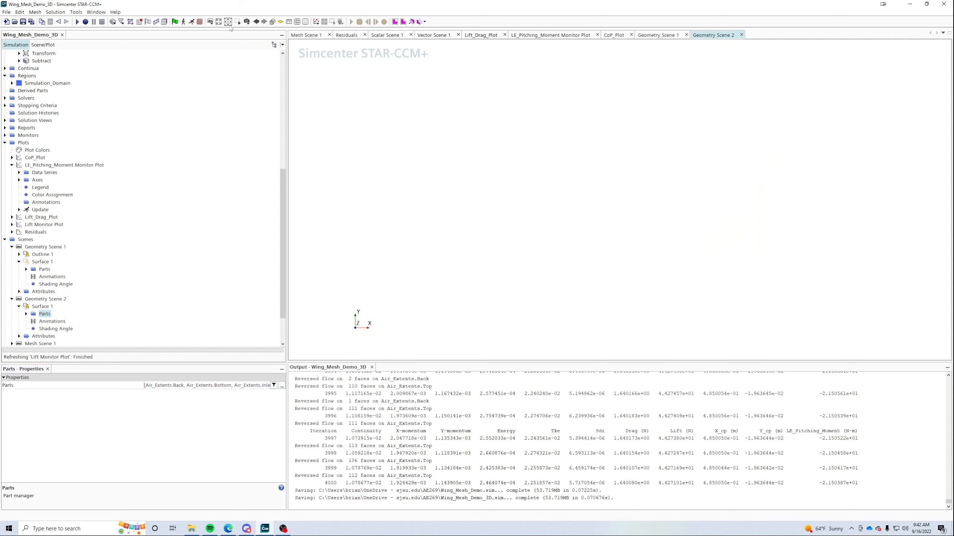
click(37, 306)
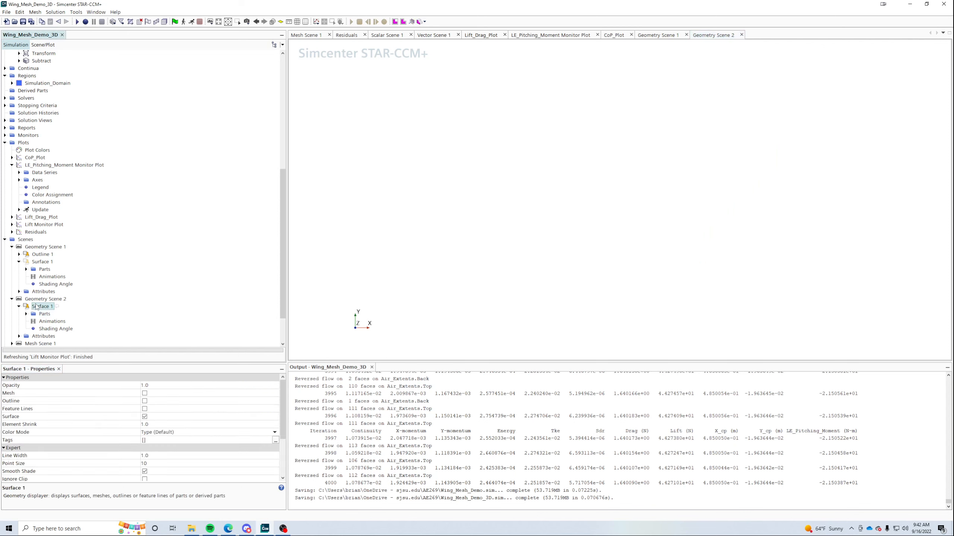
scroll(184, 478, down, 3)
click(161, 478)
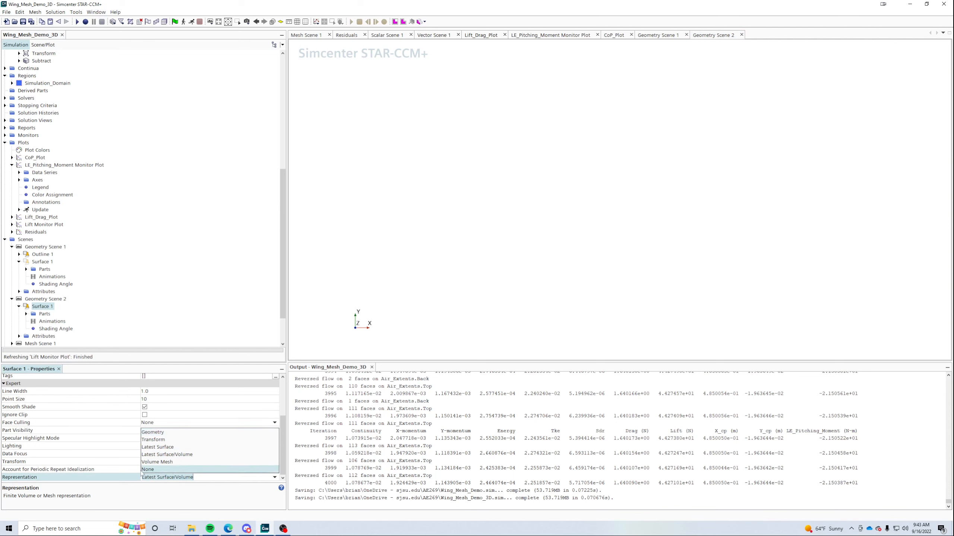
click(112, 481)
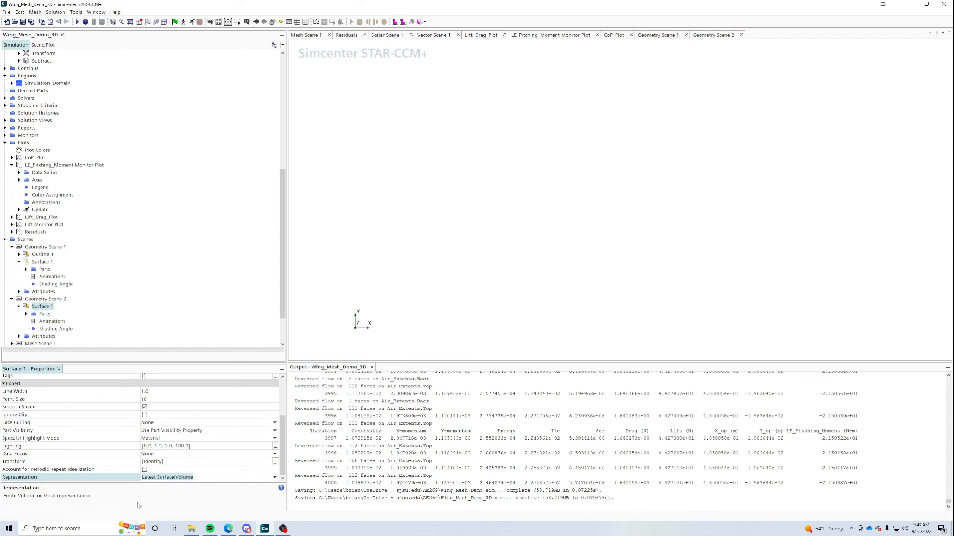
scroll(11, 475, up, 3)
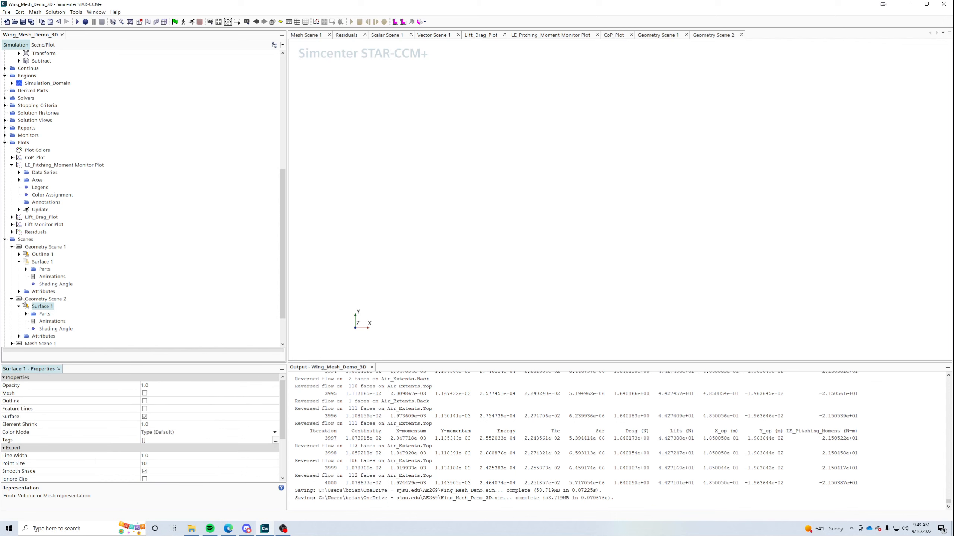
- Set the Representation of Surface 1 in Geometry Scene 2 to Geometry
click(37, 299)
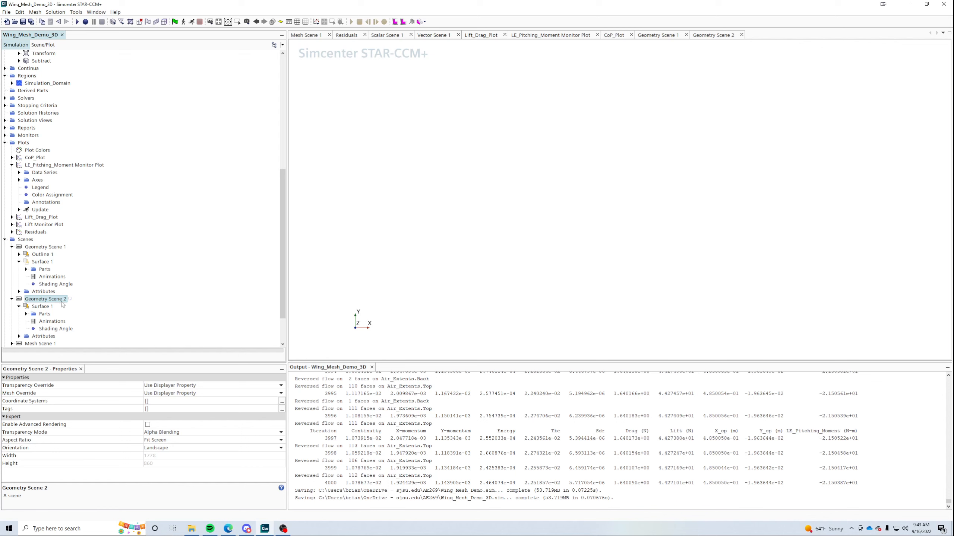
click(34, 308)
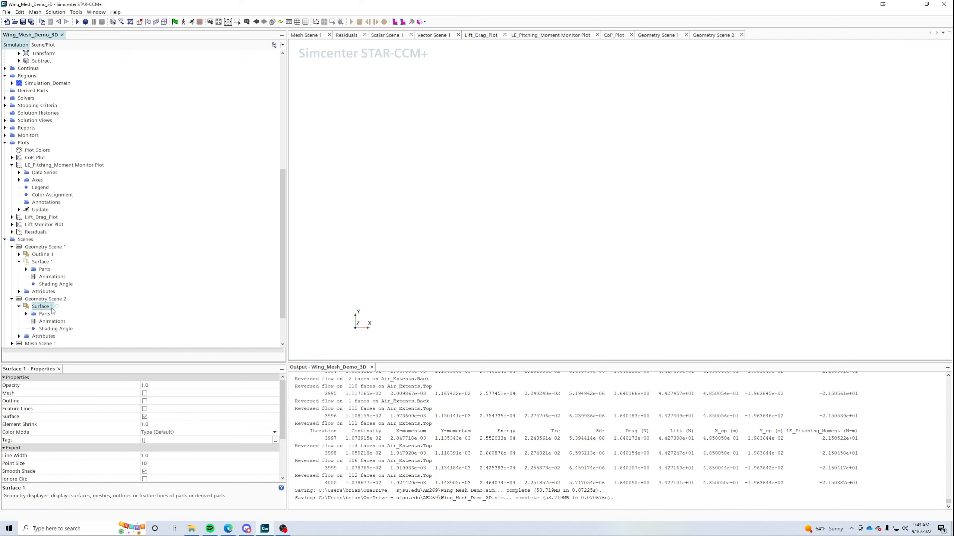
scroll(127, 345, down, 2)
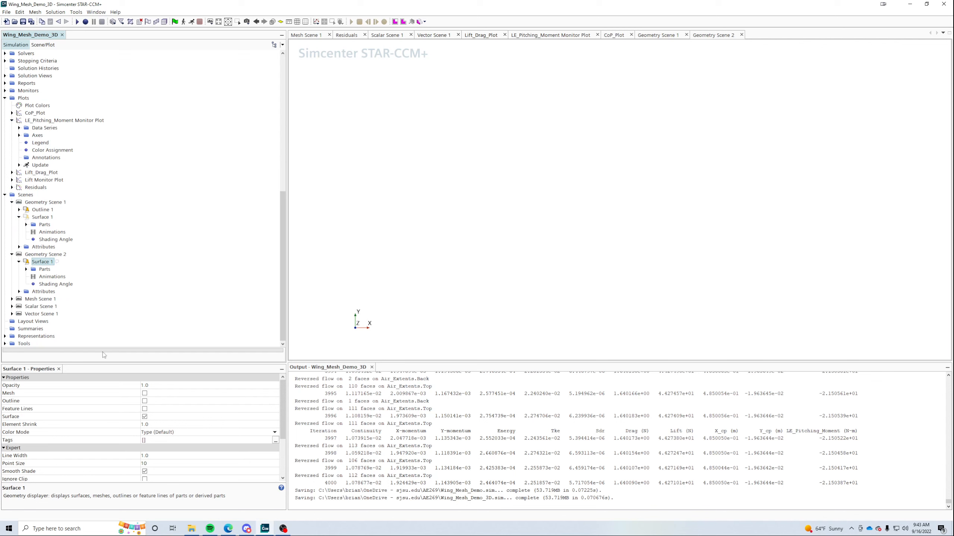
scroll(75, 433, down, 3)
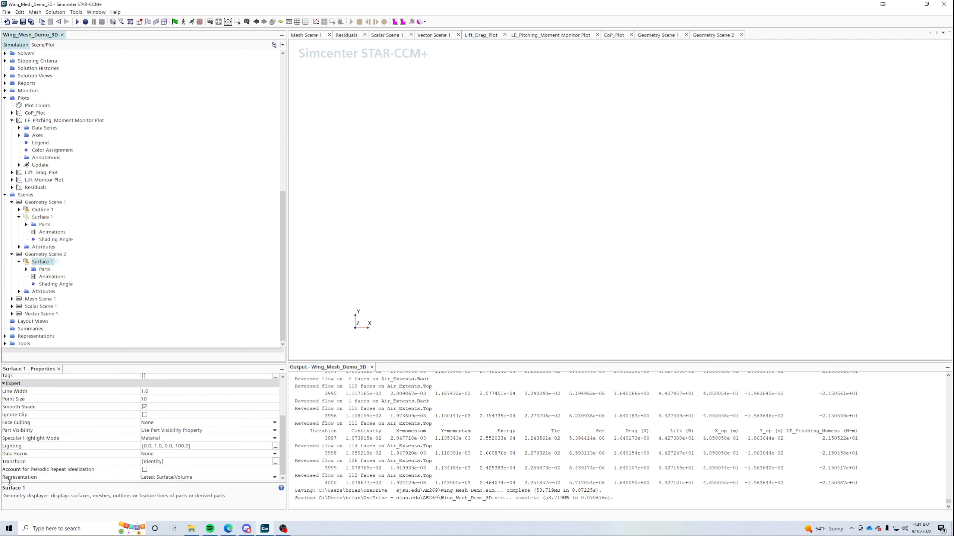
click(173, 478)
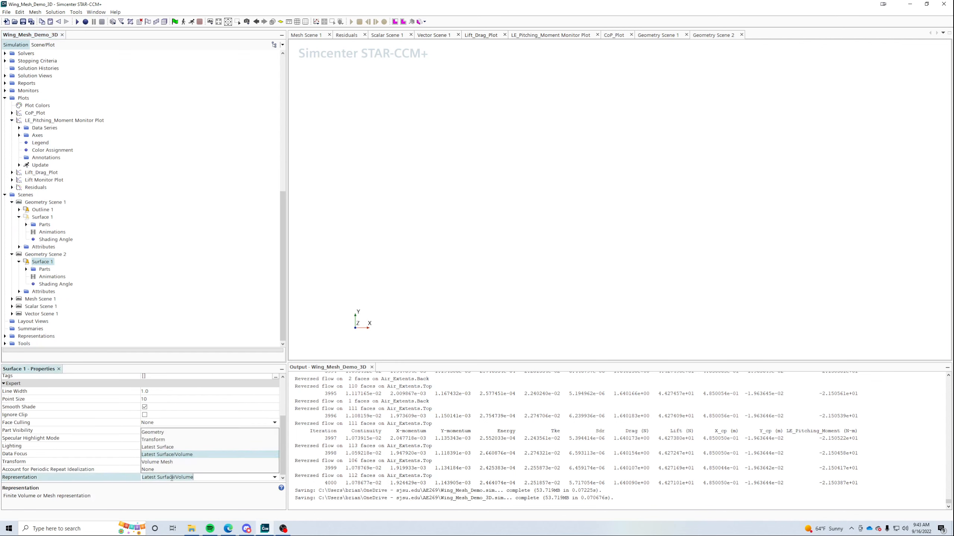
click(159, 434)
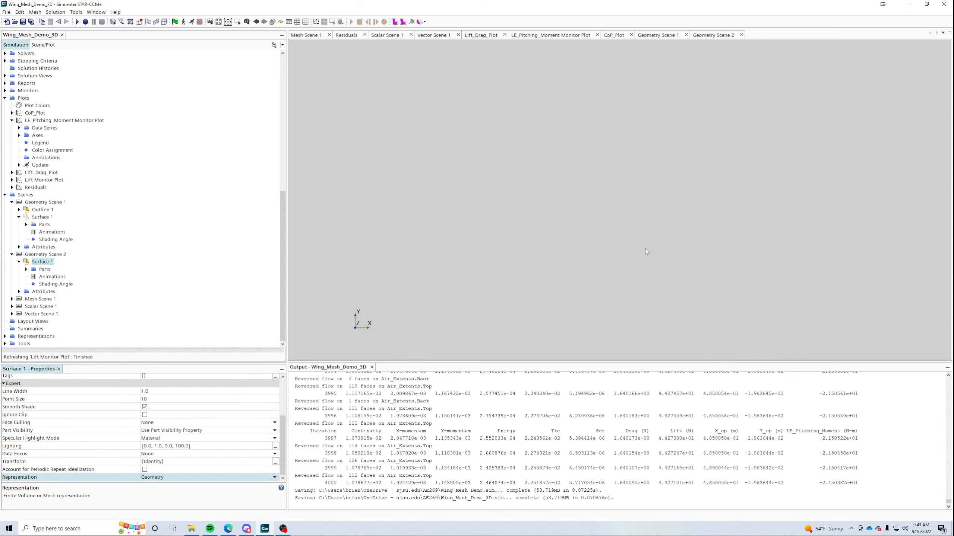
- Inspect the full Air_Extents domain block in Geometry Scene 2 from several angles
scroll(646, 249, down, 15)
right_drag(681, 303, 668, 226)
right_drag(667, 287, 669, 244)
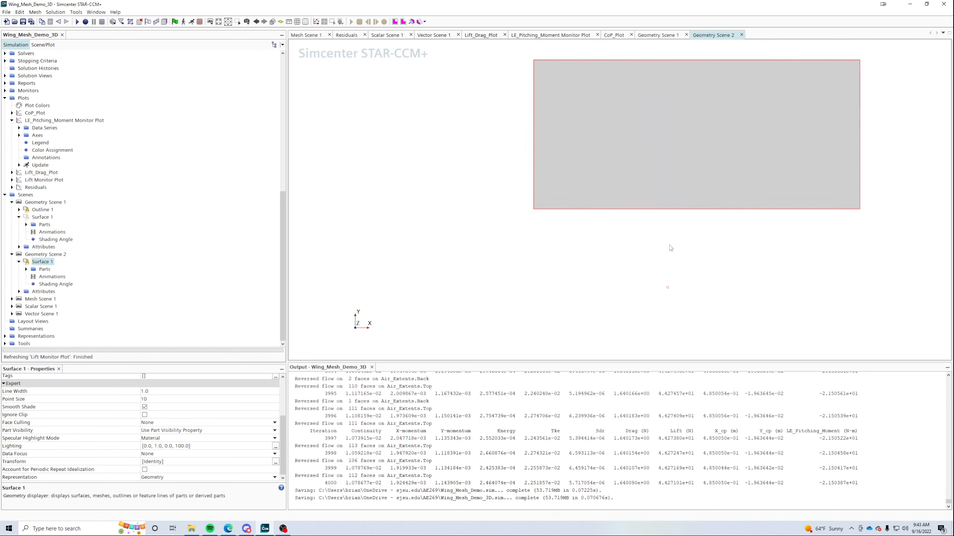
drag(669, 244, 636, 241)
drag(644, 194, 691, 183)
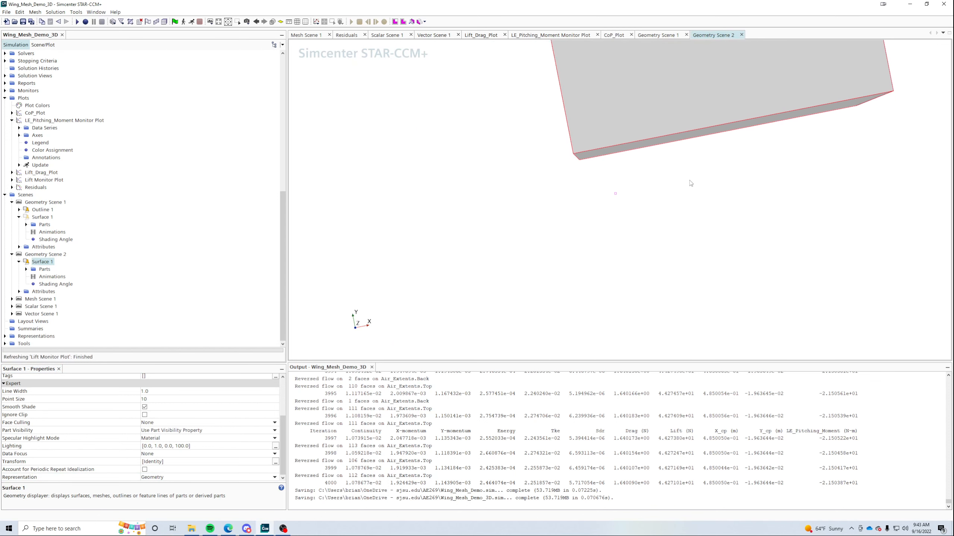
right_drag(690, 181, 466, 289)
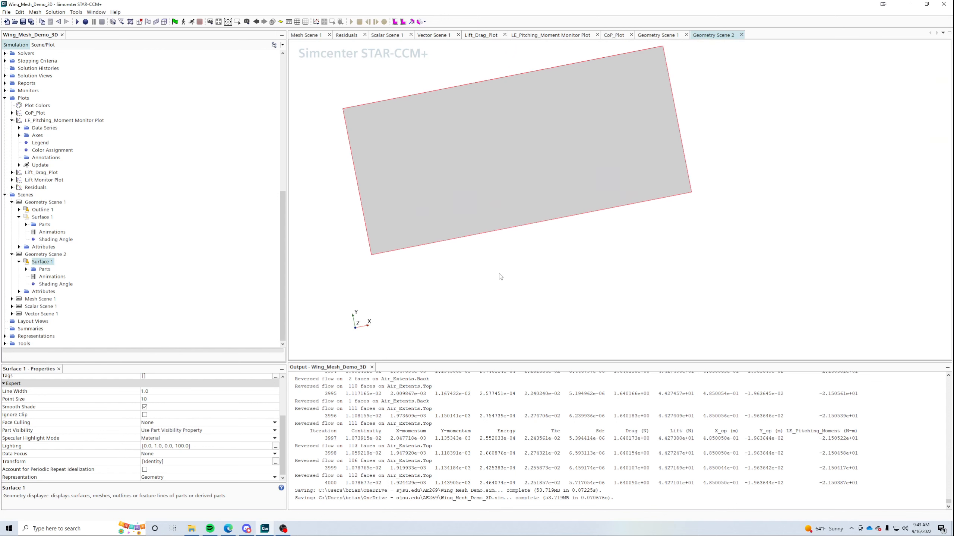
right_click(517, 267)
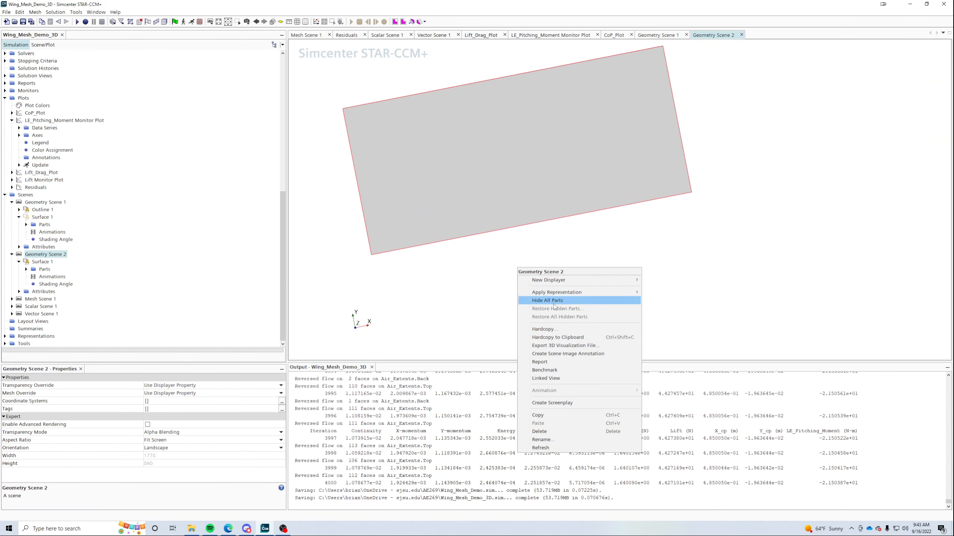
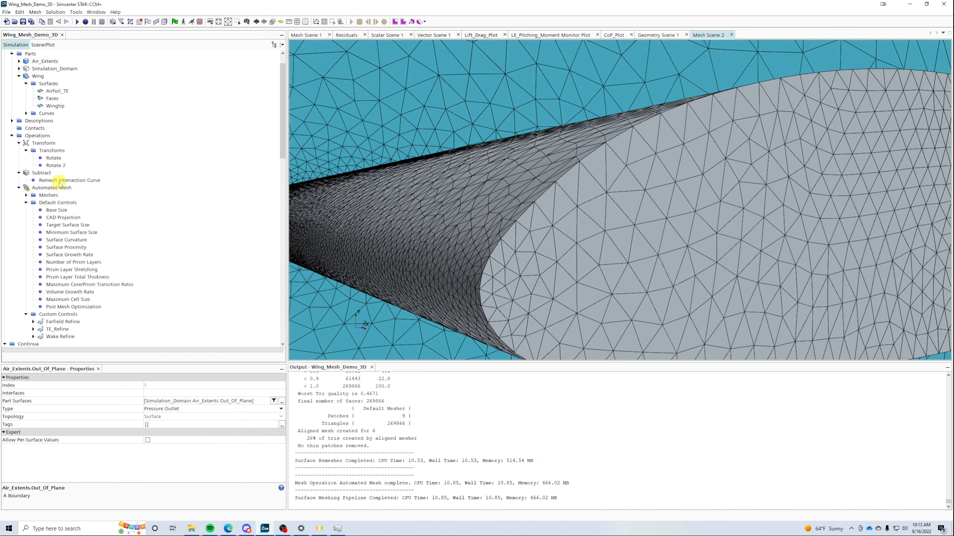
- Show the Surface Remesher settings of the Automated Mesh operation and examine the triangular surface mesh near the wingtip
click(26, 194)
click(66, 203)
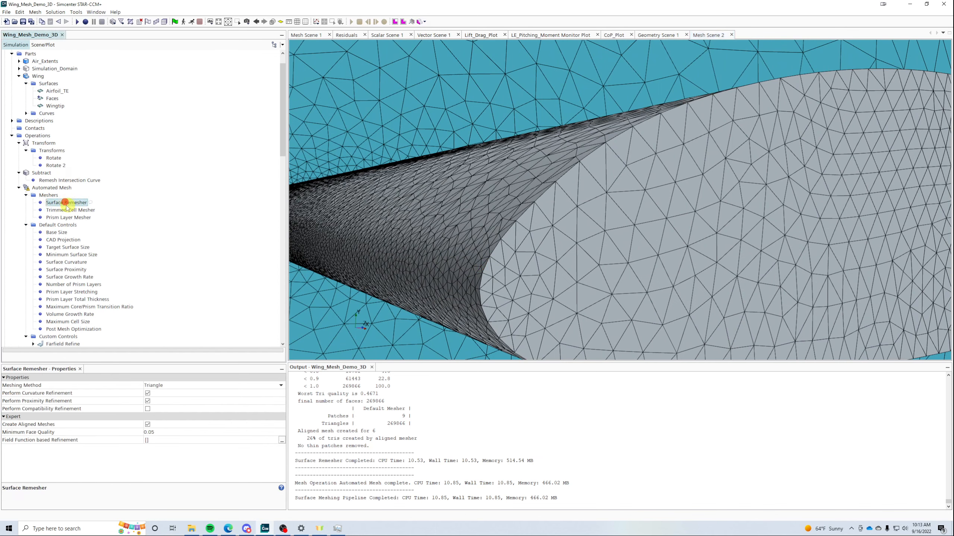
scroll(558, 200, down, 5)
drag(431, 209, 441, 90)
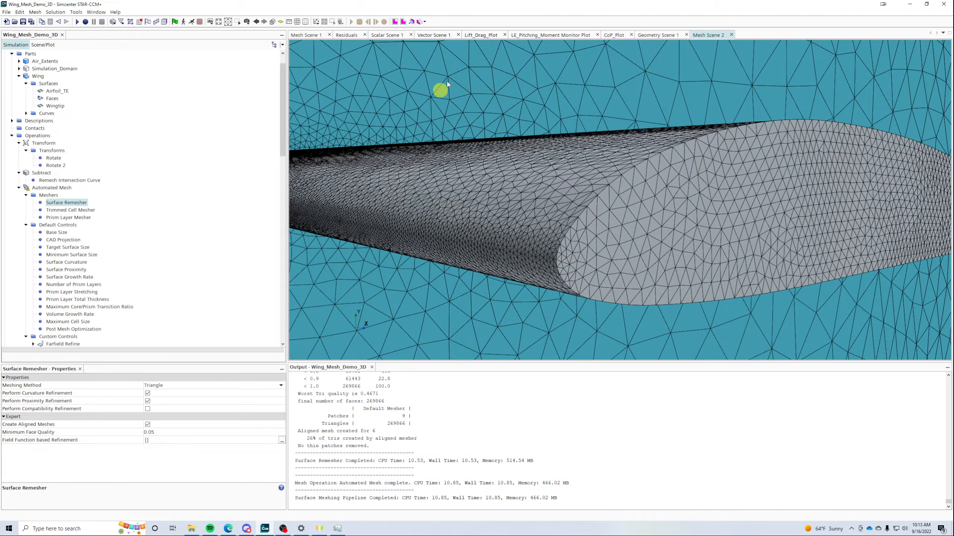
- Compare the wing's coarse geometry tessellation in Geometry Scene 1 with the remeshed surface in Mesh Scene 2
click(652, 37)
scroll(526, 256, down, 3)
scroll(544, 224, up, 8)
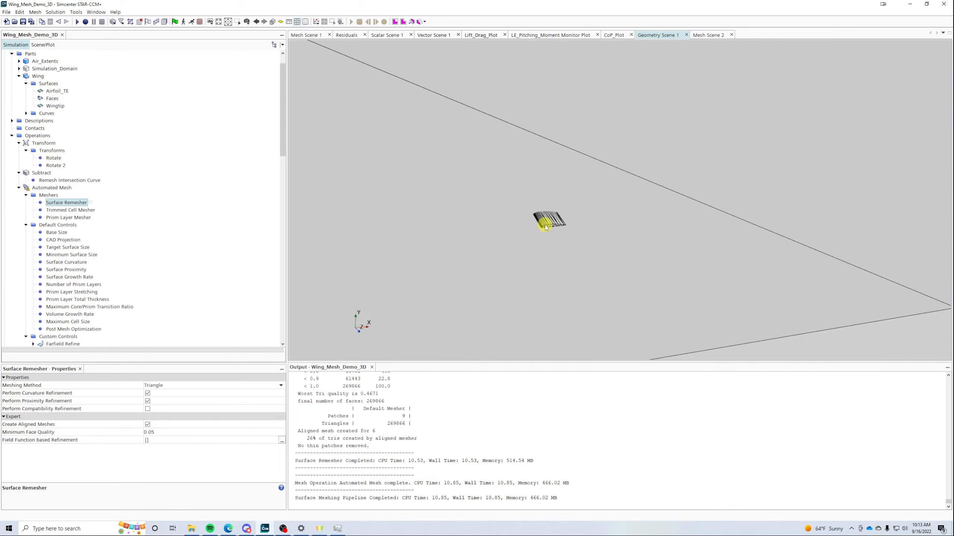
scroll(541, 233, up, 4)
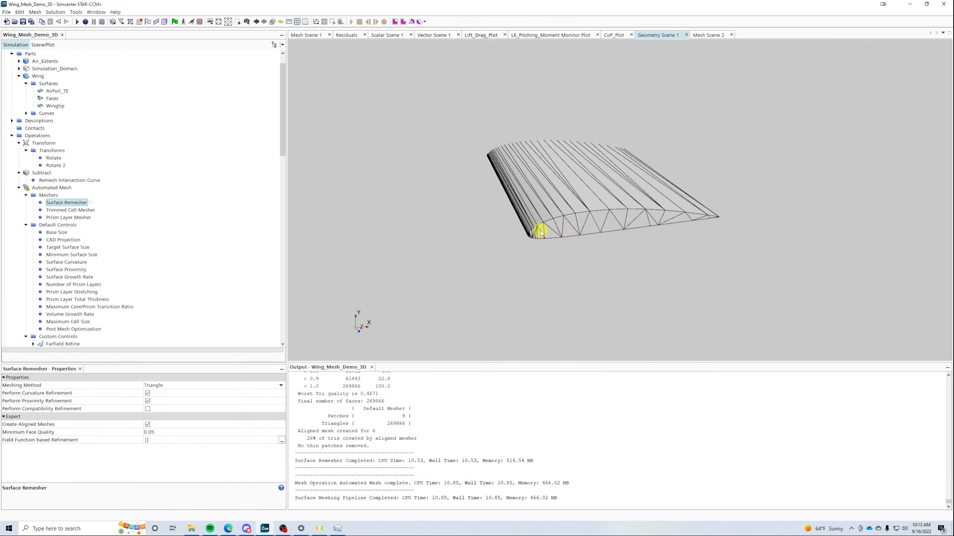
click(714, 36)
drag(614, 216, 586, 150)
click(661, 36)
click(702, 35)
- Examine the surface mesh at the wing's leading edge and how the cells grow into the surrounding domain
mouse_move(541, 212)
mouse_down()
mouse_move(547, 219)
mouse_move(546, 170)
mouse_move(538, 176)
mouse_up()
scroll(547, 194, up, 6)
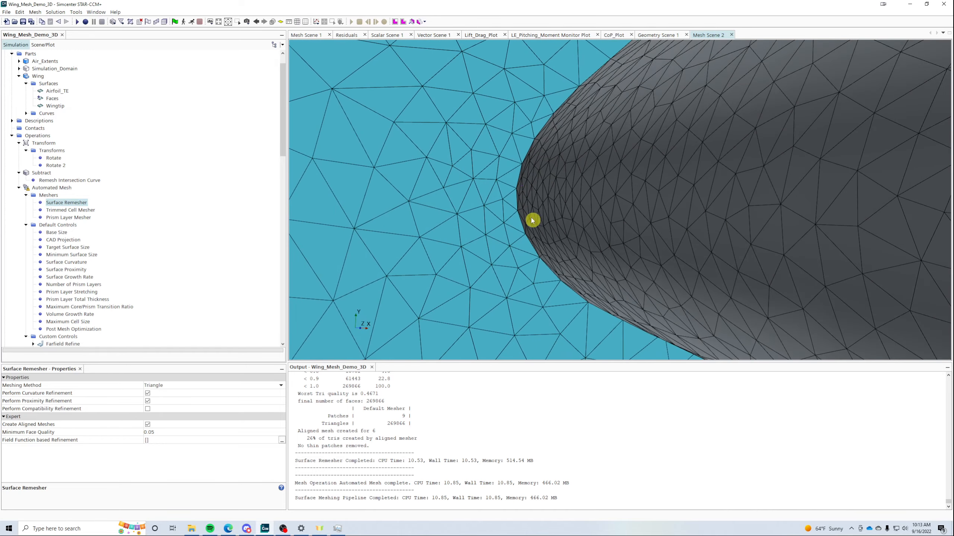
scroll(579, 218, down, 3)
scroll(477, 195, down, 10)
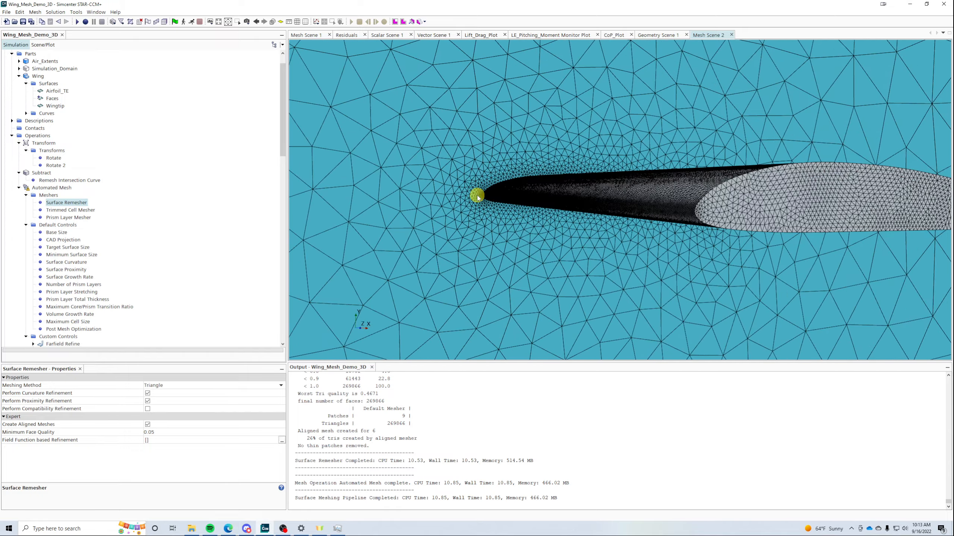
mouse_move(584, 195)
mouse_down()
mouse_move(454, 204)
mouse_move(494, 198)
mouse_up()
scroll(556, 209, down, 8)
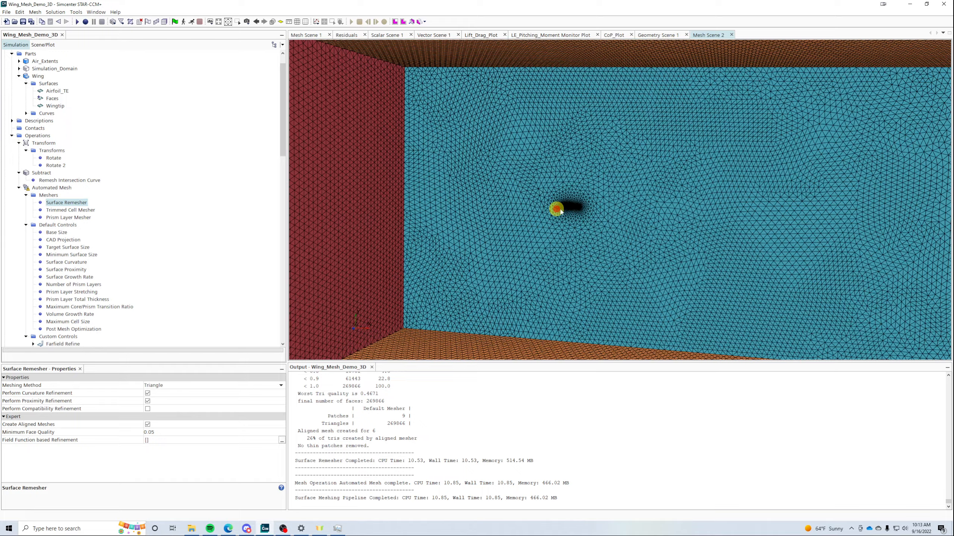
drag(559, 210, 620, 212)
scroll(573, 203, up, 6)
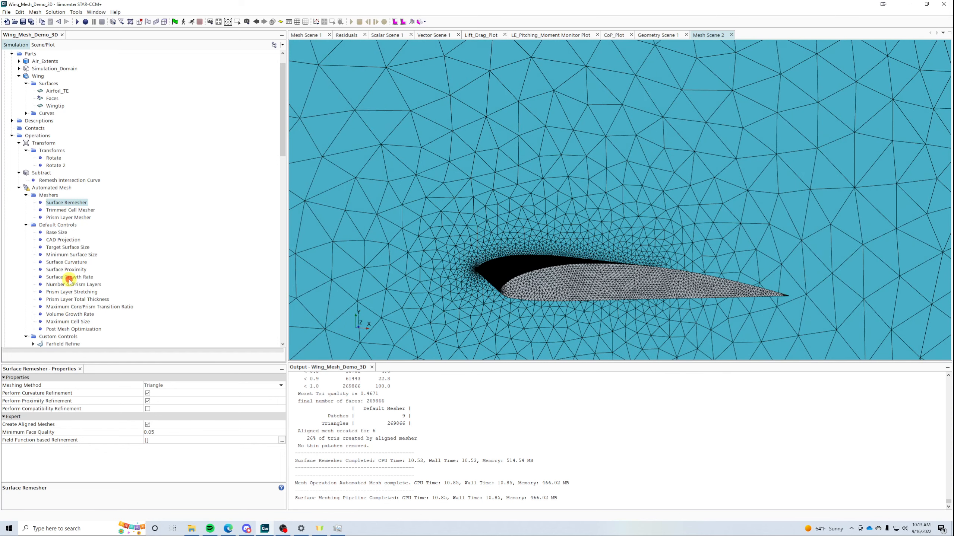
- Set the Surface Growth Rate default control of Automated Mesh to Slow
click(68, 277)
click(166, 385)
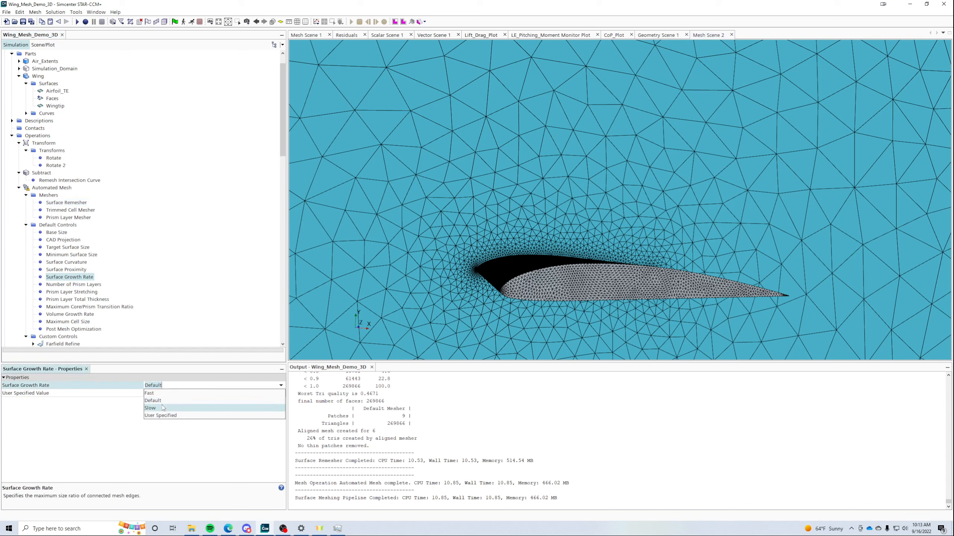
click(162, 407)
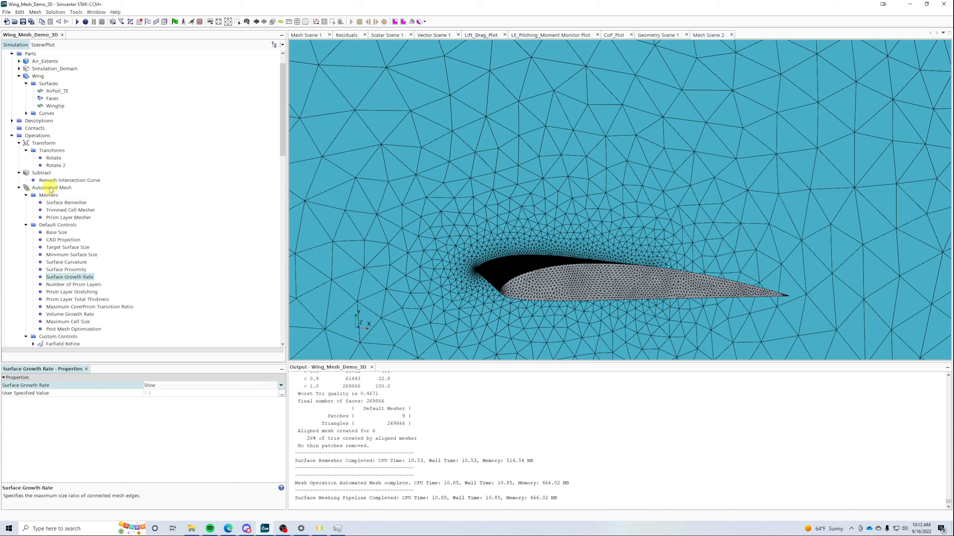
- Expand the Farfield Refine custom control and execute only the surface meshers of the Automated Mesh operation
scroll(79, 254, down, 2)
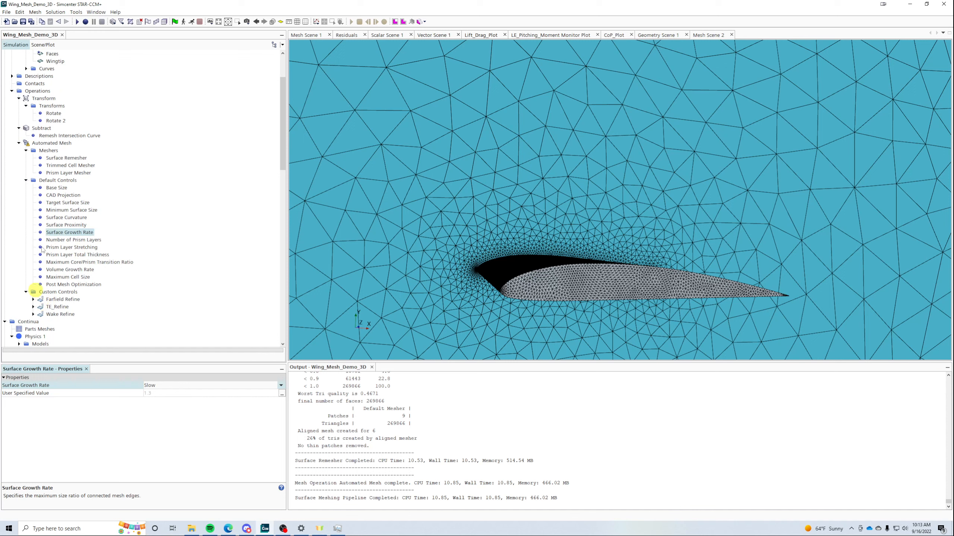
click(33, 299)
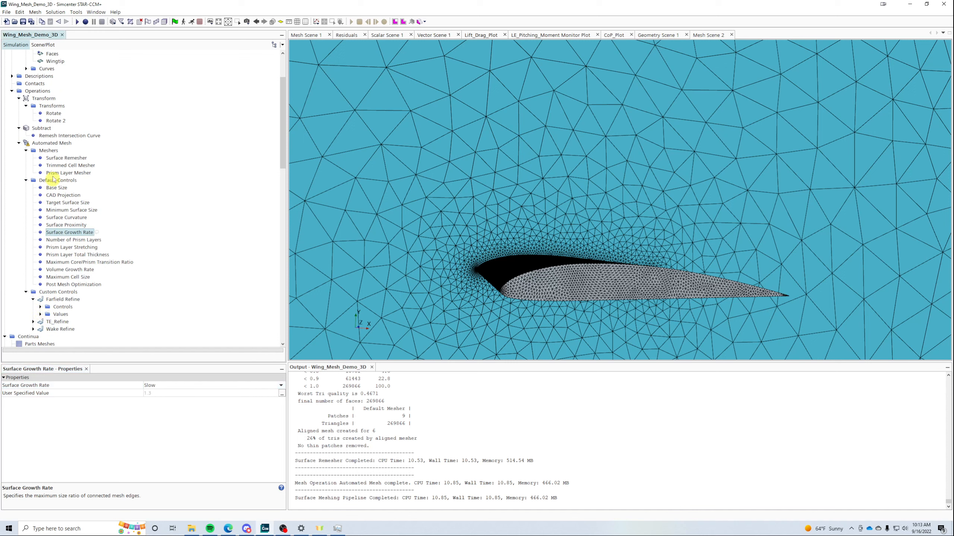
right_click(48, 146)
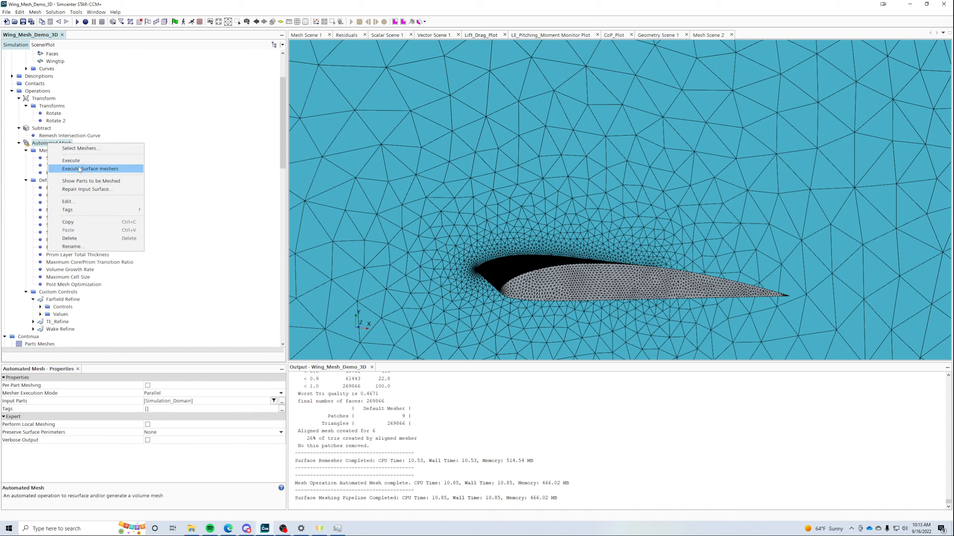
click(81, 168)
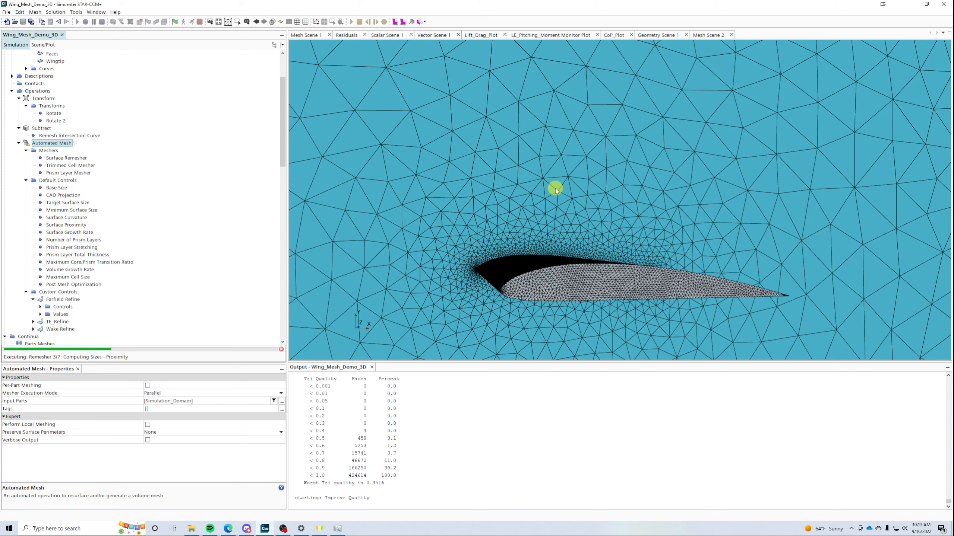
- Examine the regenerated surface mesh across the domain and close up around the wing's root and leading edge
scroll(575, 206, down, 5)
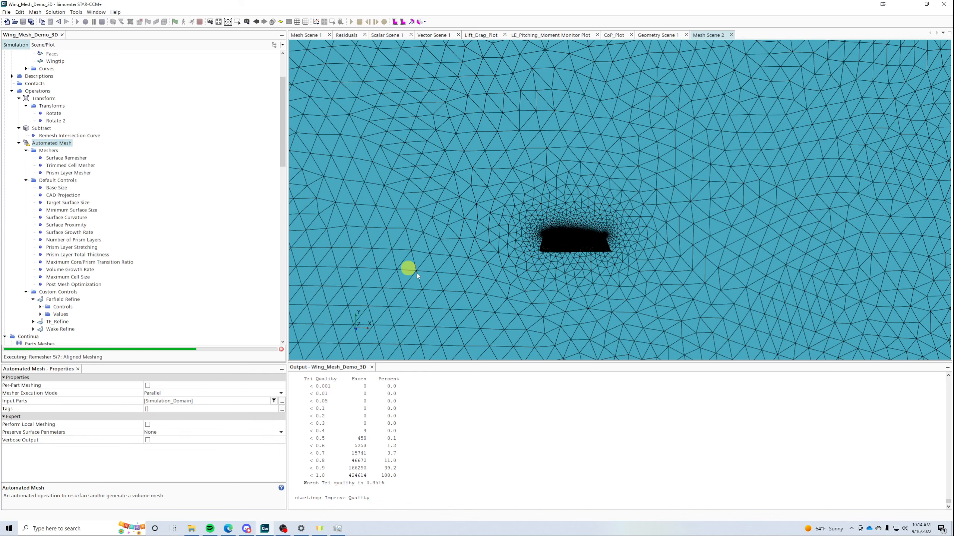
scroll(449, 161, down, 3)
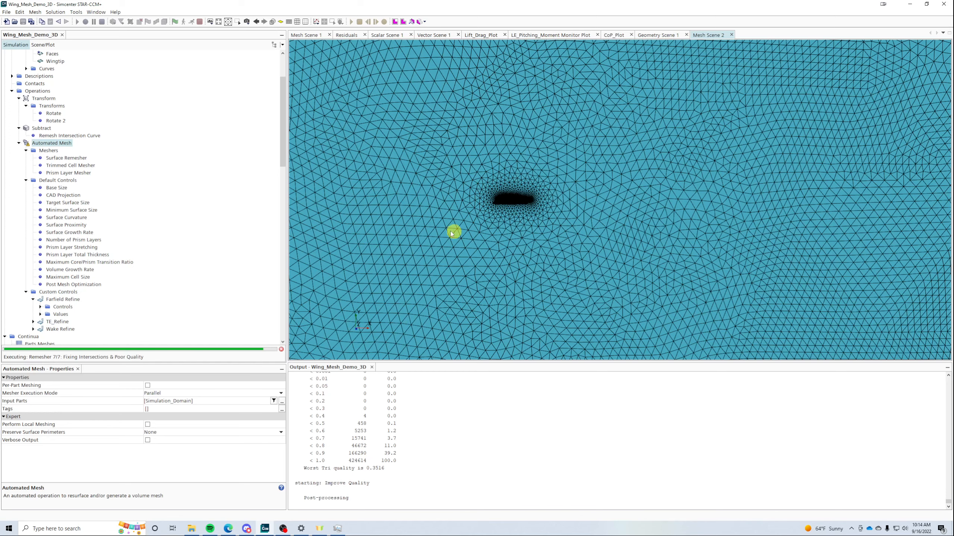
scroll(528, 242, down, 2)
scroll(584, 224, down, 2)
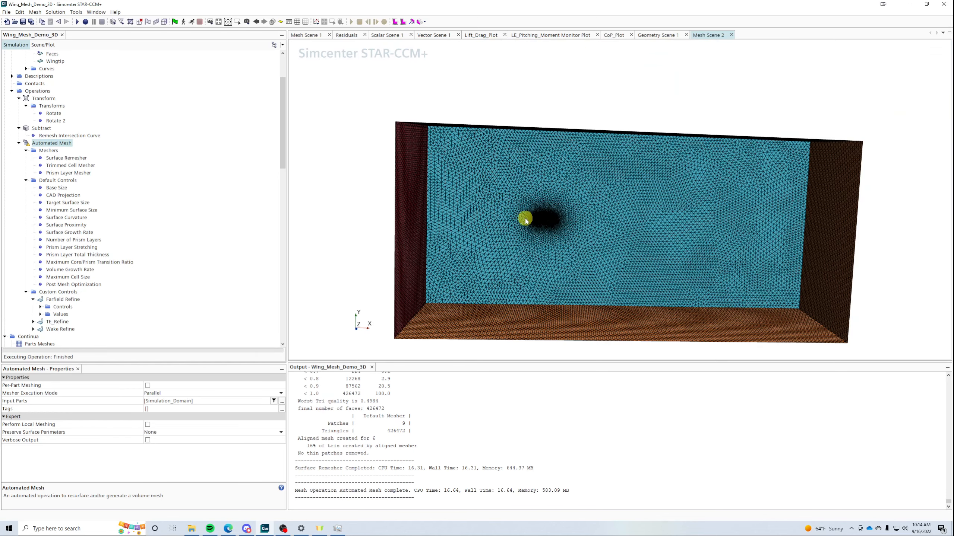
drag(522, 217, 443, 194)
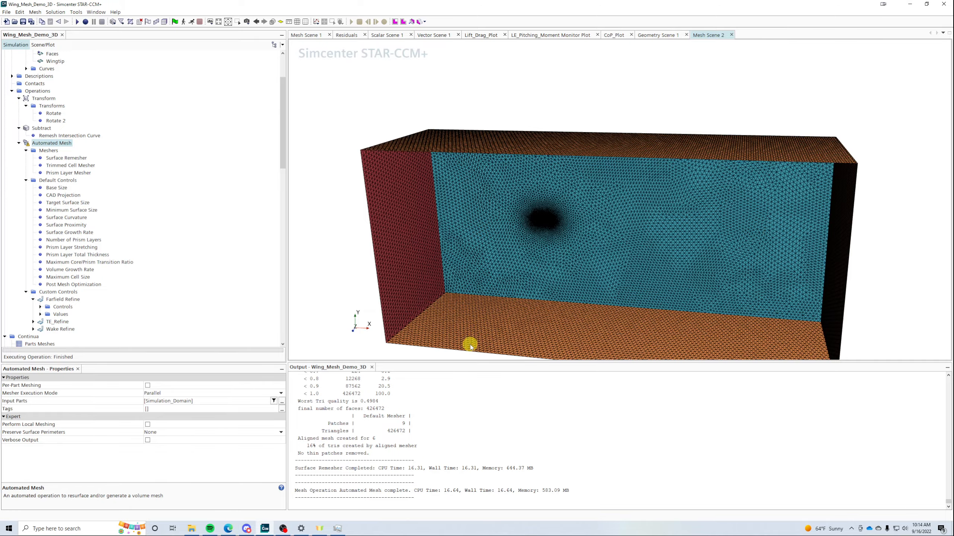
scroll(531, 238, up, 2)
scroll(547, 209, up, 10)
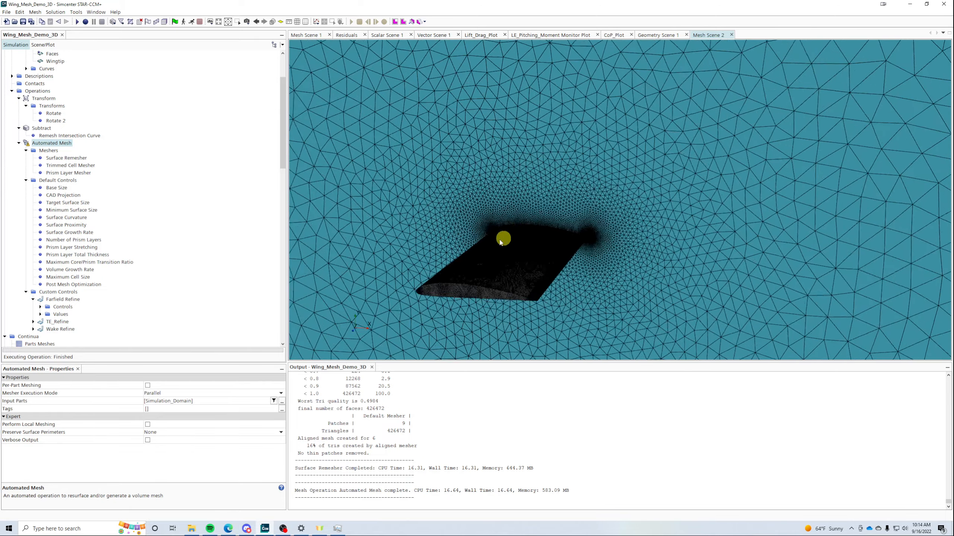
drag(496, 215, 549, 206)
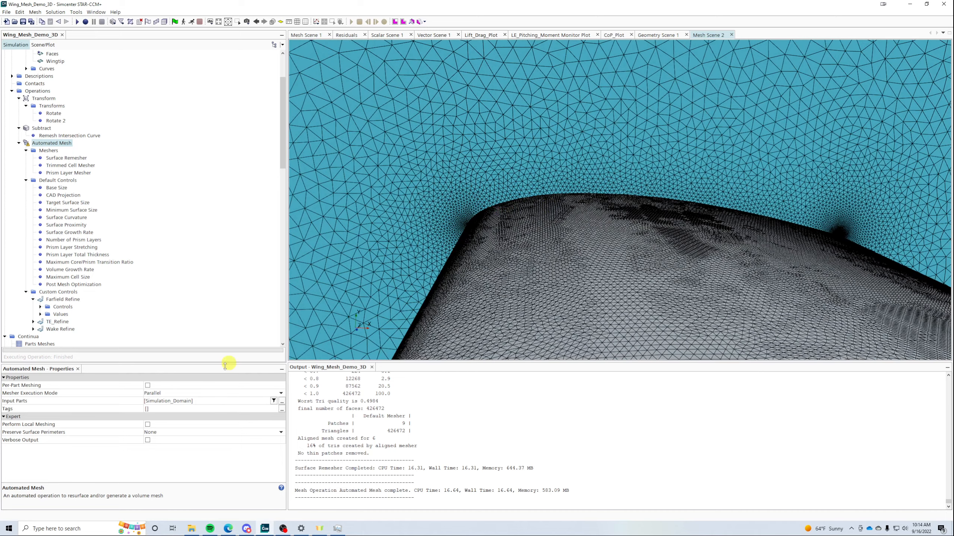
- Set the Surface Growth Rate default control of Automated Mesh to User Specified with a value of 1.05
click(76, 232)
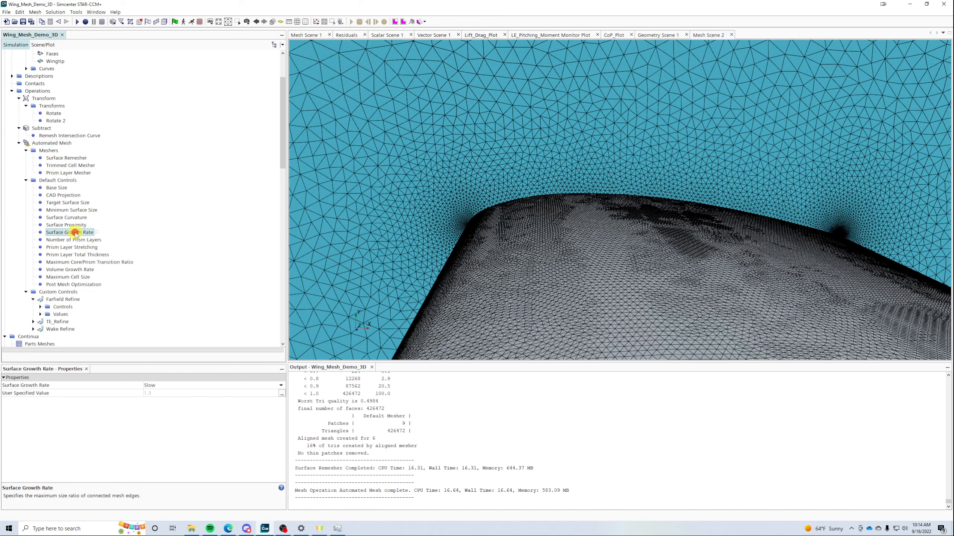
click(162, 386)
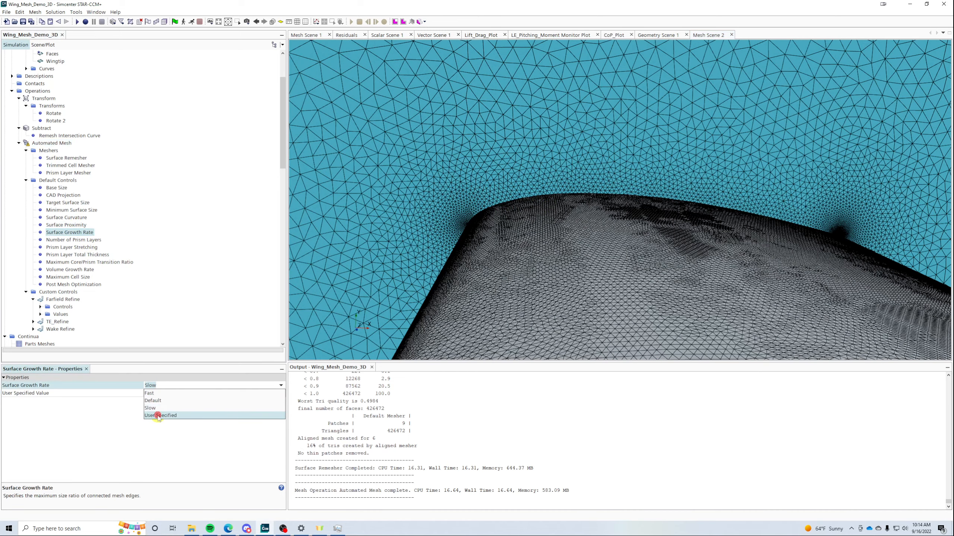
click(155, 413)
click(165, 394)
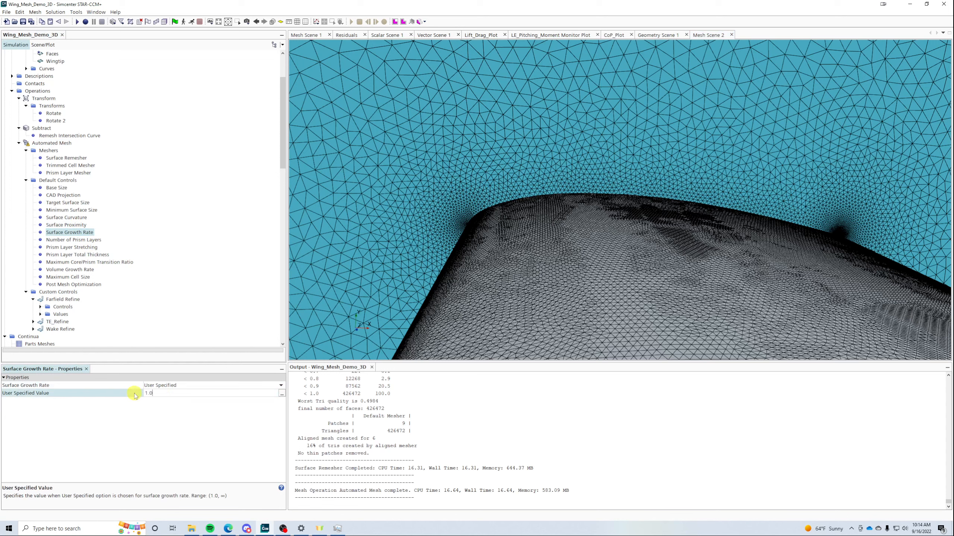
text(1.05)
key(Return)
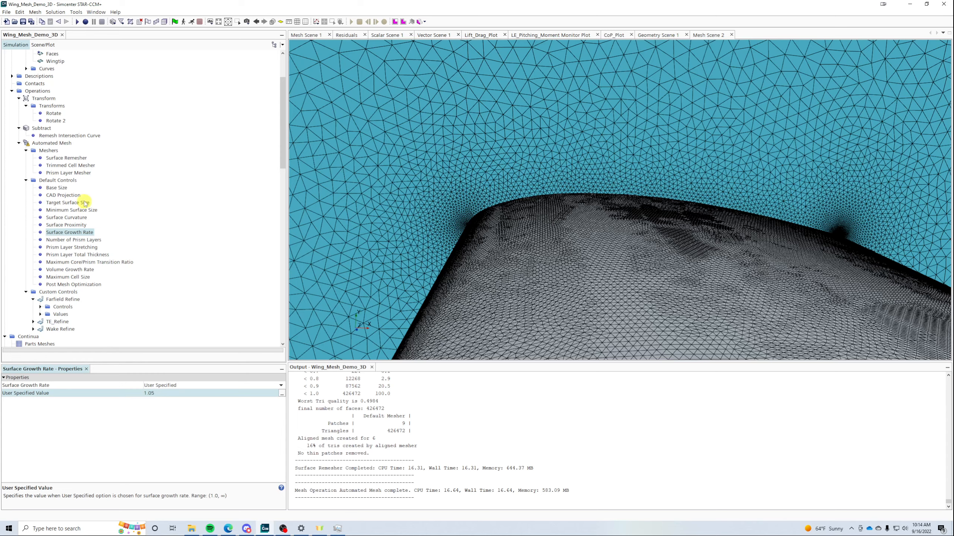
- Execute only the surface meshers of the Automated Mesh operation
click(51, 143)
right_click(51, 144)
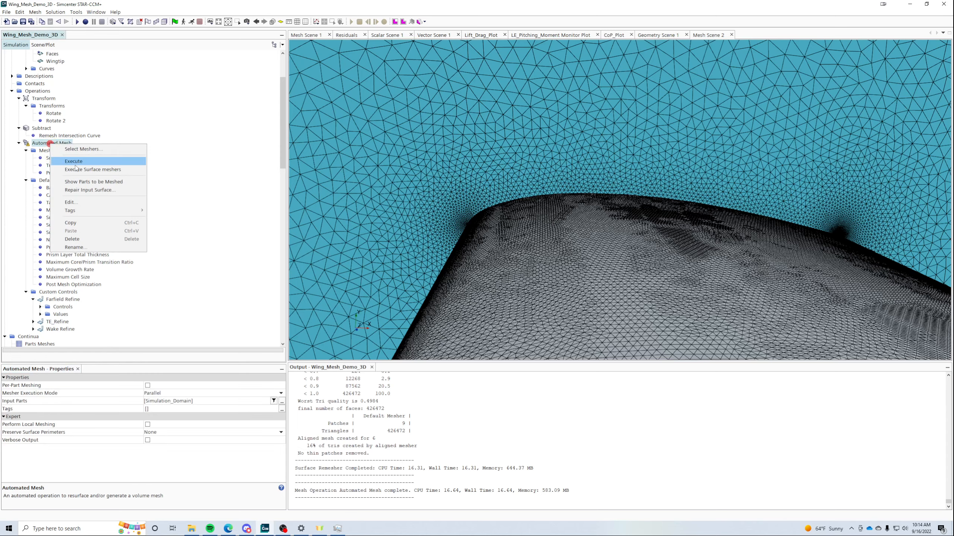
click(75, 168)
scroll(440, 173, down, 10)
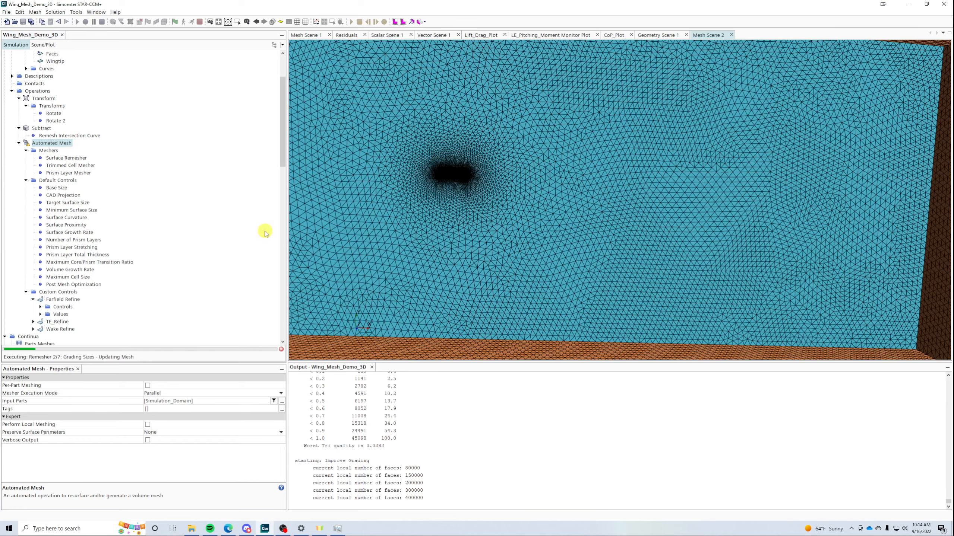
- Review the Wake Refine custom control, checking its Wake Refinement values and its surface remeshing, trimmer growth rate and remesher wake refinement controls
scroll(160, 261, down, 2)
click(34, 284)
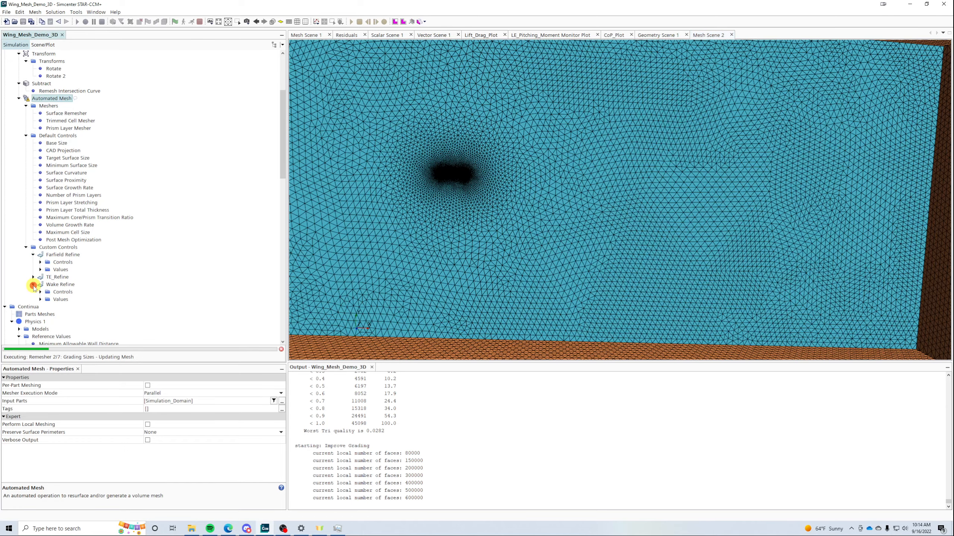
click(40, 300)
click(47, 307)
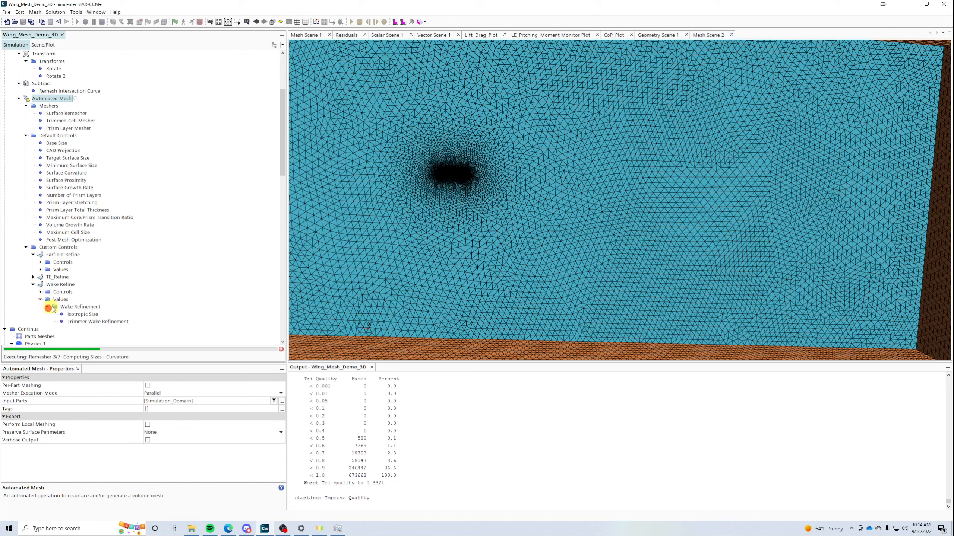
click(66, 307)
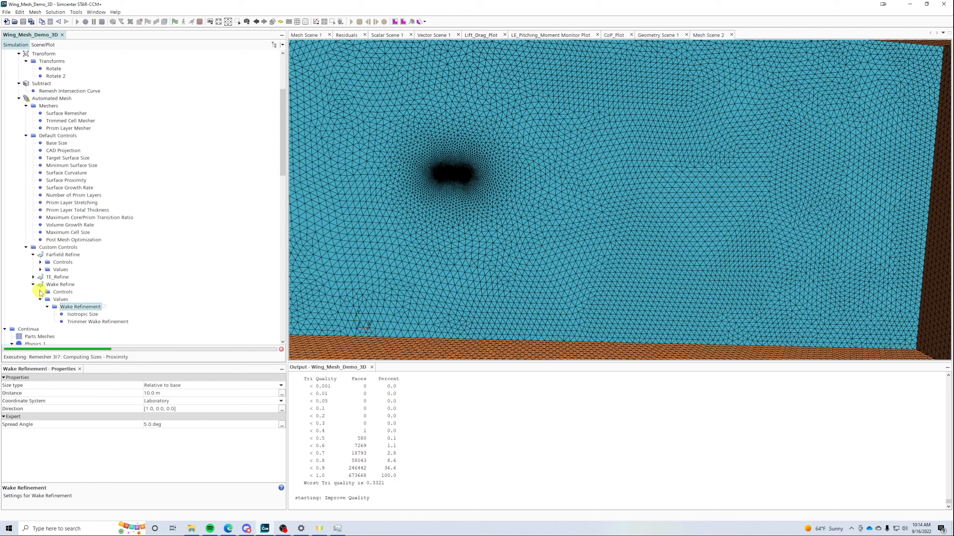
click(40, 292)
click(84, 305)
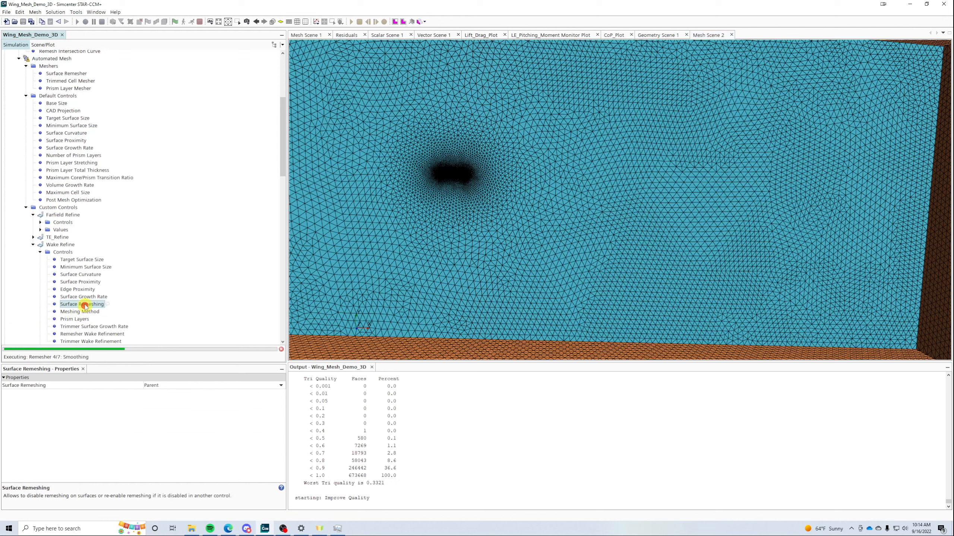
click(155, 385)
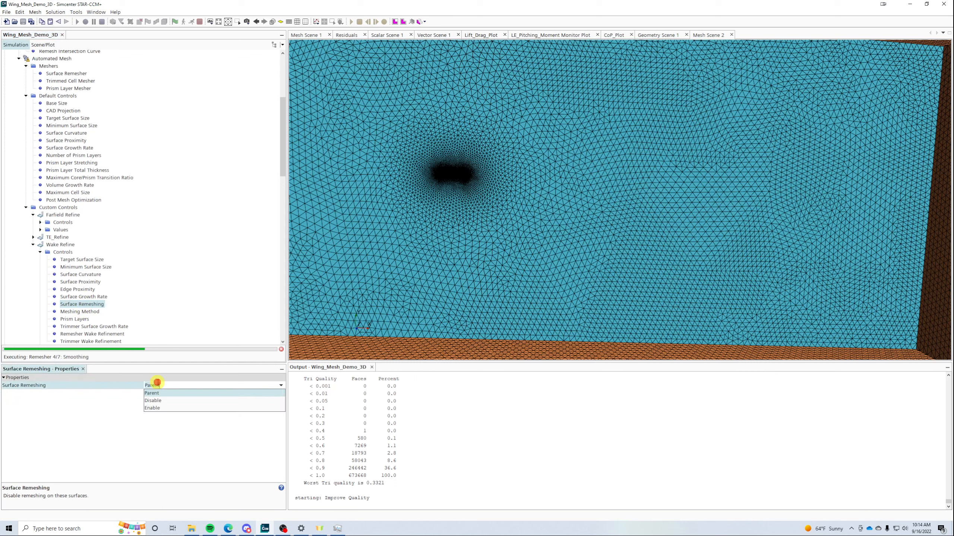
click(158, 304)
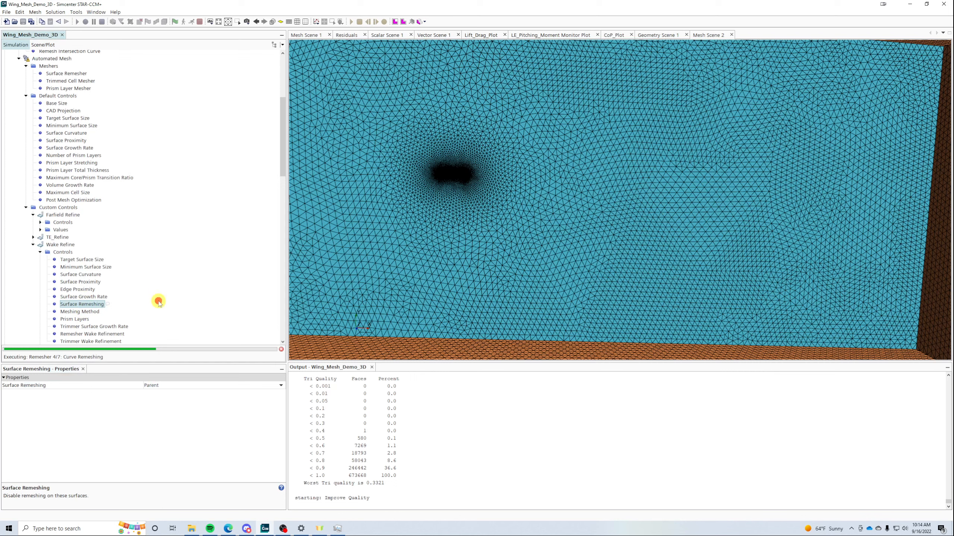
click(92, 326)
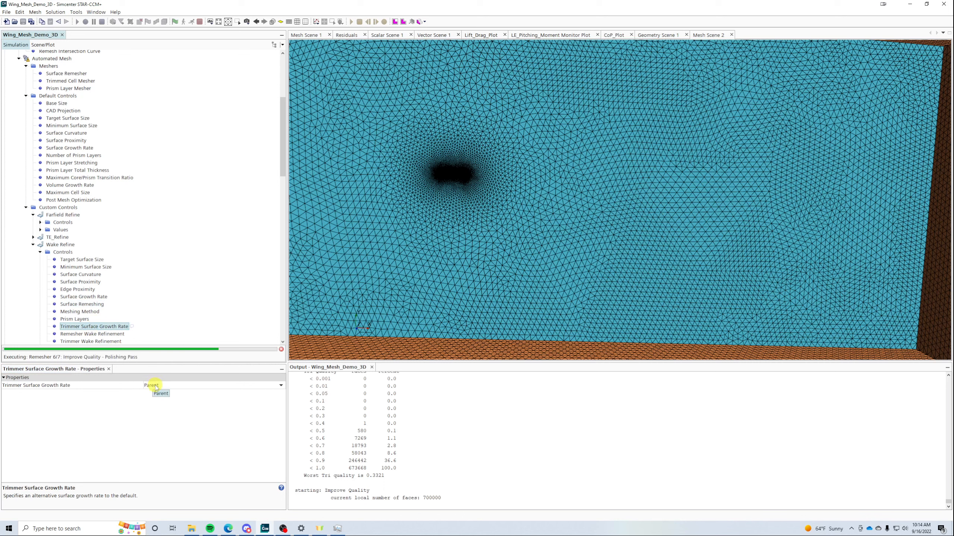
click(94, 334)
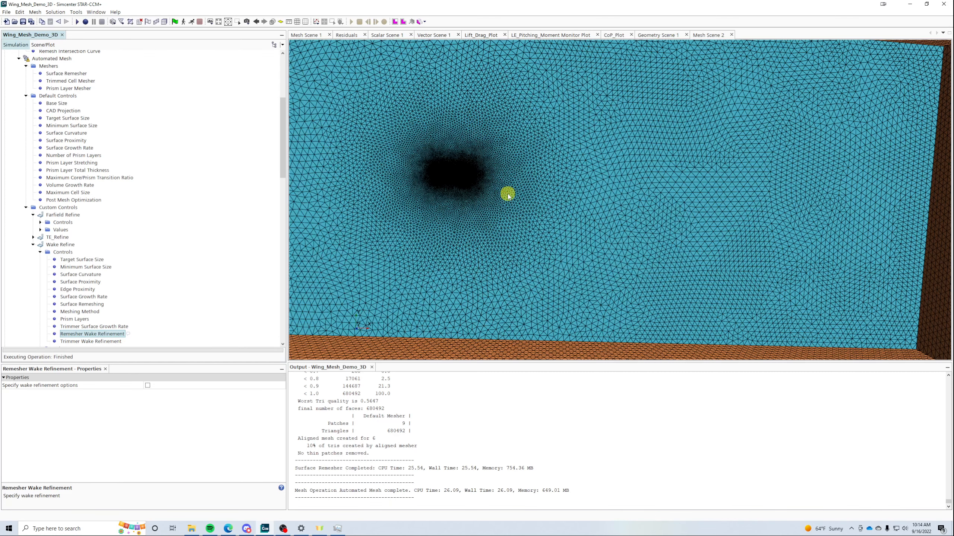
- Examine the regenerated surface mesh near the wing and how gradually the cells grow toward the farfield
scroll(438, 175, up, 2)
scroll(438, 175, up, 10)
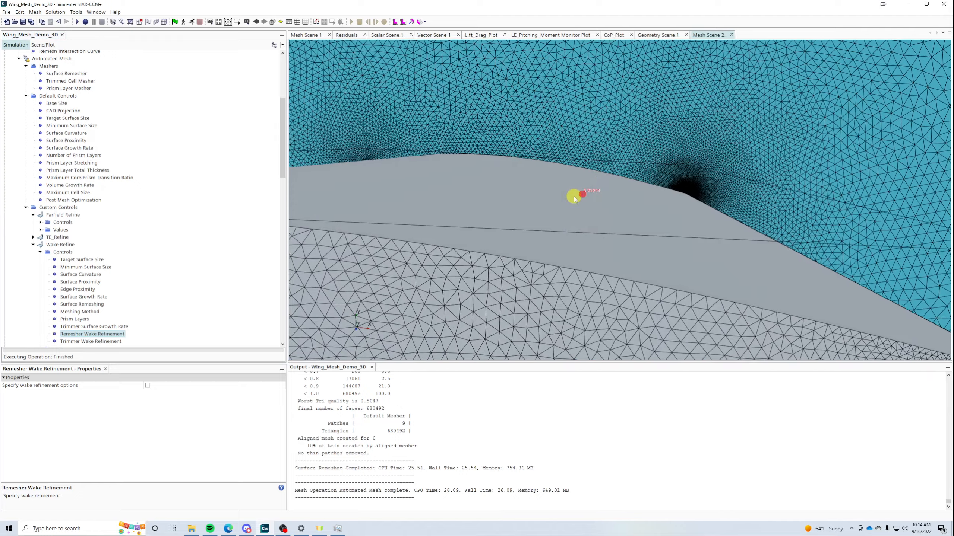
scroll(652, 204, down, 6)
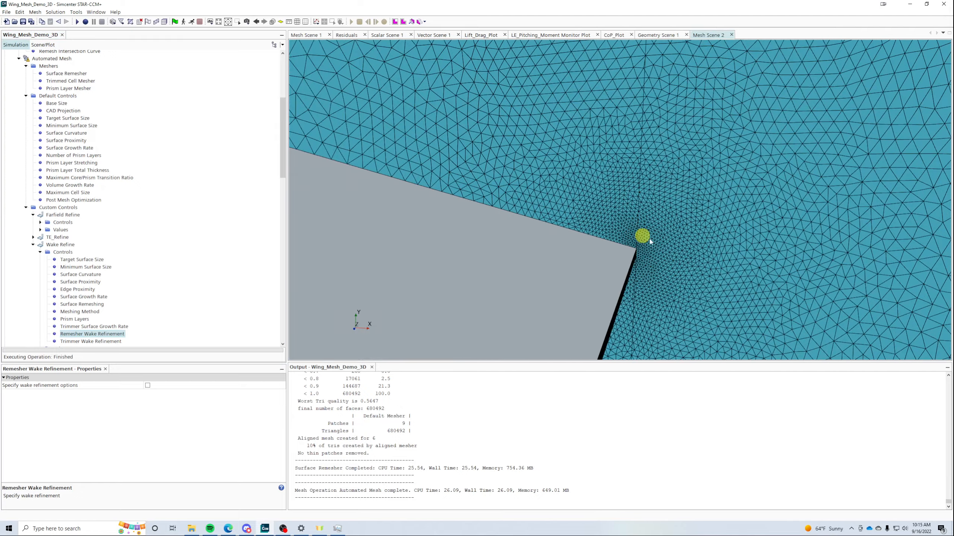
drag(616, 239, 656, 238)
scroll(560, 243, down, 10)
mouse_move(560, 243)
mouse_down()
mouse_move(570, 225)
mouse_move(611, 249)
mouse_up()
scroll(604, 249, up, 5)
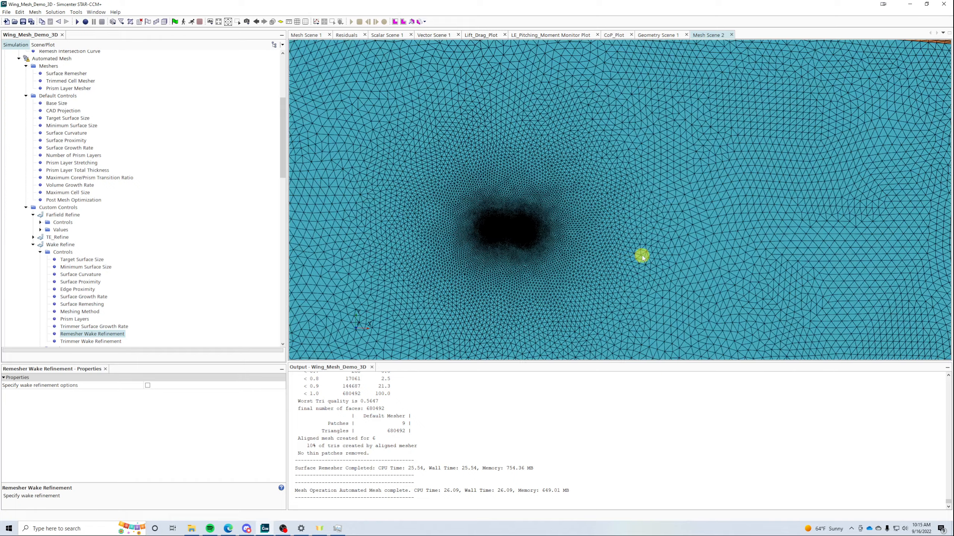
scroll(536, 230, up, 5)
drag(537, 233, 505, 214)
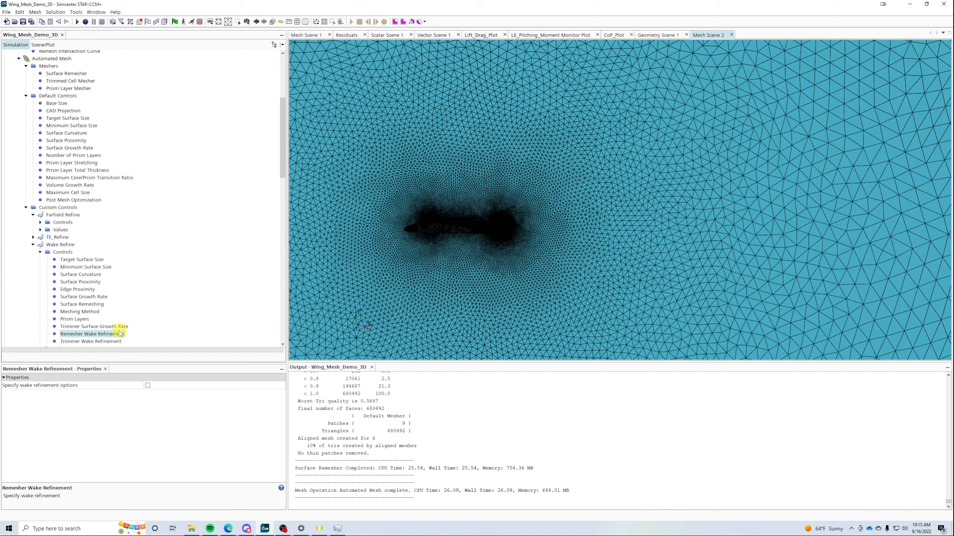
- Enable the wake refinement options of the Remesher Wake Refinement control in Wake Refine
click(104, 342)
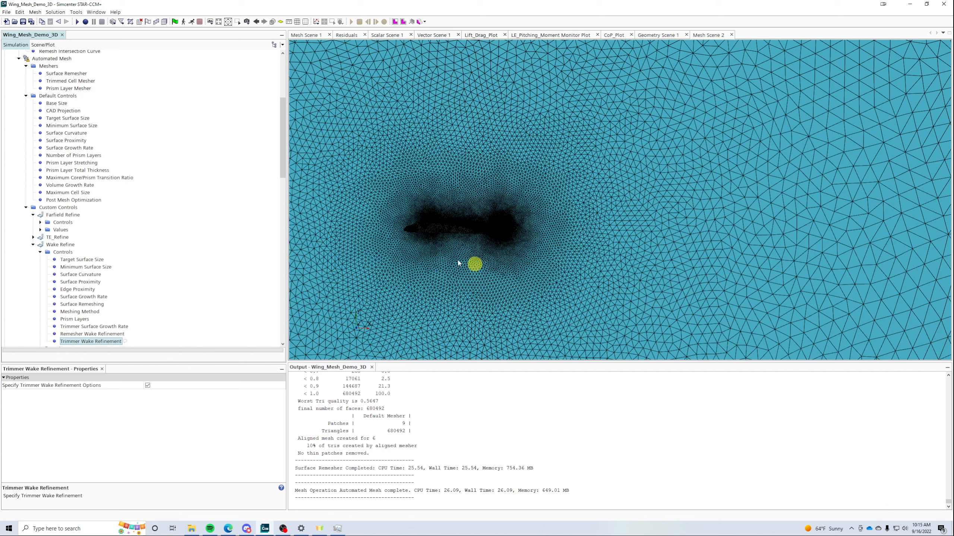
click(87, 335)
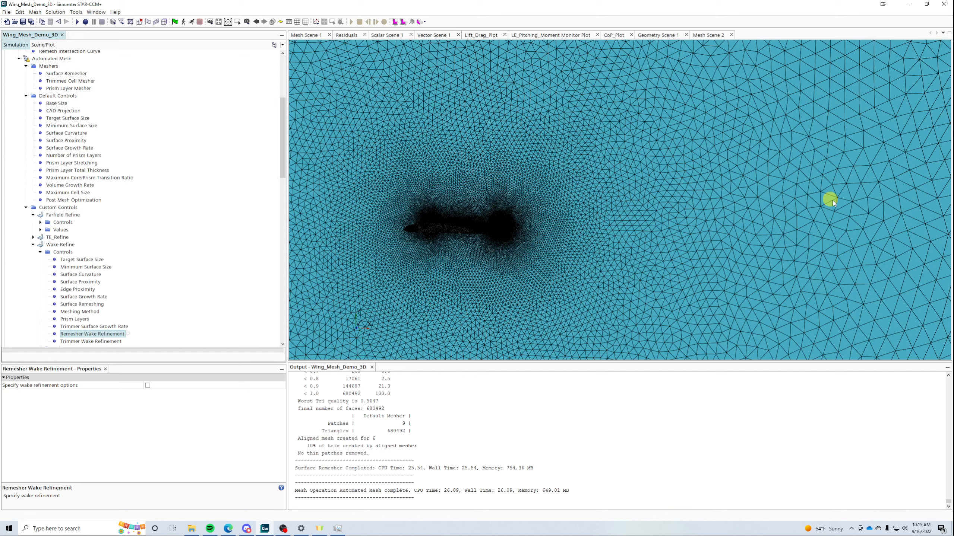
click(147, 386)
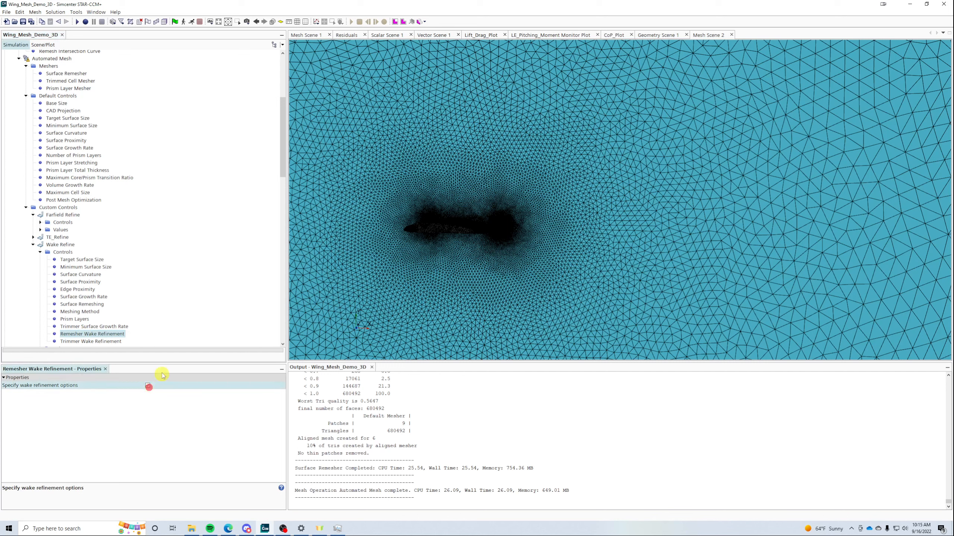
- Set the Remesher Wake Refinement growth rate of Wake Refine to 1.05 and check the wake's isotropic size
scroll(68, 330, down, 2)
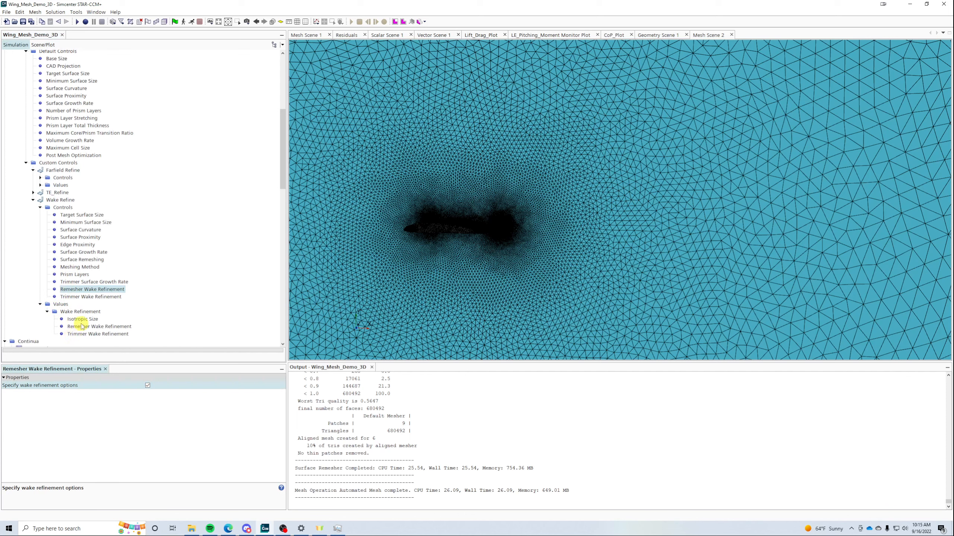
click(89, 327)
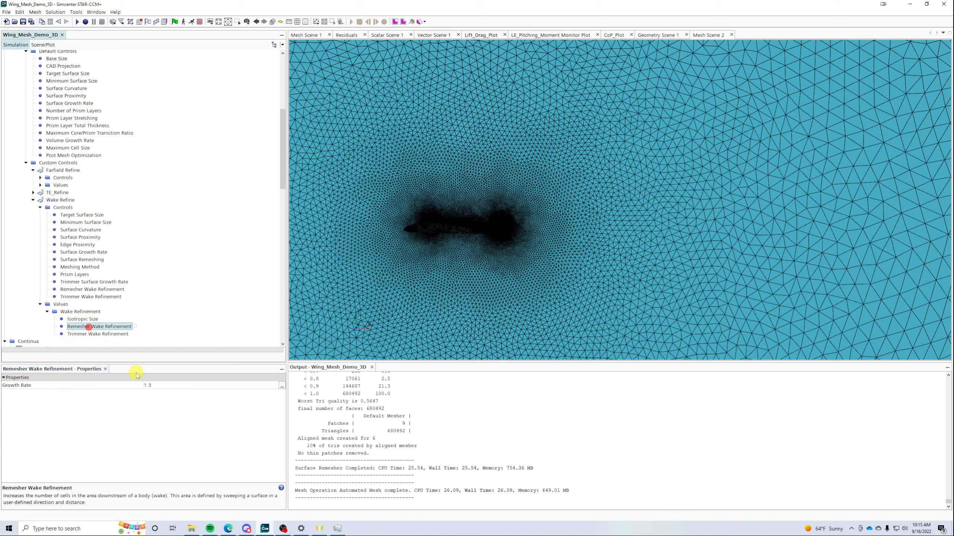
click(165, 387)
text(1.05)
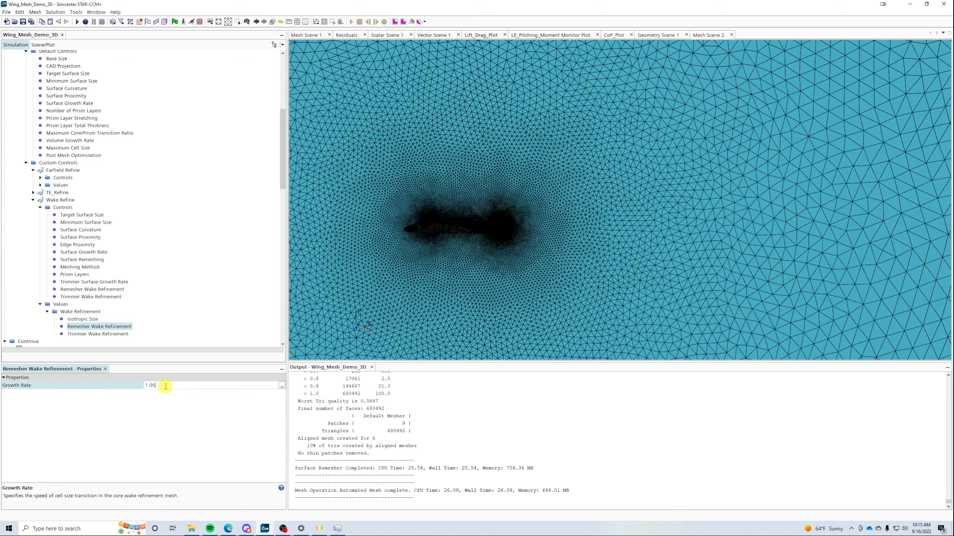
key(Return)
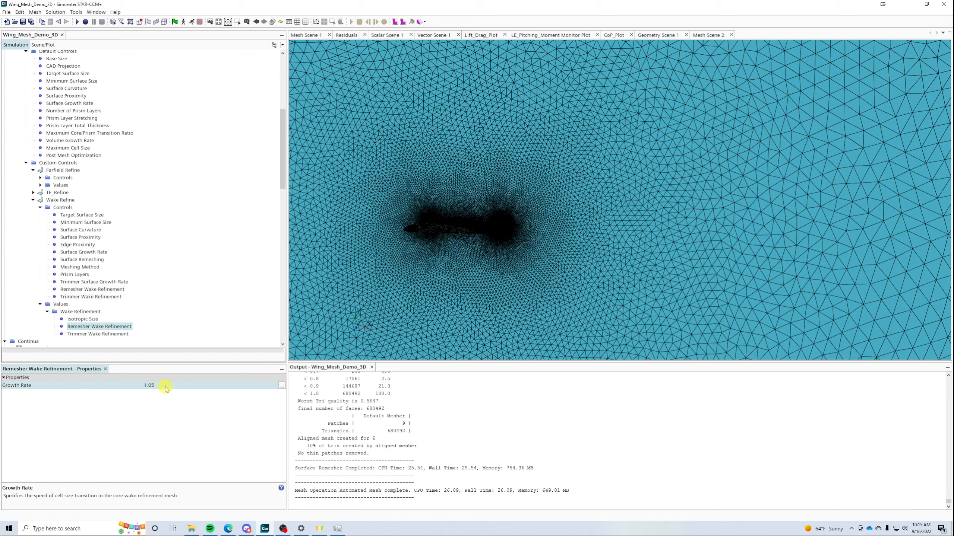
click(72, 320)
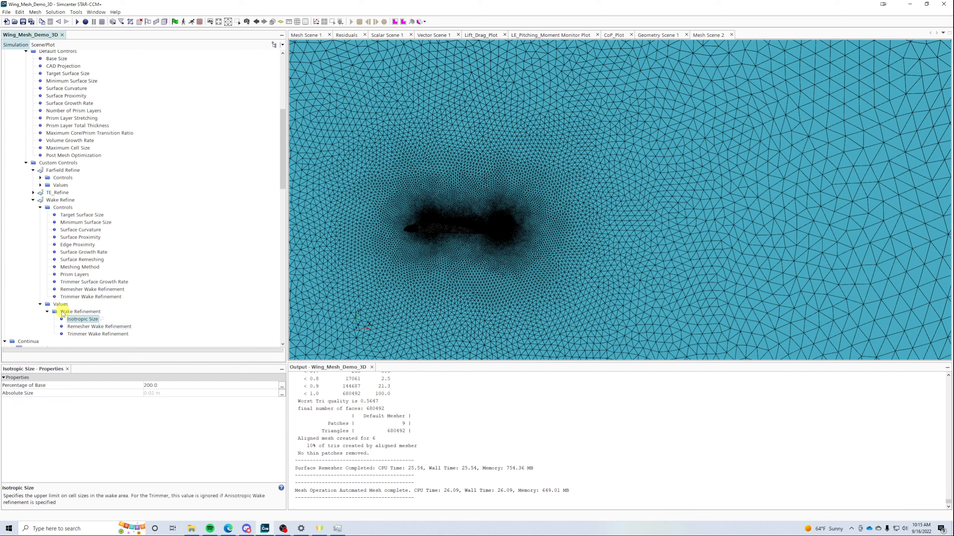
click(96, 326)
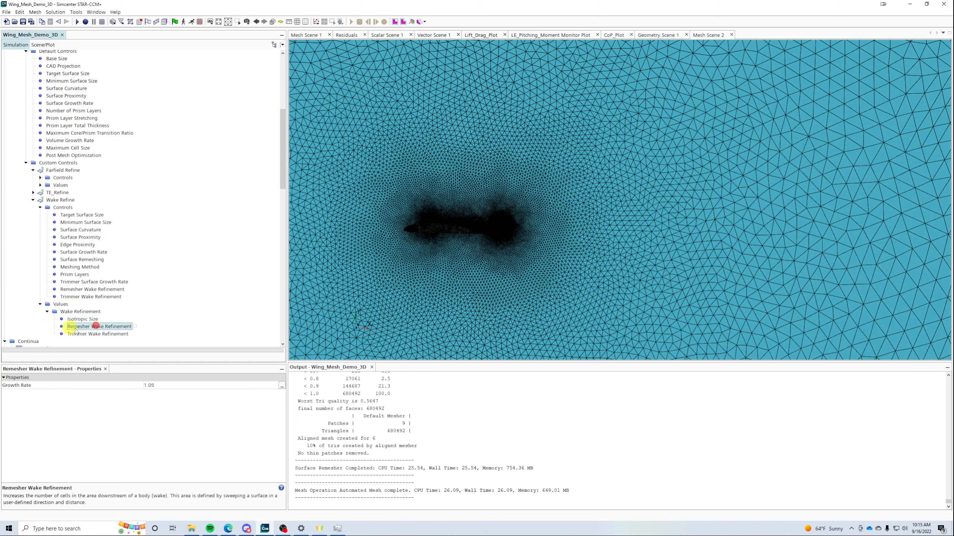
- Regenerate the surface mesh with the remesher wake refinement by executing only the surface meshers of Automated Mesh
scroll(64, 205, up, 2)
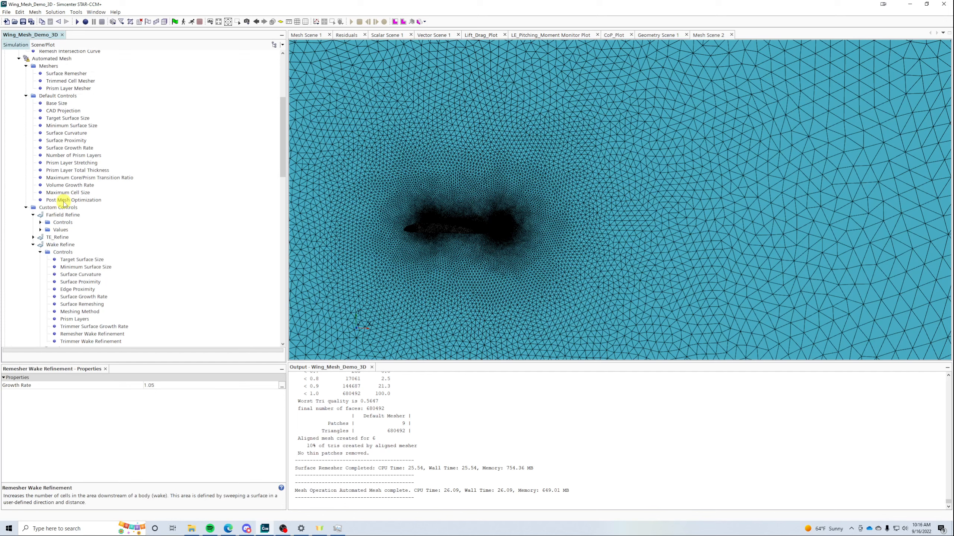
right_click(54, 59)
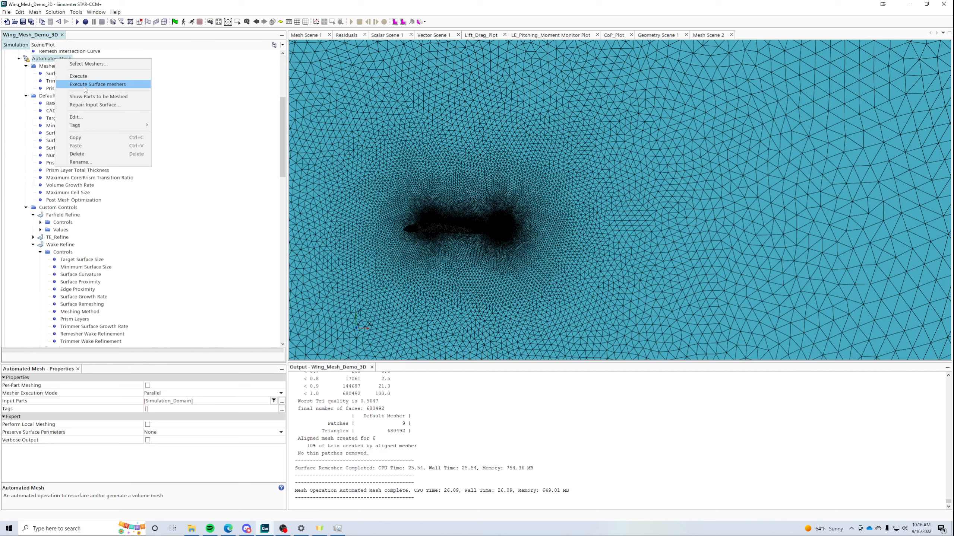
click(86, 89)
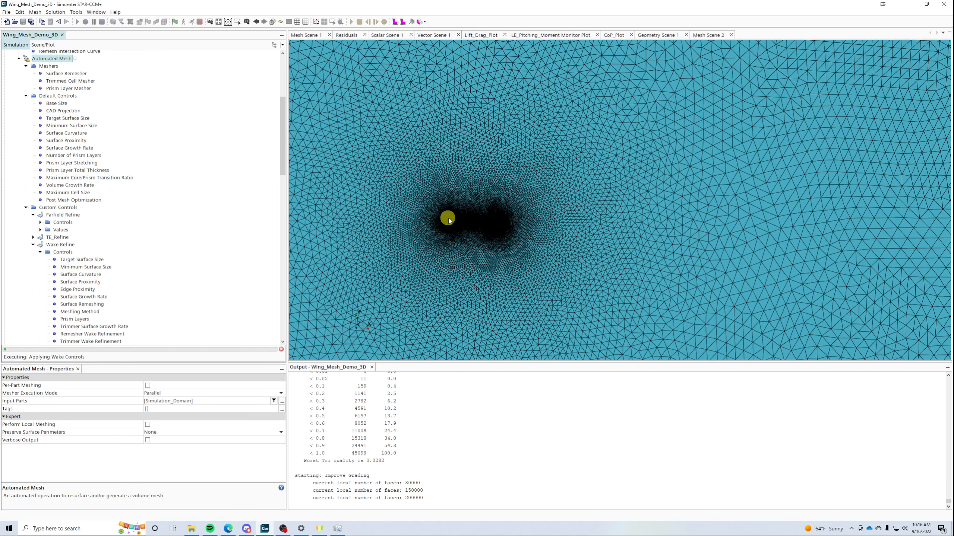
- Examine the refined surface mesh in the wake behind the wing, from the trailing edge out to the whole symmetry plane
scroll(449, 218, down, 3)
drag(518, 222, 462, 205)
scroll(462, 204, down, 5)
drag(563, 206, 525, 205)
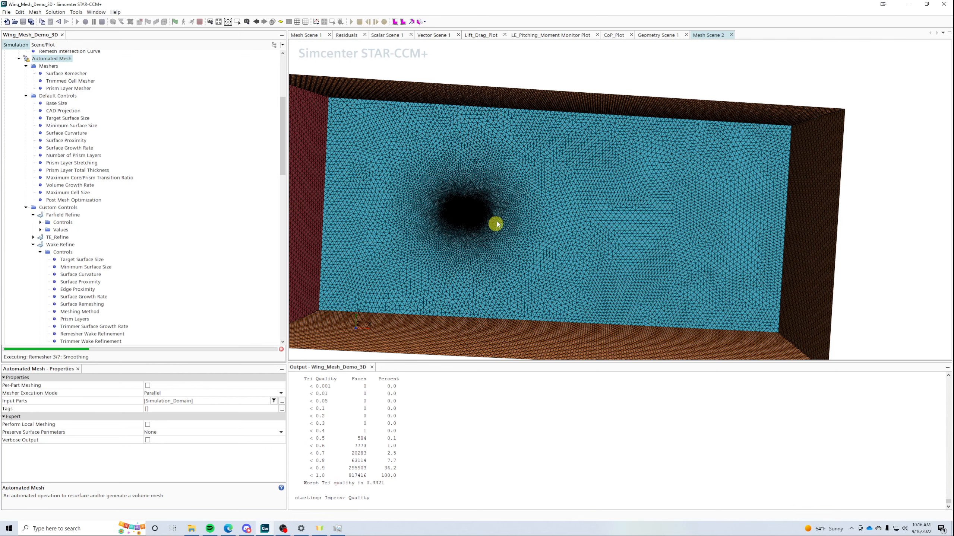
scroll(496, 218, up, 1)
scroll(496, 218, up, 1)
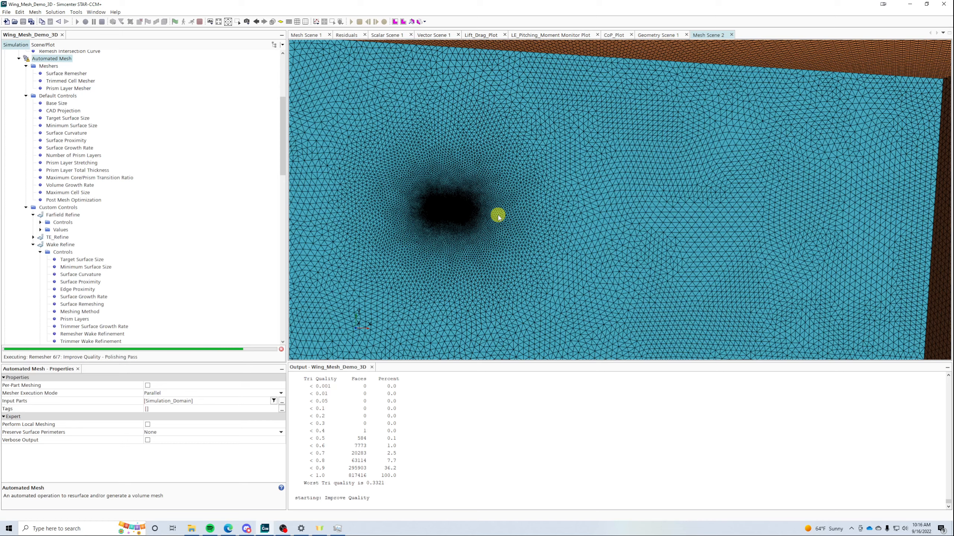
drag(484, 207, 493, 218)
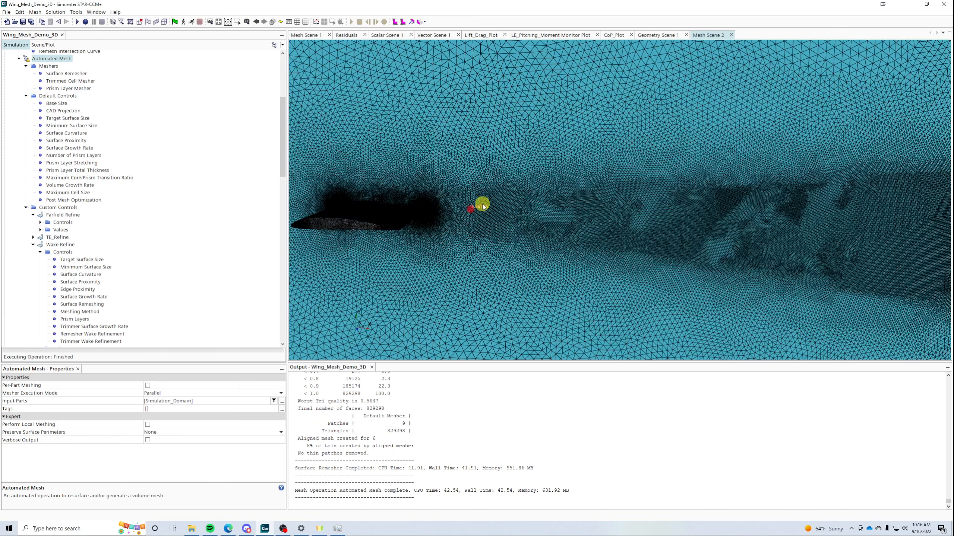
mouse_move(483, 206)
mouse_down()
mouse_move(547, 220)
mouse_move(364, 213)
mouse_move(516, 198)
mouse_move(499, 197)
mouse_up()
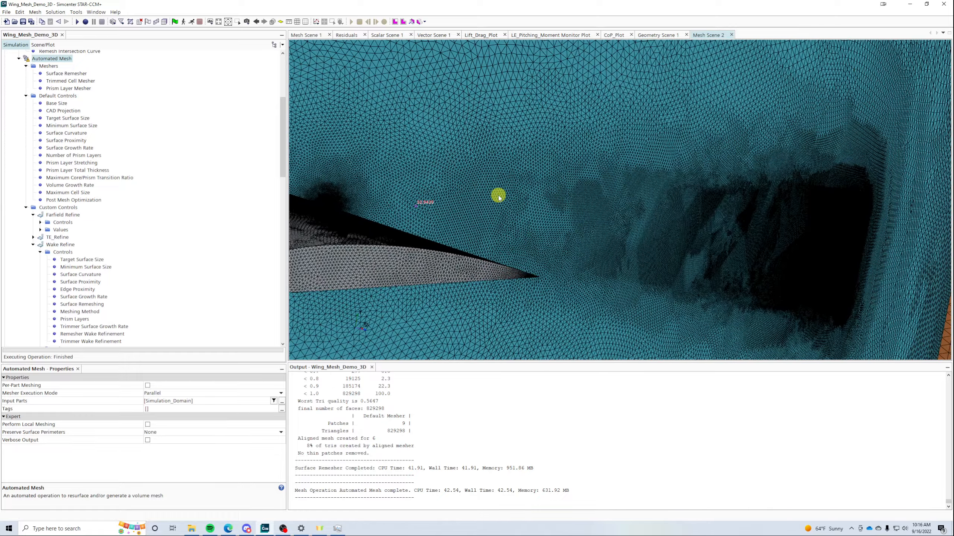
mouse_move(656, 219)
mouse_down()
mouse_move(547, 202)
mouse_move(607, 200)
mouse_move(553, 198)
mouse_move(570, 198)
mouse_up()
click(575, 200)
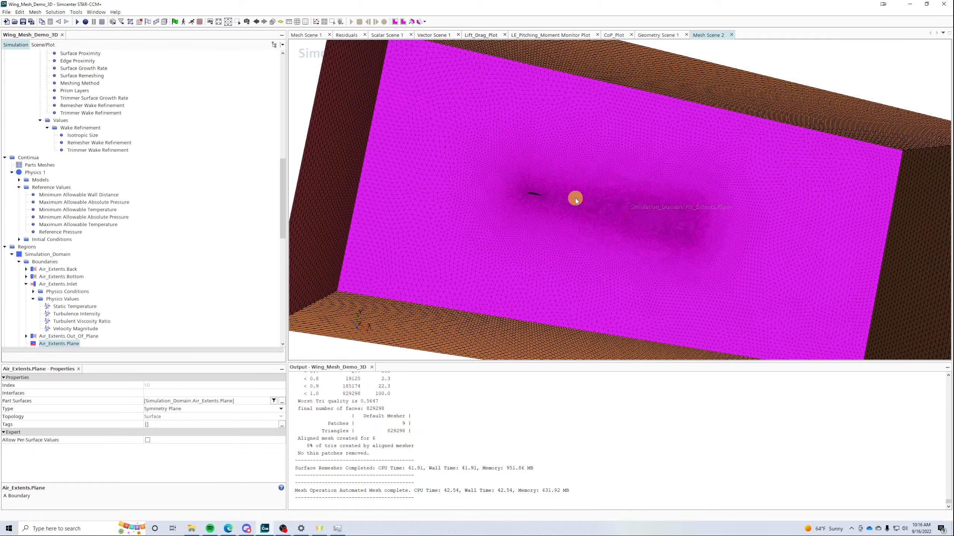
- Inspect the surface mesh over the whole domain, close to the wing, and along the wake on the symmetry plane
click(822, 65)
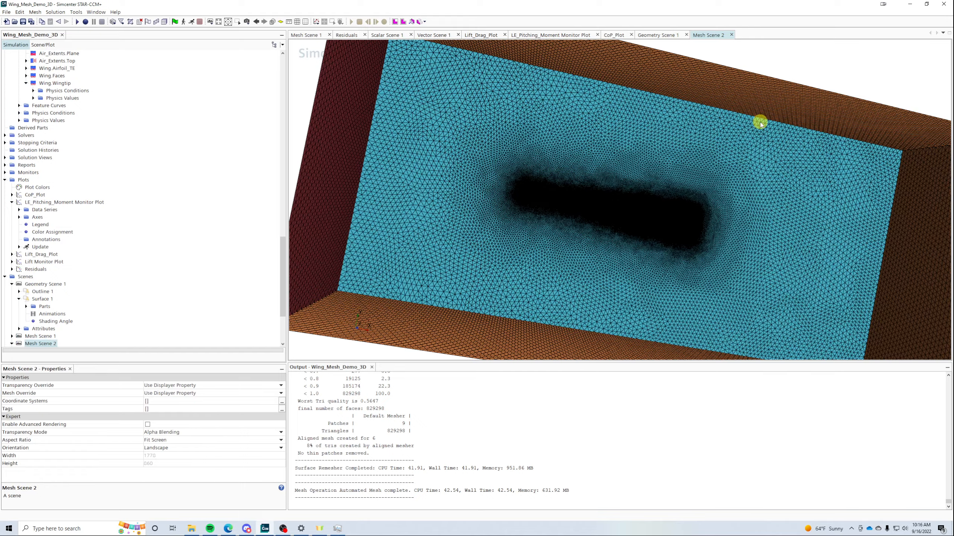
mouse_move(760, 124)
mouse_down()
mouse_move(846, 149)
mouse_move(740, 126)
mouse_up()
scroll(618, 148, down, 5)
drag(613, 150, 614, 157)
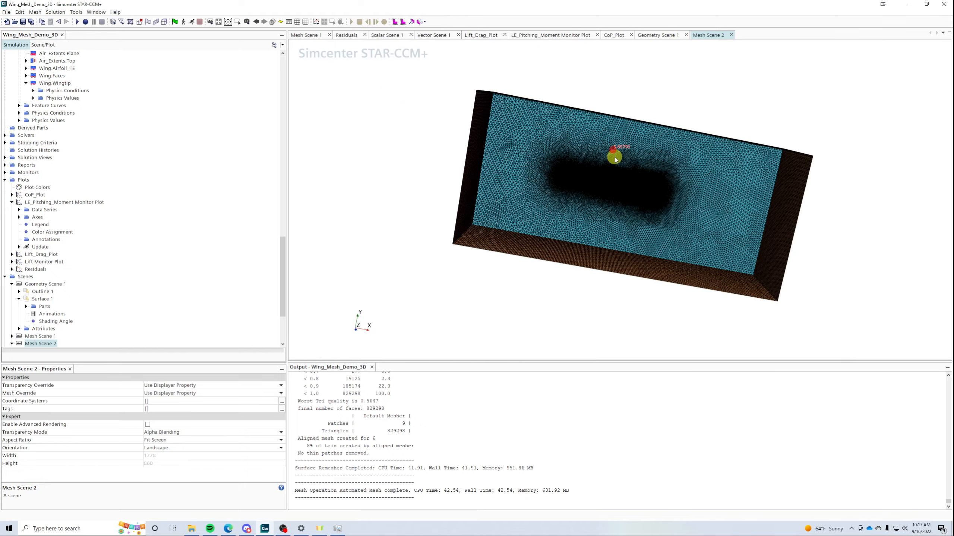
mouse_move(867, 197)
mouse_down()
mouse_move(862, 171)
mouse_move(856, 190)
mouse_move(841, 179)
mouse_up()
scroll(625, 184, up, 10)
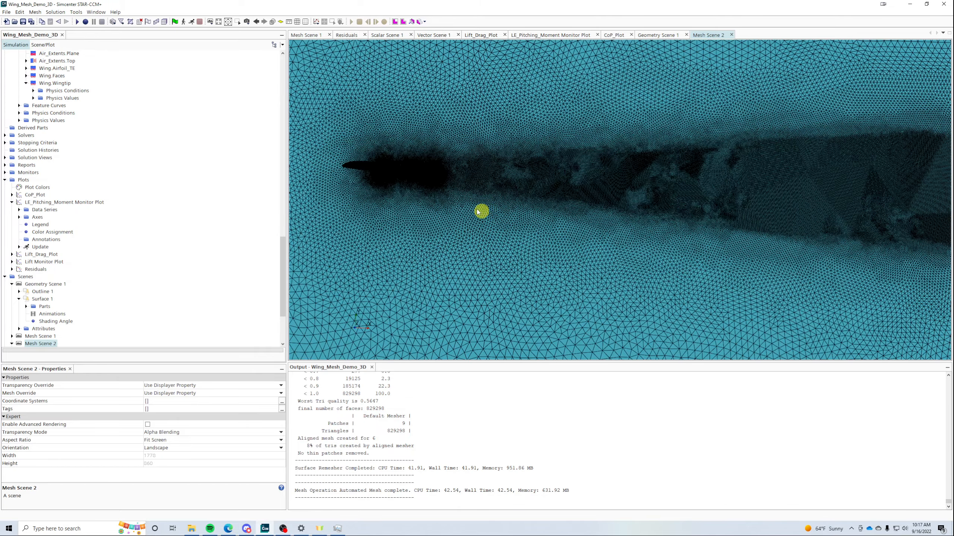
scroll(63, 246, up, 7)
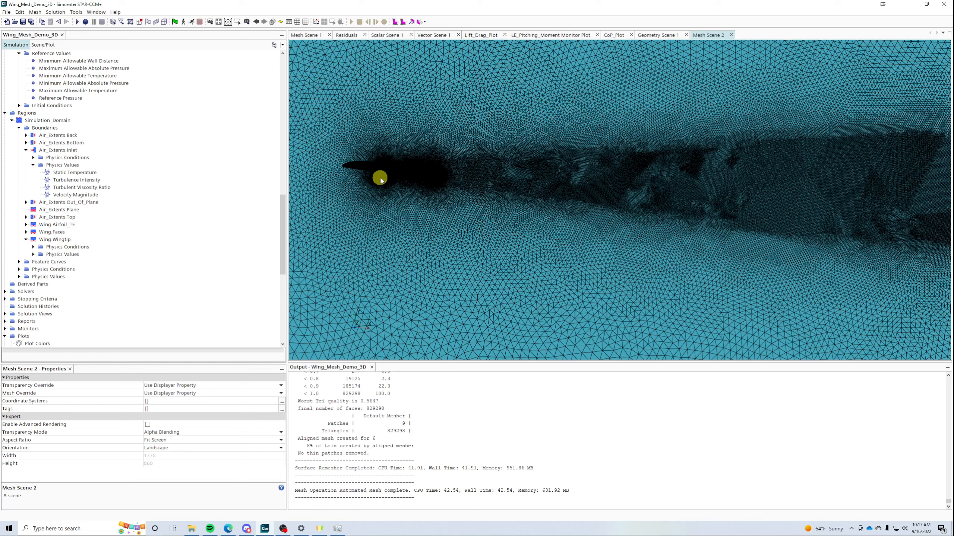
drag(446, 173, 490, 189)
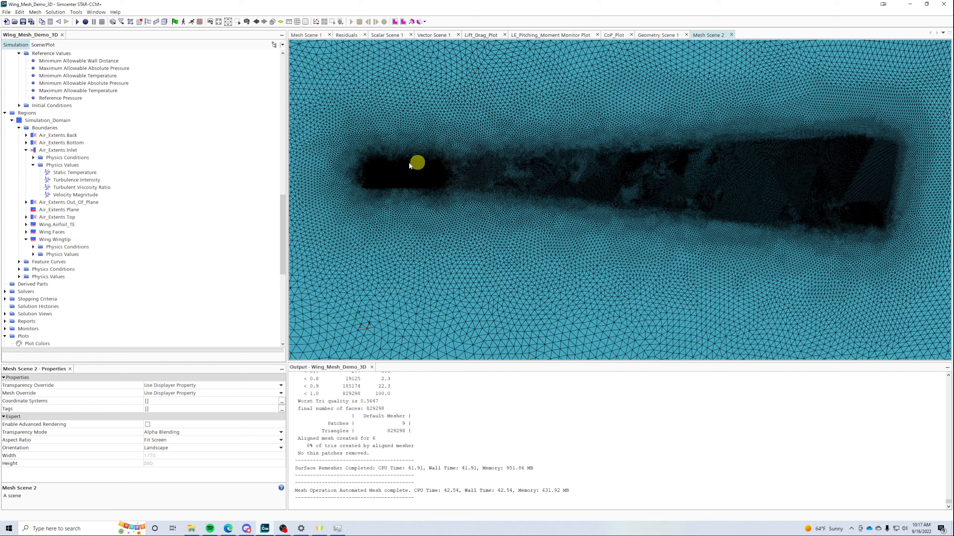
drag(345, 168, 378, 188)
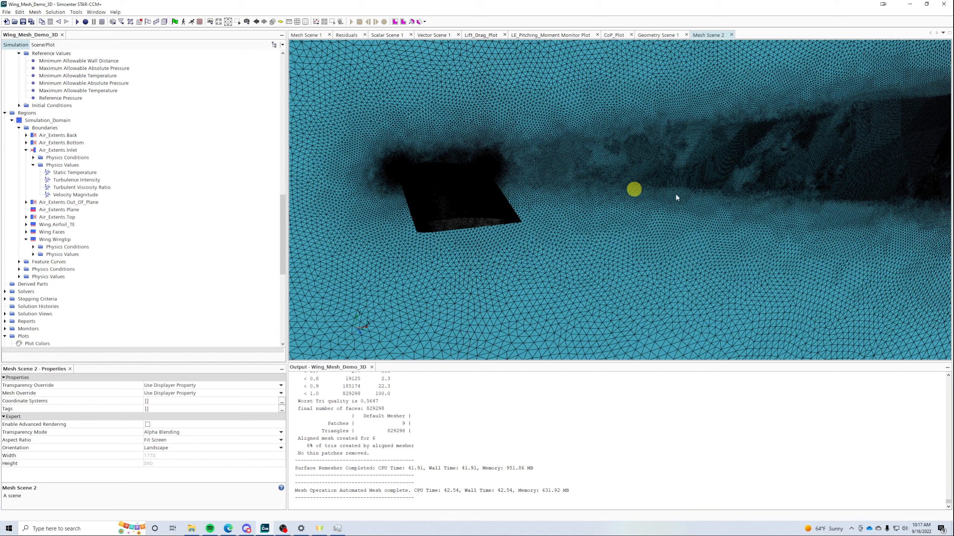
- Generate the volume mesh by executing the complete Automated Mesh operation
scroll(101, 203, up, 11)
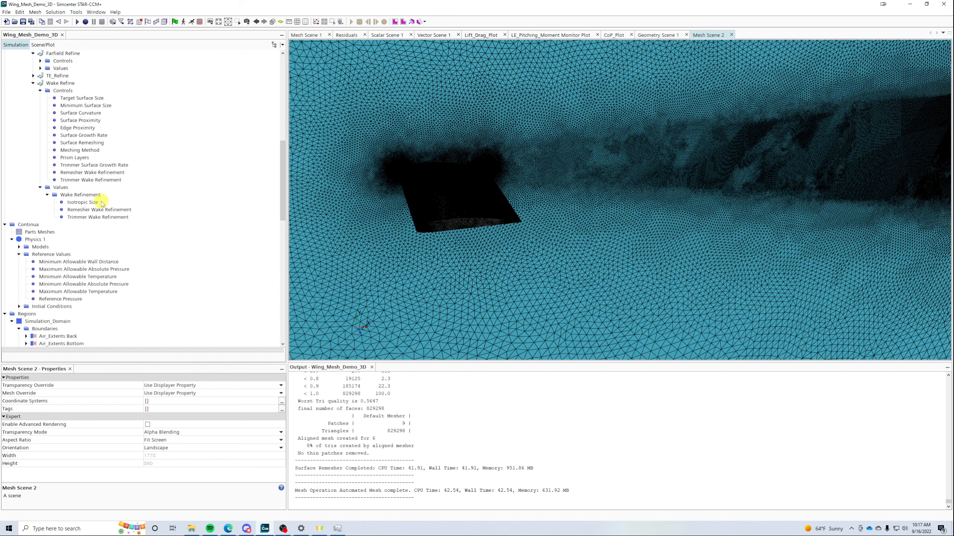
scroll(101, 205, up, 9)
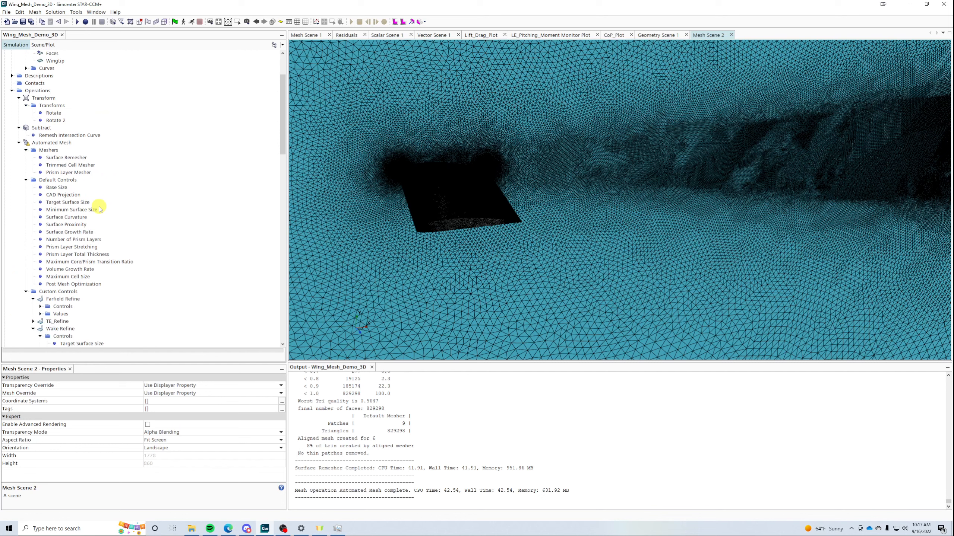
right_click(61, 145)
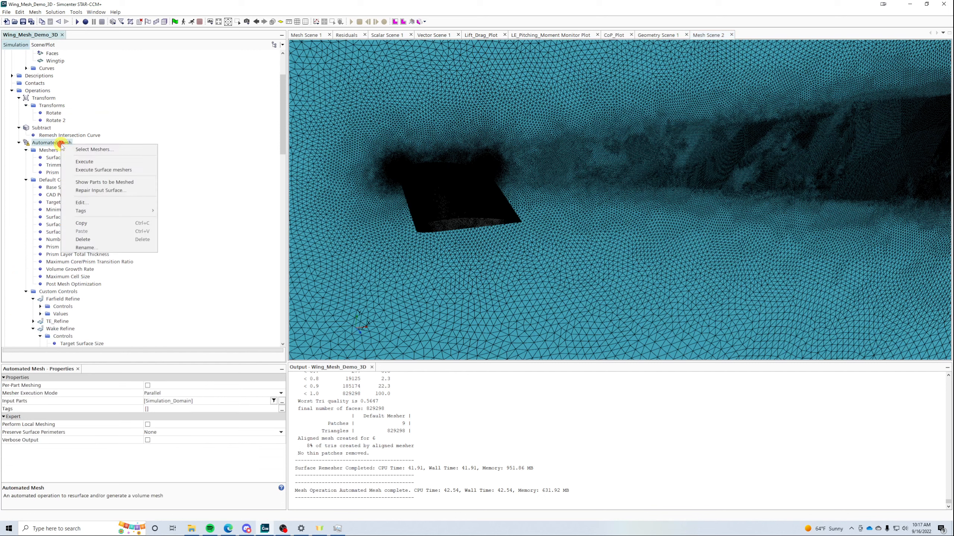
click(102, 165)
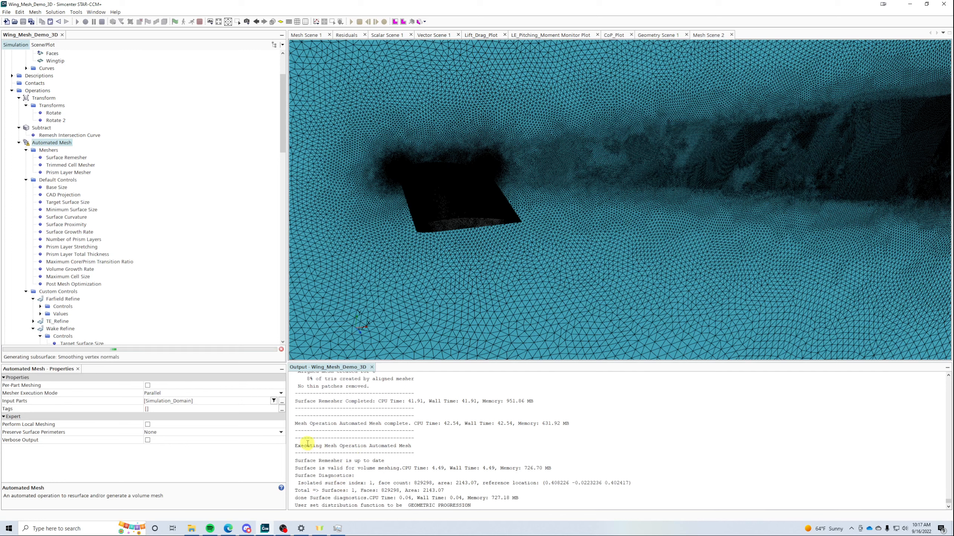
- Follow the meshing log through the surface check, the prism layer subsurface stage and the trimmer stage
drag(296, 447, 411, 462)
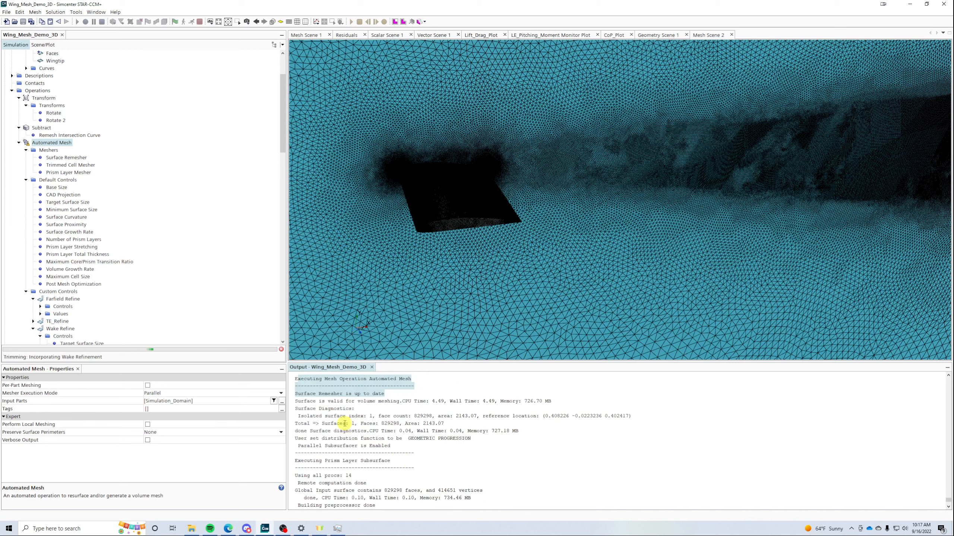
drag(298, 402, 479, 450)
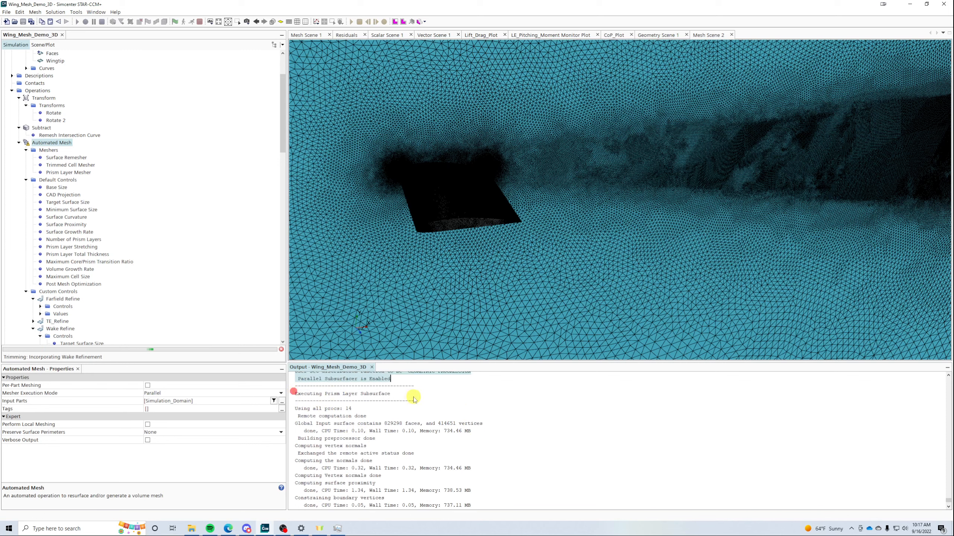
drag(389, 394, 301, 394)
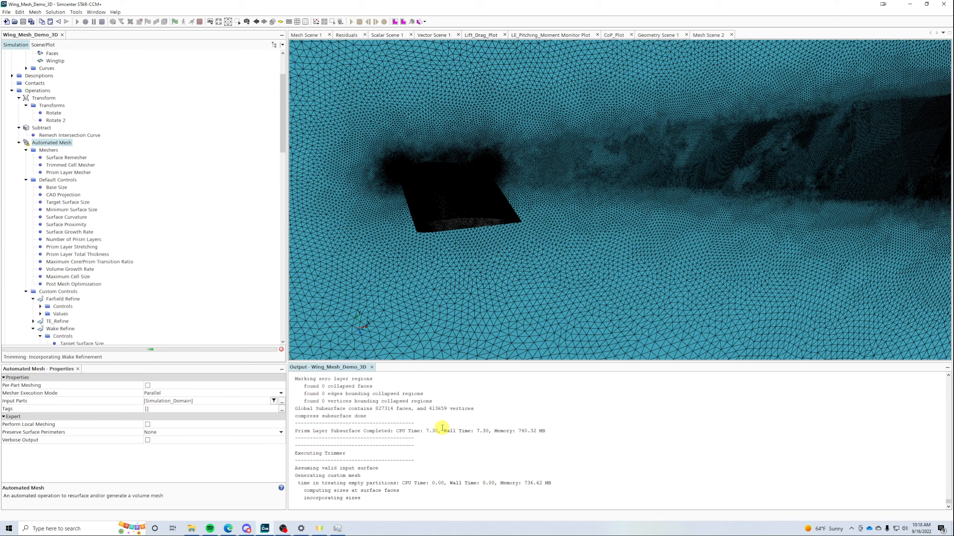
drag(315, 435, 541, 432)
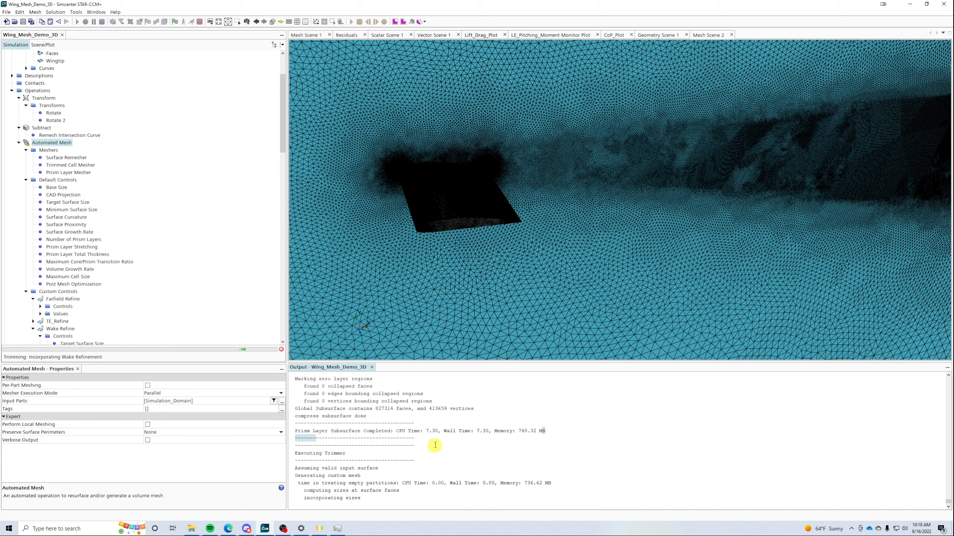
drag(295, 453, 395, 455)
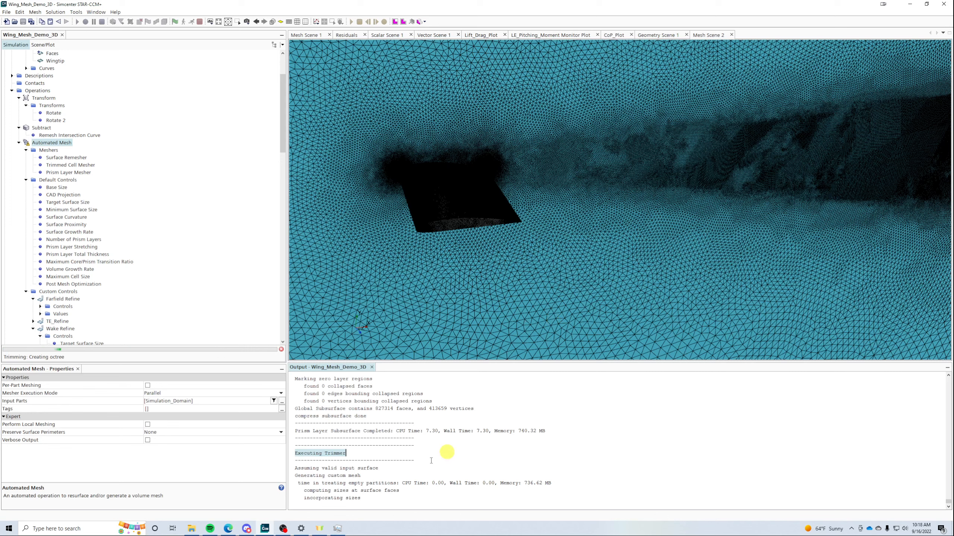
- Switch to Task Manager's CPU performance view, open Resource Monitor from it, place it over the mesh scene and close Task Manager
click(337, 528)
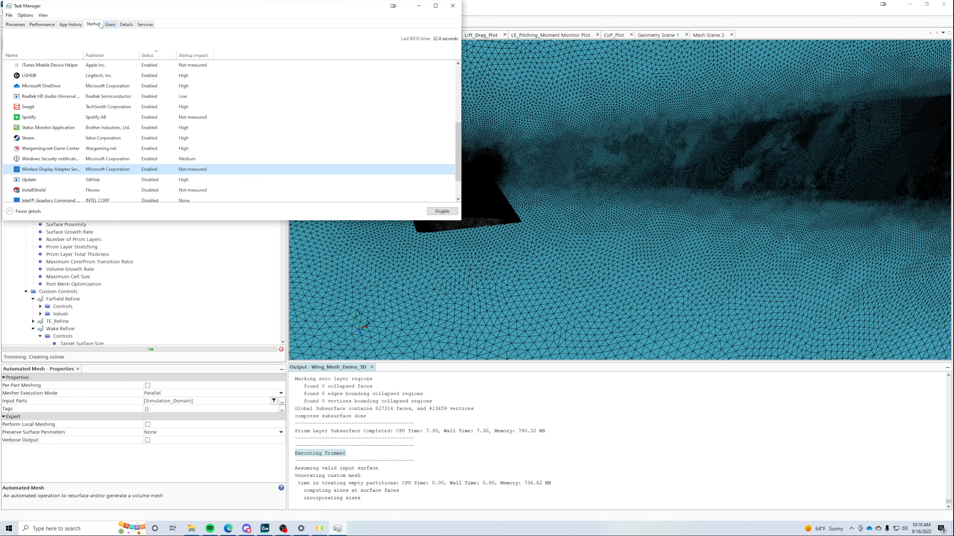
click(43, 26)
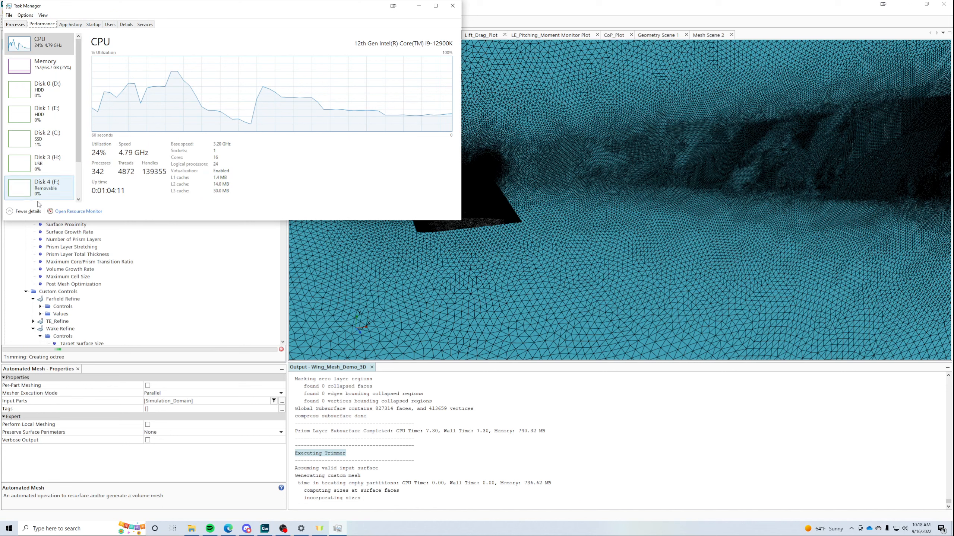
click(79, 212)
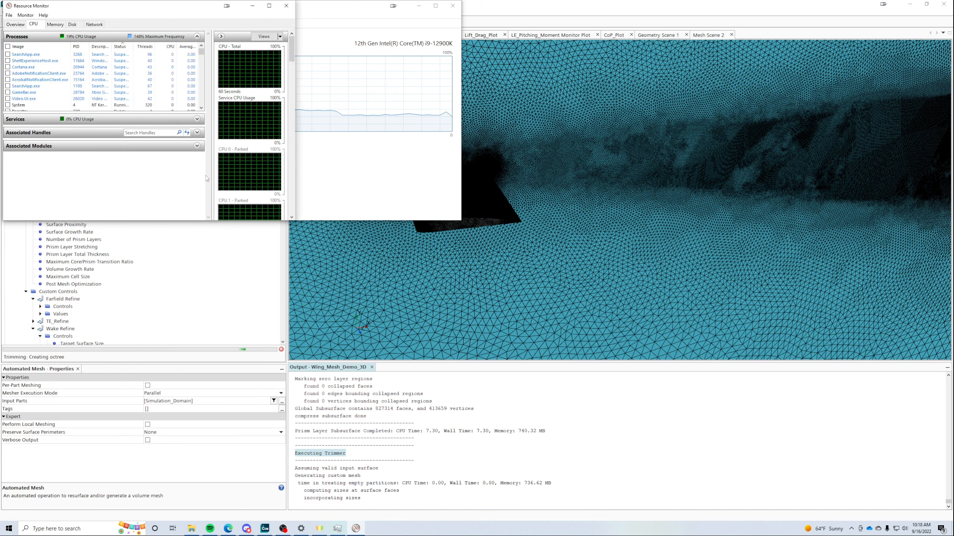
drag(157, 6, 700, 101)
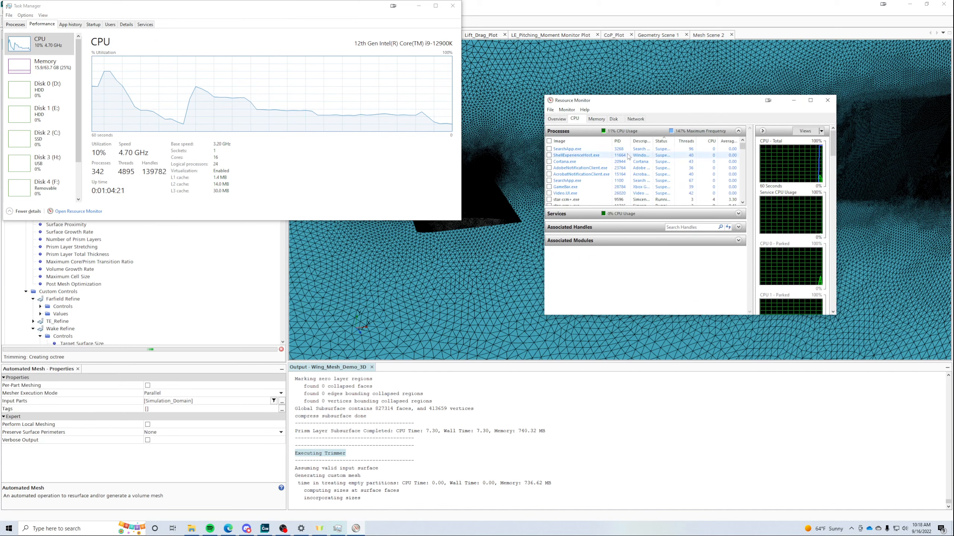
click(285, 20)
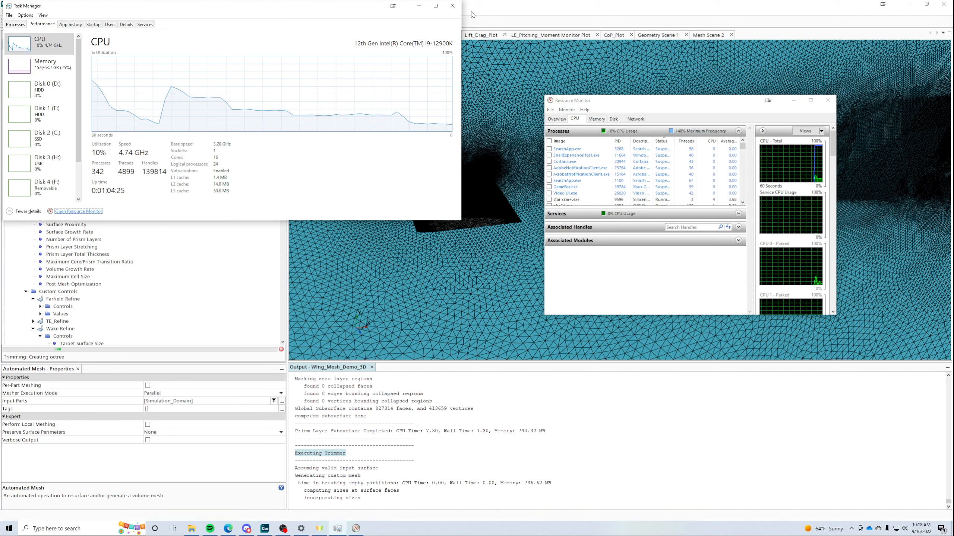
click(452, 6)
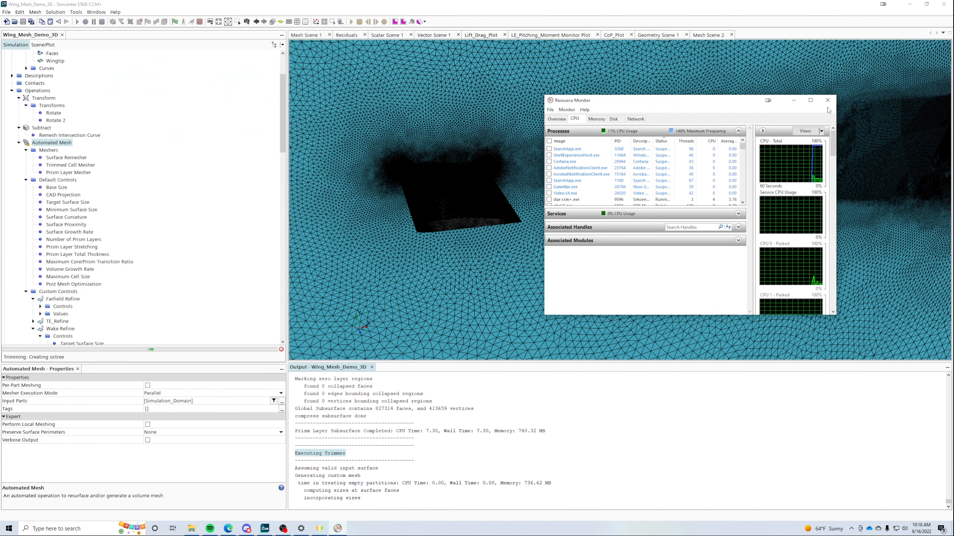
- Show small CPU graphs in an enlarged Resource Monitor window and check the load on each core during meshing
click(817, 131)
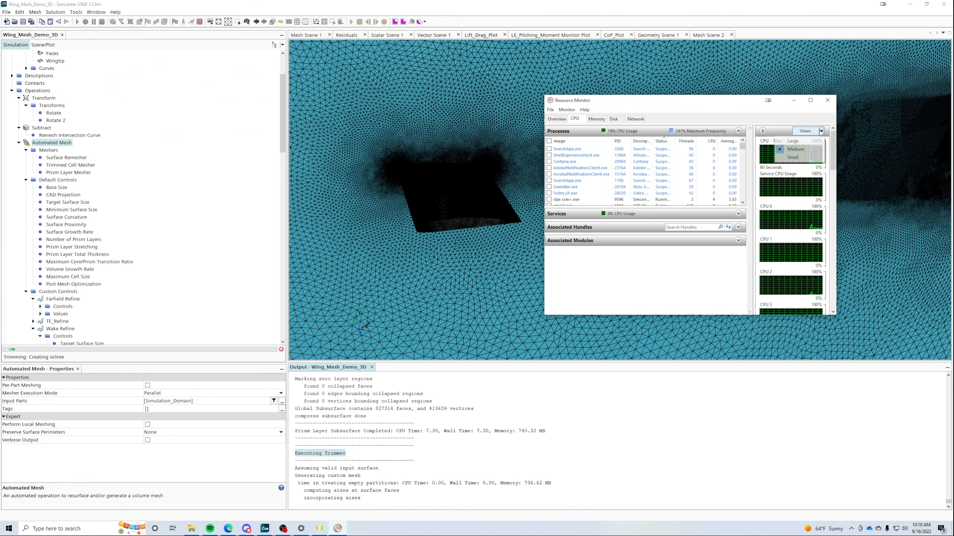
click(792, 158)
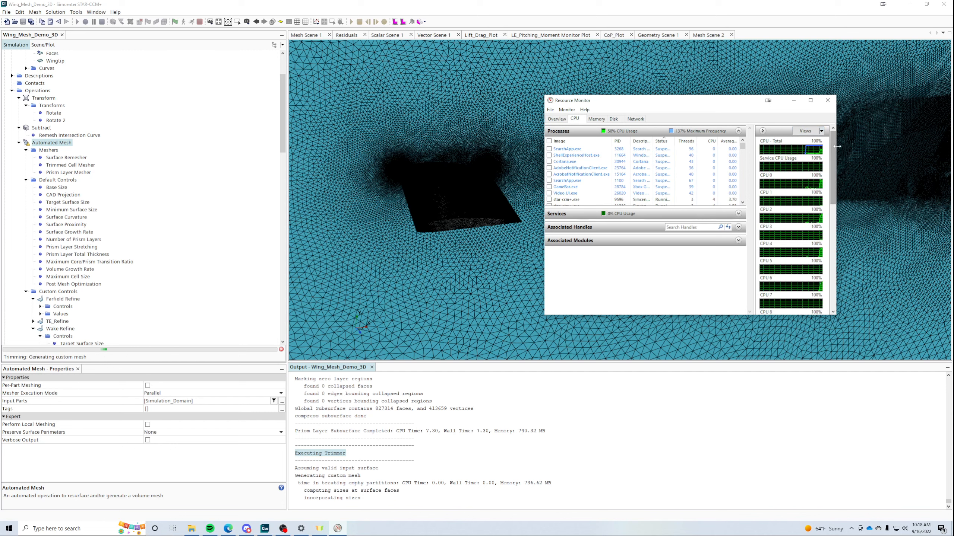
drag(836, 150, 923, 154)
drag(793, 315, 793, 415)
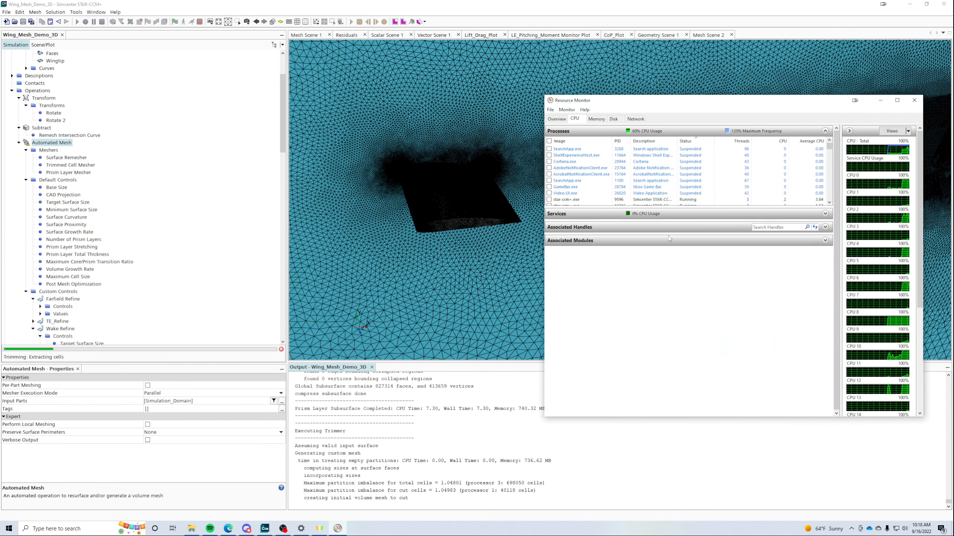
scroll(852, 349, down, 5)
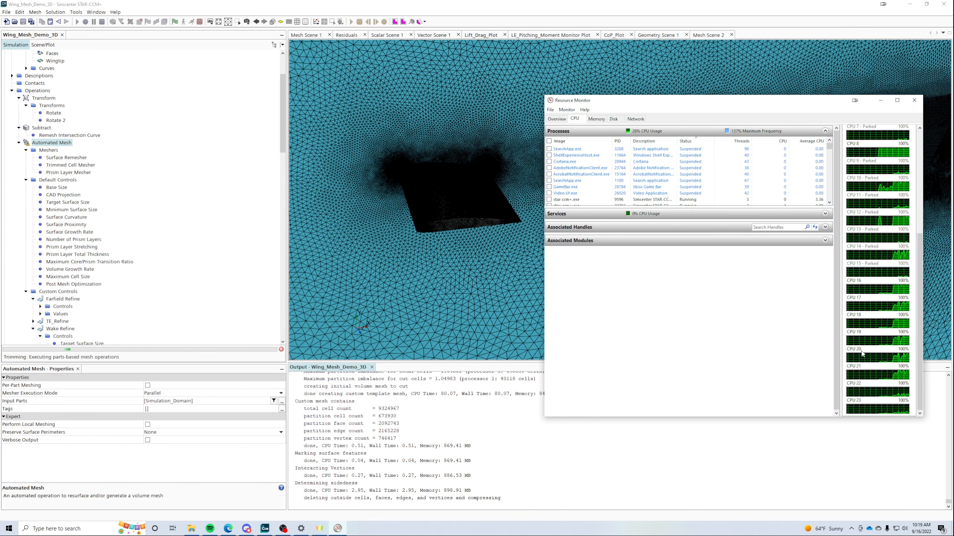
scroll(861, 353, up, 3)
scroll(861, 353, up, 3)
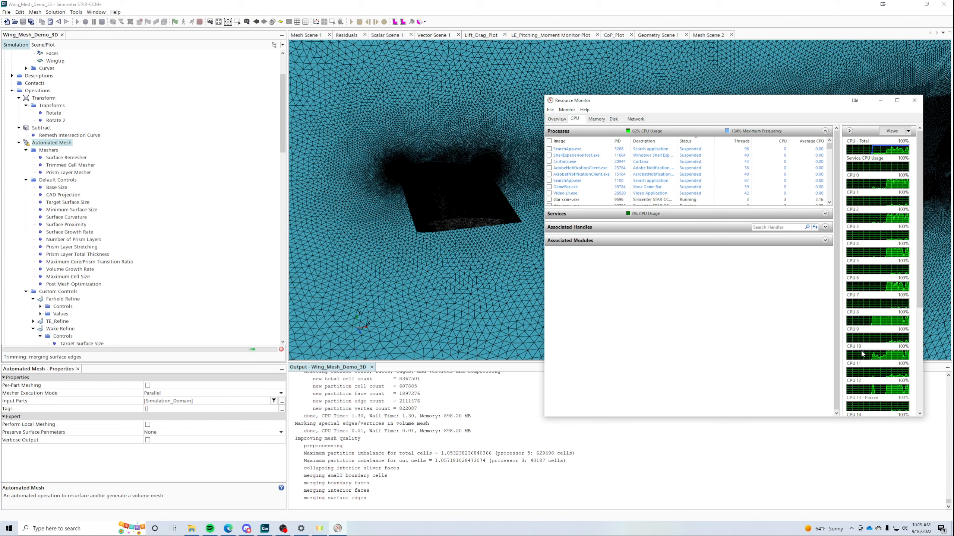
scroll(861, 353, down, 5)
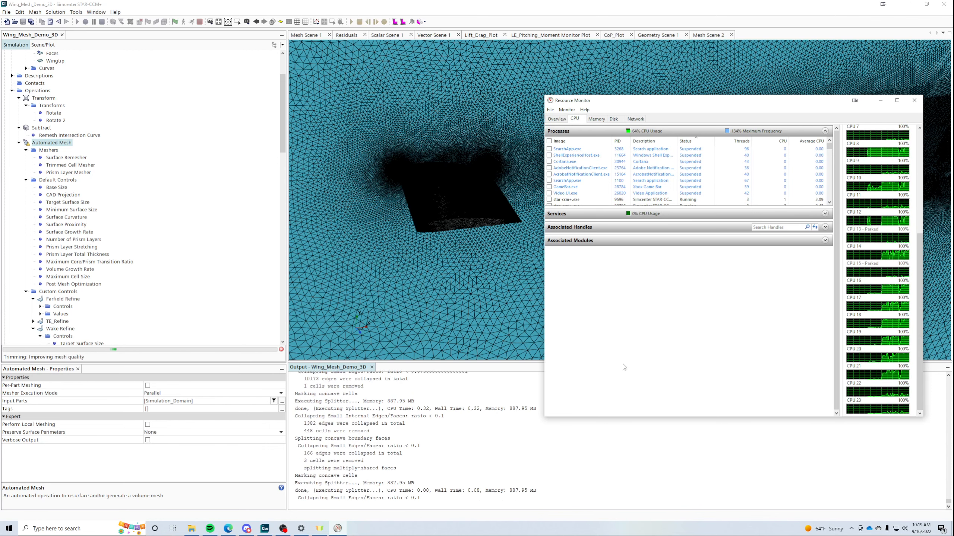
- Return to STAR-CCM+ and check the volume mesh's total cell count in the output log
click(448, 400)
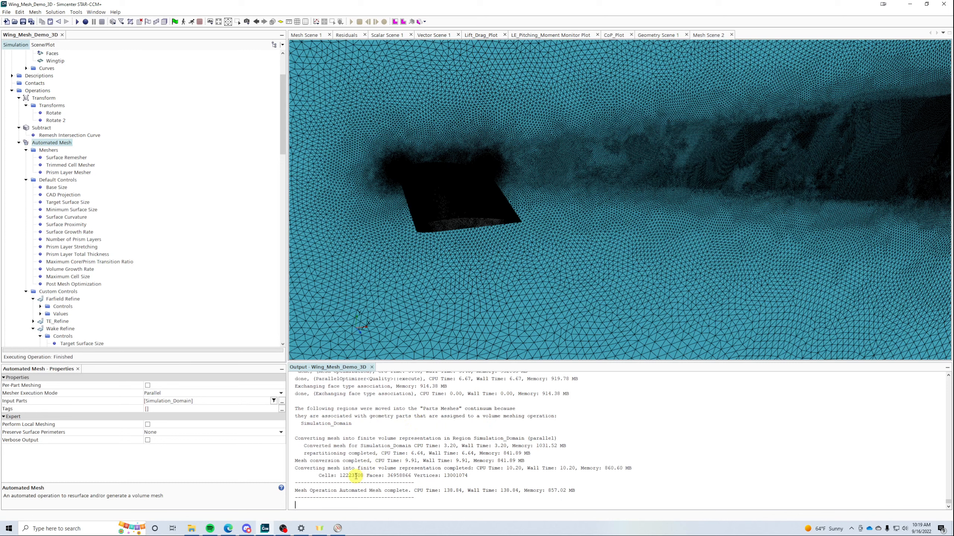
drag(355, 476, 346, 476)
drag(362, 477, 345, 477)
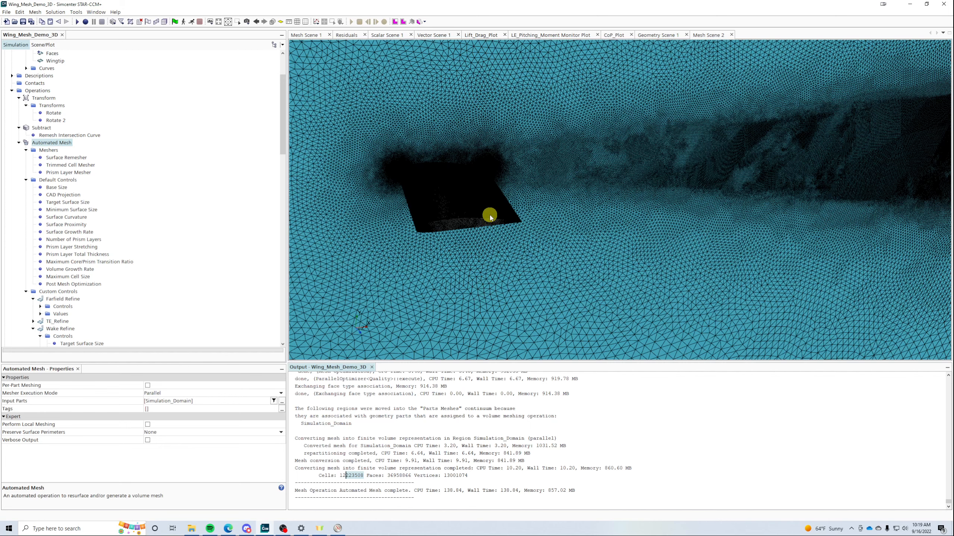
- Set the representation of the Mesh 1 displayer in Mesh Scene 2 to Latest Surface/Volume and view the trimmed mesh around the wing
scroll(490, 217, down, 2)
scroll(230, 255, down, 20)
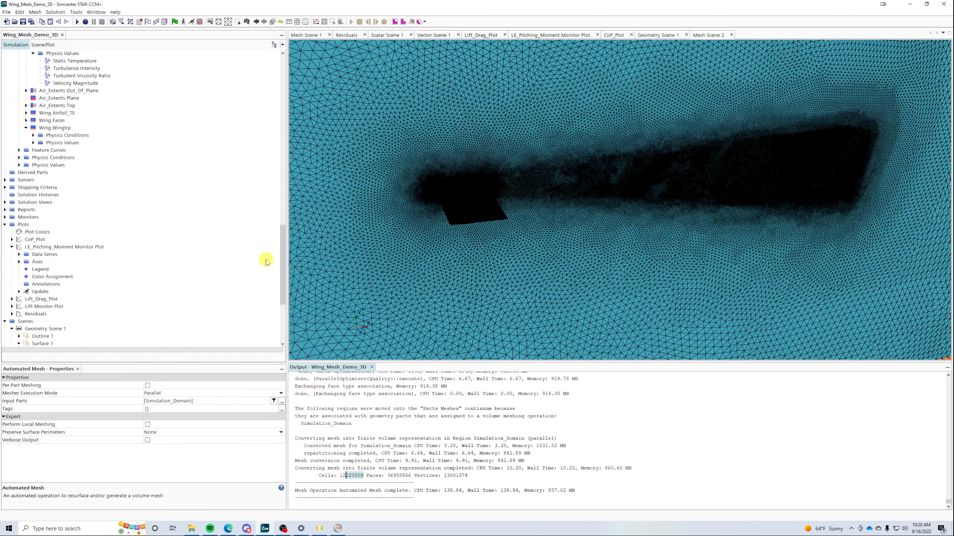
scroll(266, 262, down, 6)
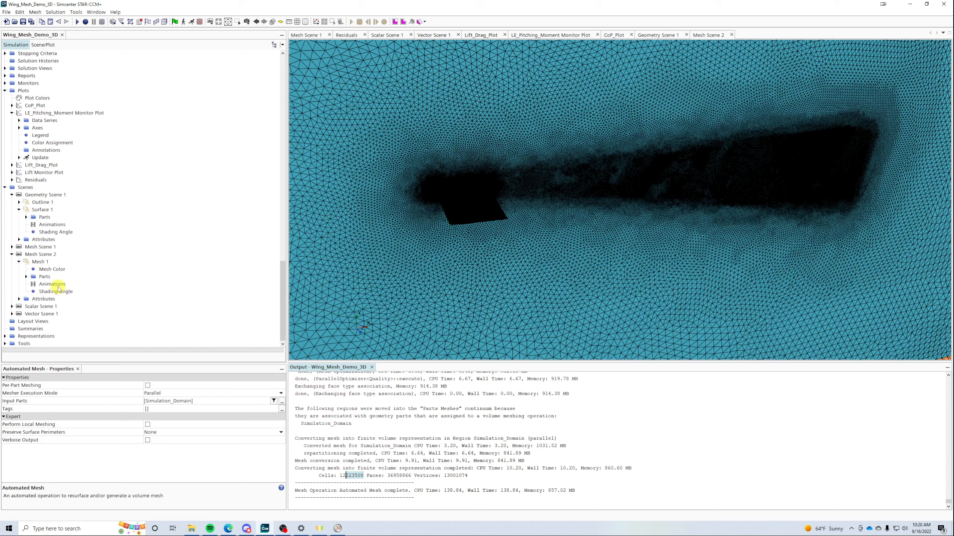
click(40, 262)
scroll(190, 455, down, 3)
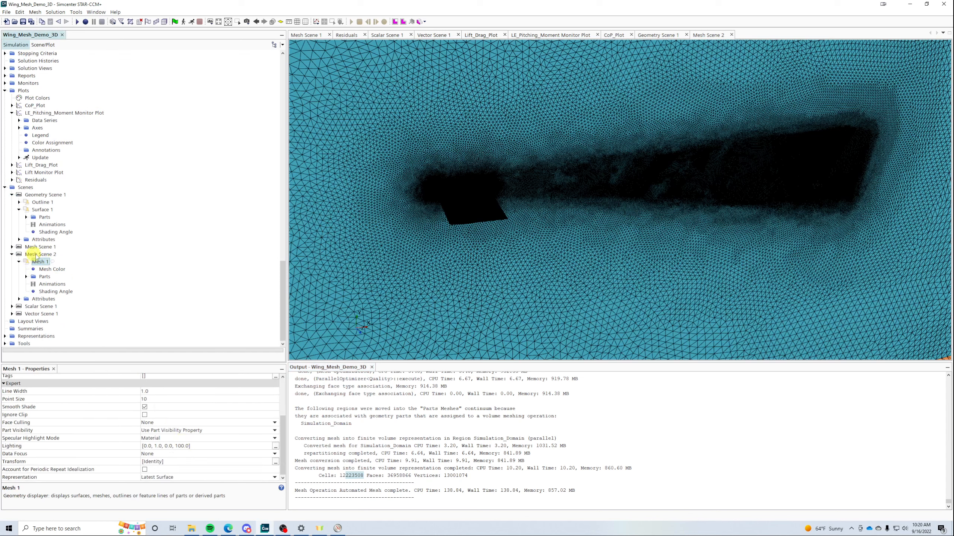
click(148, 478)
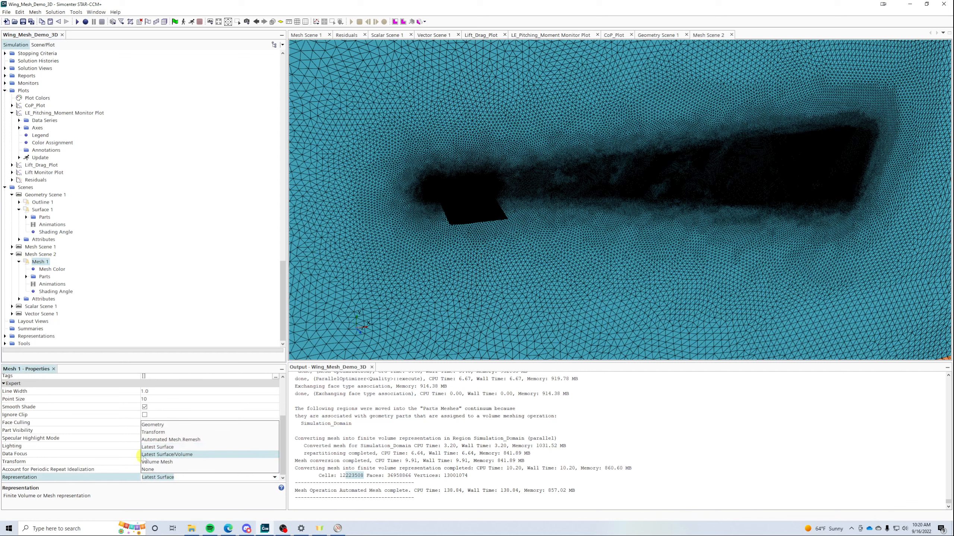
click(201, 455)
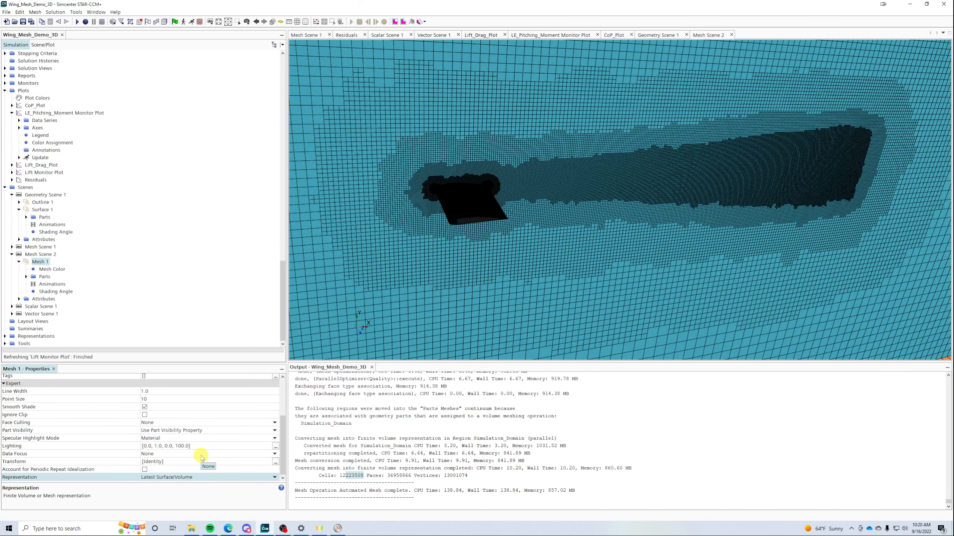
drag(455, 240, 442, 218)
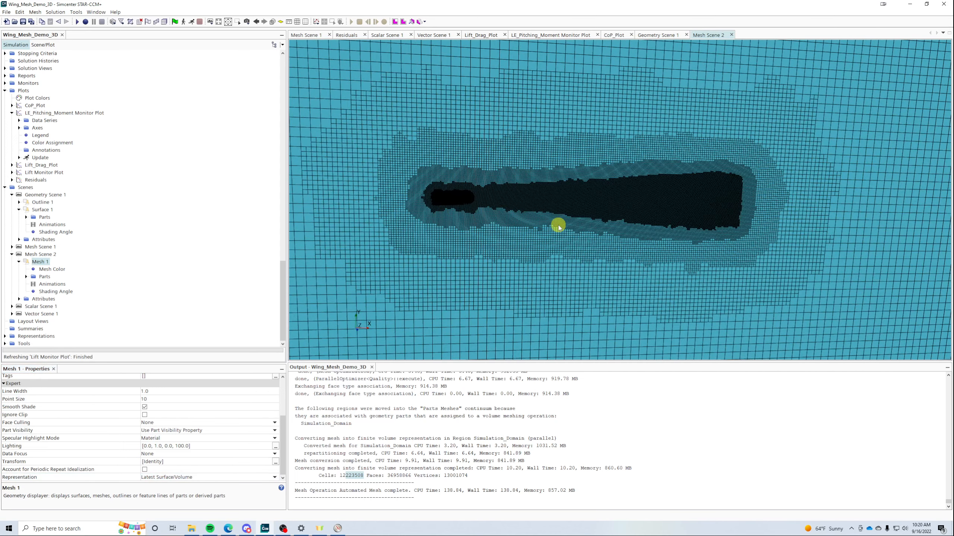
- Examine the trimmed volume mesh up close around the wing's leading edge, across its upper surface and in the prism layers at the trailing edge
drag(559, 226, 484, 204)
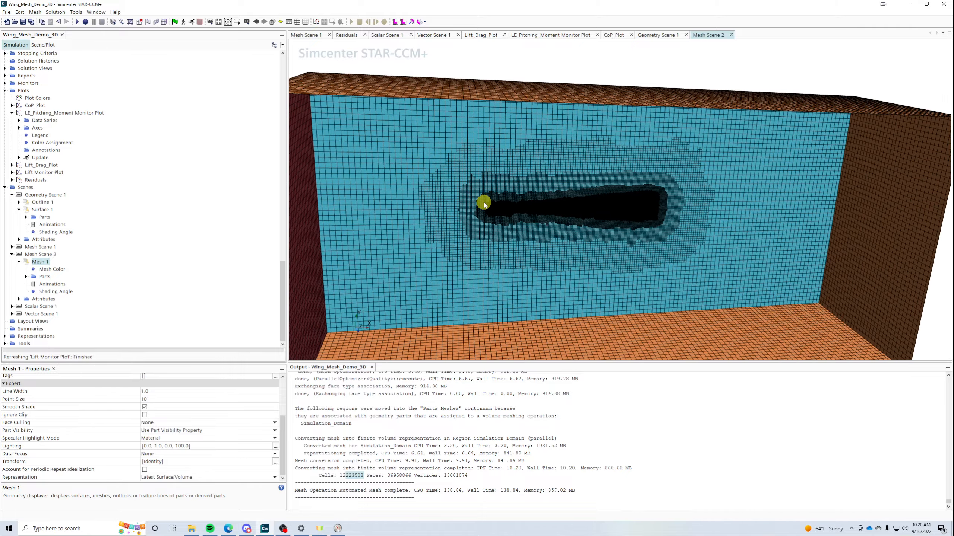
scroll(485, 204, up, 10)
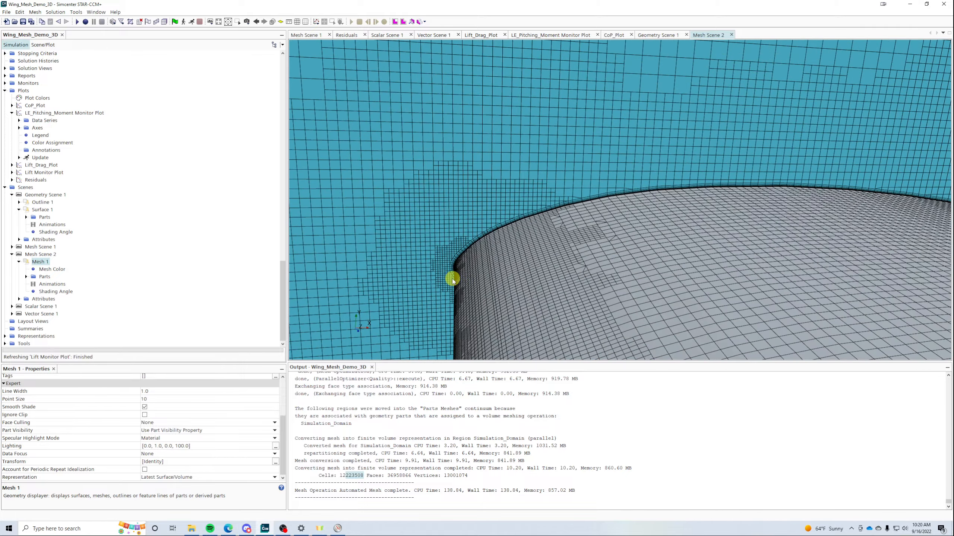
scroll(452, 270, up, 5)
scroll(449, 258, down, 6)
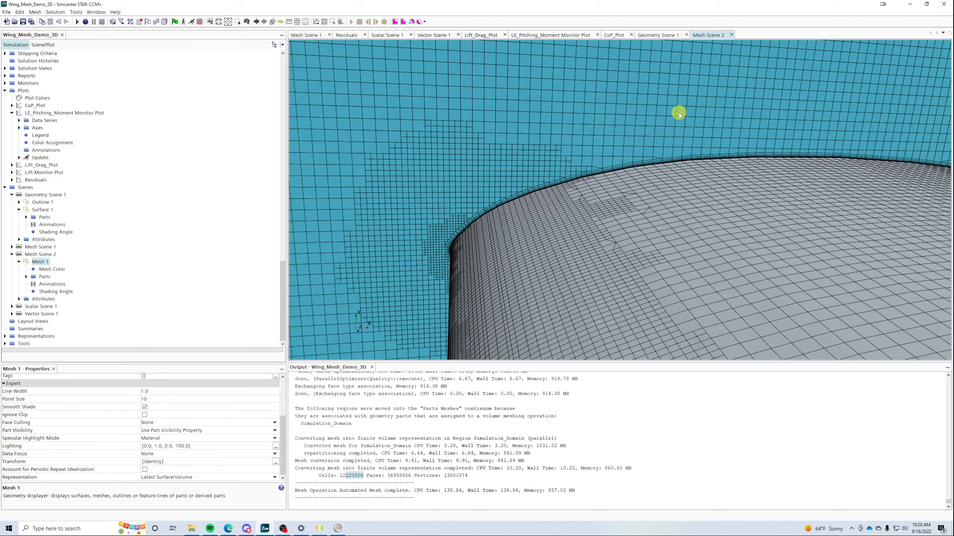
drag(679, 112, 581, 140)
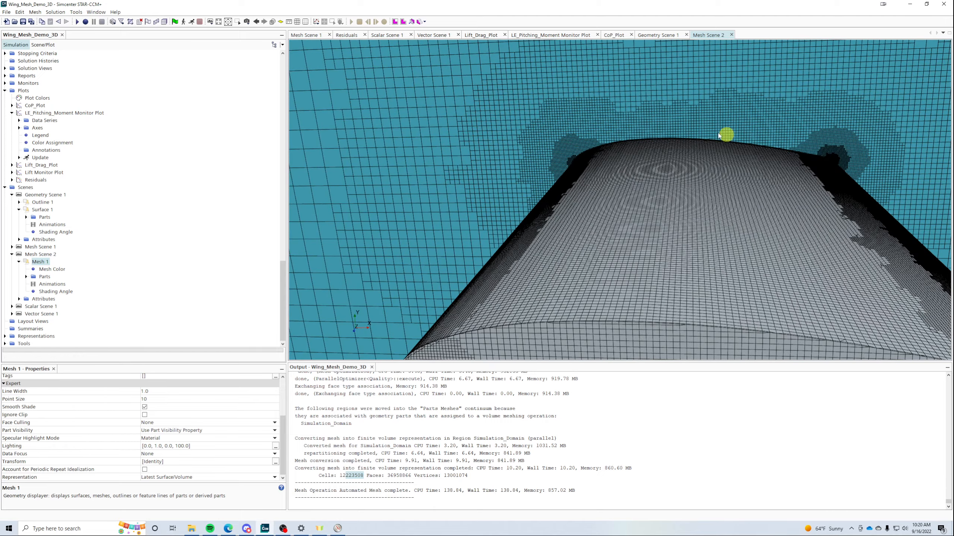
drag(719, 135, 667, 151)
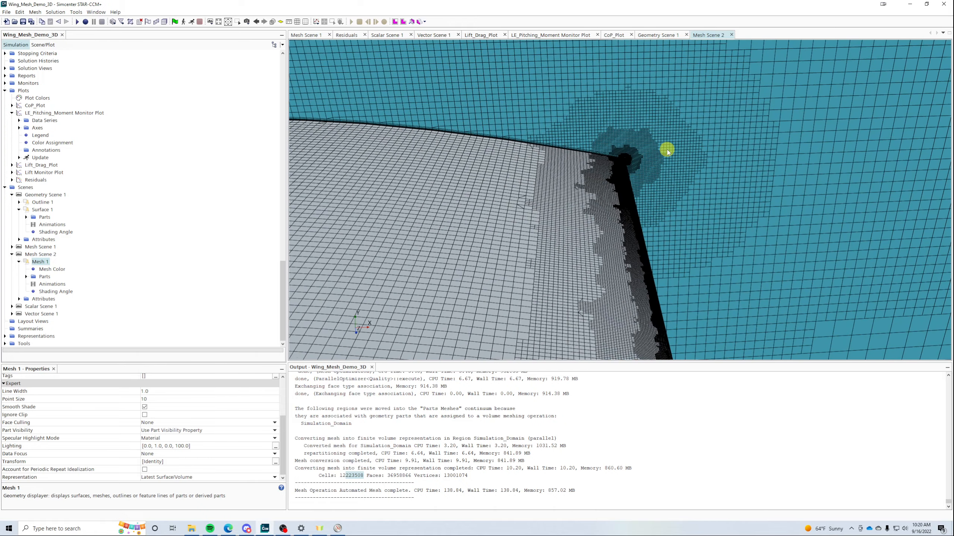
drag(487, 127, 592, 166)
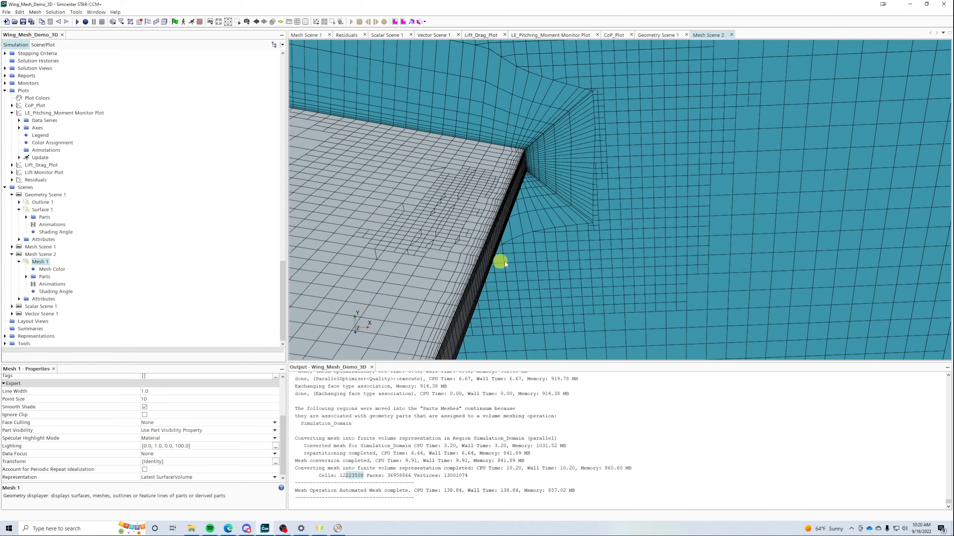
drag(465, 165, 525, 196)
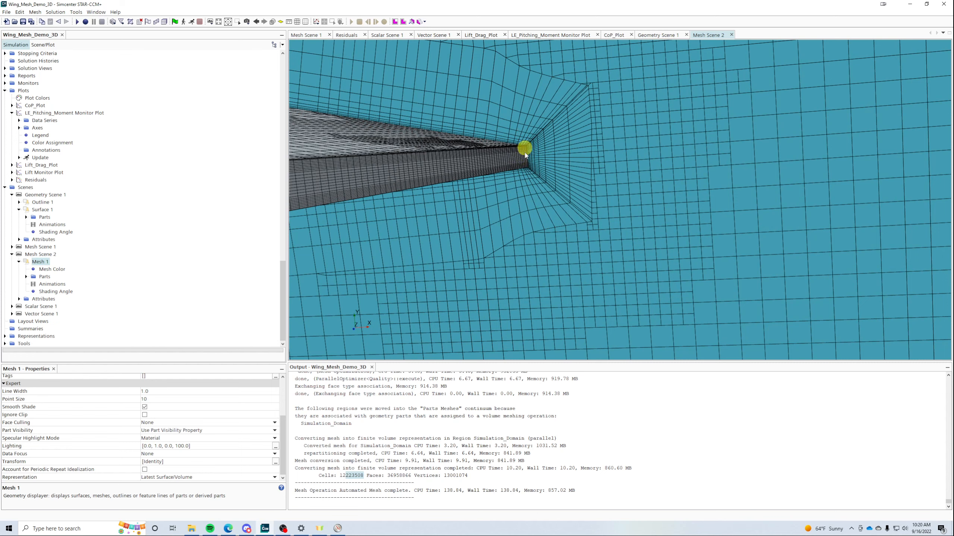
drag(518, 166, 526, 175)
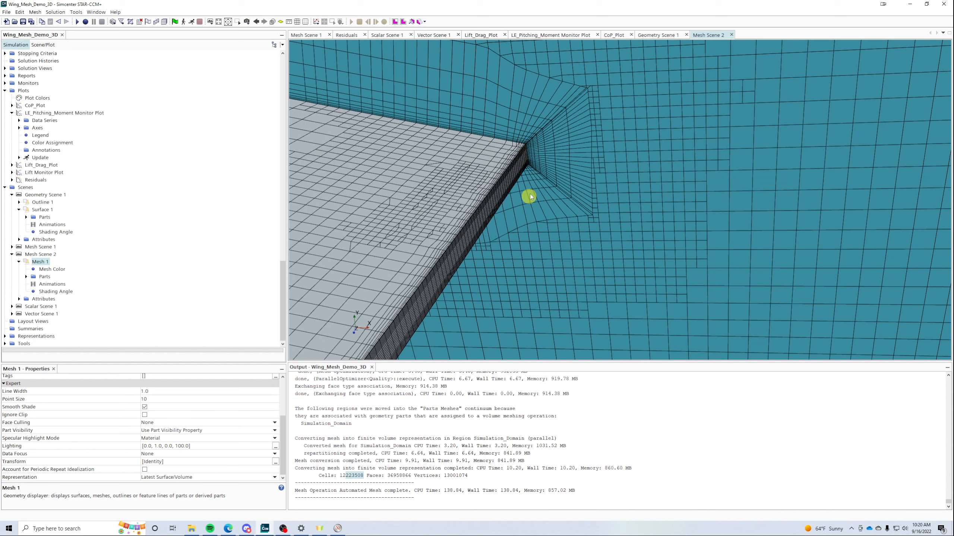
- Examine the prism layers and surrounding volume mesh along the wing's upper surface and at its trailing edge
scroll(148, 236, up, 15)
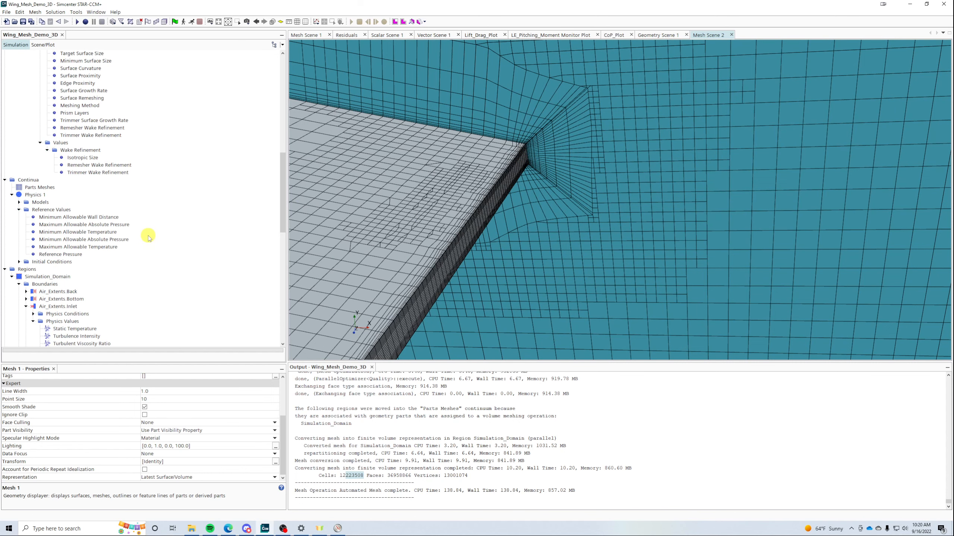
scroll(148, 235, up, 4)
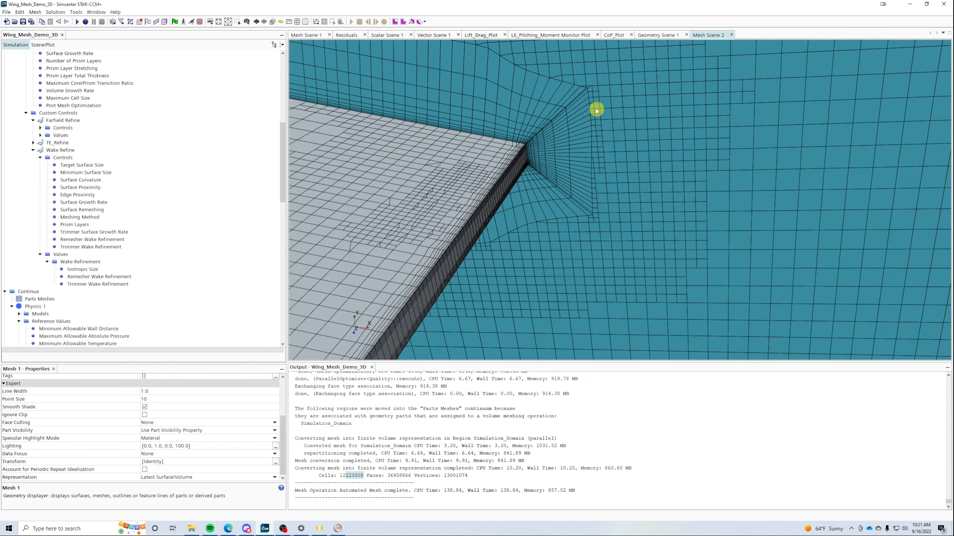
scroll(597, 108, up, 2)
scroll(566, 135, up, 2)
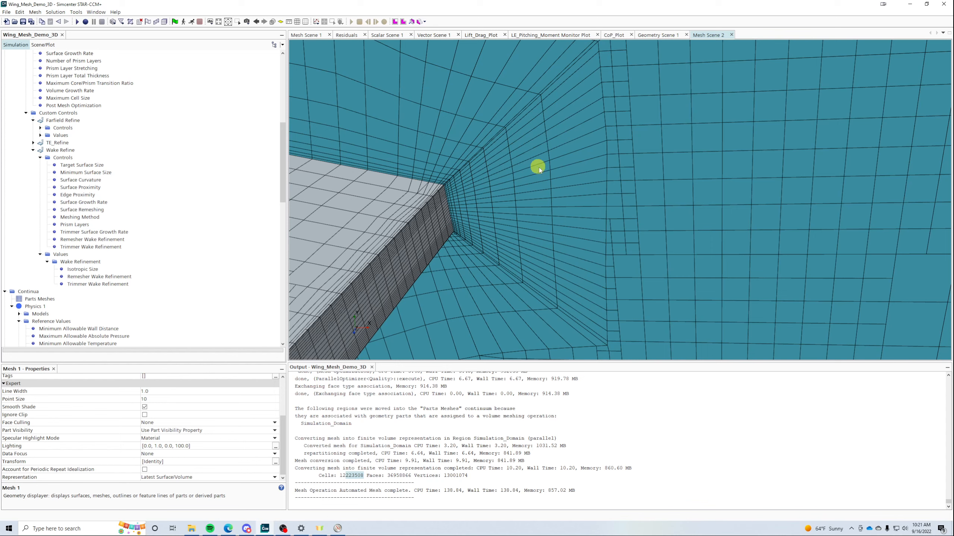
drag(493, 137, 523, 153)
scroll(509, 156, down, 7)
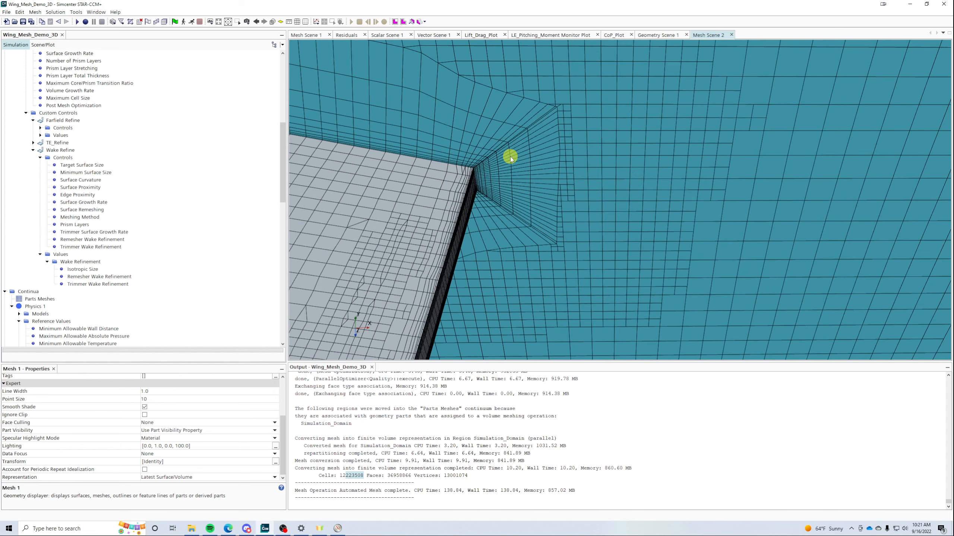
scroll(646, 193, down, 4)
scroll(389, 125, up, 7)
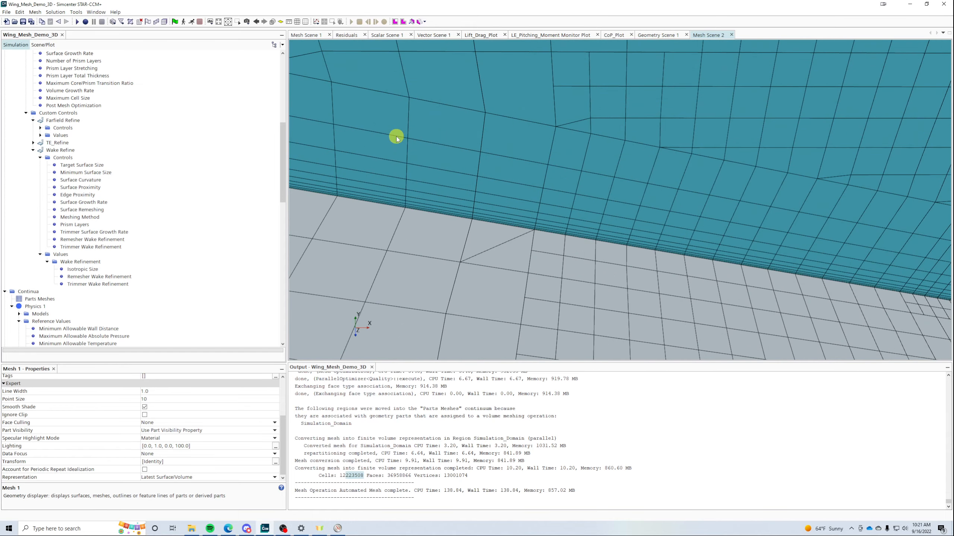
drag(408, 143, 412, 117)
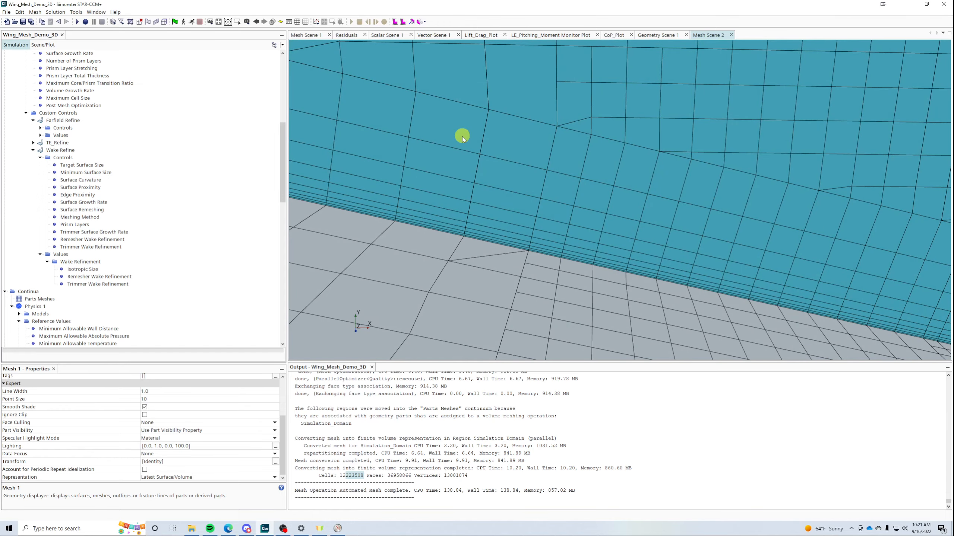
scroll(491, 156, down, 10)
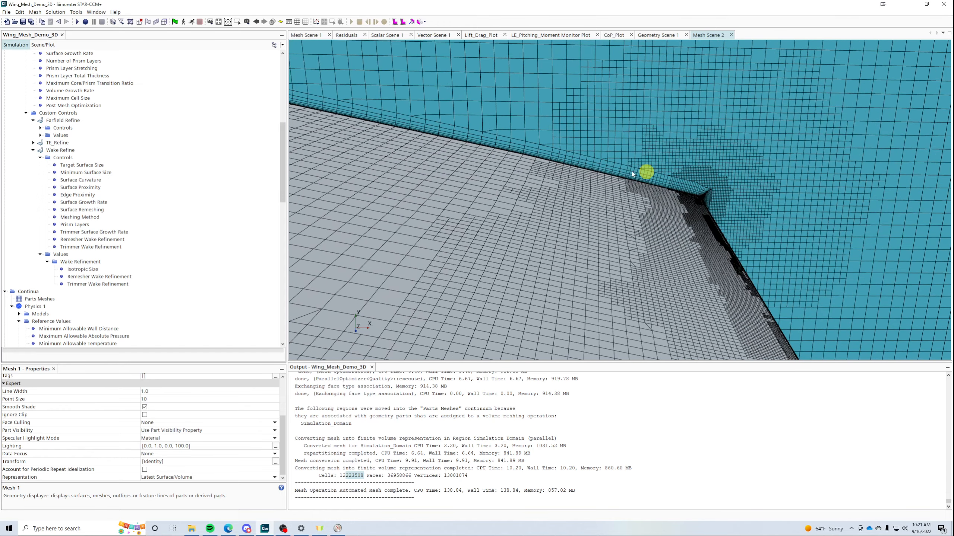
scroll(617, 162, up, 8)
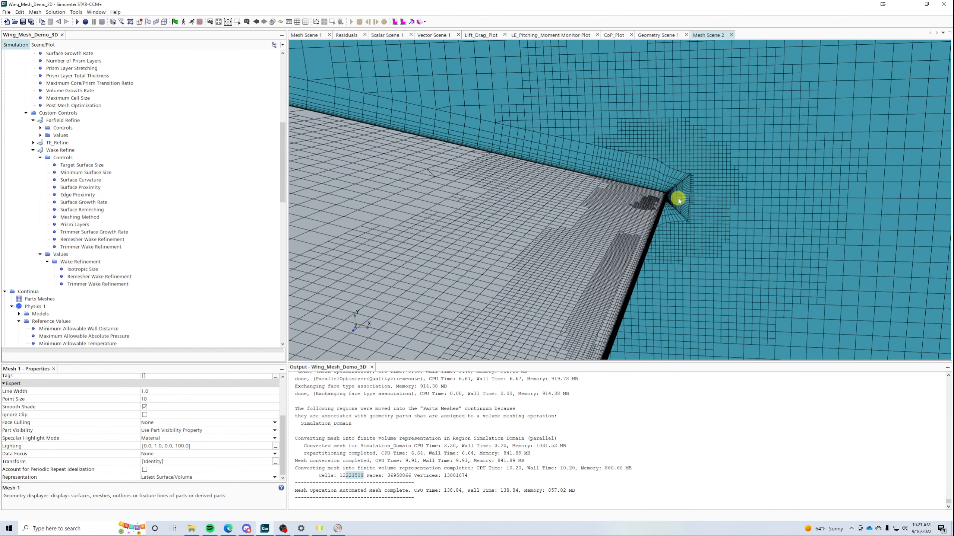
scroll(678, 198, up, 3)
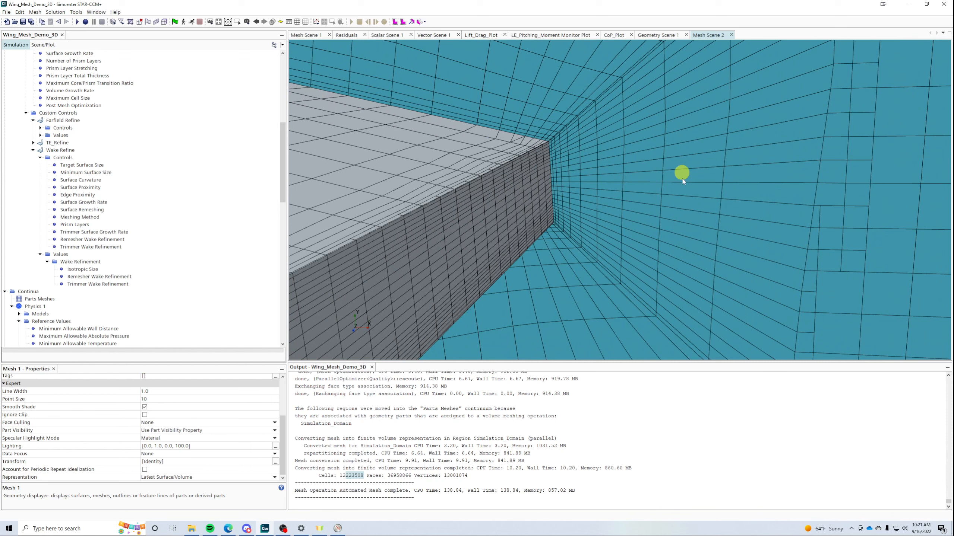
- Set the prism layers control of the TE_Refine surface control to Custom and enable customizing the total thickness
click(57, 143)
click(33, 142)
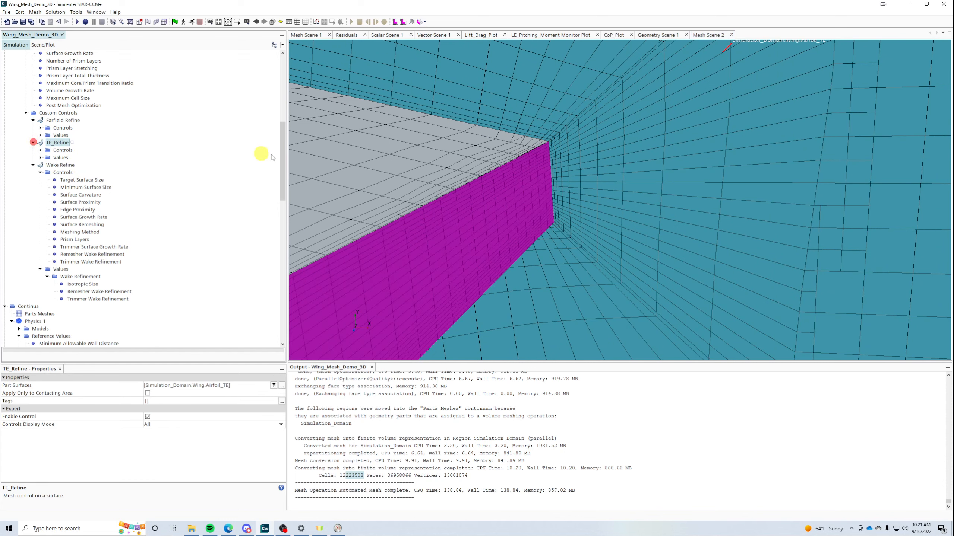
click(40, 150)
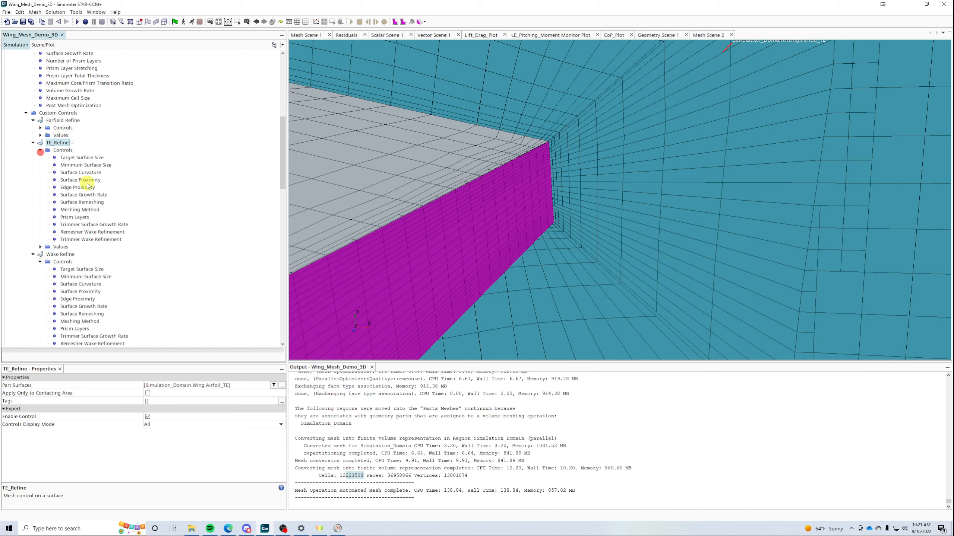
click(75, 217)
click(161, 385)
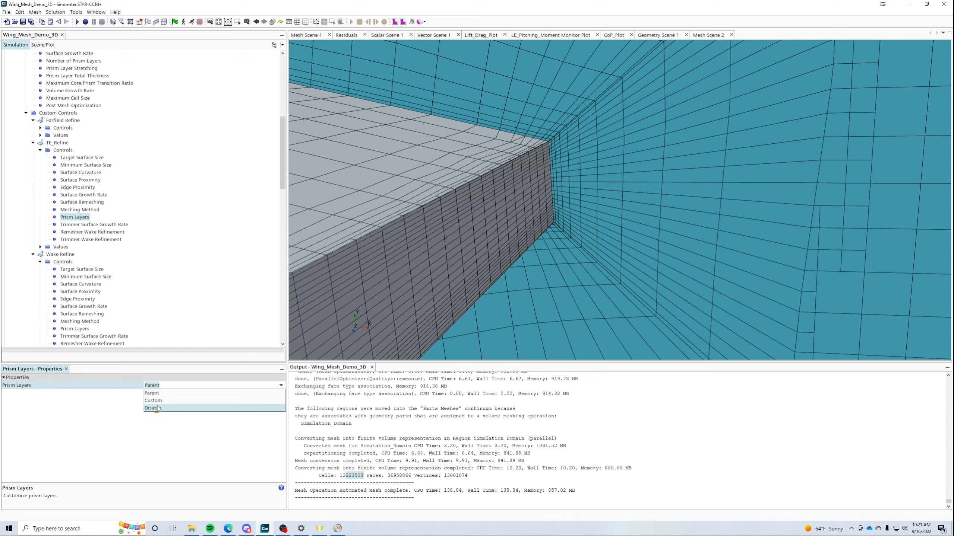
click(154, 401)
click(41, 247)
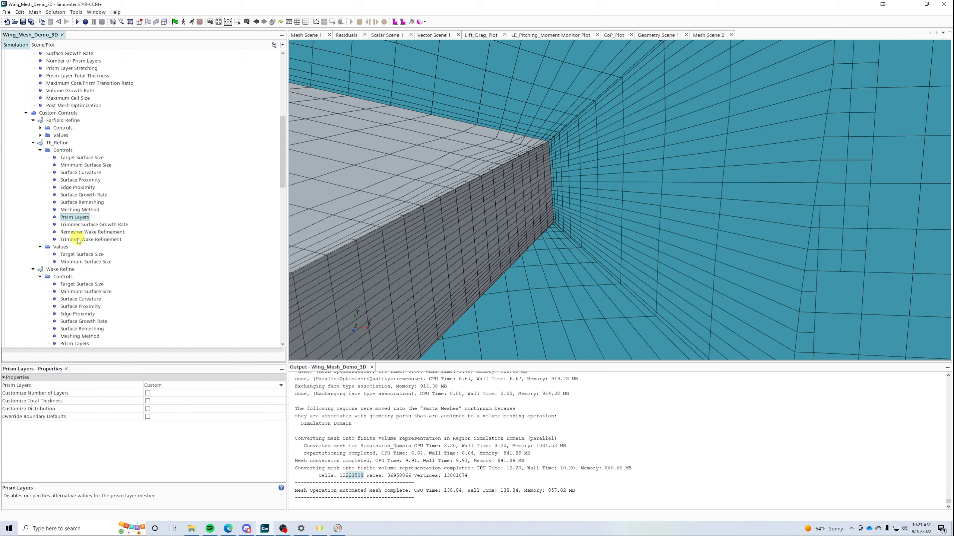
click(147, 400)
- Set the custom prism layer total thickness of TE_Refine to 12.5 percent of base
click(47, 262)
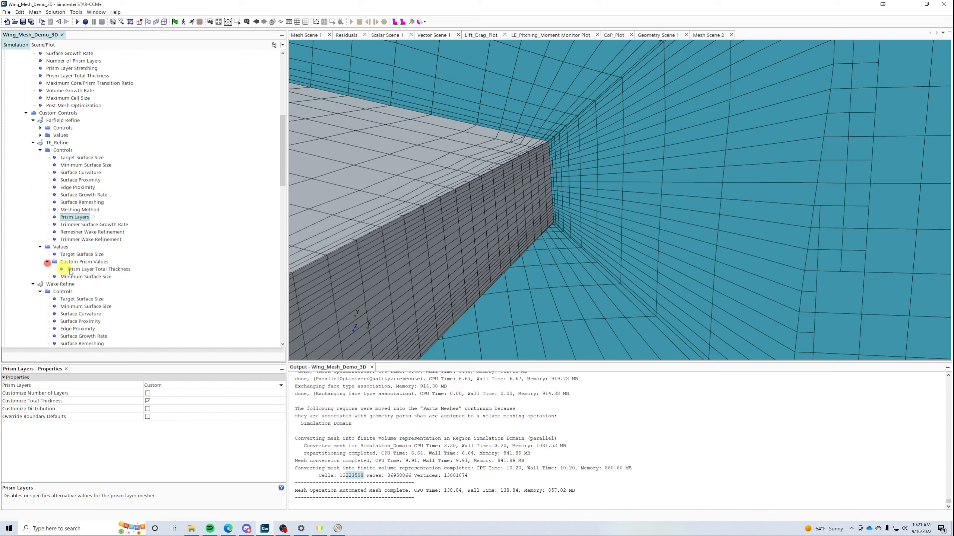
click(98, 269)
click(163, 393)
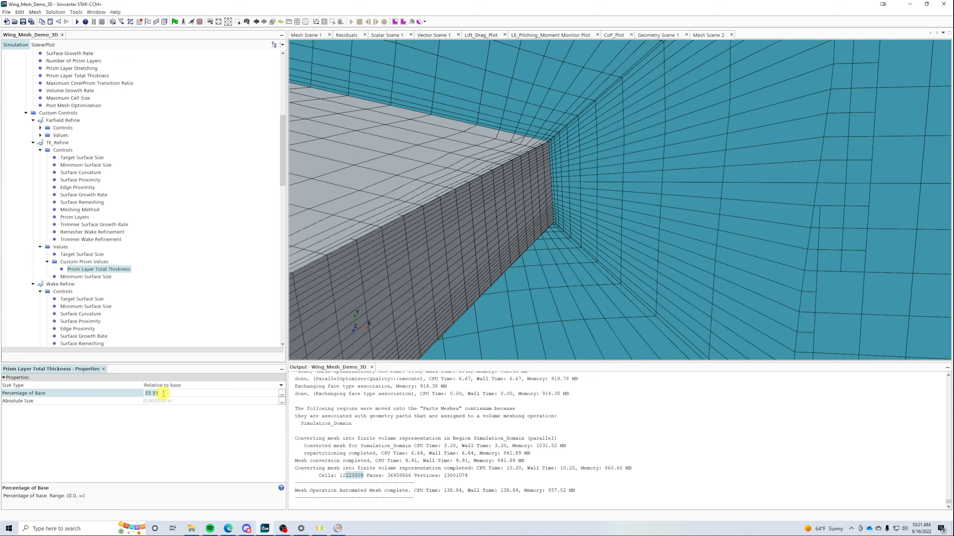
text(12.5)
key(Return)
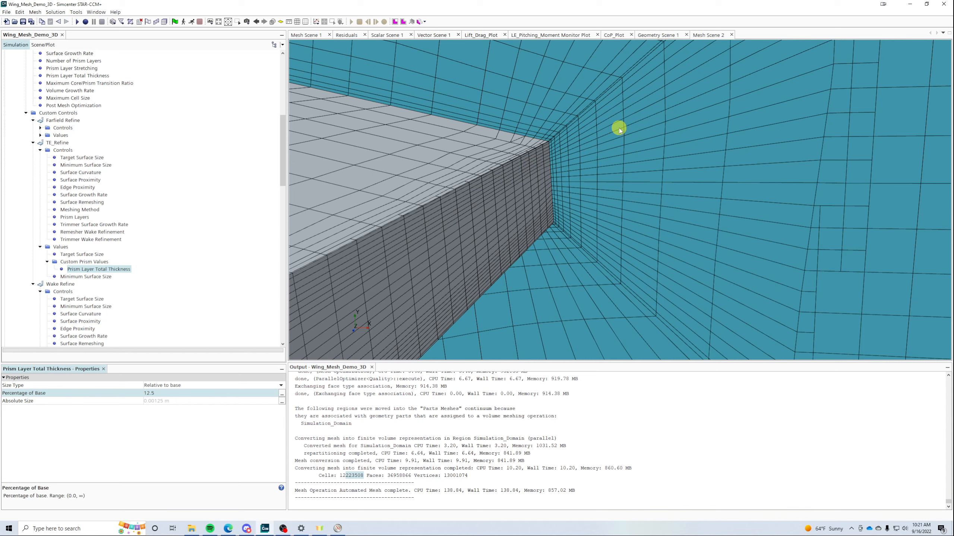
- Execute the Automated Mesh operation to regenerate the volume mesh, and highlight the surface remesher status line in the output log
scroll(619, 129, down, 5)
scroll(619, 129, down, 4)
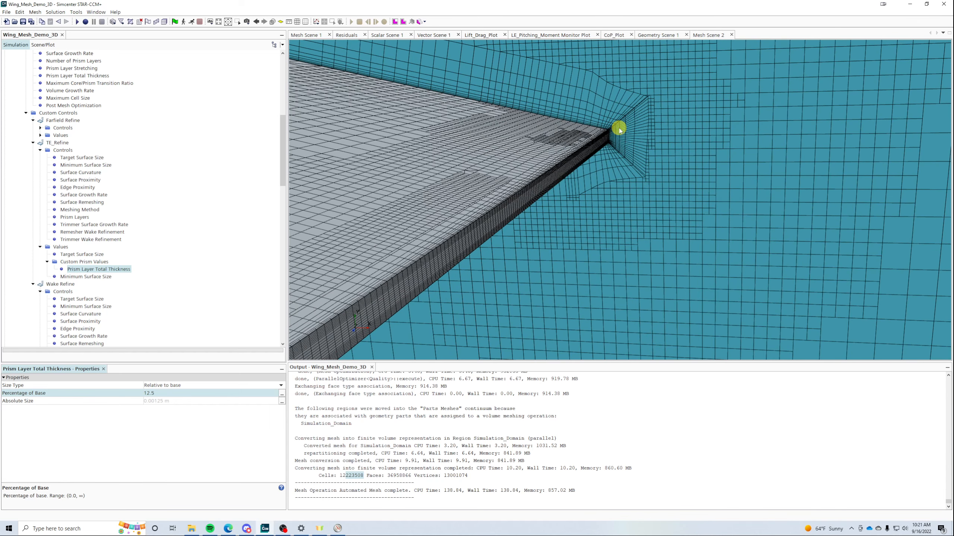
scroll(619, 129, up, 8)
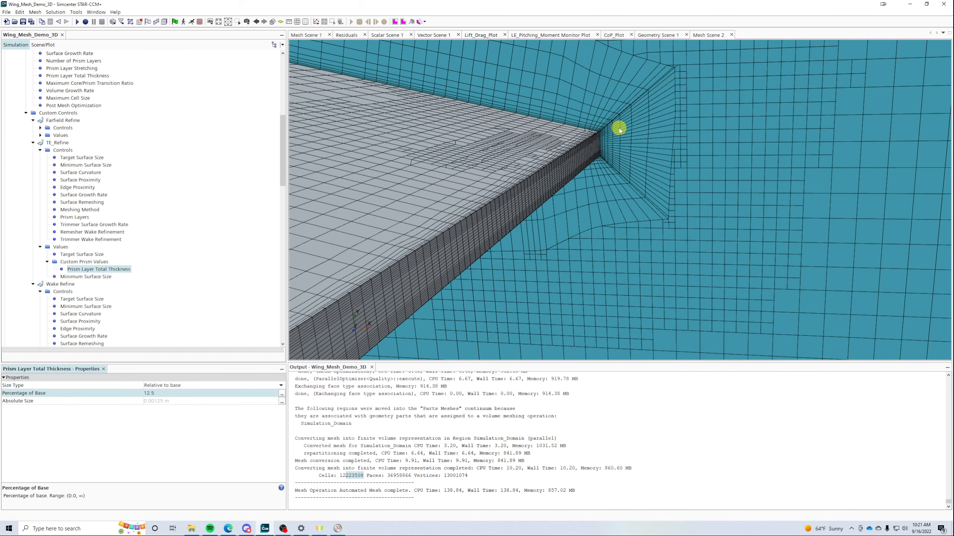
scroll(139, 274, up, 6)
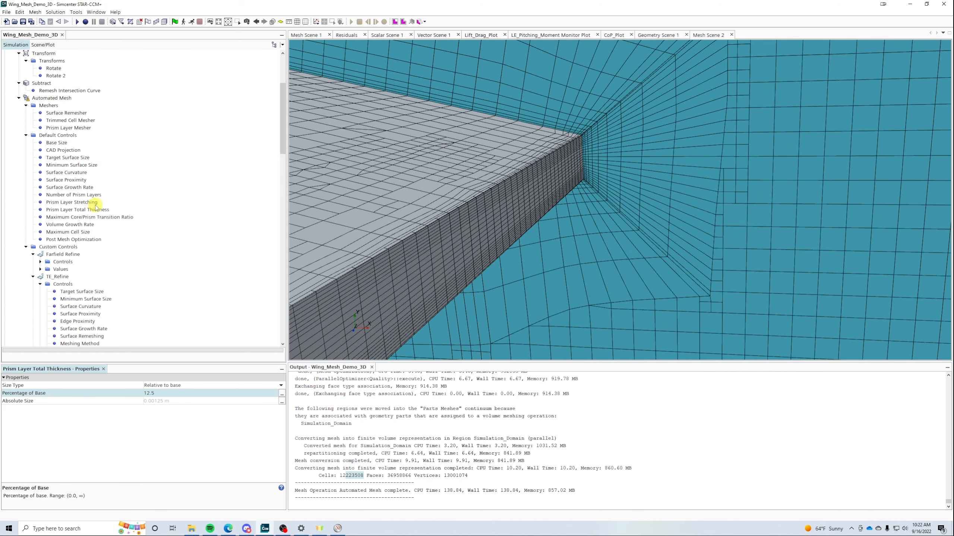
right_click(59, 100)
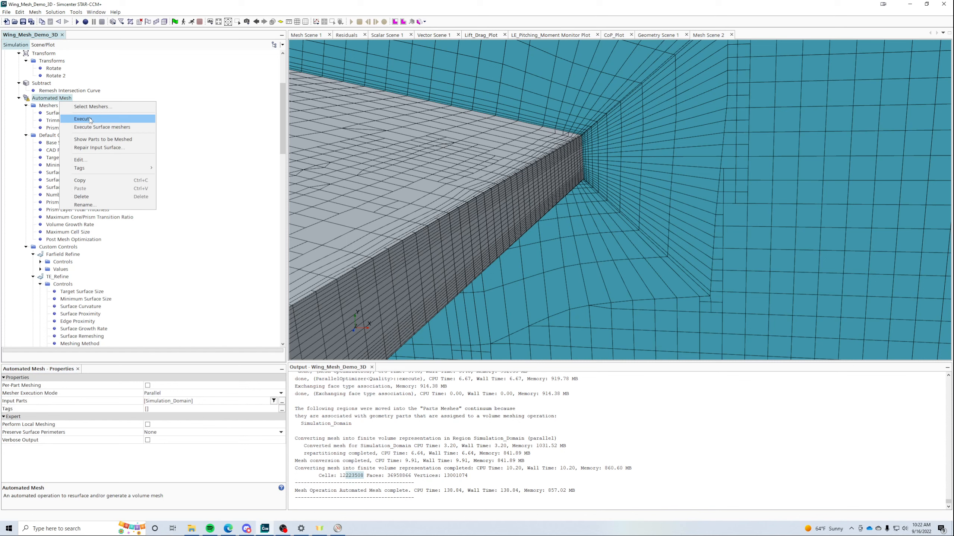
click(90, 120)
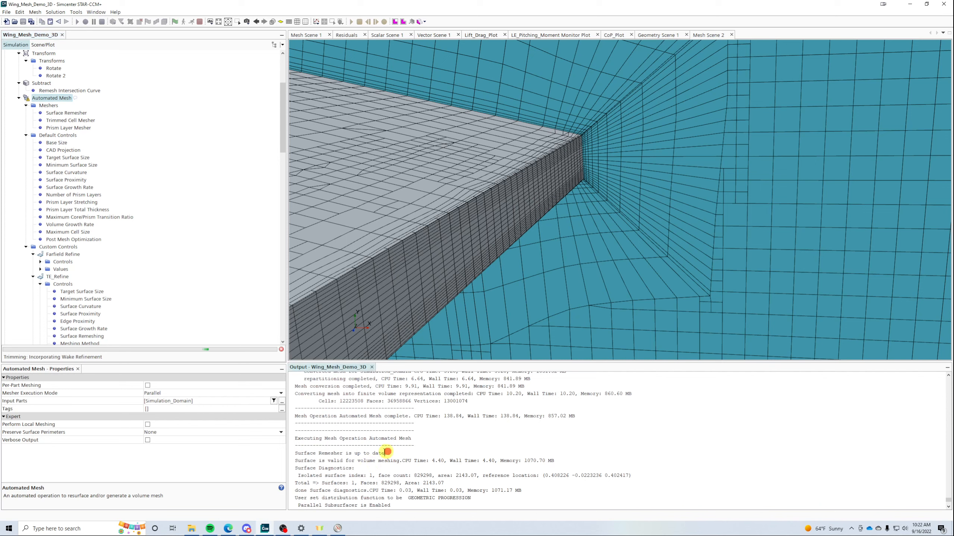
drag(385, 453, 295, 453)
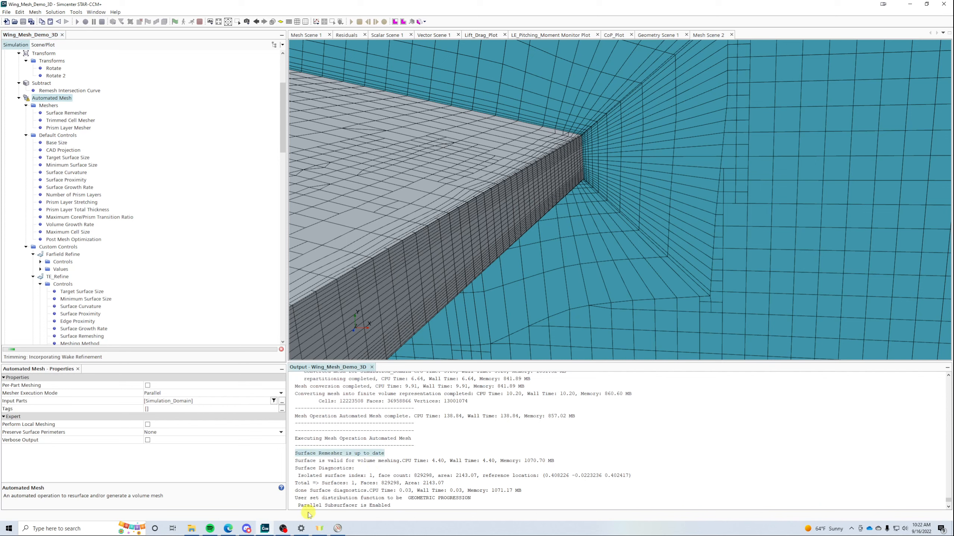
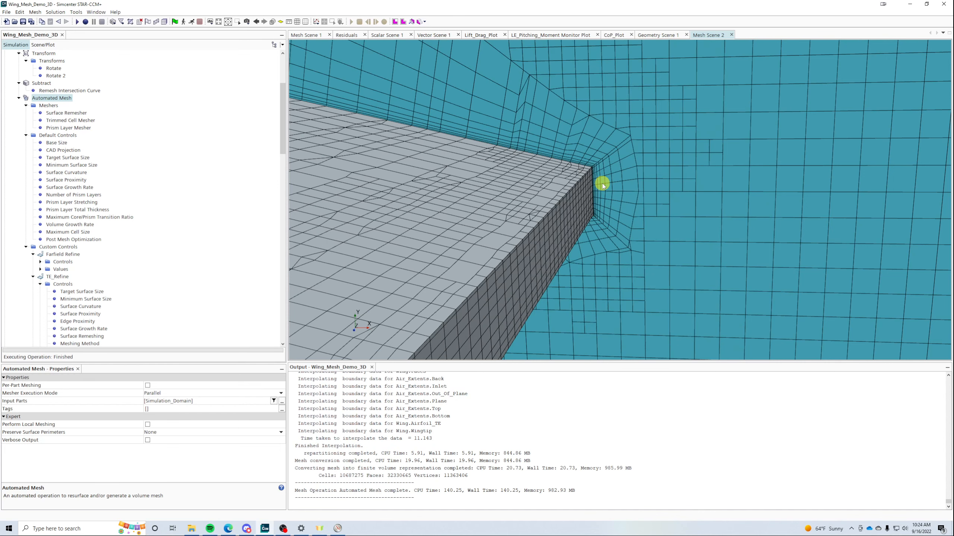
- Examine the regenerated prism layers and cell transitions at the wing's trailing edge and around its leading edge
scroll(602, 183, down, 5)
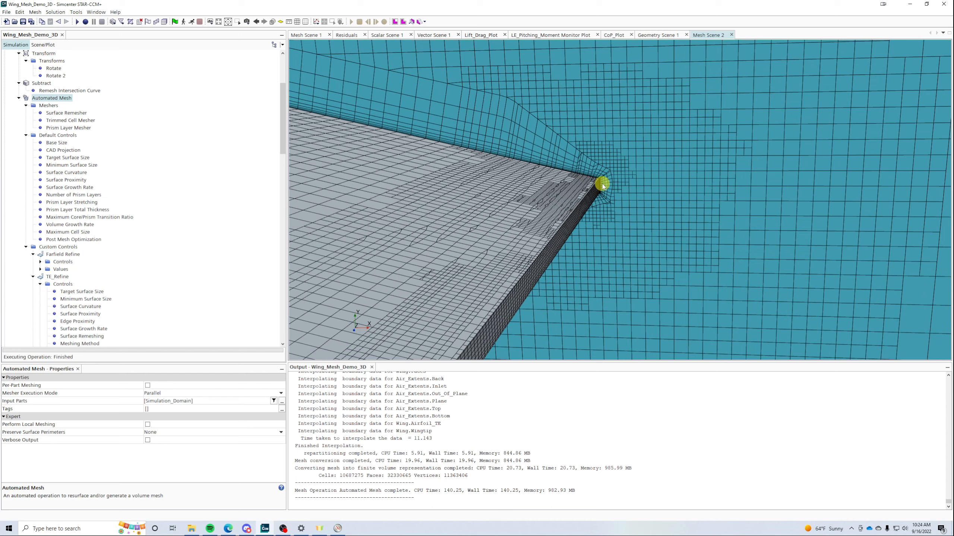
scroll(602, 184, down, 3)
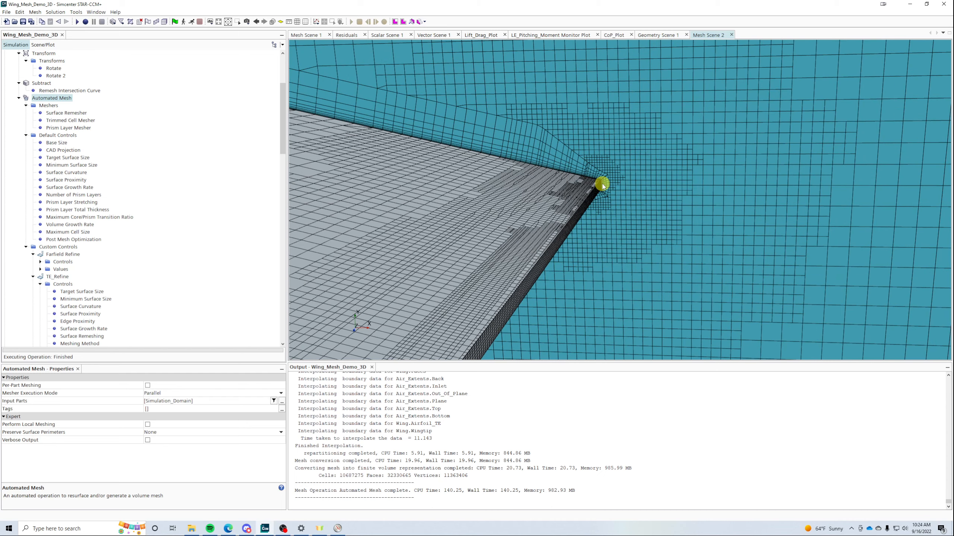
scroll(567, 212, up, 10)
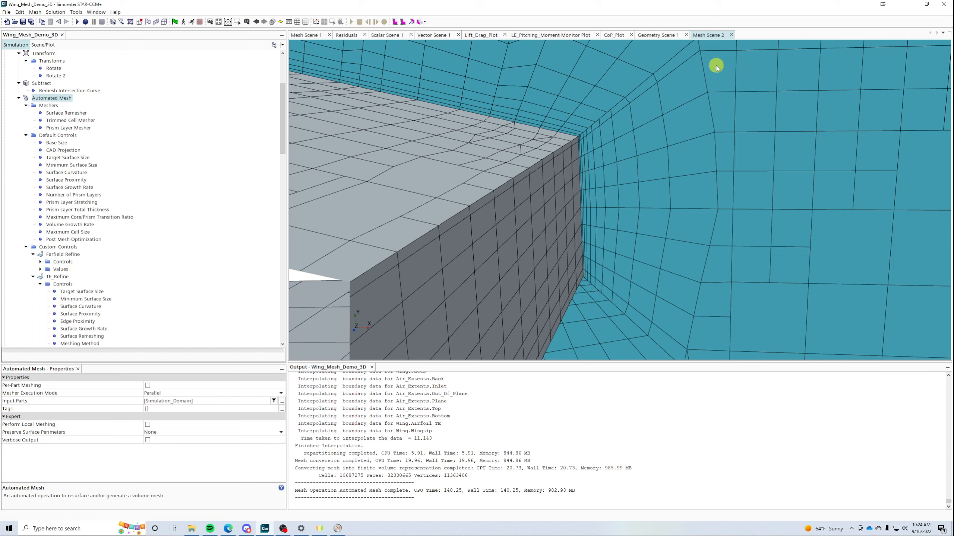
mouse_move(718, 165)
mouse_down()
mouse_move(711, 130)
mouse_move(609, 107)
mouse_move(643, 286)
mouse_up()
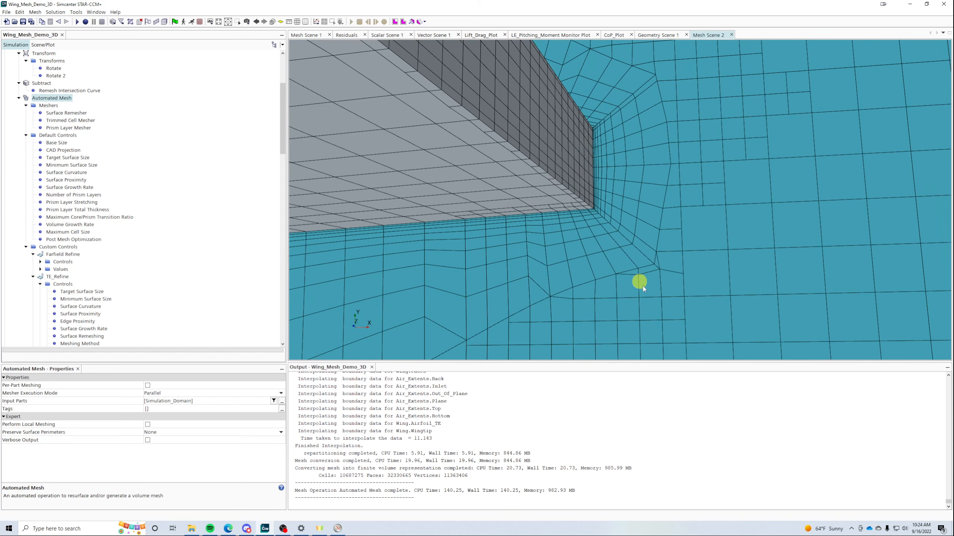
scroll(652, 246, down, 10)
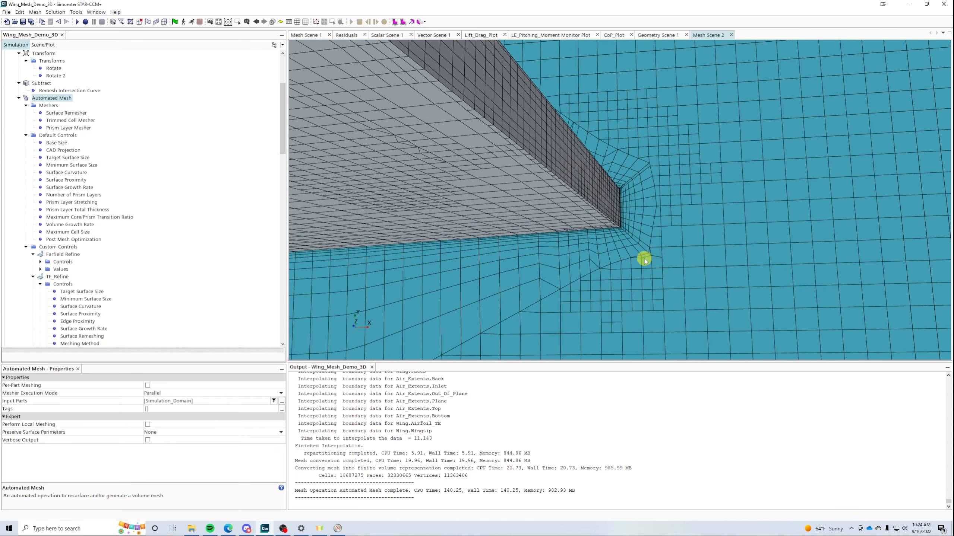
mouse_move(639, 273)
mouse_down()
mouse_move(628, 290)
mouse_move(654, 274)
mouse_move(636, 317)
mouse_move(661, 258)
mouse_move(583, 357)
mouse_move(681, 276)
mouse_move(435, 263)
mouse_up()
scroll(449, 274, up, 10)
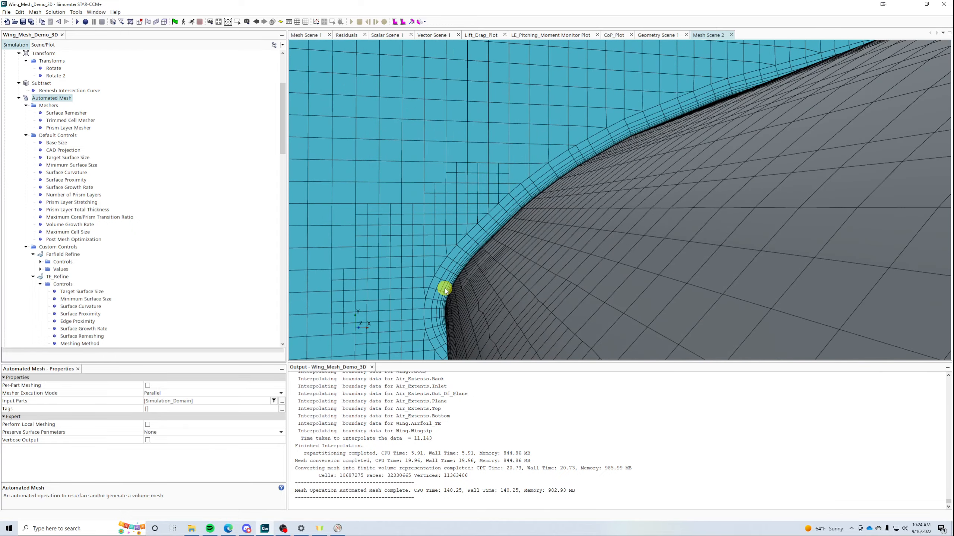
scroll(467, 261, down, 10)
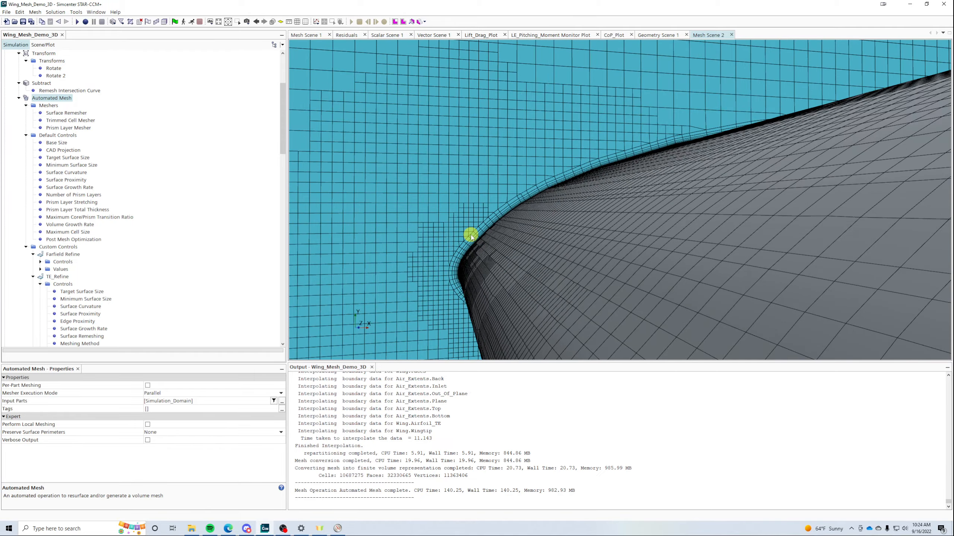
mouse_move(480, 247)
mouse_down()
mouse_move(582, 254)
mouse_move(558, 254)
mouse_move(550, 283)
mouse_move(608, 244)
mouse_move(627, 258)
mouse_move(580, 255)
mouse_up()
- Examine the mesh of the whole simulation domain, including the farfield and wake refinement zones around the wing
scroll(609, 243, down, 5)
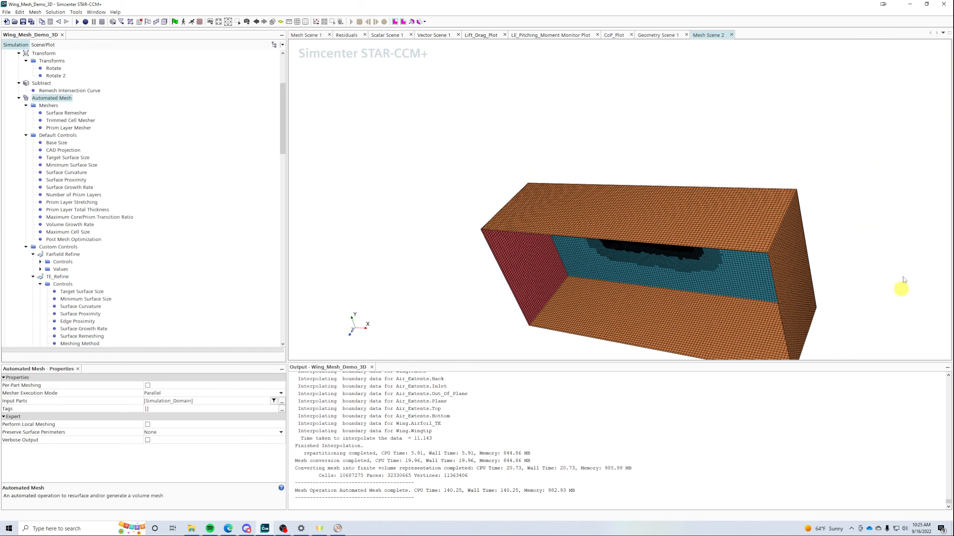
drag(495, 345, 656, 239)
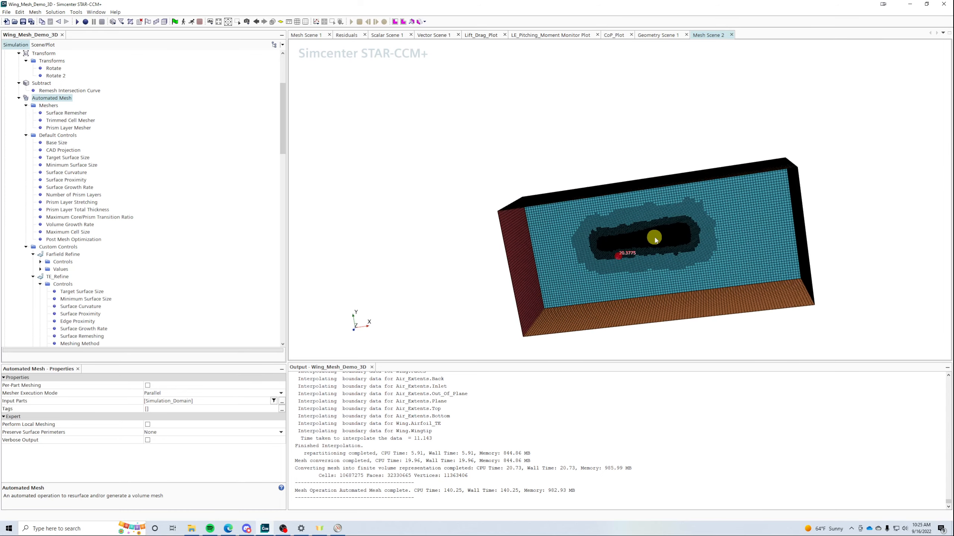
scroll(600, 244, up, 10)
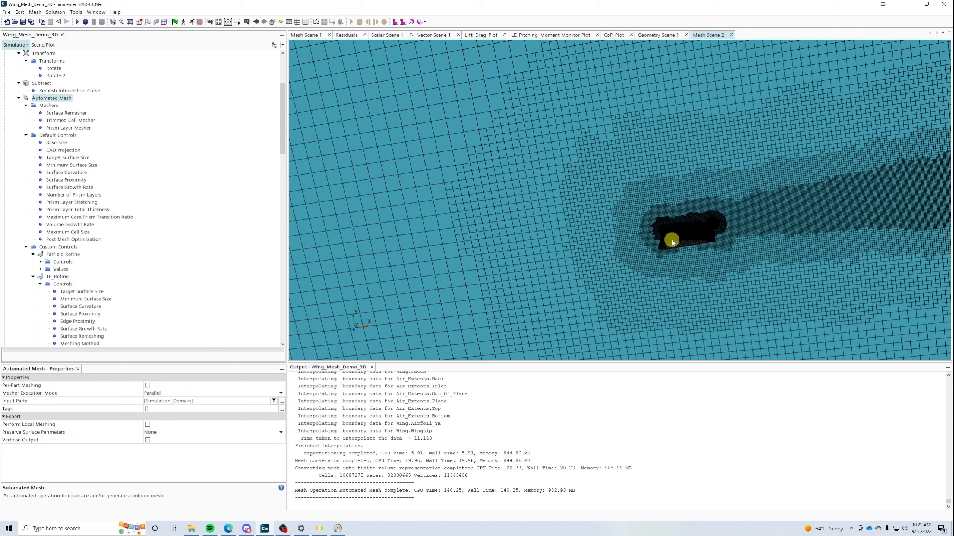
drag(741, 177, 860, 145)
scroll(619, 234, down, 10)
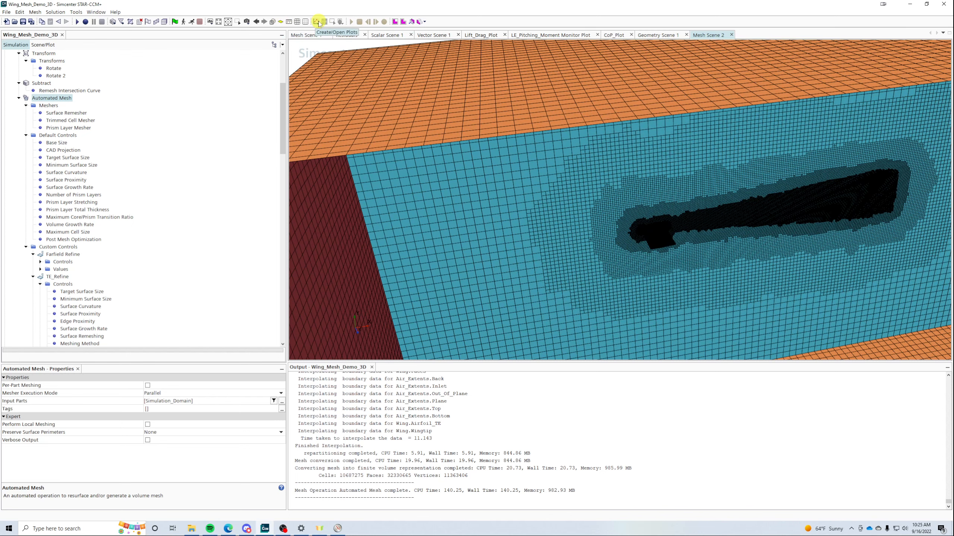
scroll(659, 230, down, 10)
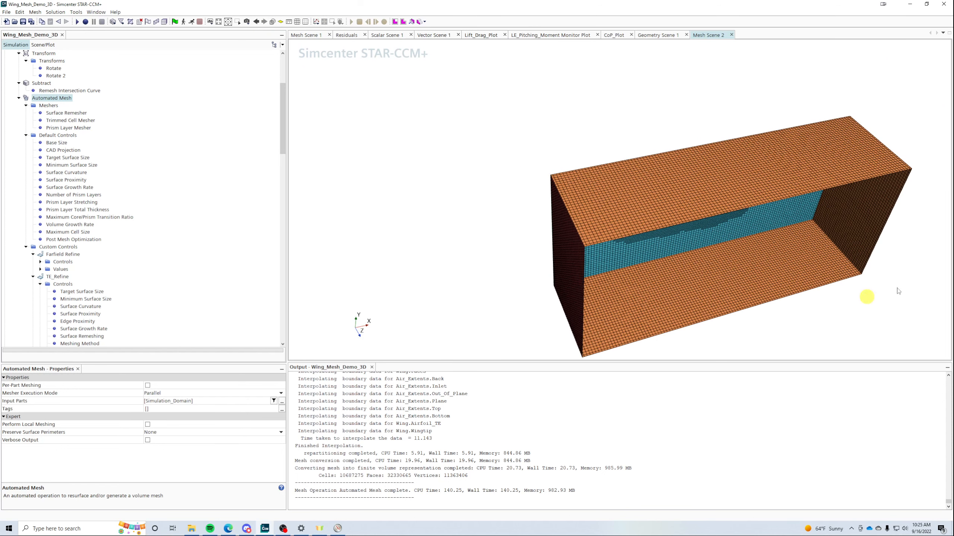
- Examine the wing's surface mesh and the surrounding refinement zones from inside the simulation domain
drag(863, 256, 778, 258)
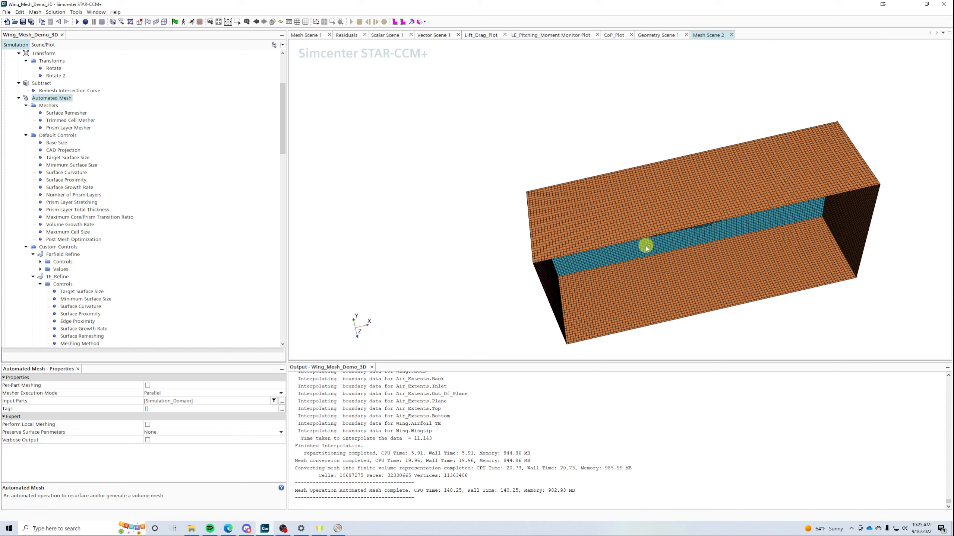
drag(645, 247, 627, 210)
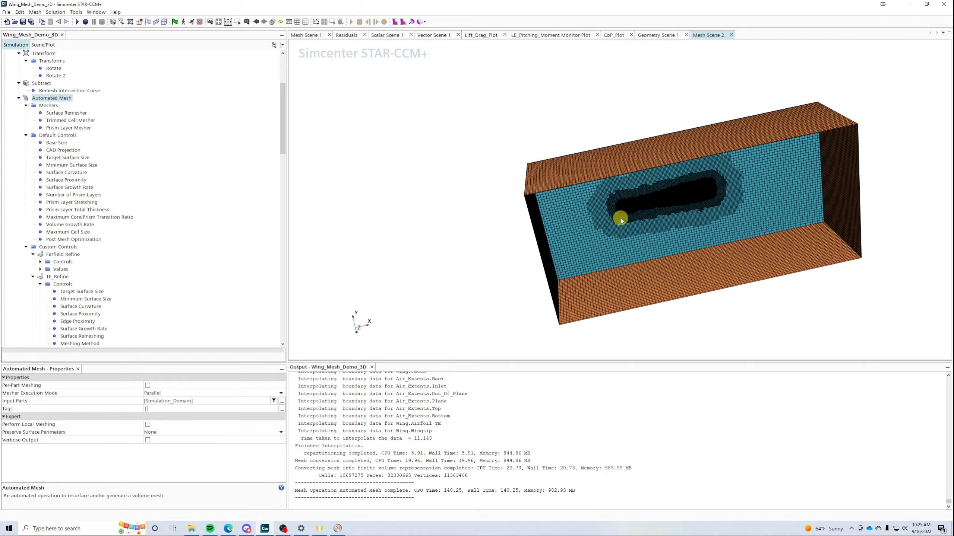
scroll(621, 216, up, 6)
drag(624, 214, 653, 215)
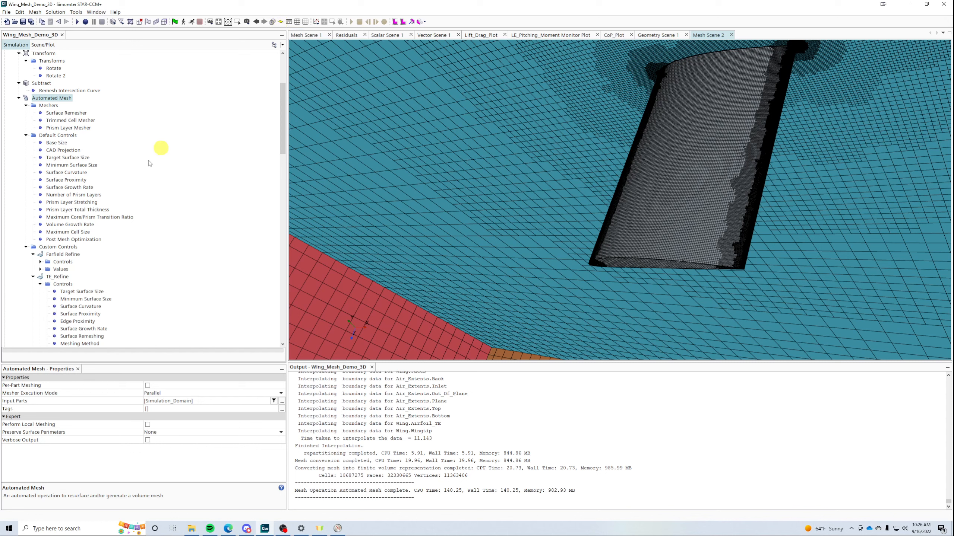
- Collapse the Automated Mesh, Wing, Parts and Operations branches of the simulation tree
click(18, 98)
scroll(19, 106, up, 5)
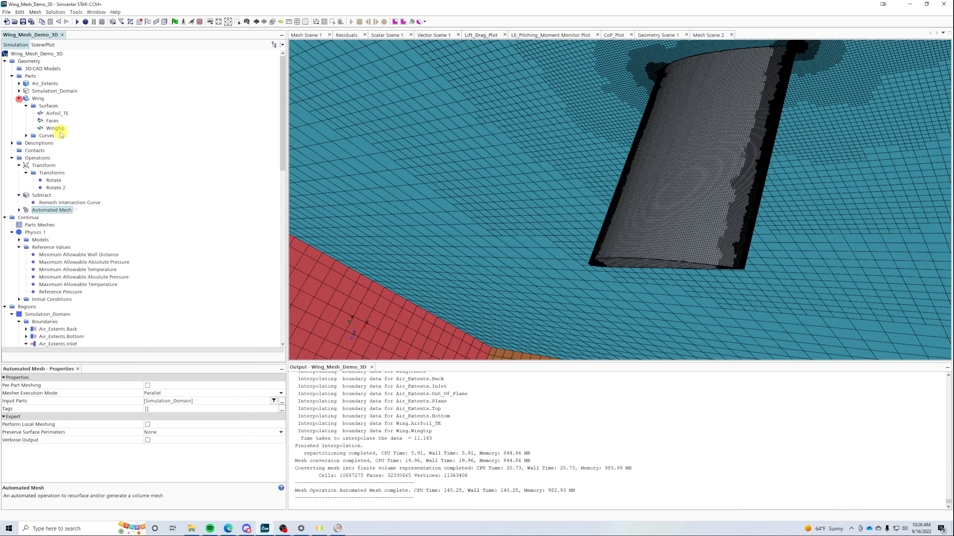
click(19, 99)
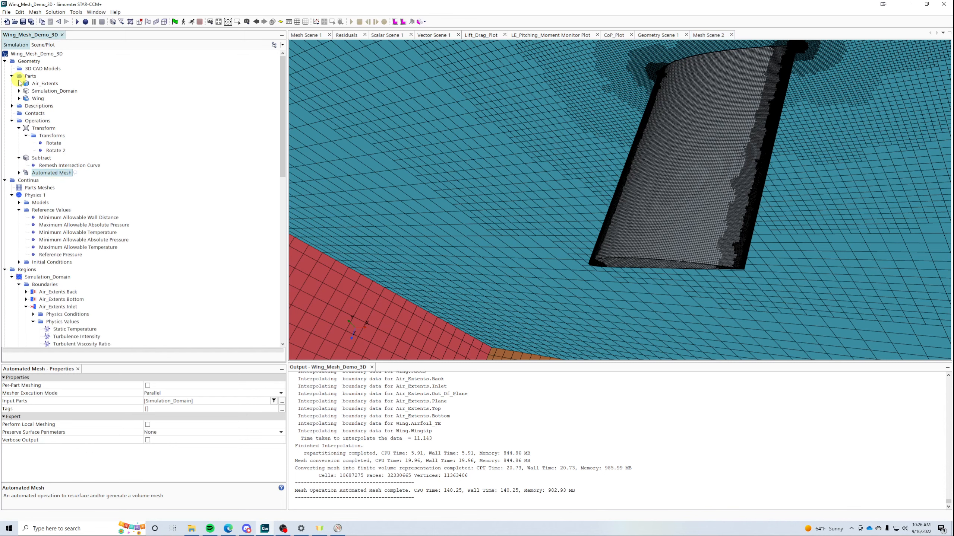
click(11, 77)
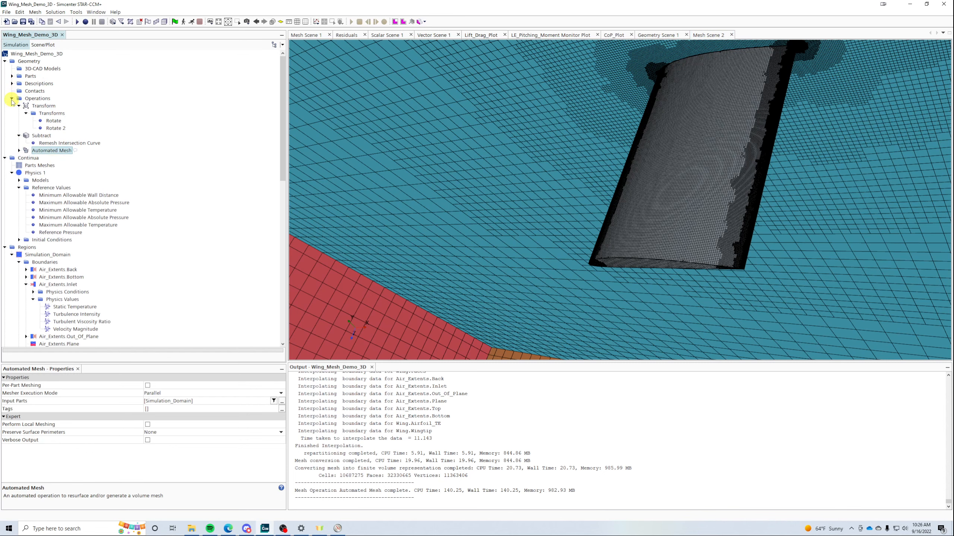
click(11, 98)
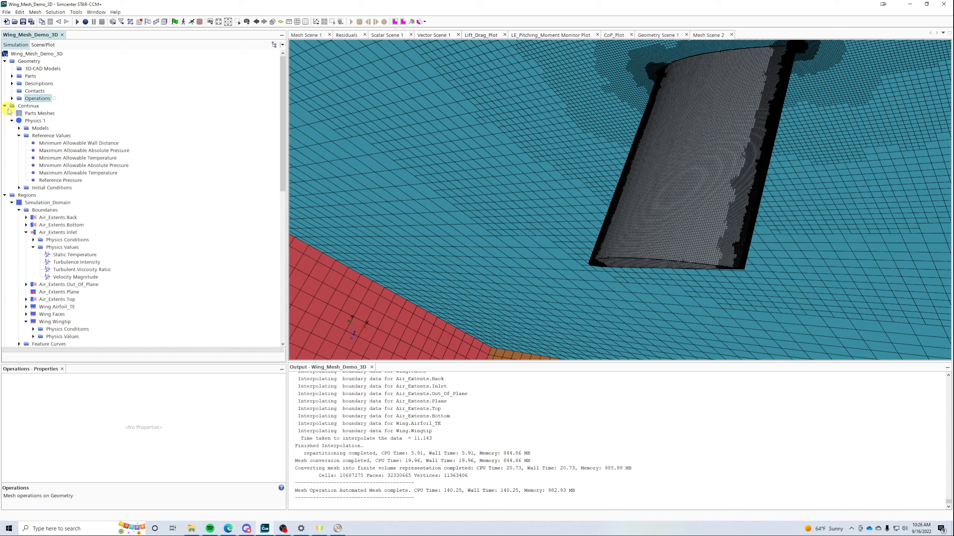
scroll(119, 162, down, 6)
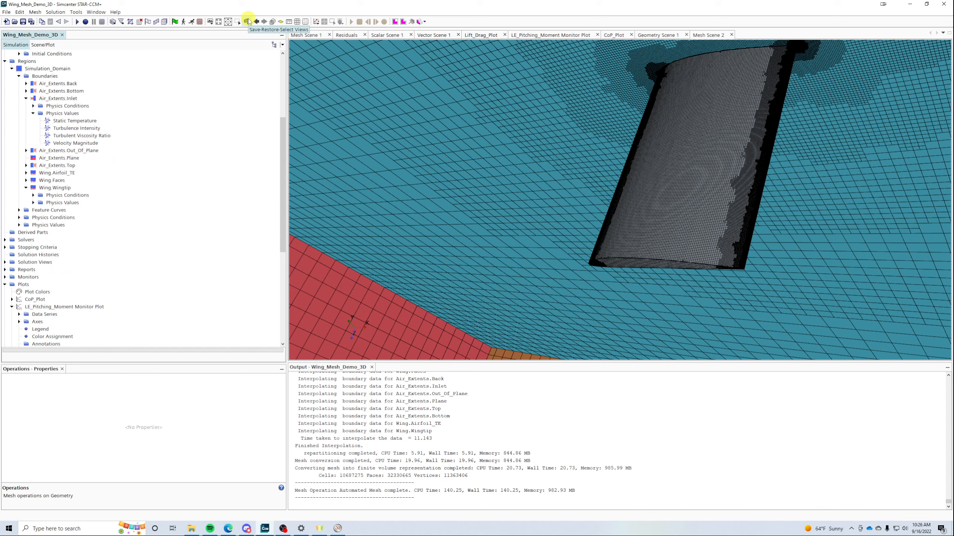
click(281, 21)
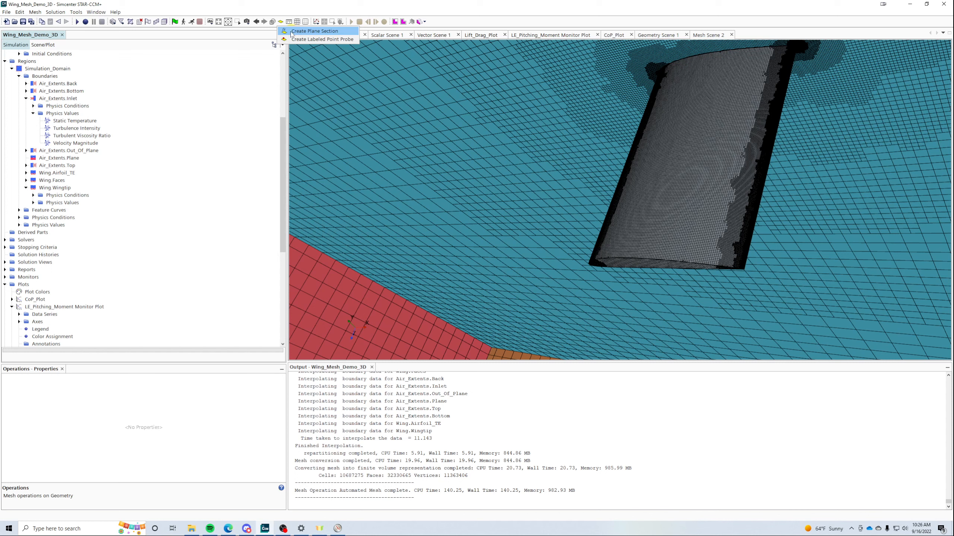
click(314, 31)
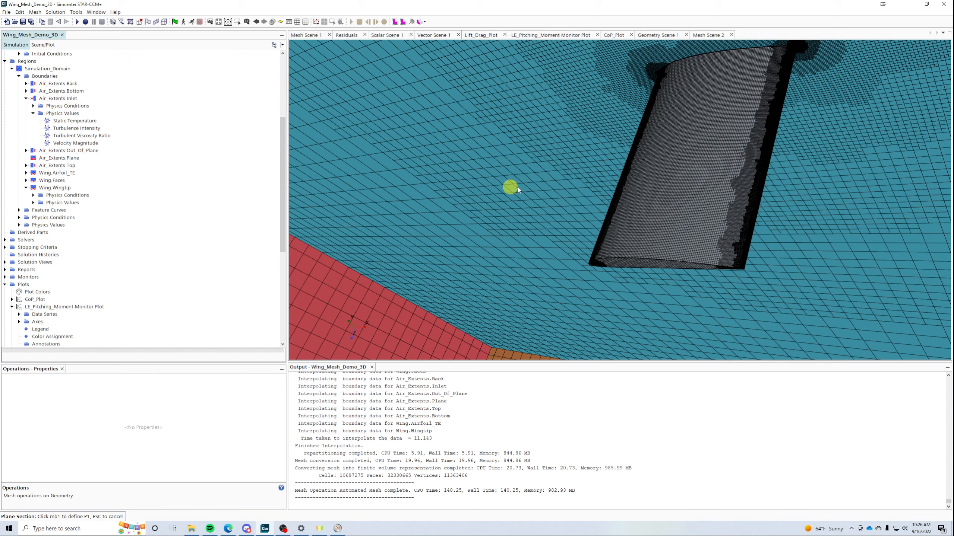
key(Escape)
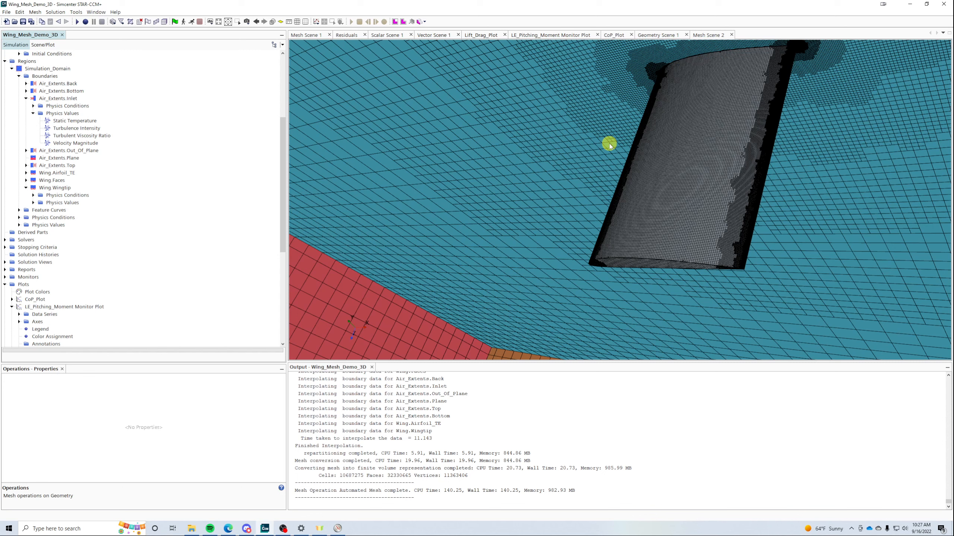
- Start a new plane section as a derived part of the simulation
scroll(415, 401, up, 5)
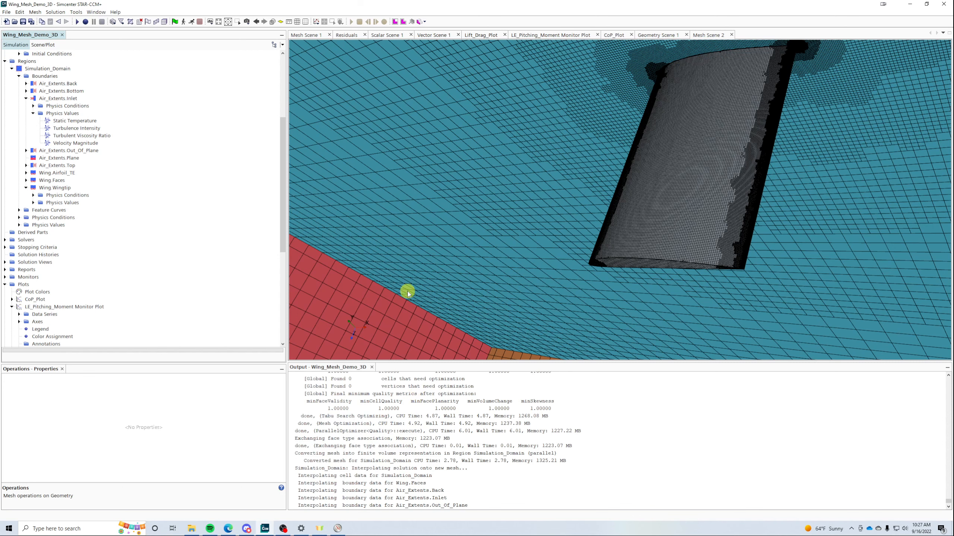
scroll(415, 487, down, 5)
scroll(135, 178, down, 5)
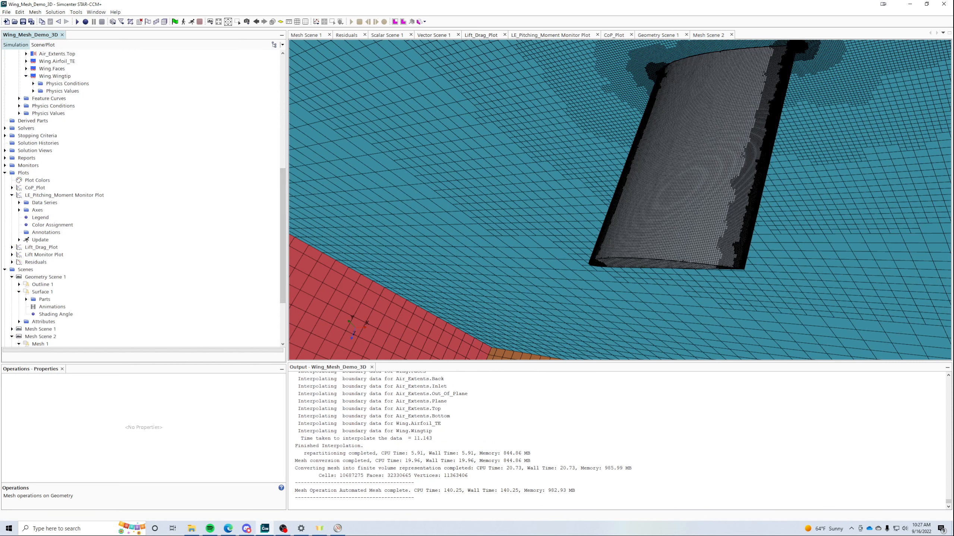
scroll(123, 227, up, 3)
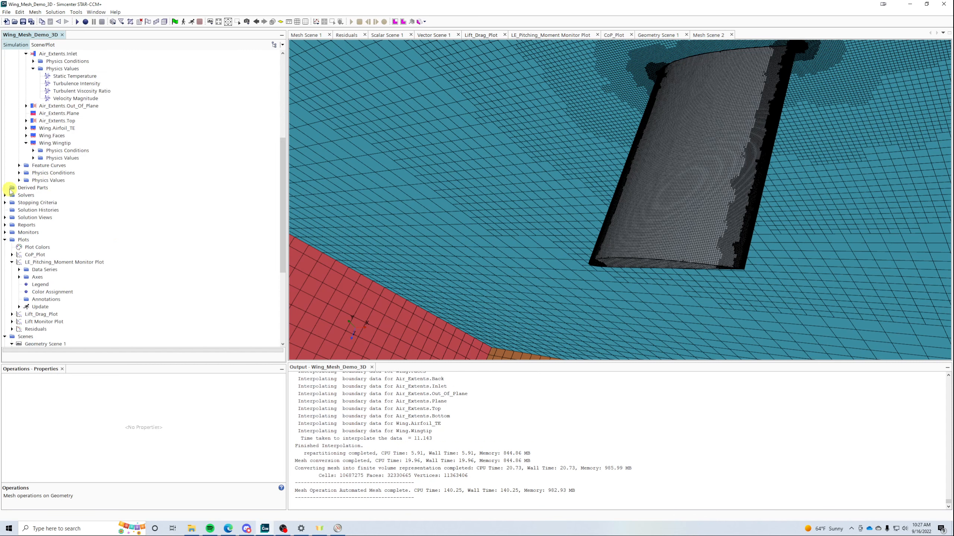
right_click(15, 189)
mouse_move(56, 193)
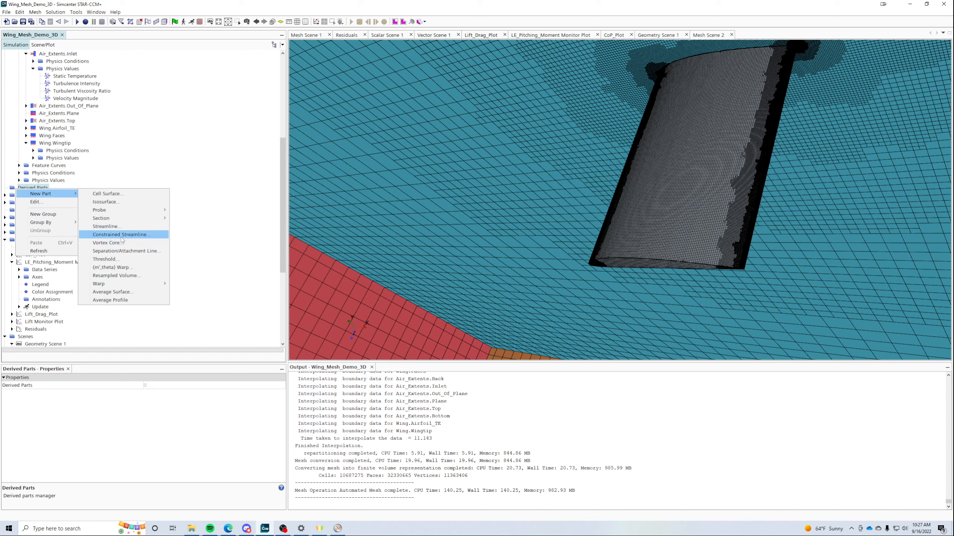
mouse_move(123, 220)
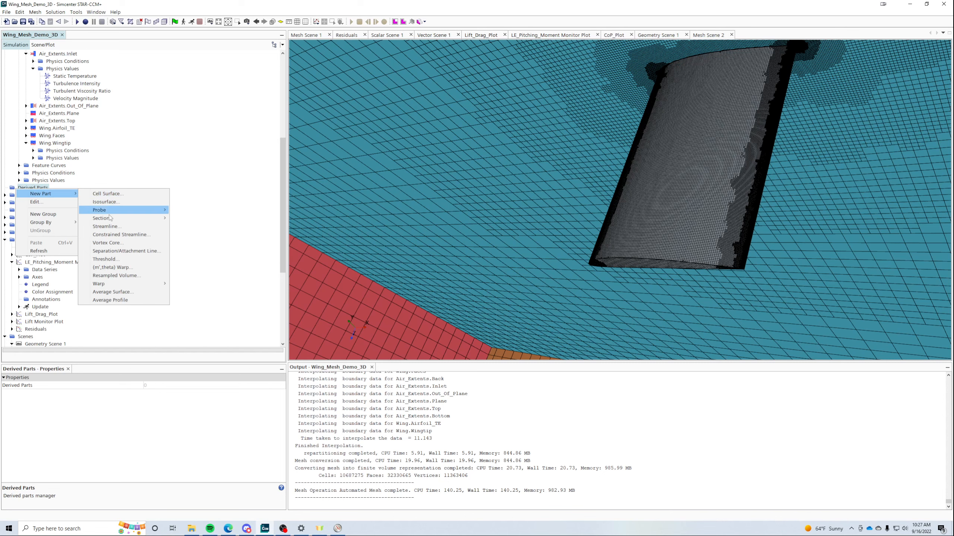
click(195, 219)
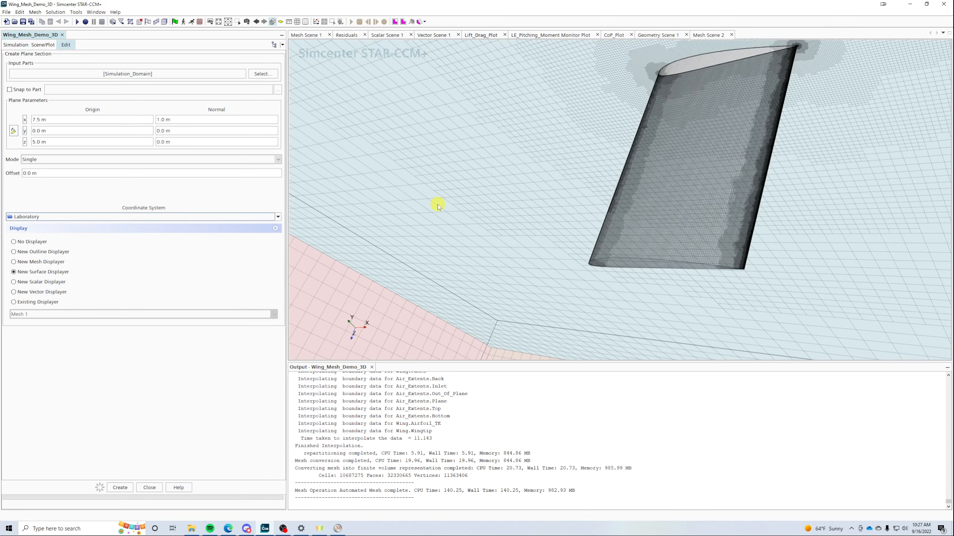
click(523, 162)
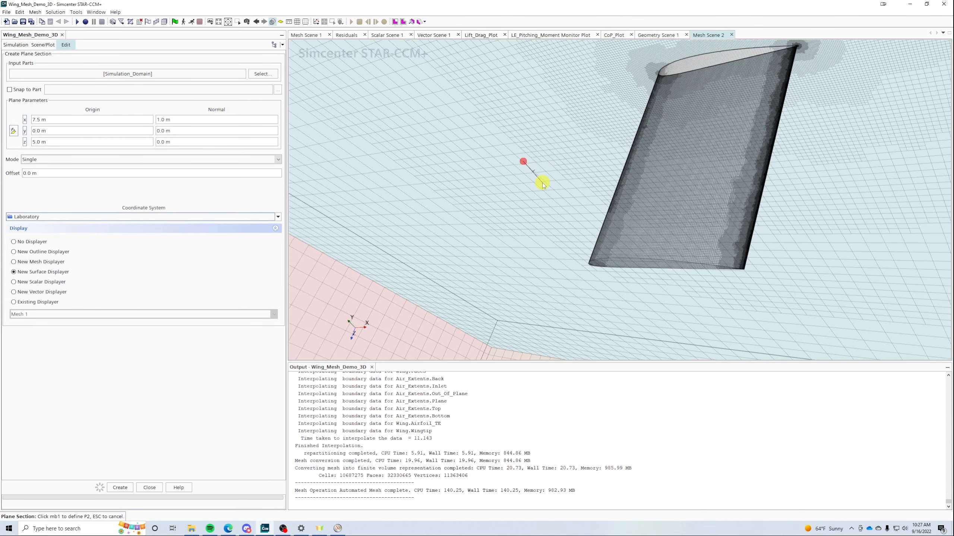
click(489, 193)
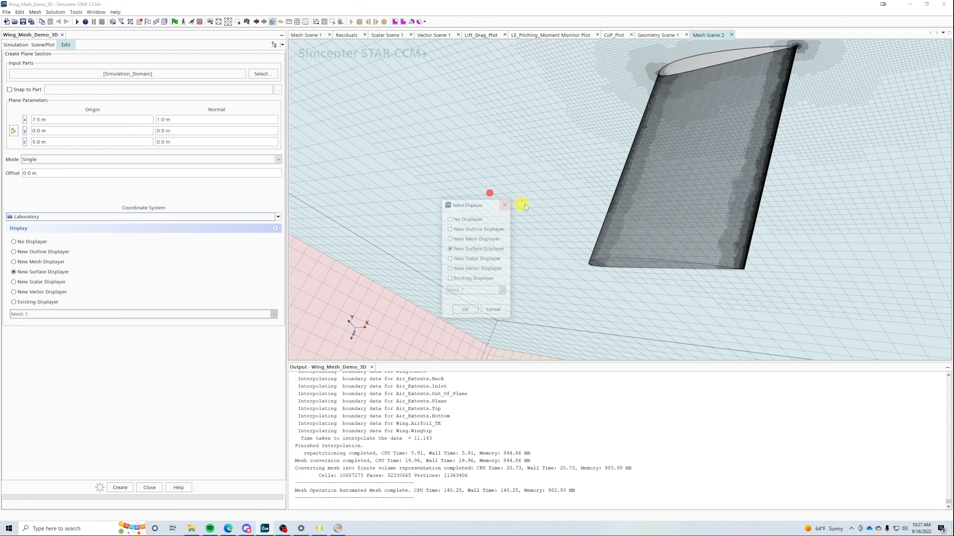
click(499, 311)
- Move the section plane along the x-axis onto the wing, to an origin x of about 0.51 m
scroll(508, 137, down, 5)
scroll(519, 168, down, 5)
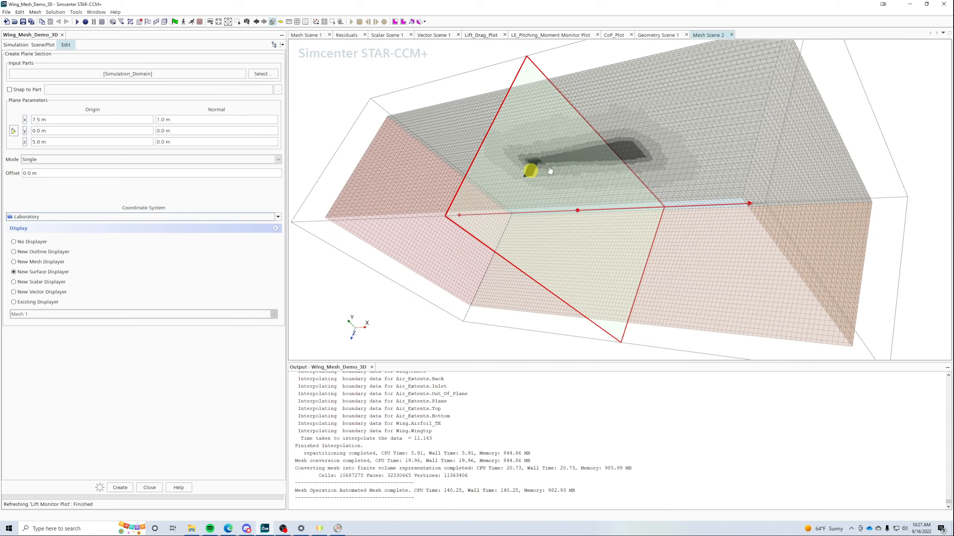
drag(396, 90, 458, 109)
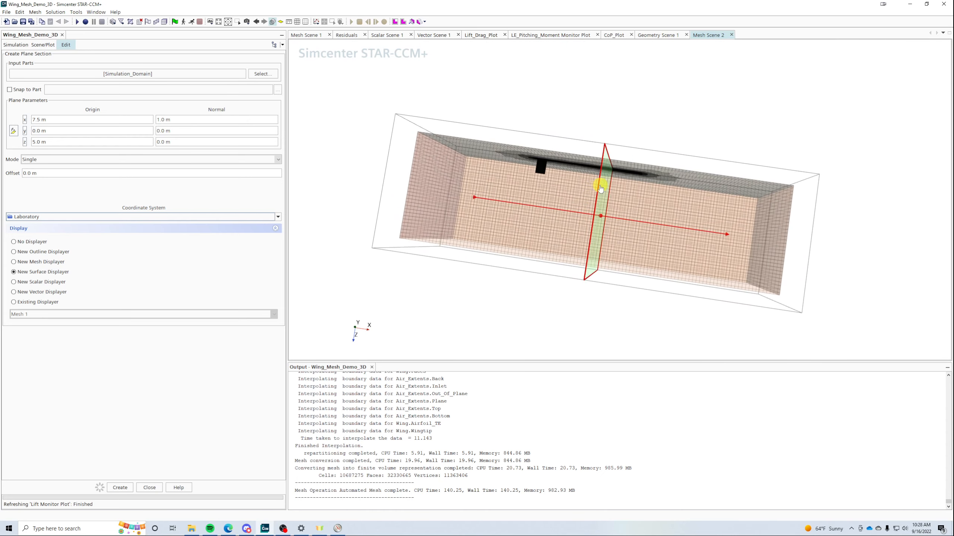
drag(599, 186, 524, 193)
drag(614, 80, 639, 85)
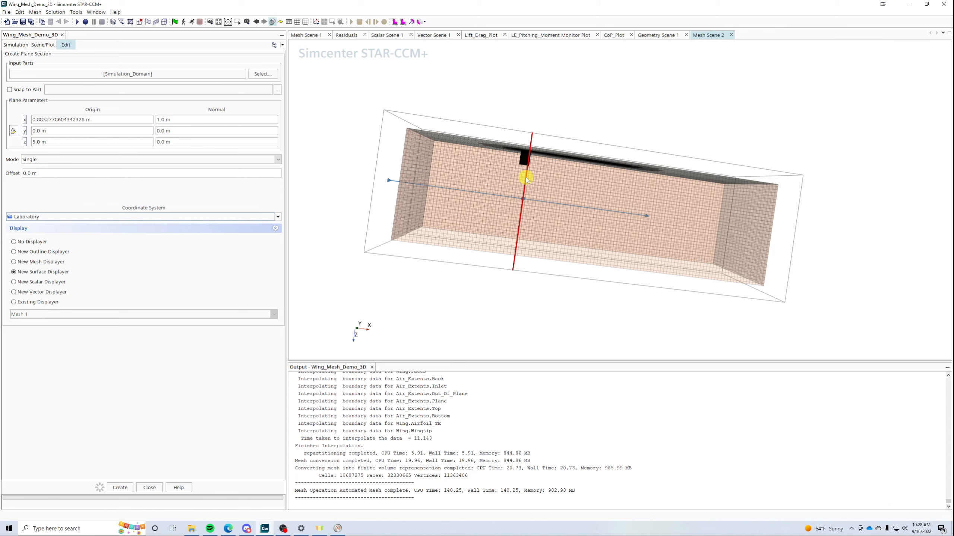
scroll(527, 154, up, 5)
drag(532, 127, 518, 125)
drag(586, 109, 545, 71)
scroll(587, 142, down, 5)
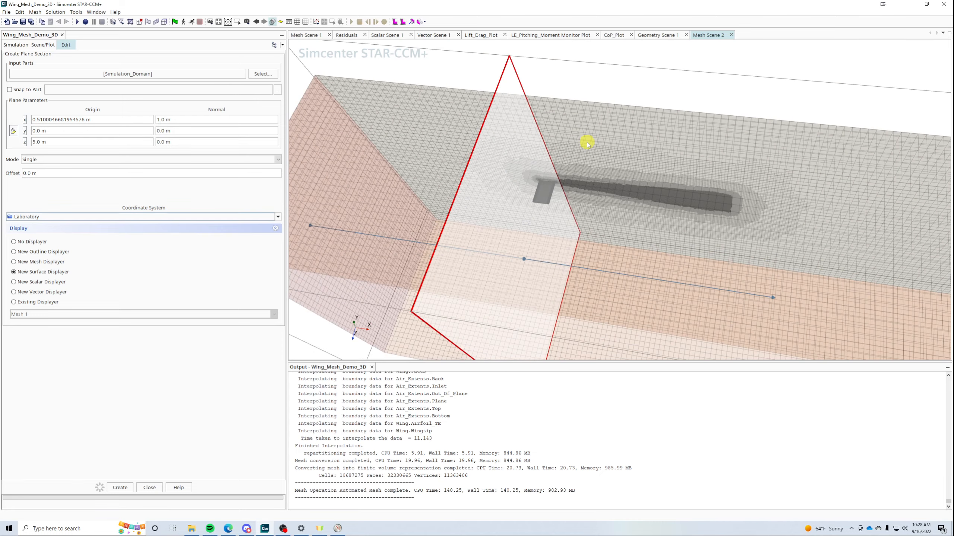
- Set the section plane's origin x to 0.5 m
drag(615, 109, 670, 128)
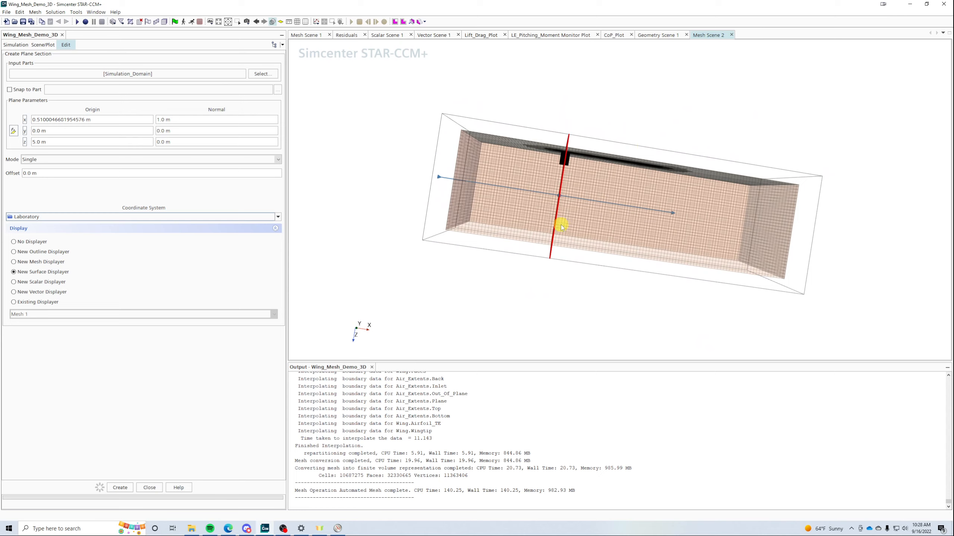
scroll(560, 222, up, 5)
drag(734, 65, 735, 69)
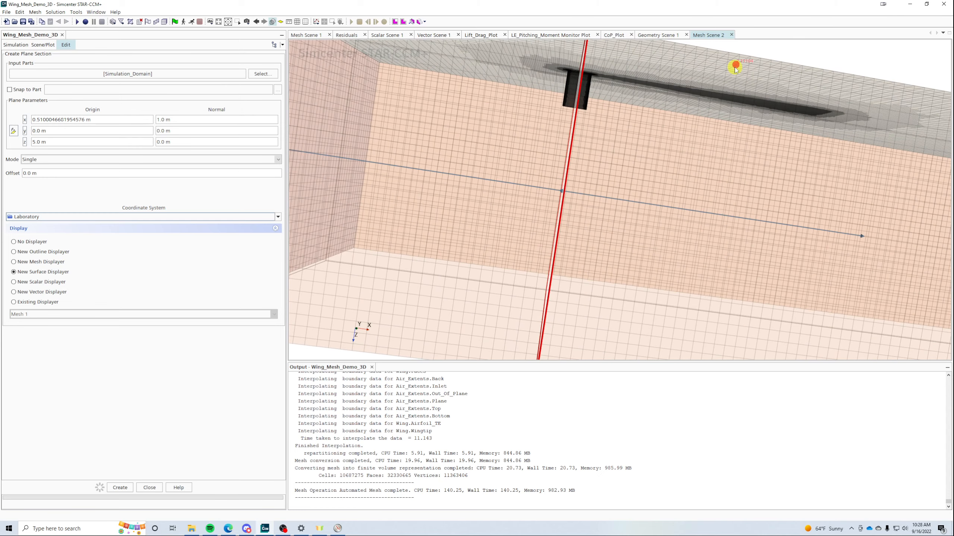
click(107, 121)
text(0.5)
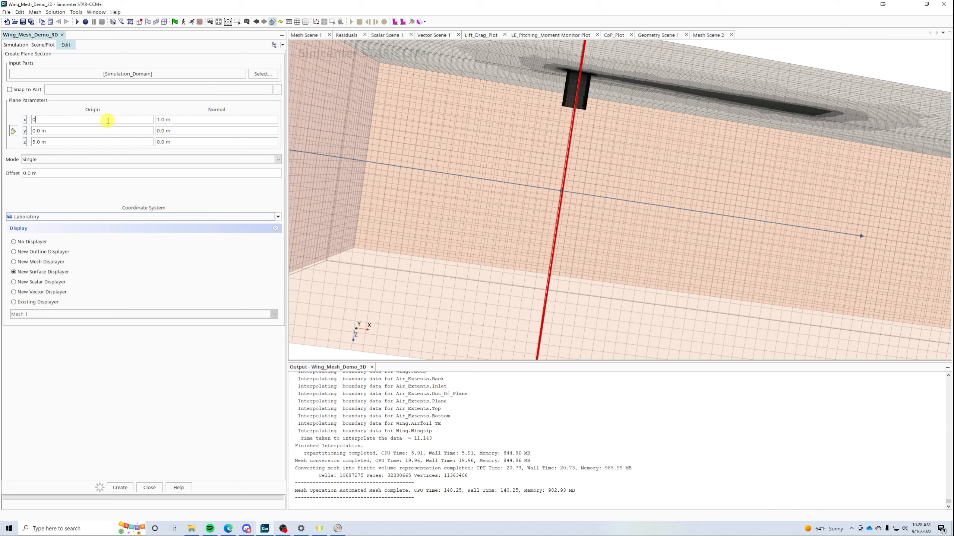
key(Return)
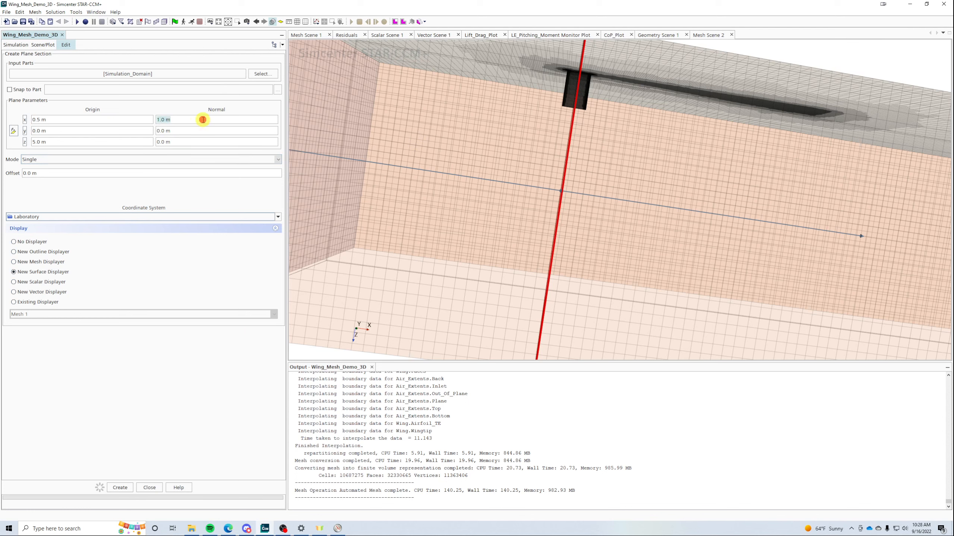
- Try tilting the section plane with a normal y component of 1.0 m, and restore that component to 0.0 m
click(198, 131)
text(1)
key(Return)
scroll(697, 225, down, 4)
drag(709, 342, 732, 236)
scroll(622, 246, up, 5)
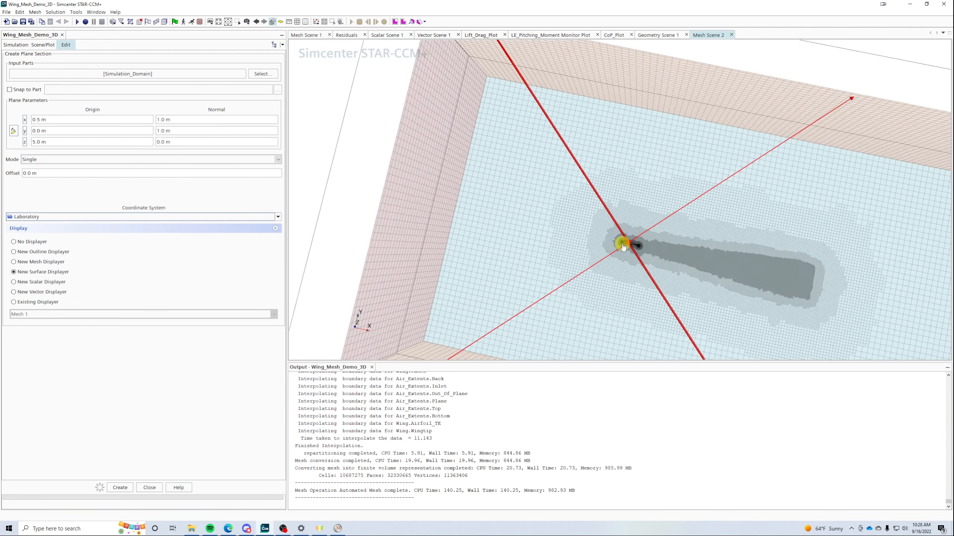
scroll(627, 247, up, 5)
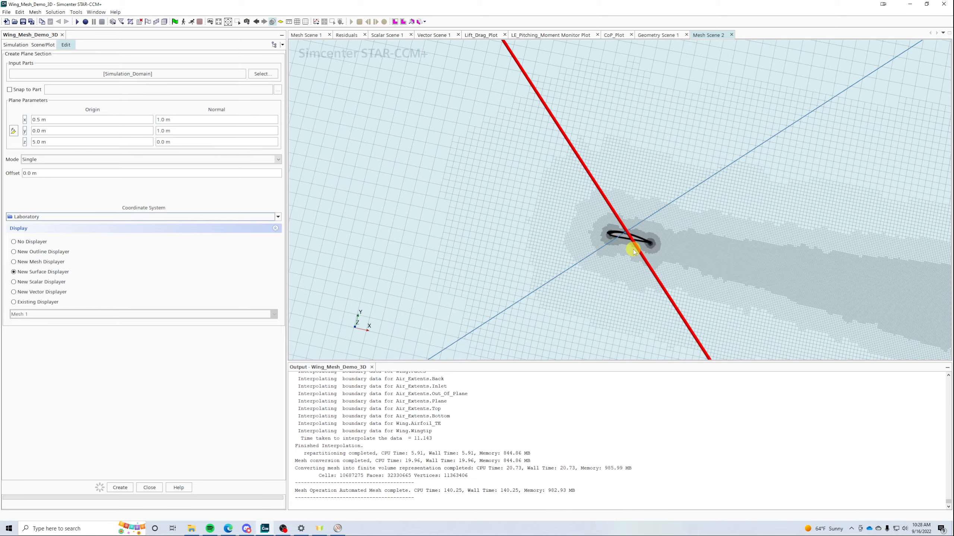
click(177, 129)
key(Return)
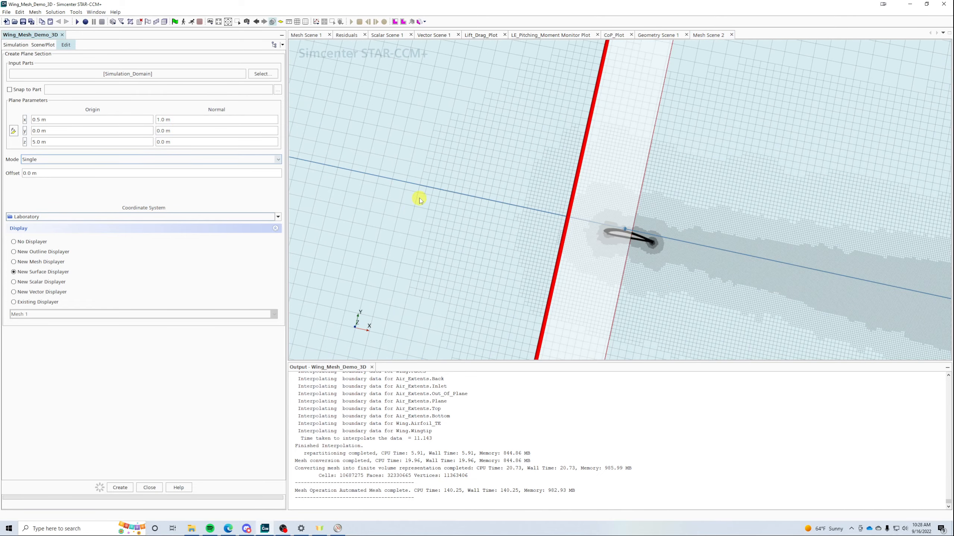
- Assign the plane section to the existing displayer Mesh 1 and check the plane's position across the wing
drag(419, 198, 638, 190)
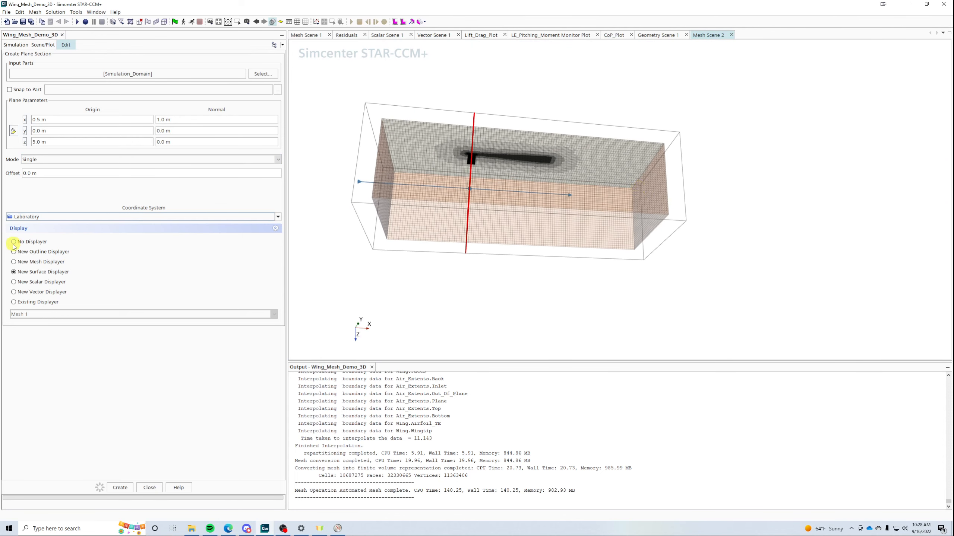
click(13, 302)
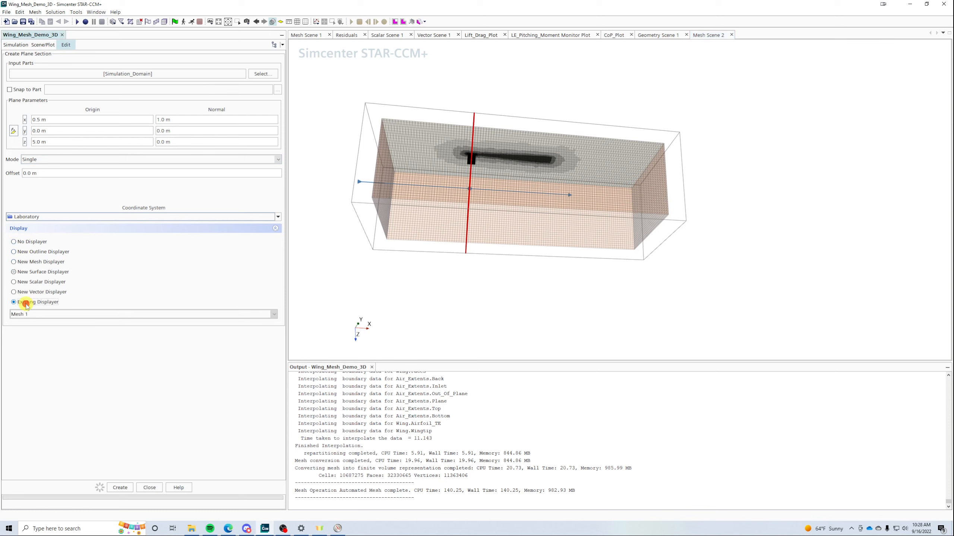
click(38, 323)
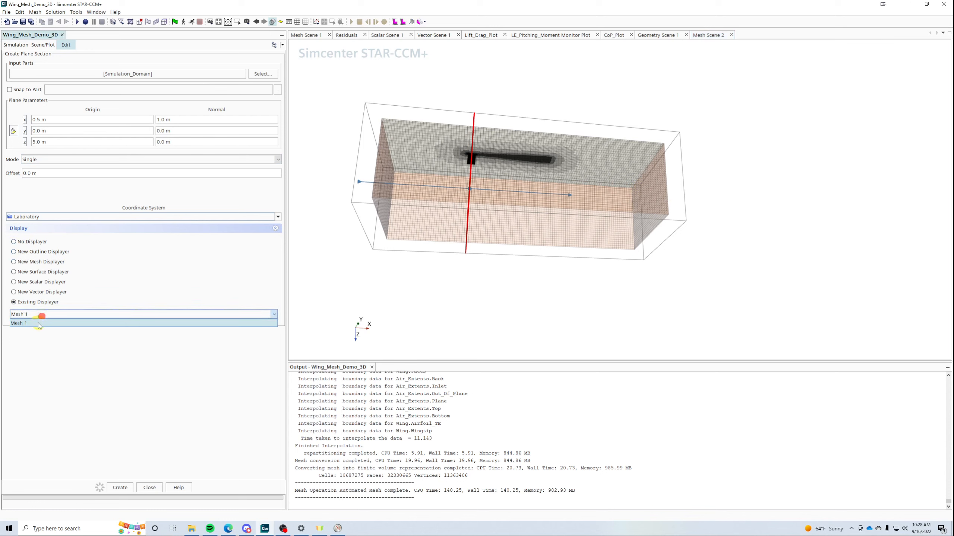
mouse_move(373, 273)
mouse_down()
mouse_move(366, 292)
mouse_move(337, 185)
mouse_up()
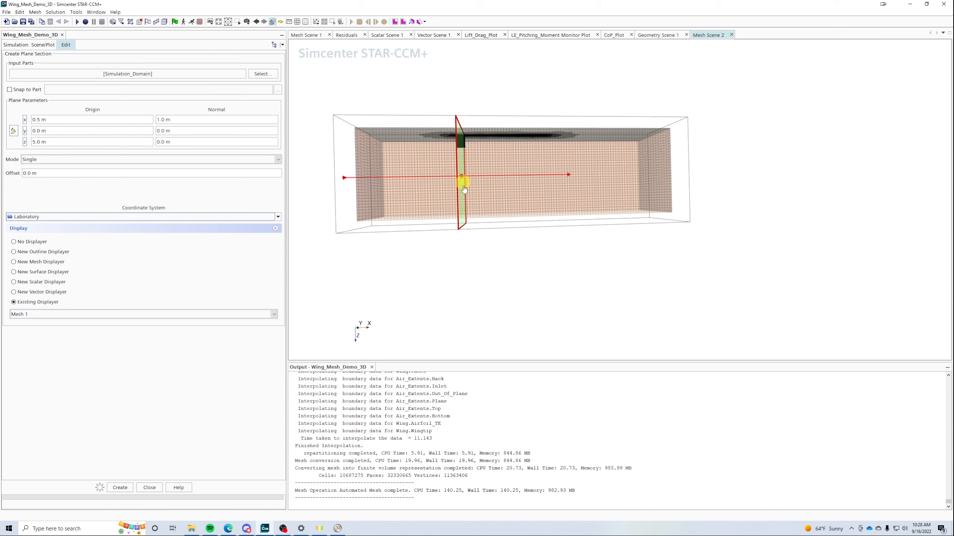
drag(408, 248, 411, 195)
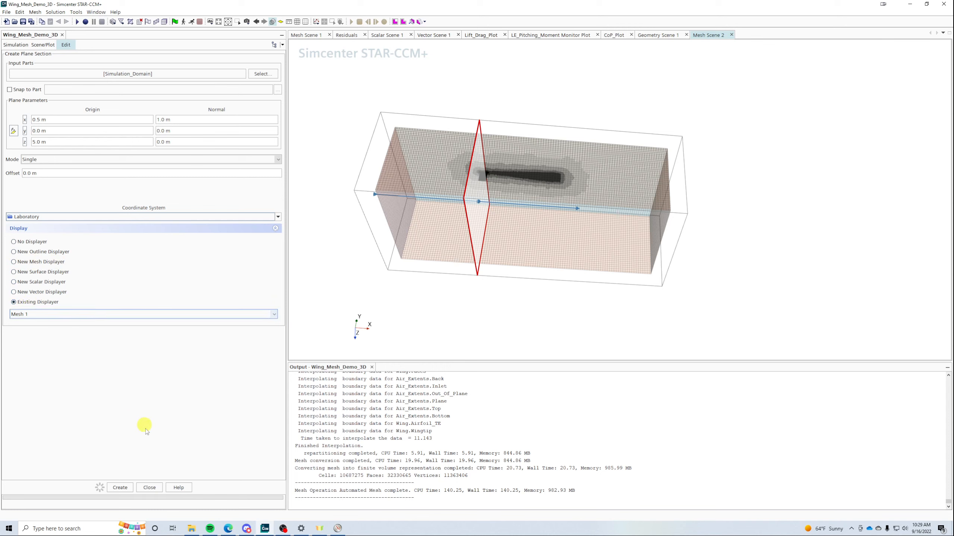
- Try the Multiple (range), Multiple (delta) and Multiple (arbitrary) section modes, and restore the mode to Single
drag(459, 271, 488, 294)
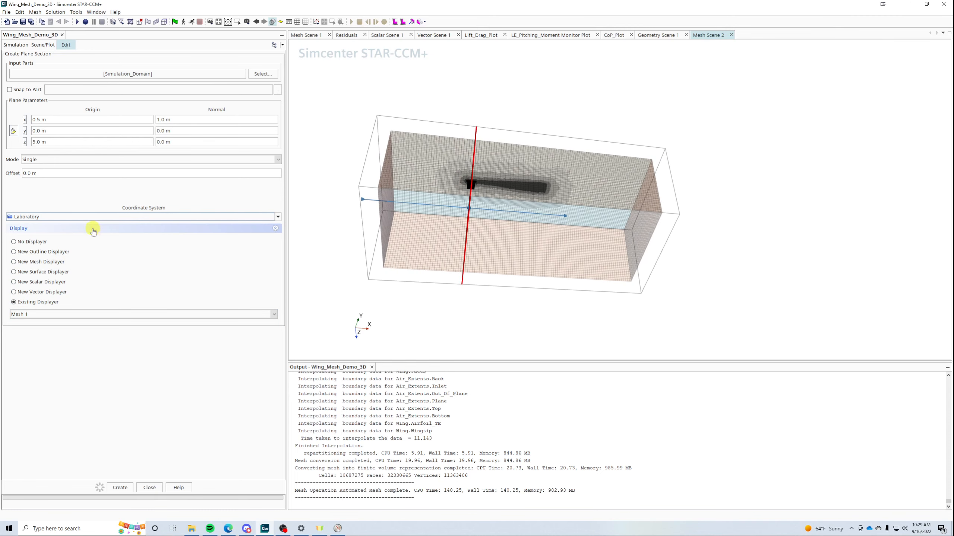
click(32, 241)
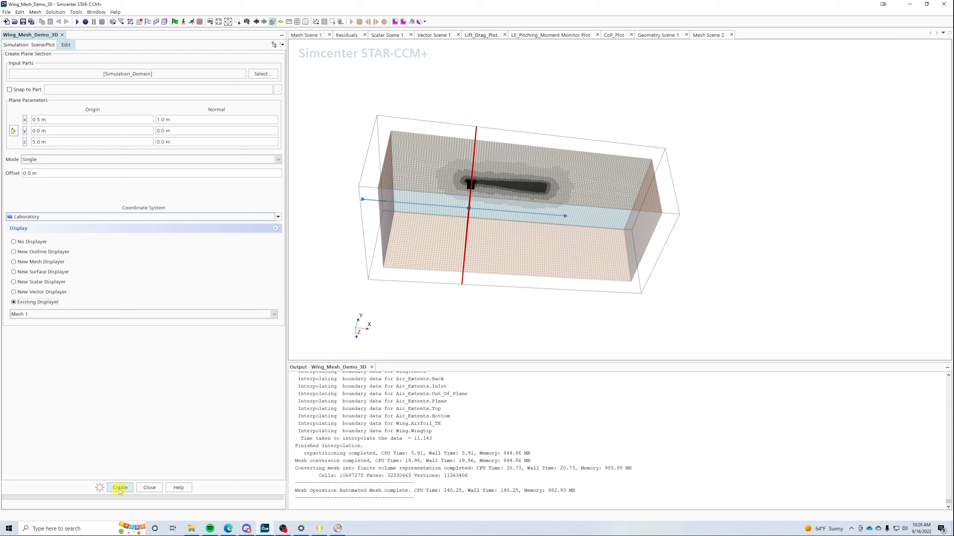
click(41, 160)
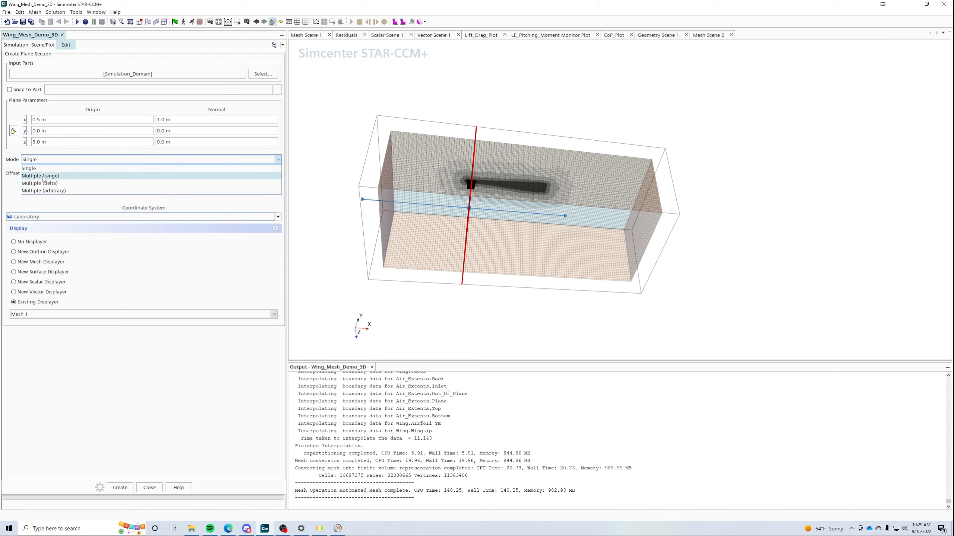
click(43, 177)
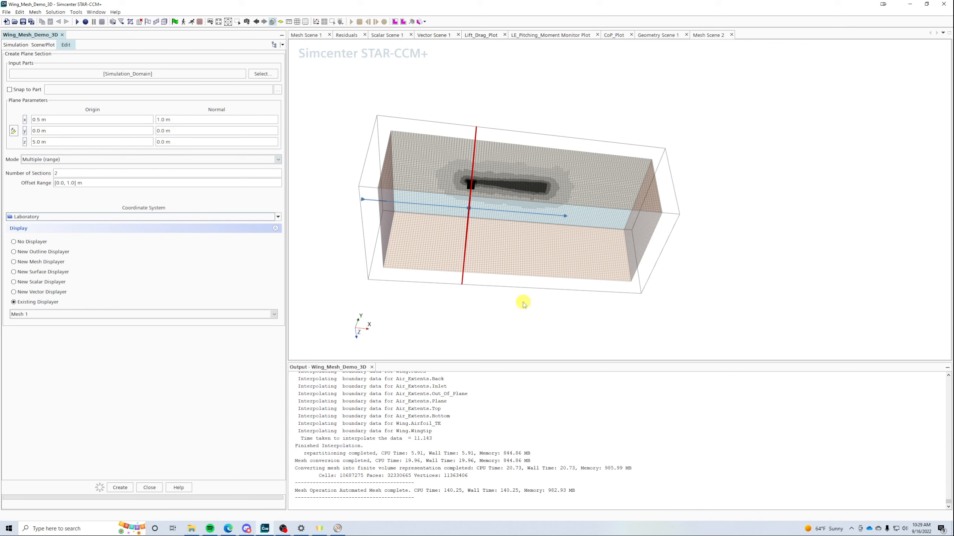
drag(515, 306, 502, 308)
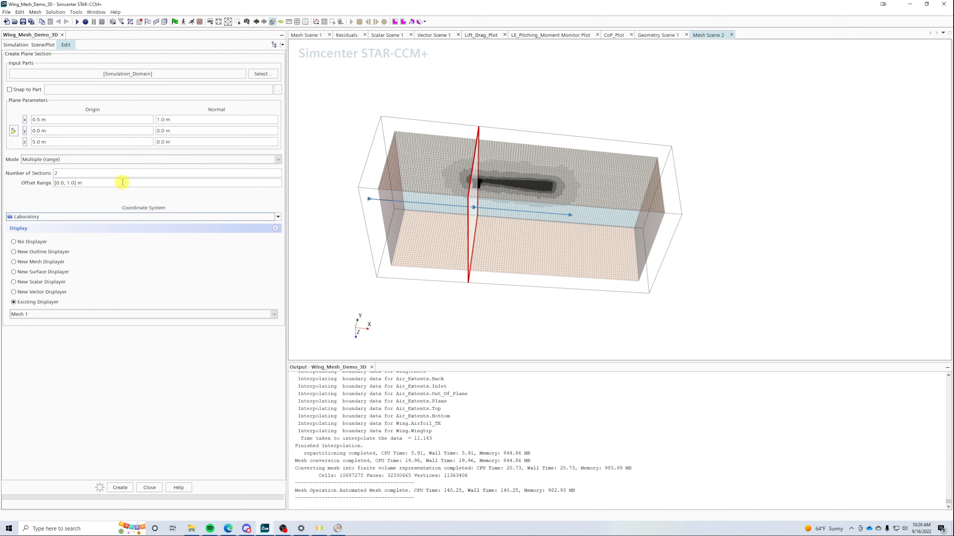
click(50, 160)
click(56, 183)
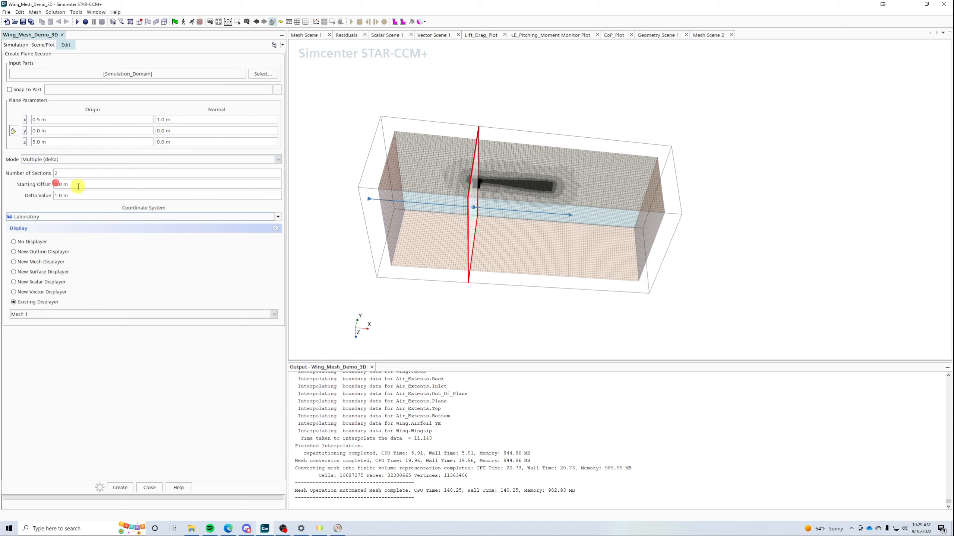
click(77, 158)
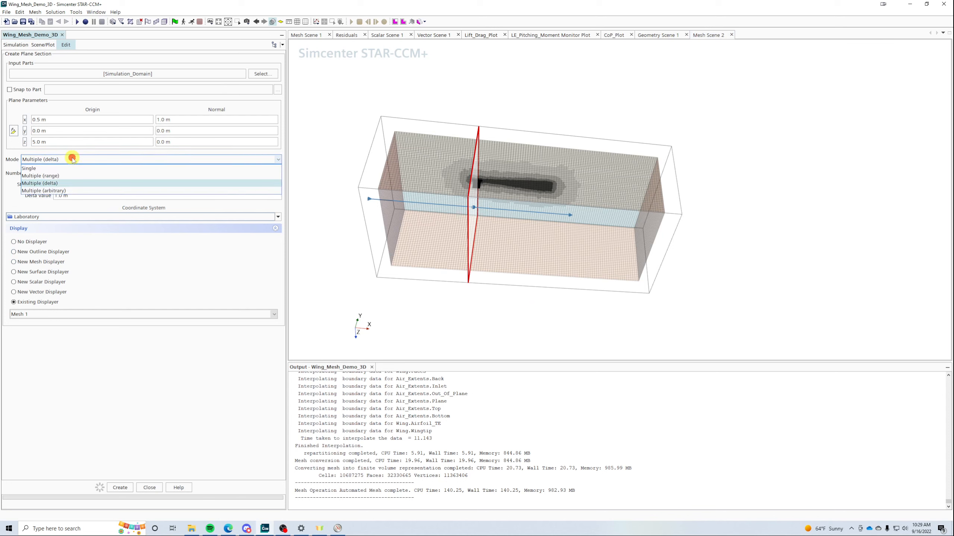
click(57, 192)
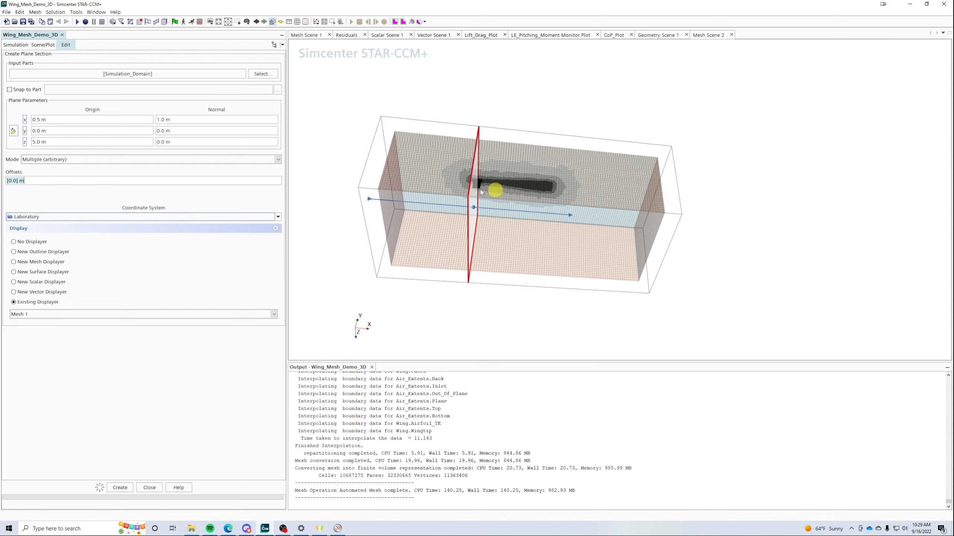
click(51, 160)
click(49, 168)
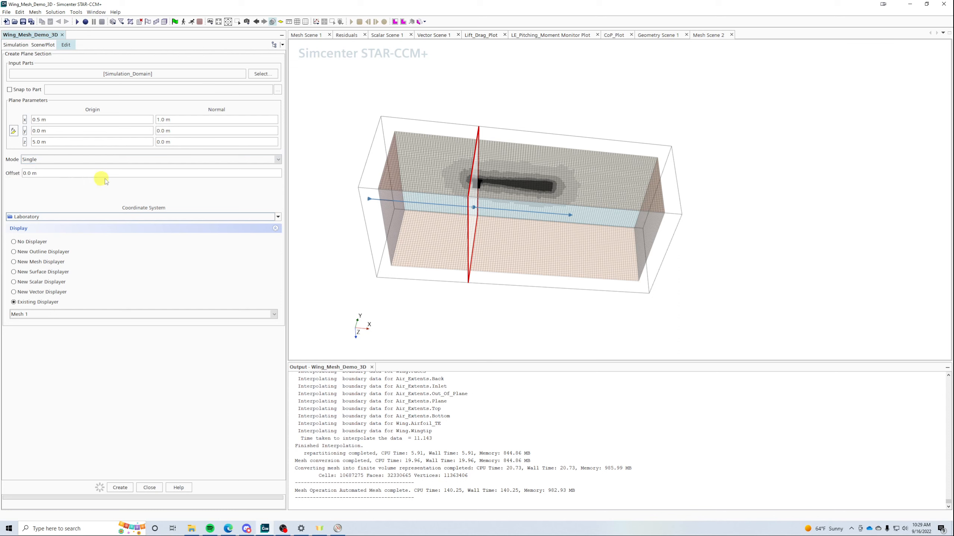
- Create the single x-normal plane section in the existing displayer Mesh 1 and view its position relative to the wing
click(118, 488)
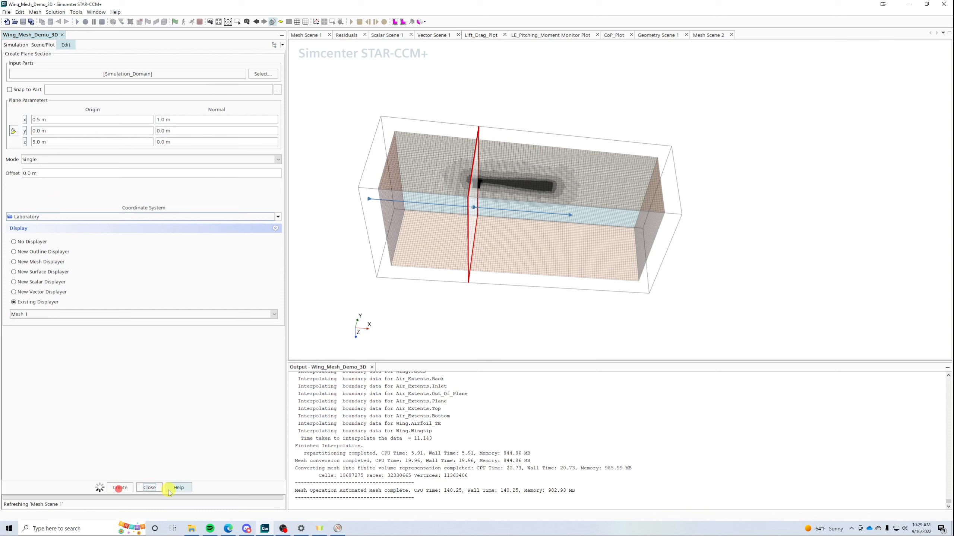
drag(440, 285, 385, 285)
scroll(490, 173, up, 6)
scroll(446, 235, up, 3)
scroll(491, 256, down, 5)
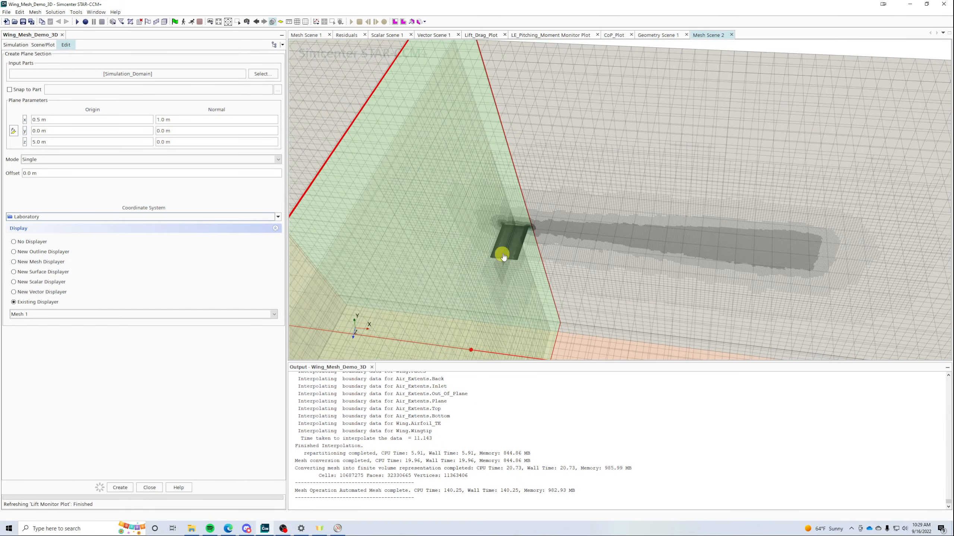
click(848, 42)
drag(847, 42, 777, 122)
scroll(795, 141, down, 5)
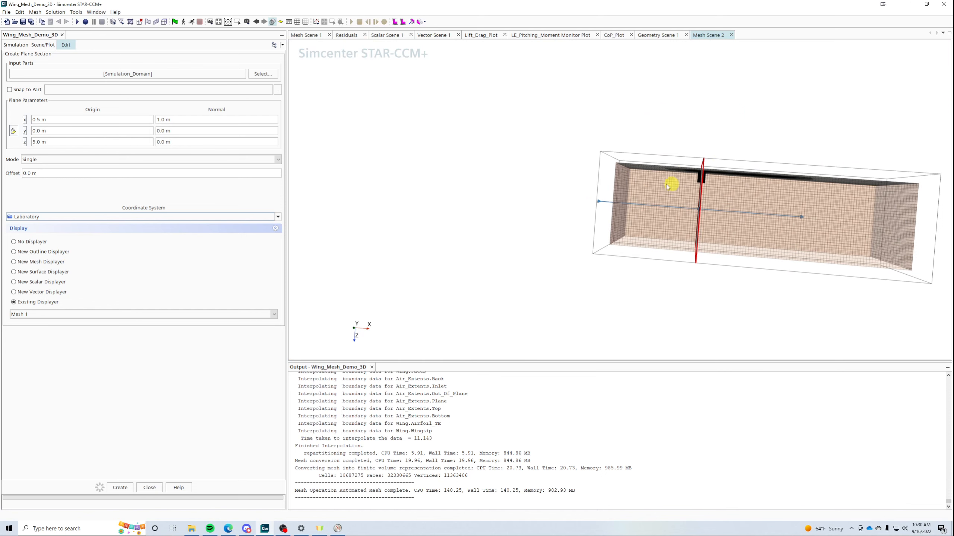
scroll(723, 180, up, 3)
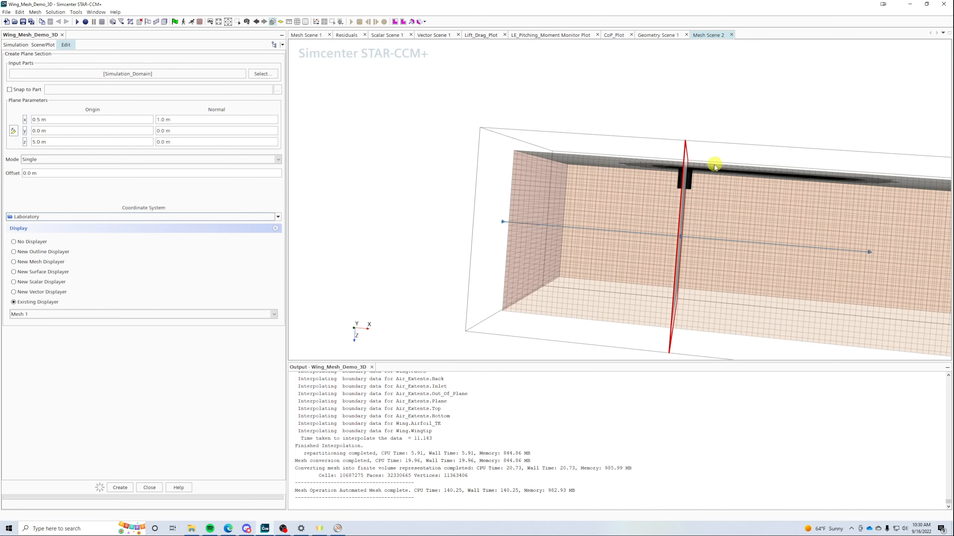
scroll(706, 169, up, 2)
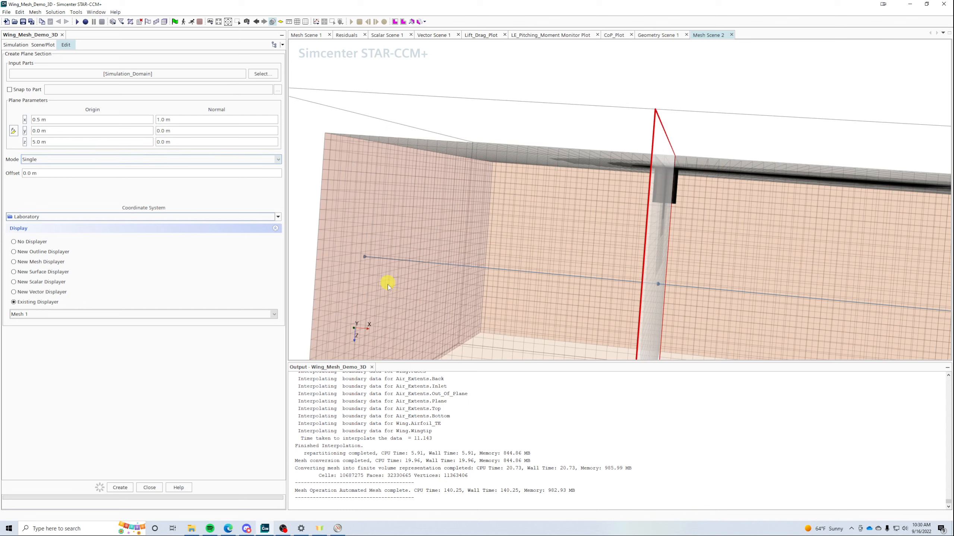
- Reorient the section plane along the z-axis with a normal z of 1.0 m and a normal x of 0.0 m
click(180, 140)
text(1)
key(Return)
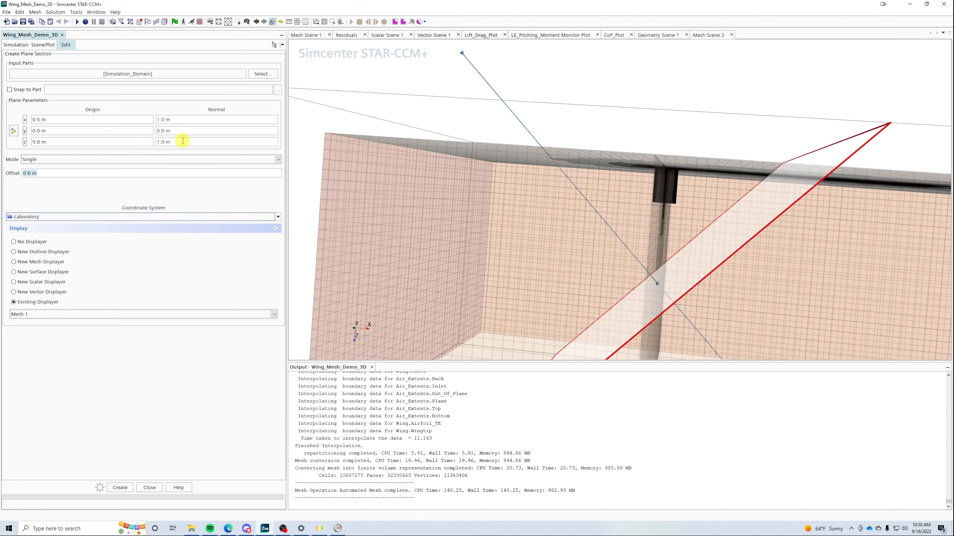
text(0)
key(Return)
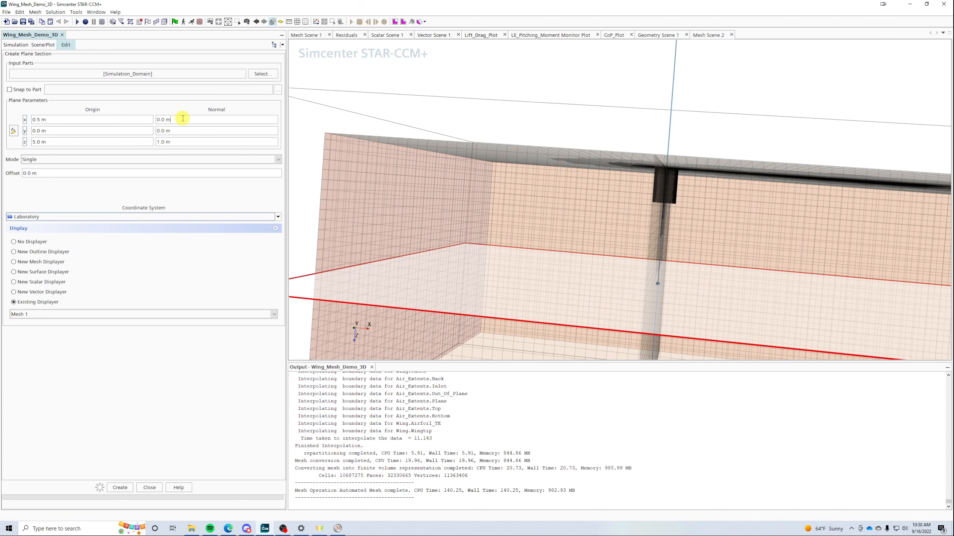
- Move the z-normal section plane onto the wing and set its origin z to 0.5 m
drag(587, 329, 597, 174)
triple_click(116, 144)
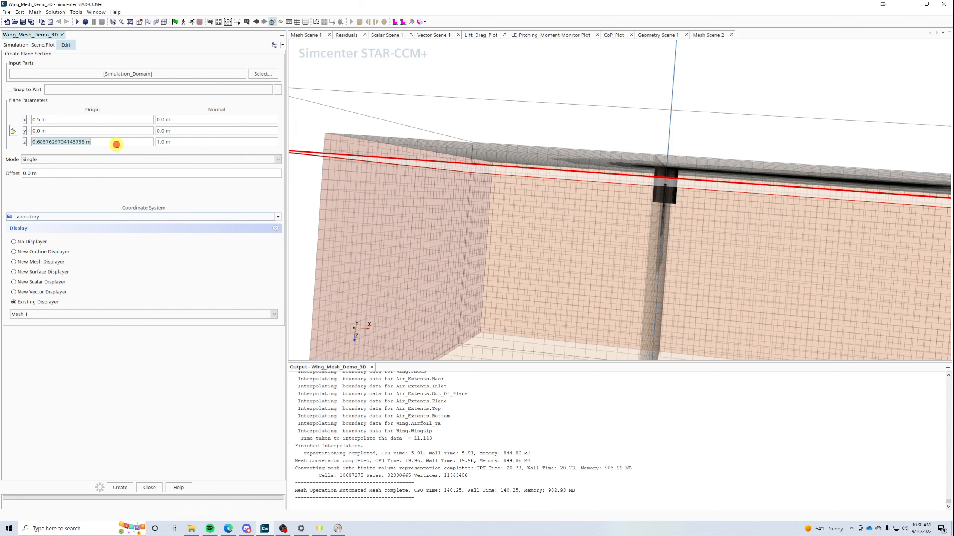
text(0.5)
key(Return)
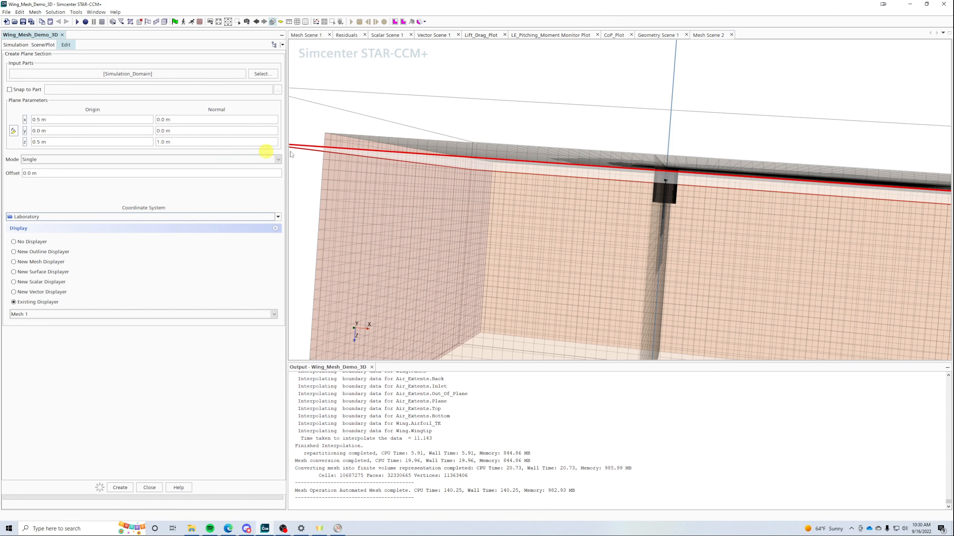
- Set the section plane's origin z to 0.75 m and check where it crosses the wing span
drag(554, 86, 561, 88)
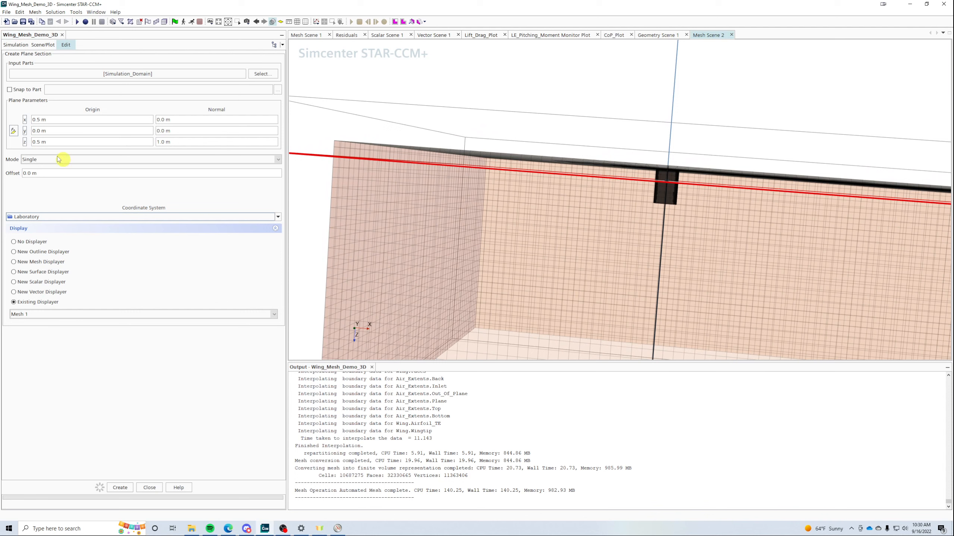
click(41, 143)
text(0.)
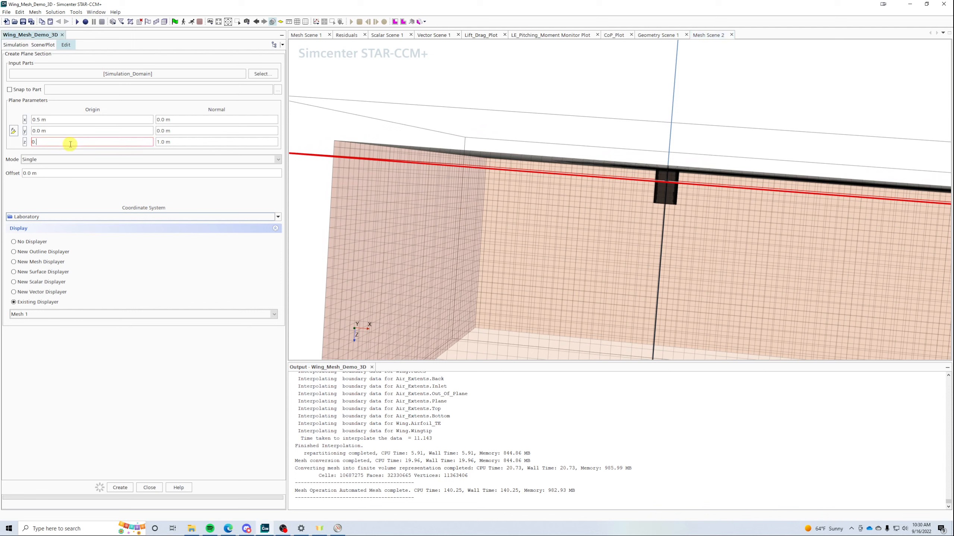
text(705)
key(Return)
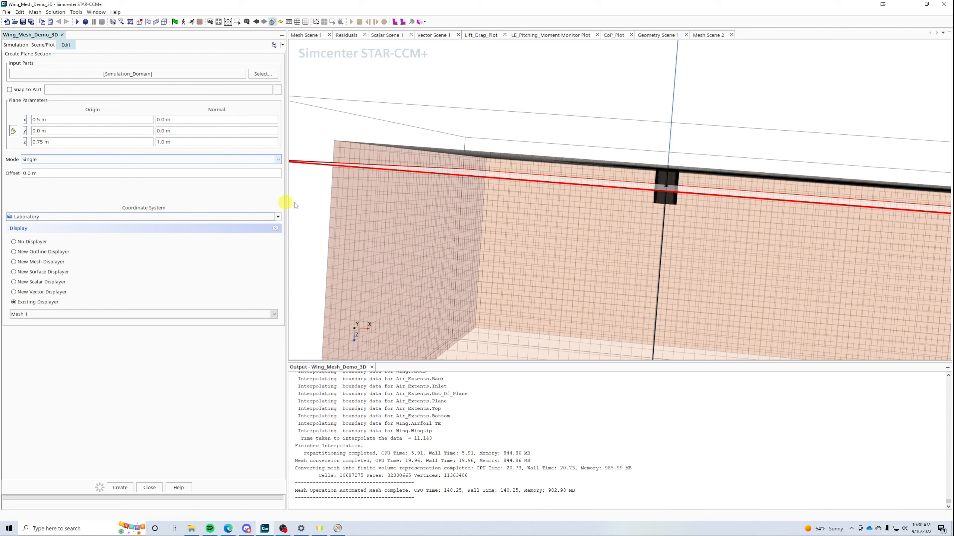
drag(564, 74, 565, 77)
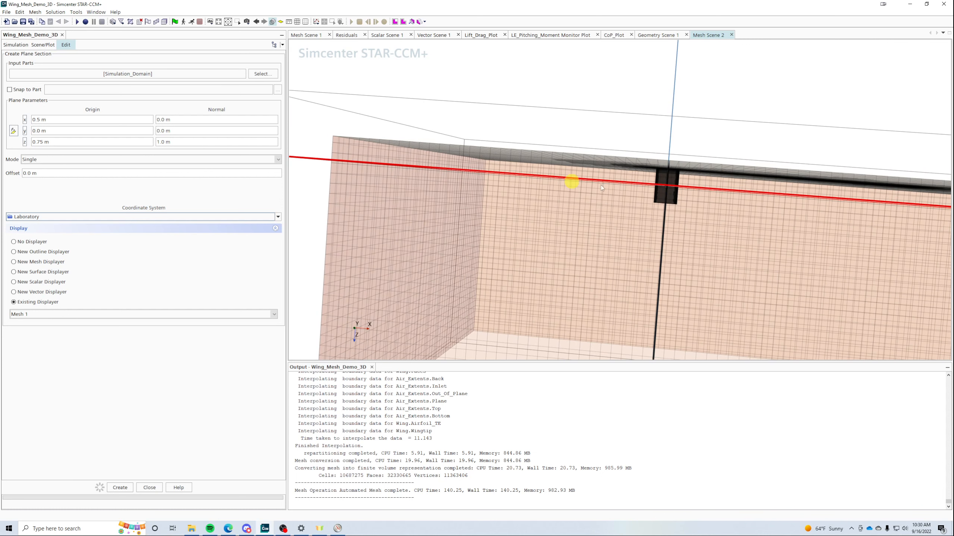
- Create the z-normal plane section with No Displayer and finish creating plane sections
click(34, 242)
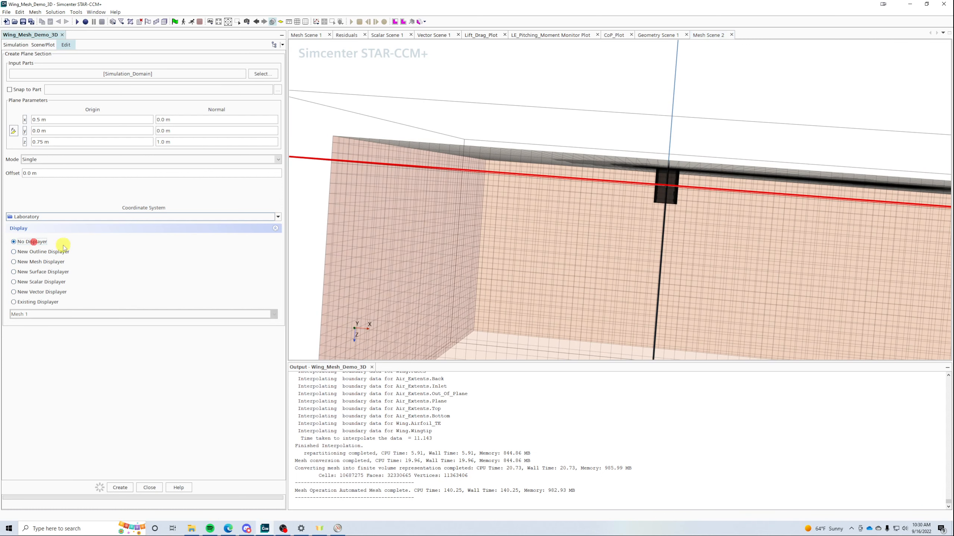
click(121, 487)
click(149, 488)
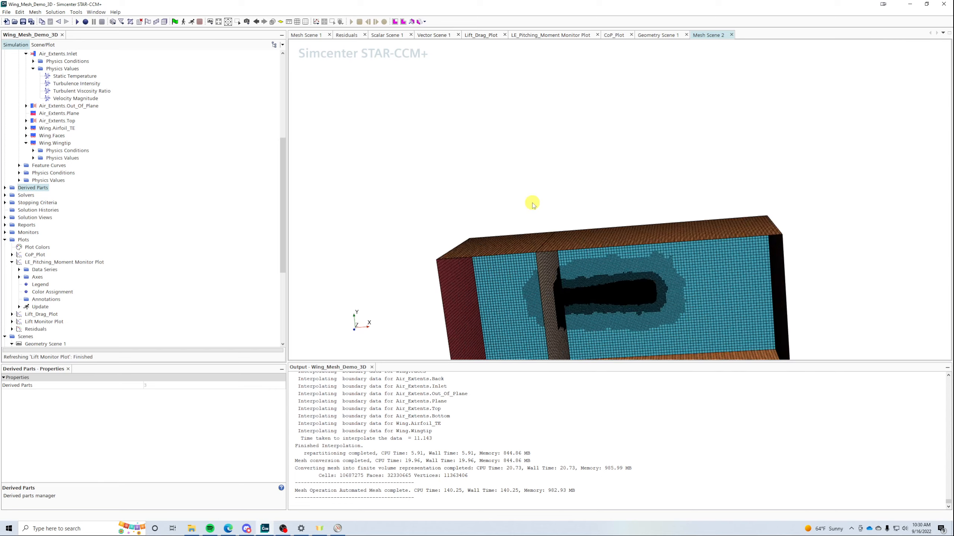
- Hide the Air_Extents.Plane boundary in the mesh scene
right_click(636, 239)
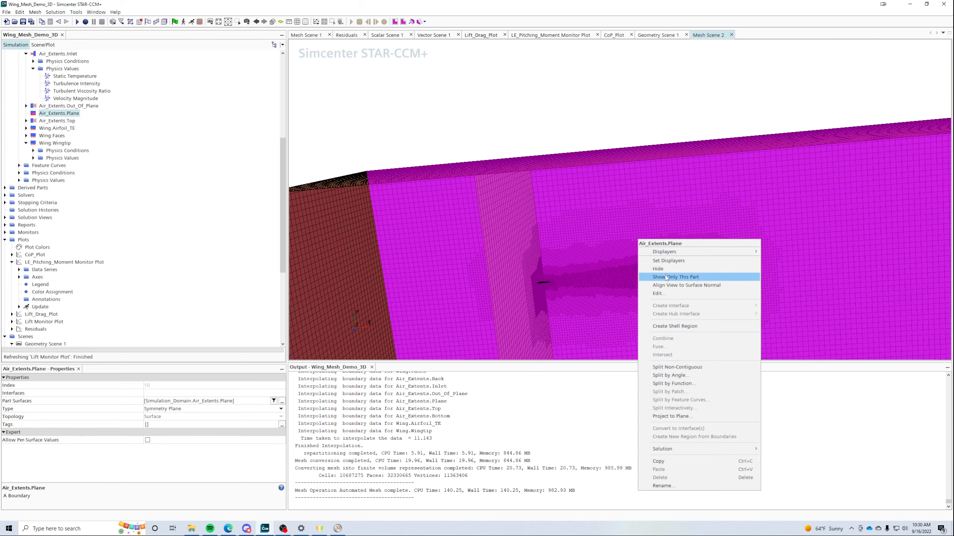
click(663, 269)
mouse_move(618, 266)
mouse_down()
mouse_move(519, 276)
mouse_move(736, 259)
mouse_move(559, 279)
mouse_up()
- Examine the section mesh around the wingtip, including the prism layers at its corners and the cell-size transition to the surrounding volume
scroll(555, 282, up, 5)
drag(493, 312, 447, 315)
scroll(493, 317, up, 4)
drag(493, 313, 459, 306)
scroll(448, 268, up, 8)
mouse_move(448, 223)
mouse_down()
mouse_move(372, 230)
mouse_move(520, 222)
mouse_move(583, 235)
mouse_move(498, 236)
mouse_up()
scroll(502, 226, down, 6)
scroll(484, 224, up, 5)
scroll(492, 191, up, 3)
scroll(492, 190, down, 5)
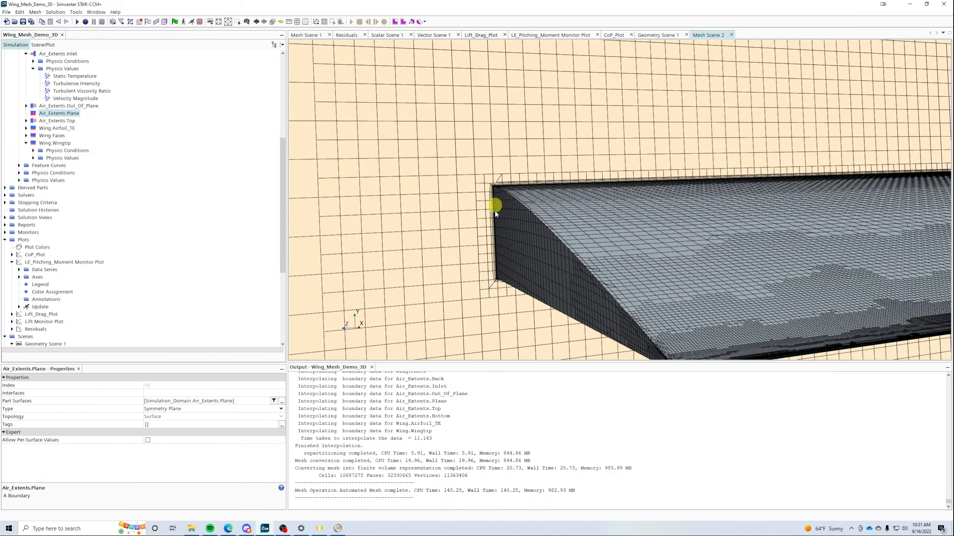
scroll(449, 250, down, 2)
scroll(449, 250, down, 3)
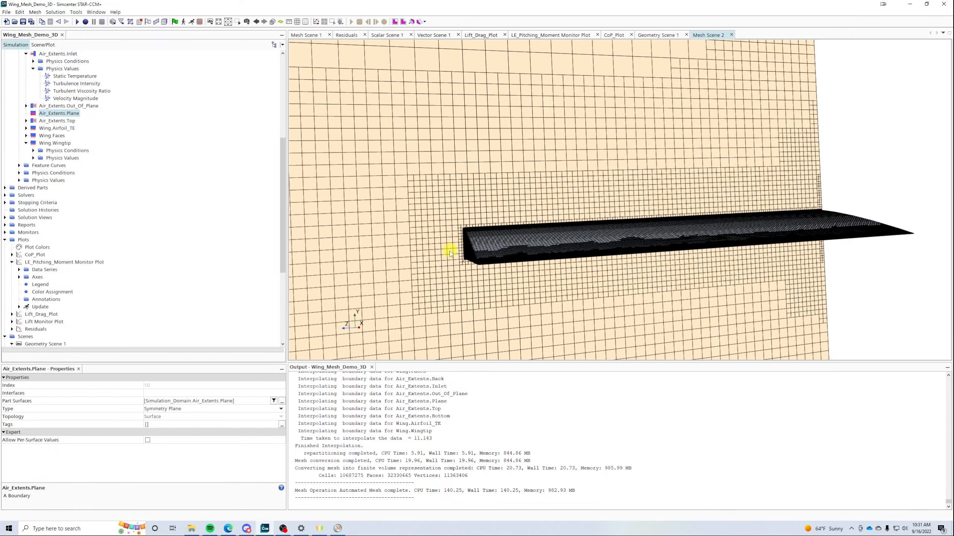
mouse_move(509, 241)
mouse_down()
mouse_move(447, 243)
mouse_move(560, 239)
mouse_up()
scroll(560, 239, up, 1)
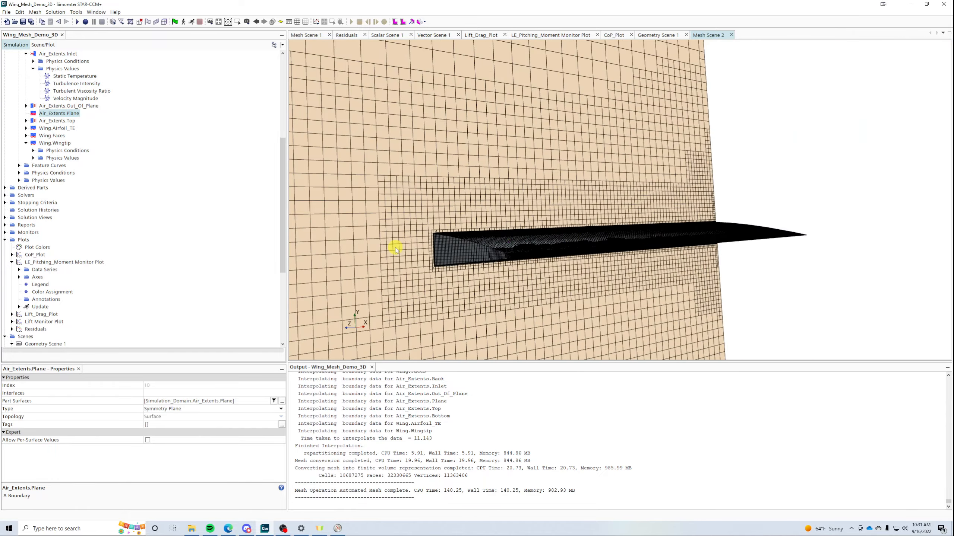
scroll(493, 244, up, 4)
scroll(492, 215, down, 3)
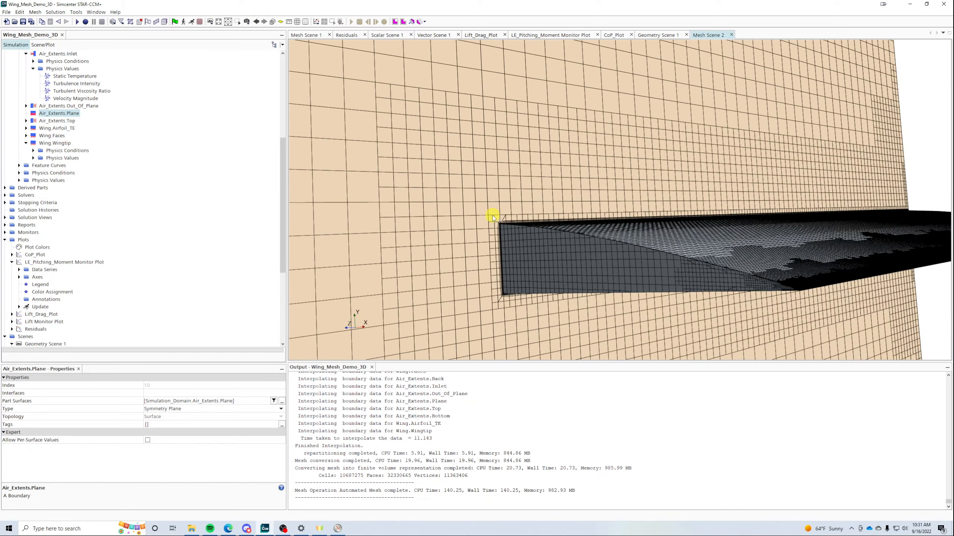
mouse_move(490, 213)
mouse_down()
mouse_move(512, 223)
mouse_move(517, 249)
mouse_move(494, 266)
mouse_move(541, 261)
mouse_move(526, 249)
mouse_move(503, 258)
mouse_move(536, 236)
mouse_up()
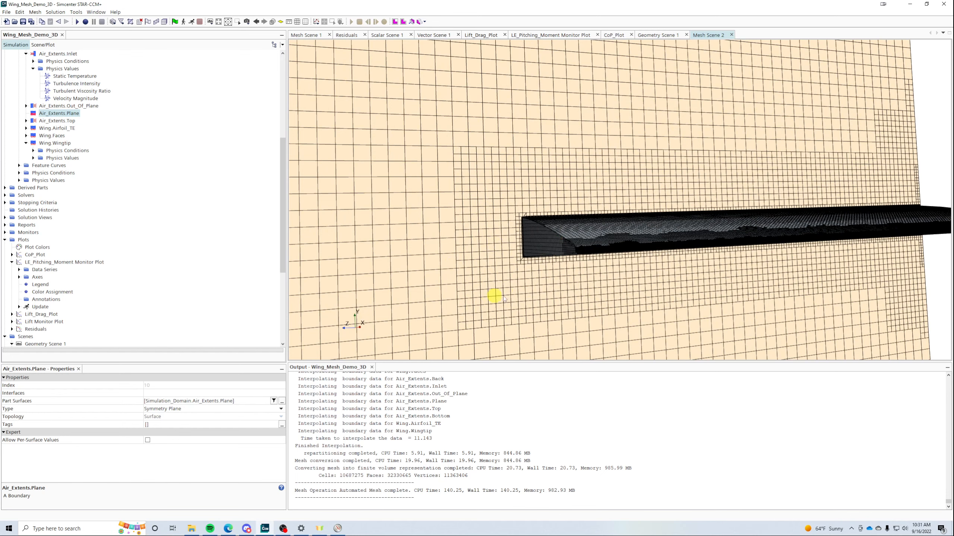
scroll(546, 227, up, 3)
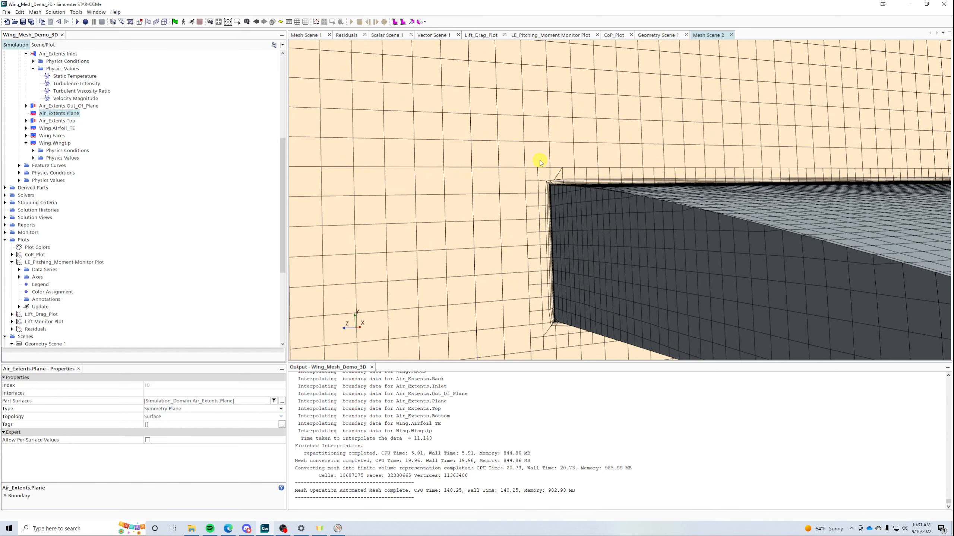
drag(555, 271, 559, 205)
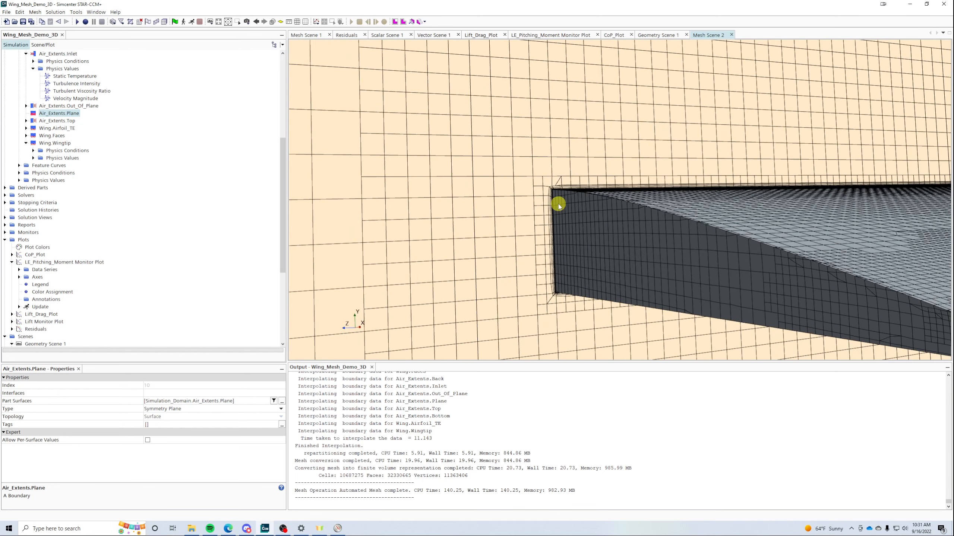
drag(567, 260, 559, 230)
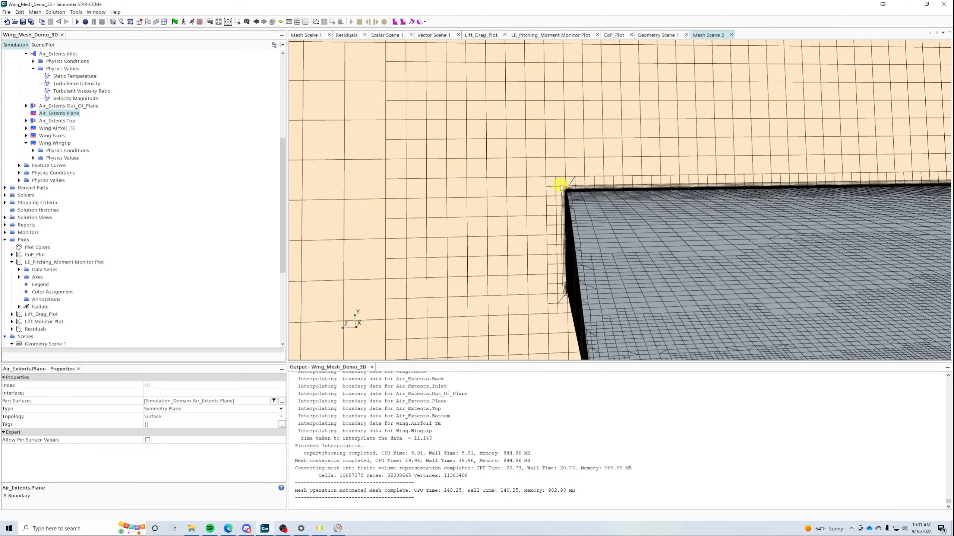
scroll(627, 209, down, 3)
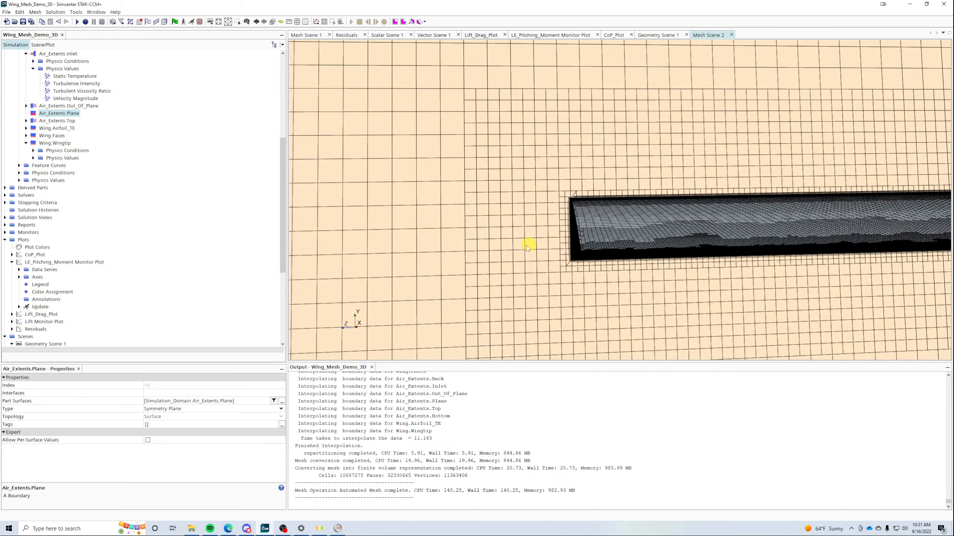
scroll(524, 249, down, 3)
drag(525, 251, 672, 267)
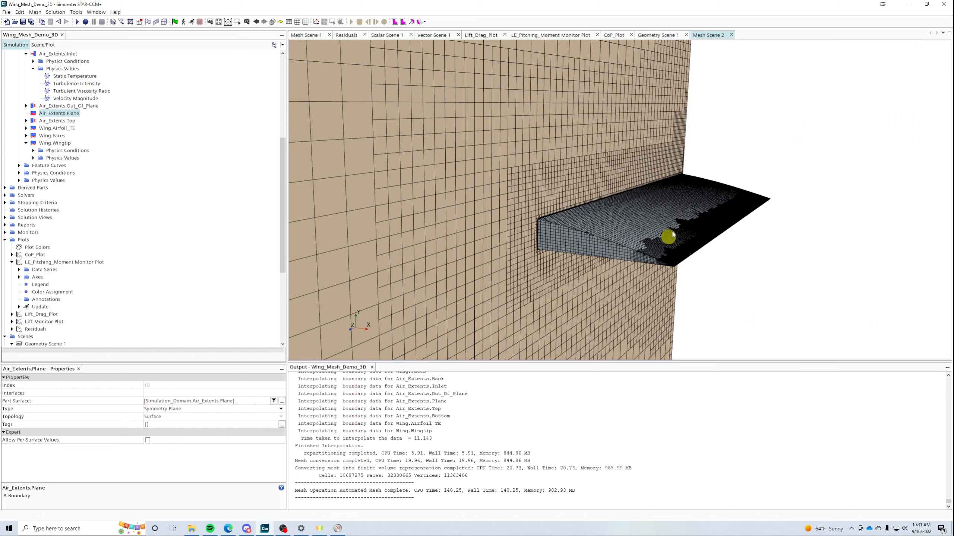
- Add Plane Section 3 to the parts displayed by Mesh 1 in Mesh Scene 2, keeping Plane Section 2 selected
scroll(161, 240, up, 8)
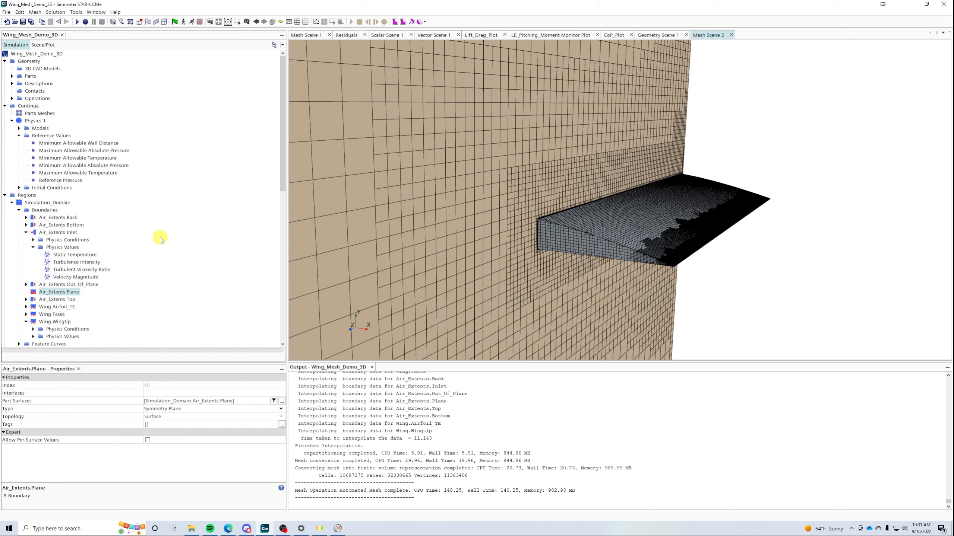
scroll(624, 153, down, 3)
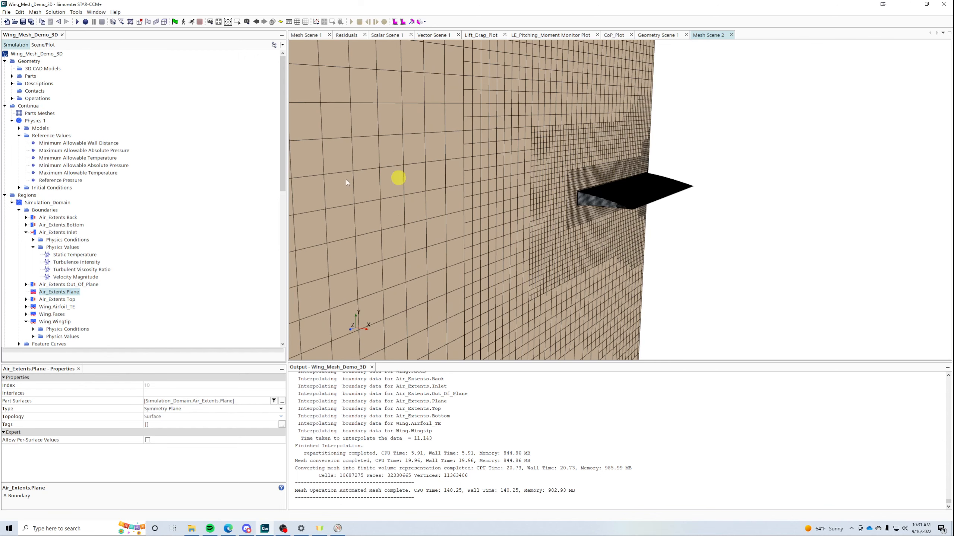
scroll(80, 214, down, 8)
scroll(82, 220, down, 7)
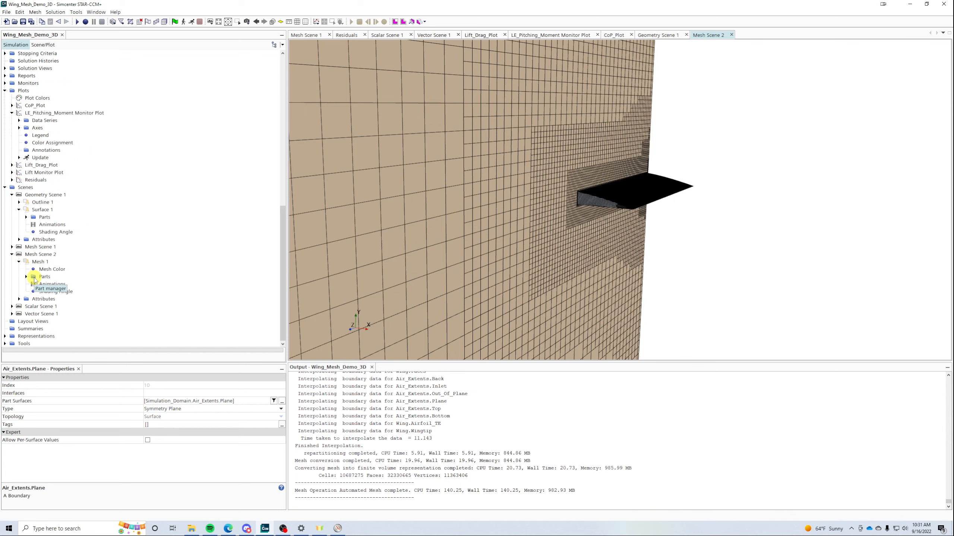
click(35, 255)
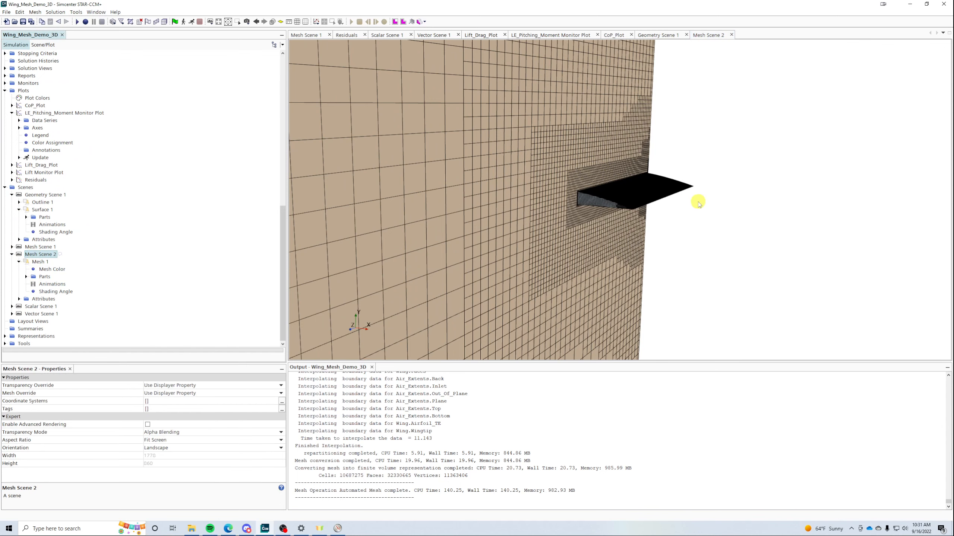
scroll(699, 204, down, 5)
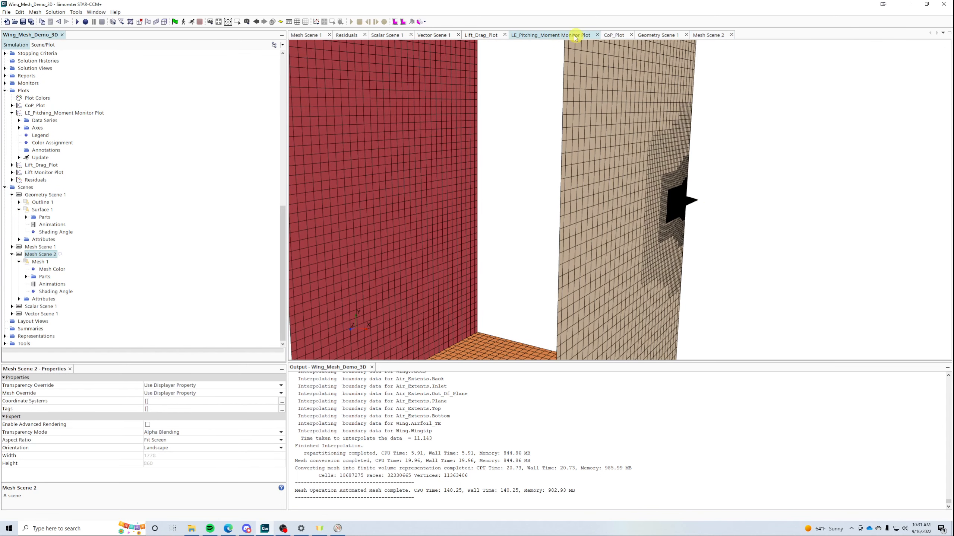
click(714, 36)
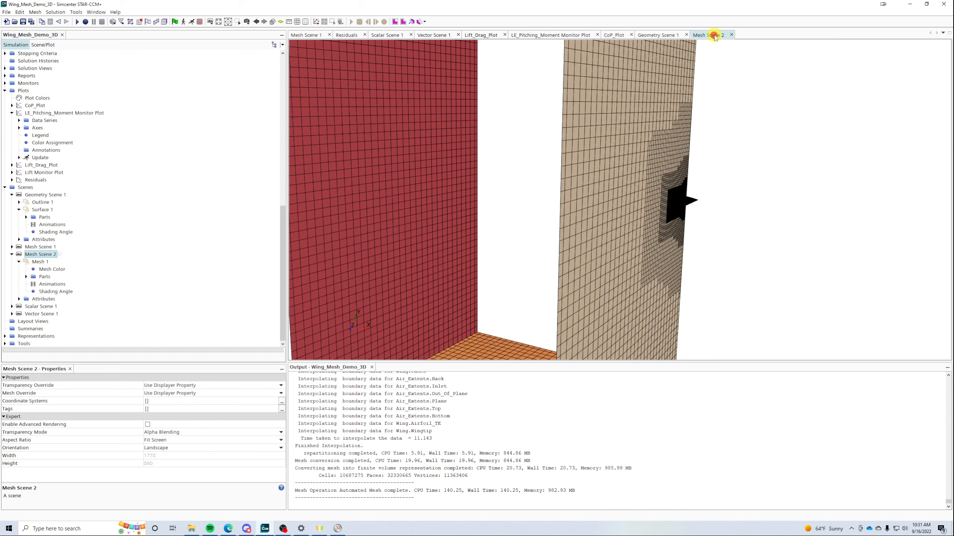
click(29, 263)
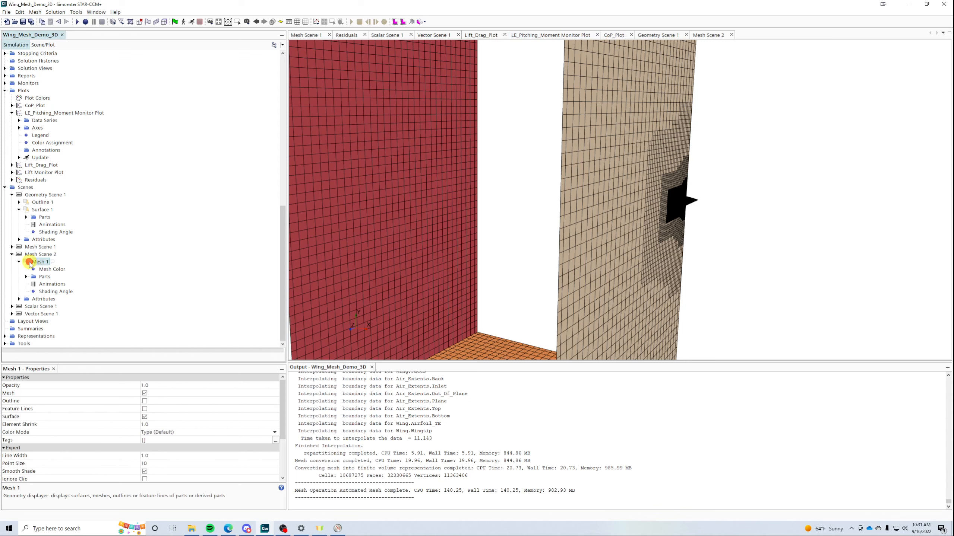
click(44, 277)
click(223, 387)
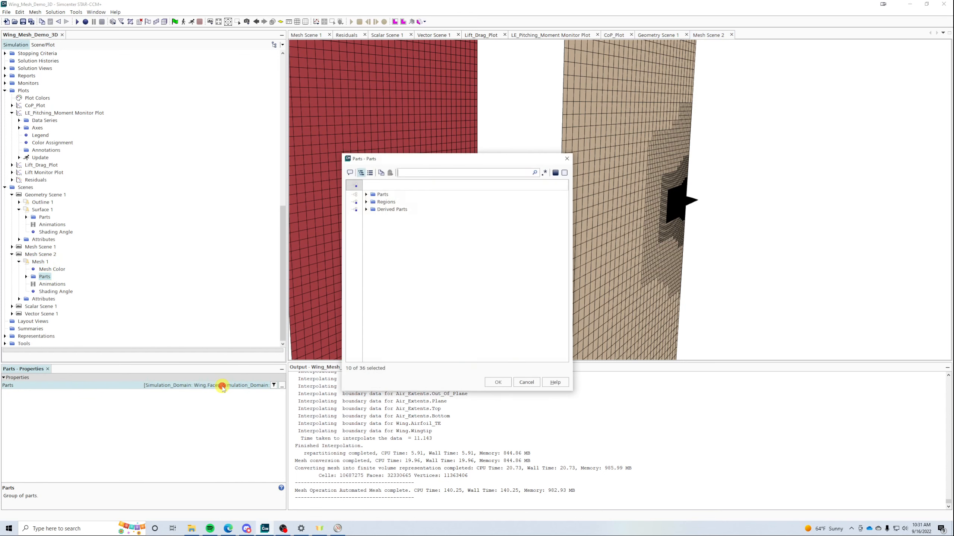
click(350, 212)
click(366, 210)
click(416, 225)
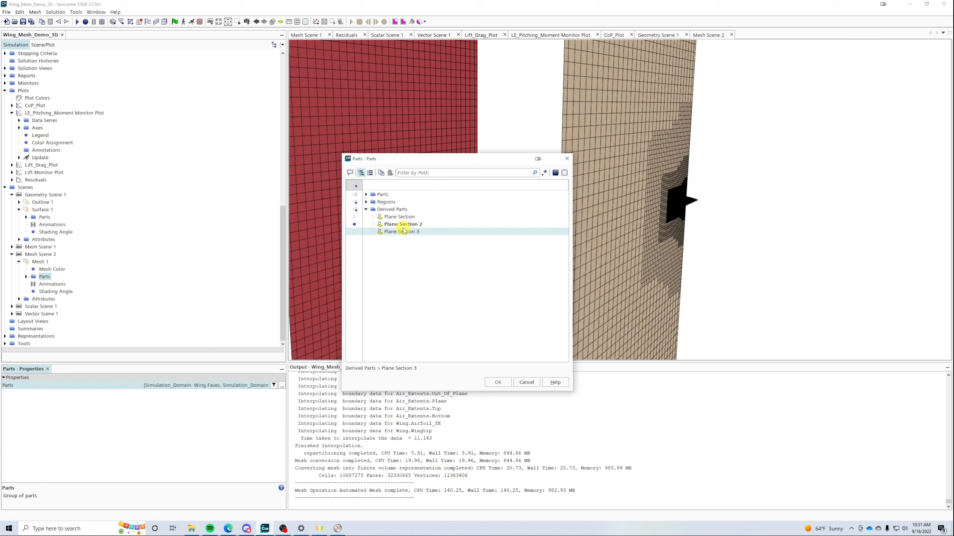
click(402, 231)
click(498, 383)
- Examine the mesh refinement around the wing and its wake on the two crossing plane sections within the domain
mouse_move(583, 217)
mouse_down()
mouse_move(641, 216)
mouse_move(567, 215)
mouse_up()
scroll(654, 221, up, 3)
drag(653, 218, 564, 249)
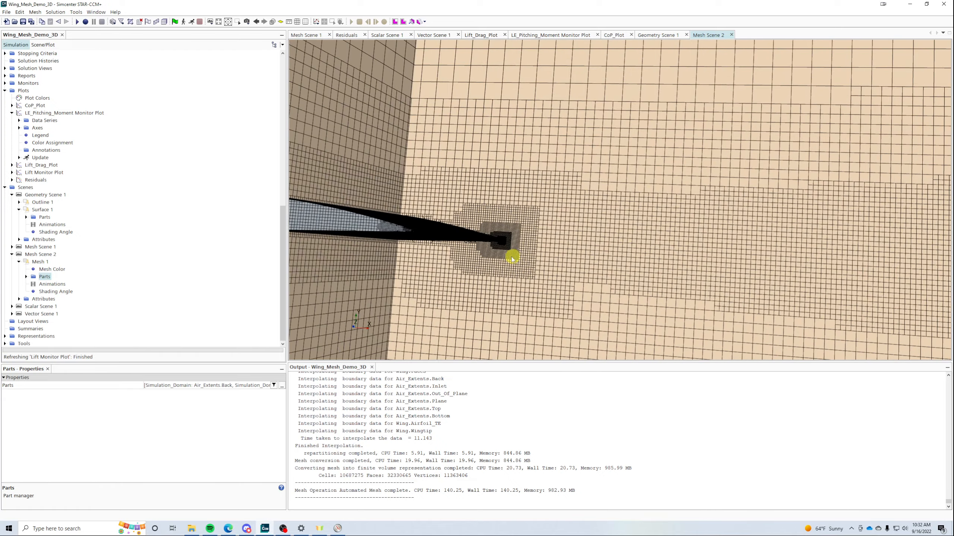
scroll(511, 255, up, 3)
drag(543, 207, 528, 256)
scroll(528, 256, down, 5)
drag(633, 224, 568, 252)
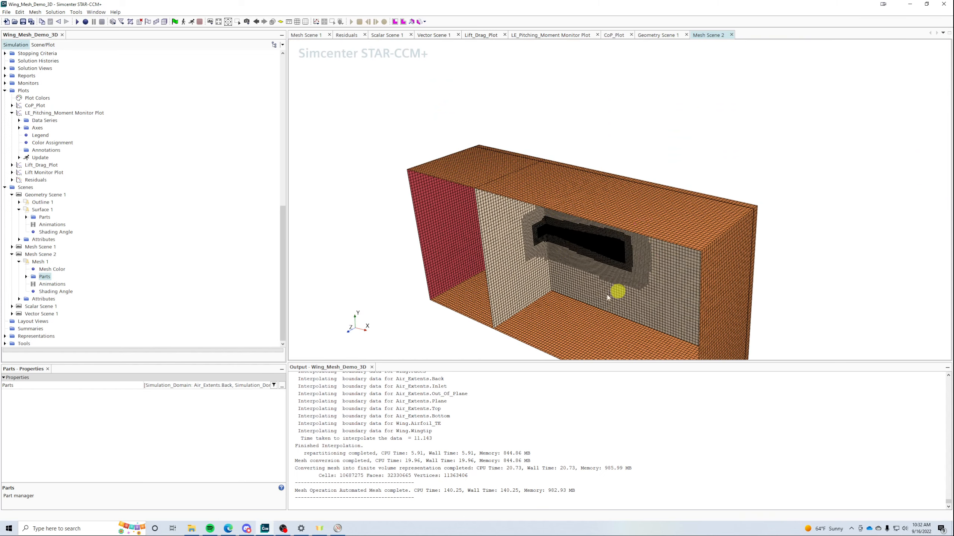
- Highlight the z-normal plane section to check its extent in the domain, and clear the selection to view both sections
click(507, 228)
click(672, 277)
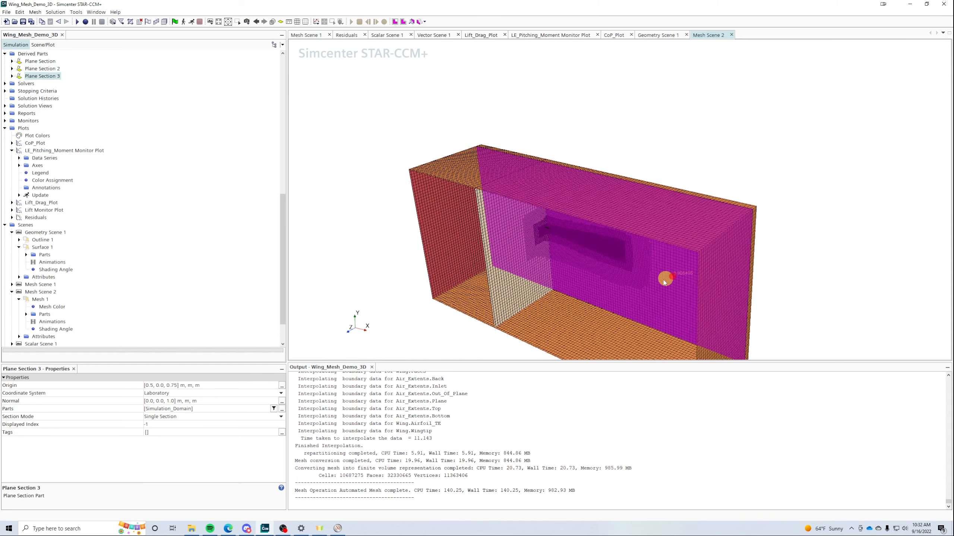
drag(666, 277, 616, 284)
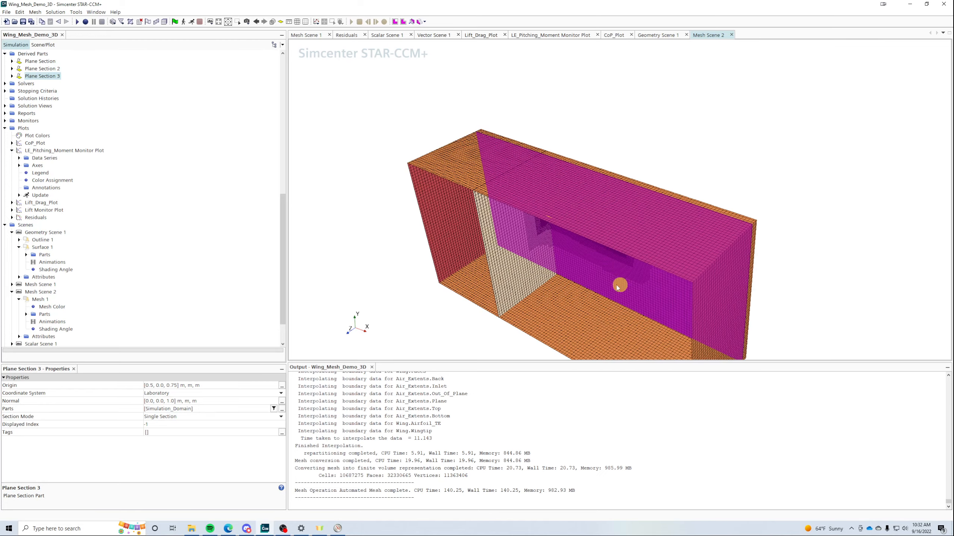
click(504, 269)
click(662, 101)
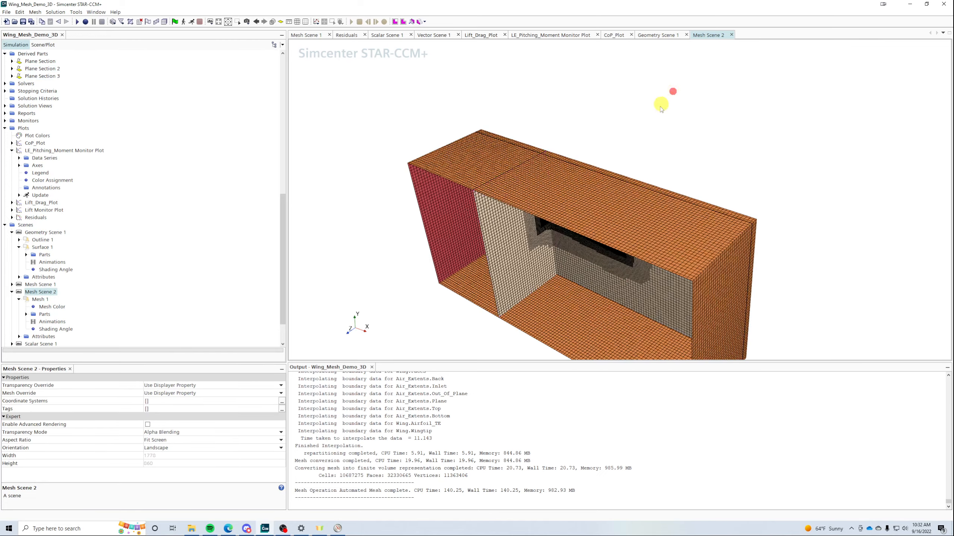
drag(662, 102, 729, 81)
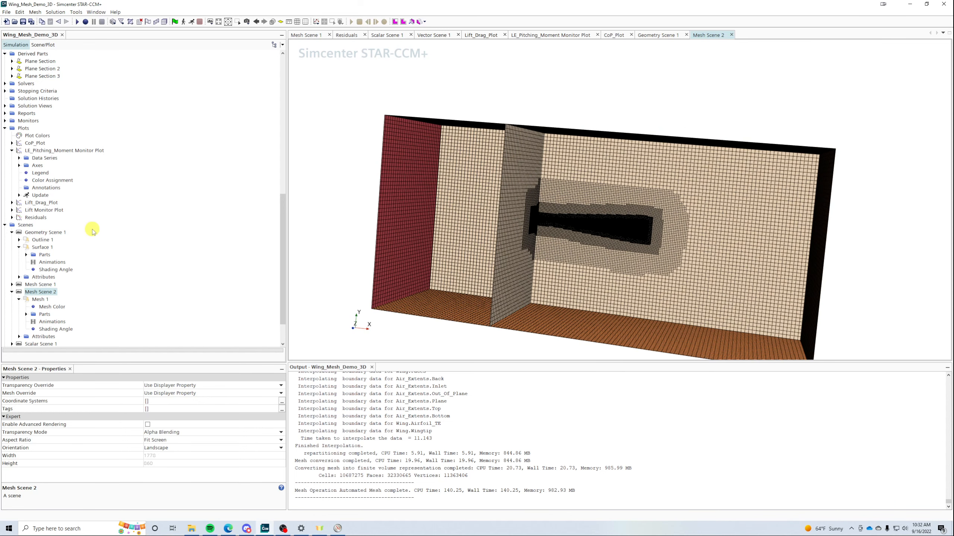
- Save the Wing_Mesh_Demo_3D simulation
scroll(94, 229, down, 2)
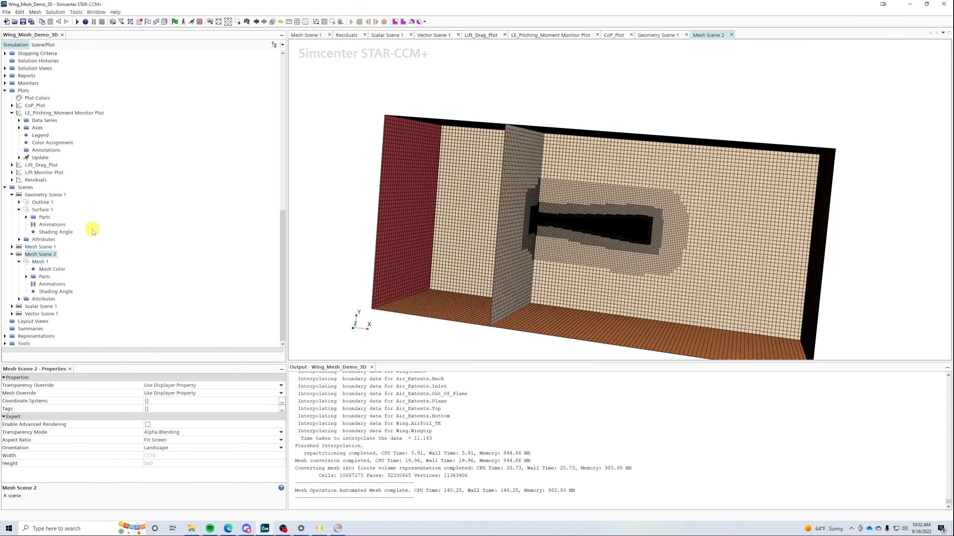
click(22, 22)
- Assign the Wing.Airfoil_TE, Wing.Faces and Wing.Wingtip boundaries as parts of the Drag report
scroll(224, 283, up, 9)
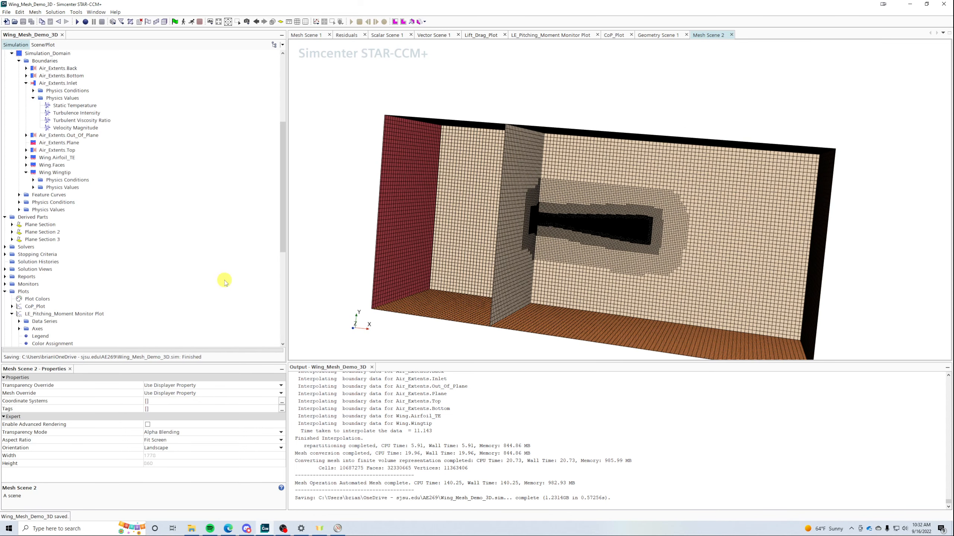
scroll(224, 279, up, 6)
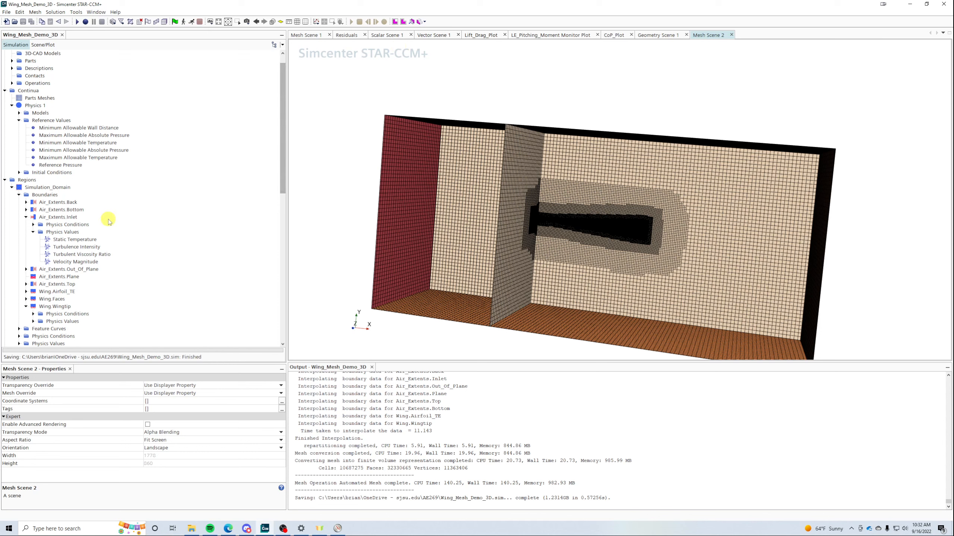
scroll(108, 221, down, 7)
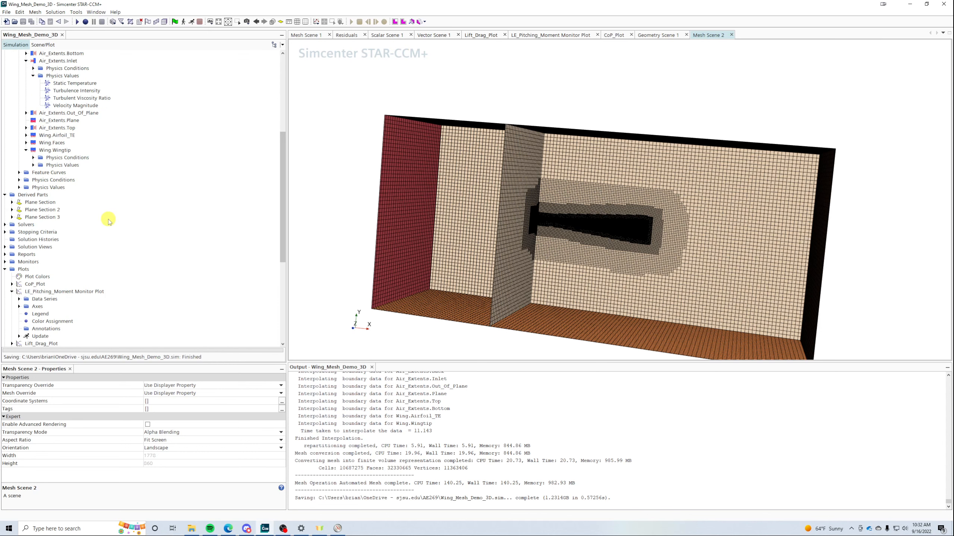
click(4, 254)
click(30, 255)
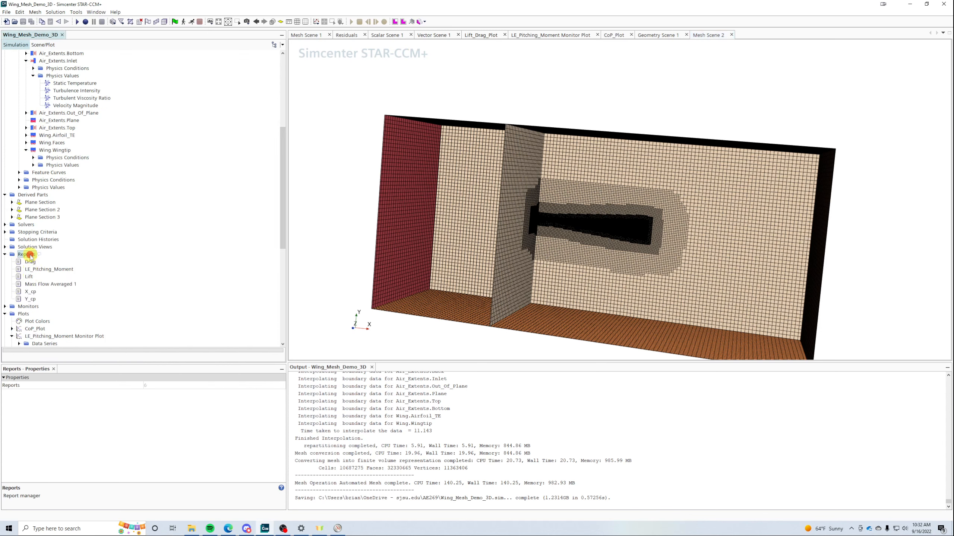
click(29, 277)
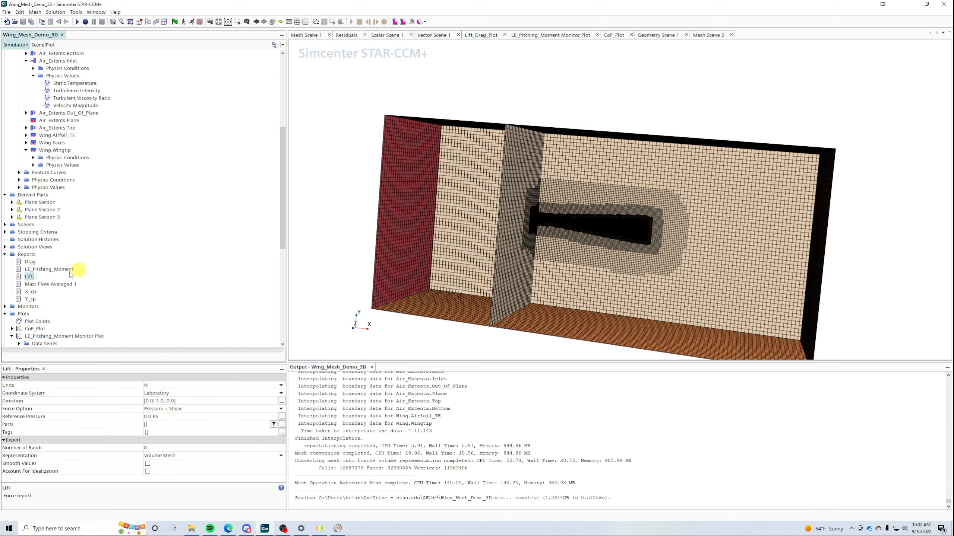
click(30, 262)
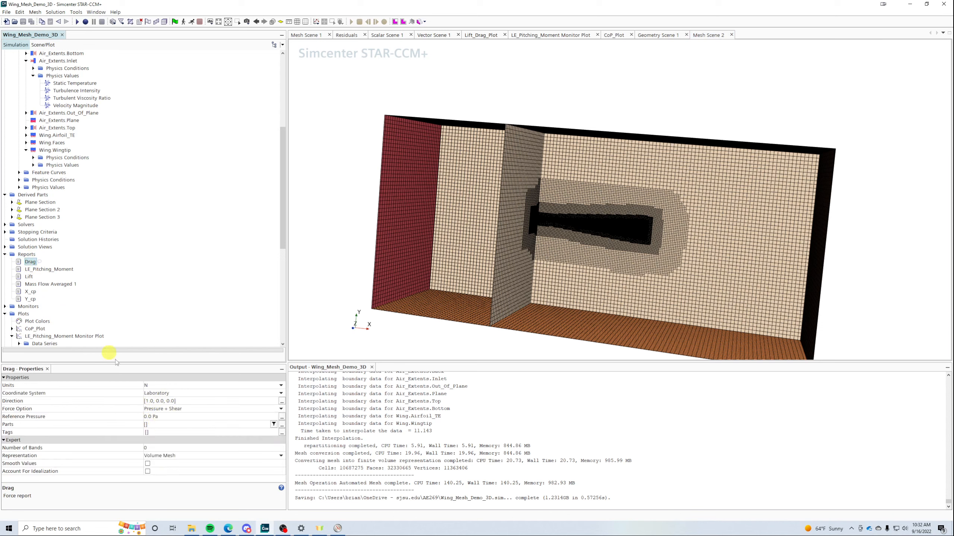
click(164, 425)
click(368, 203)
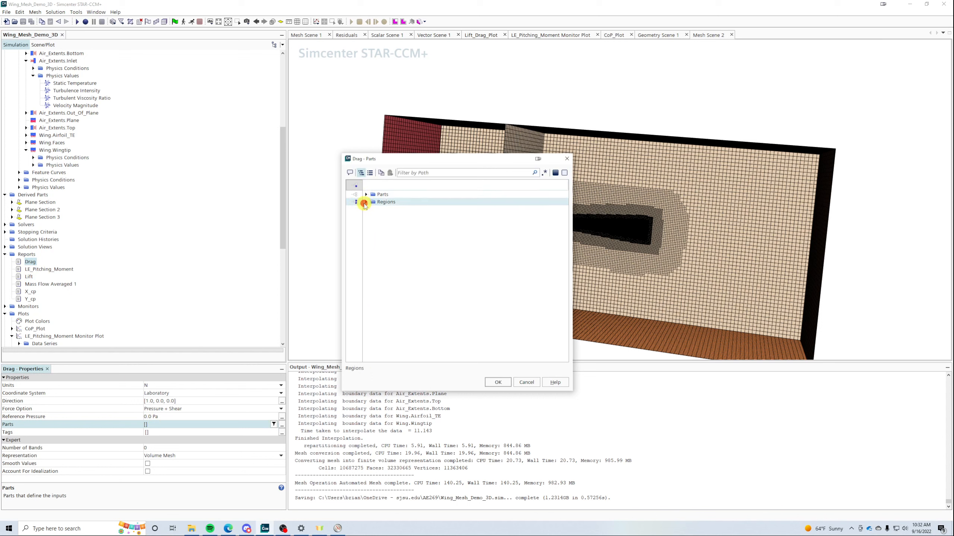
click(365, 203)
click(355, 209)
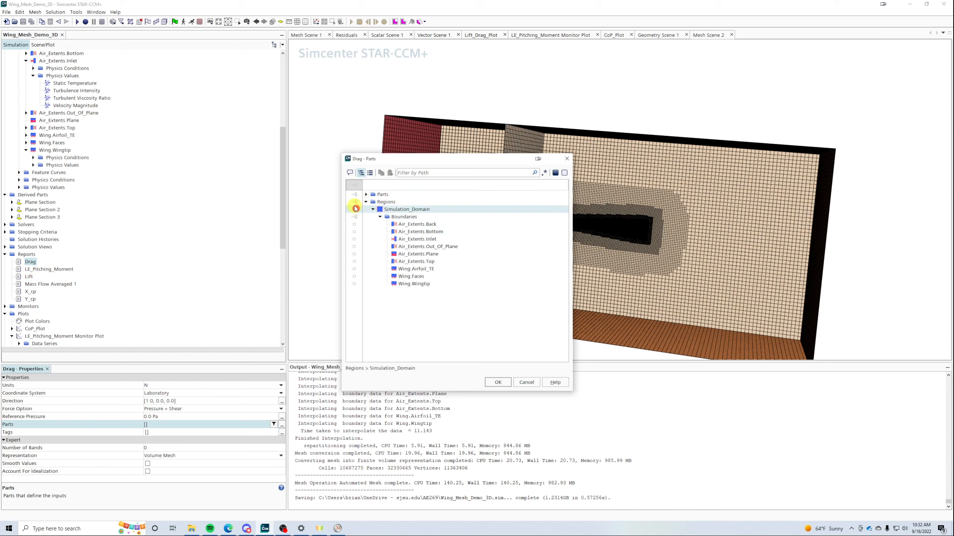
click(430, 270)
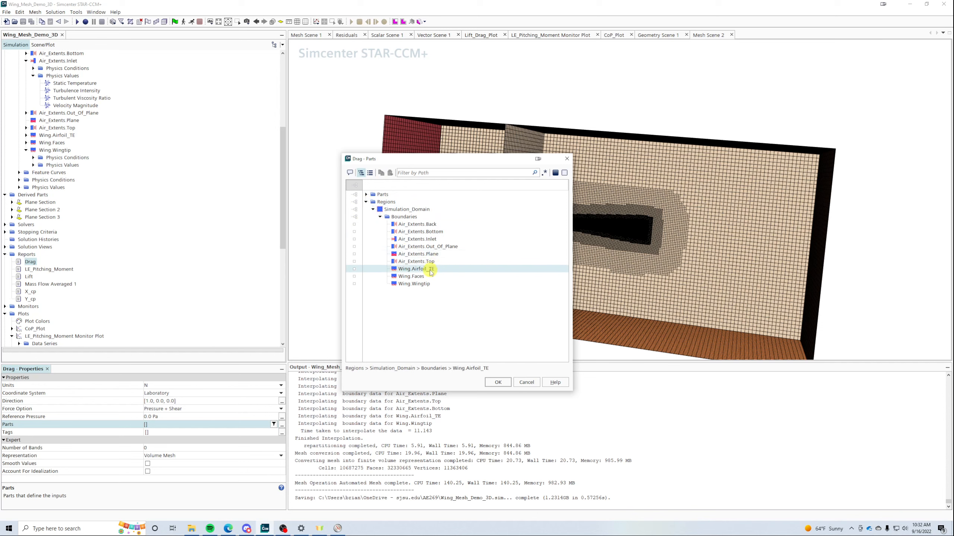
shift+click(413, 284)
click(498, 383)
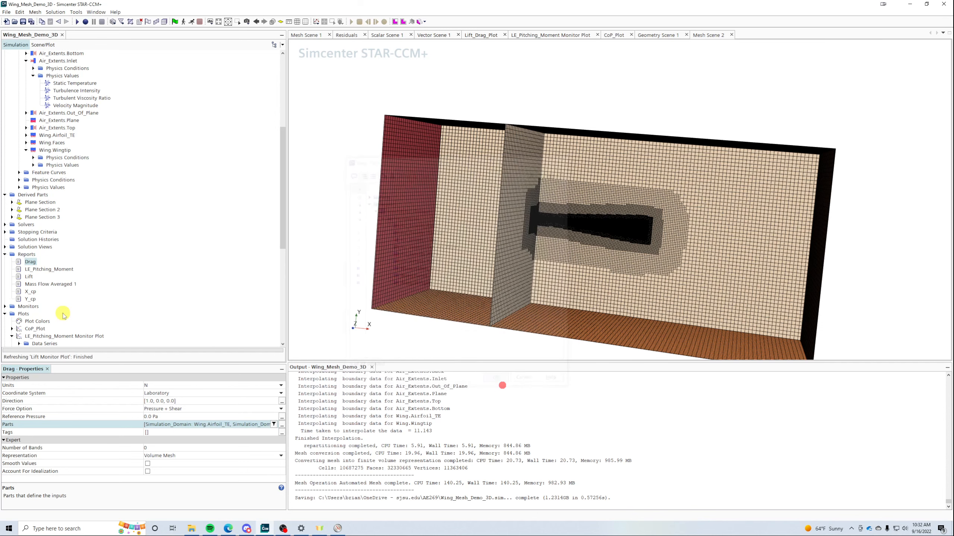
- Copy the Drag report's three wing boundaries into the parts of the LE_Pitching_Moment, Lift, X_cp and Y_cp reports
click(28, 269)
click(31, 262)
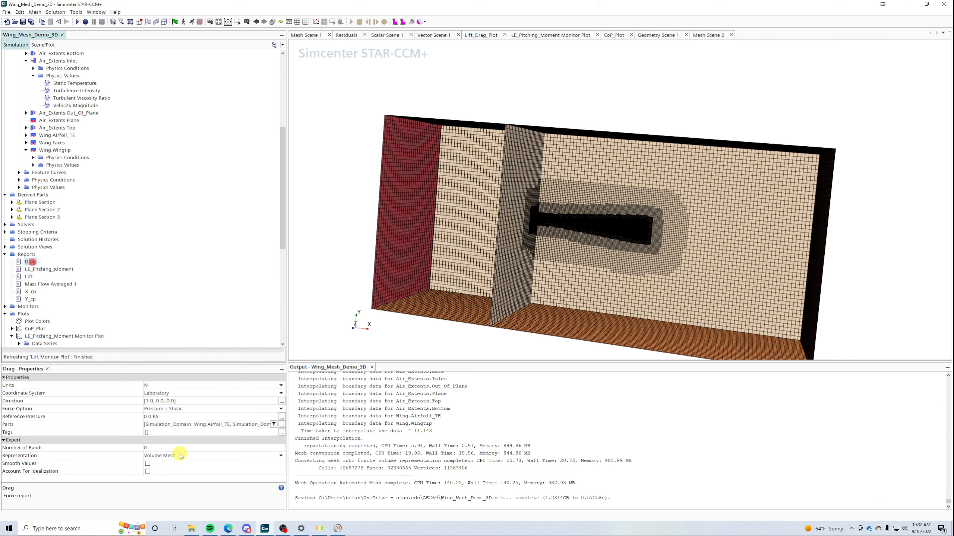
click(176, 429)
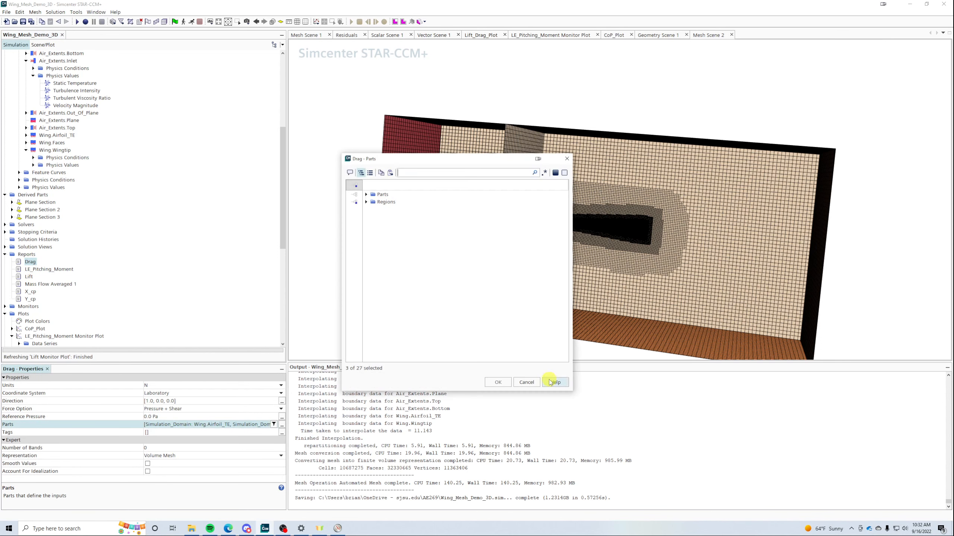
click(527, 382)
click(39, 269)
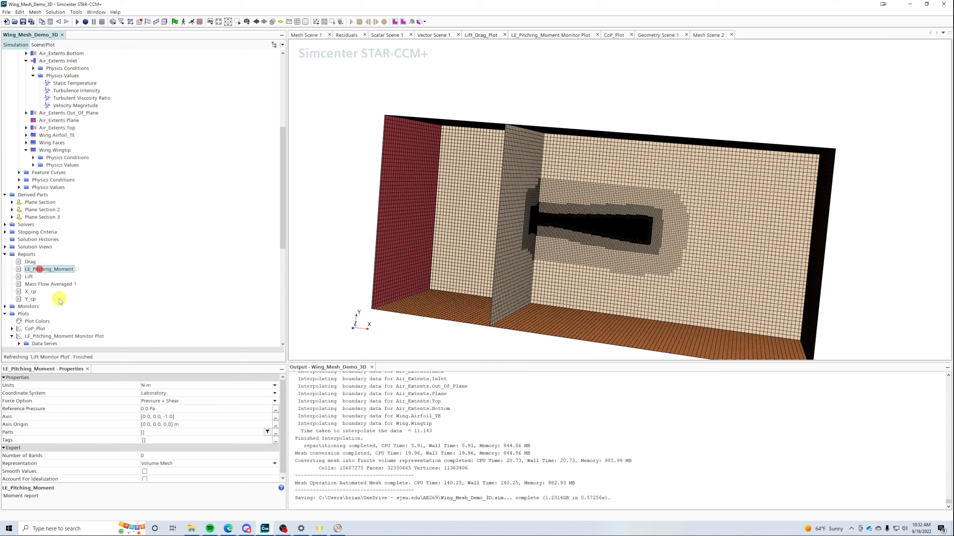
ctrl+click(29, 276)
ctrl+click(30, 292)
ctrl+click(30, 300)
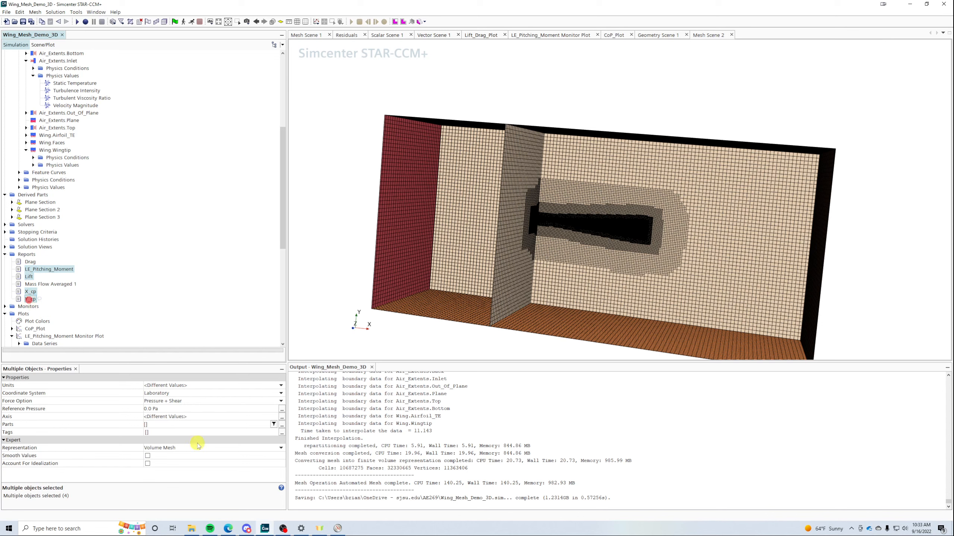
click(157, 425)
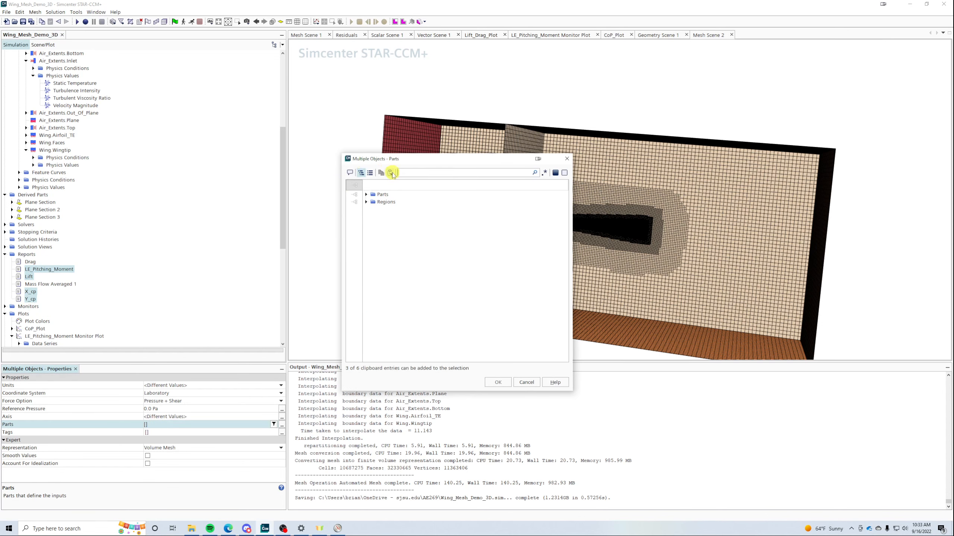
click(366, 202)
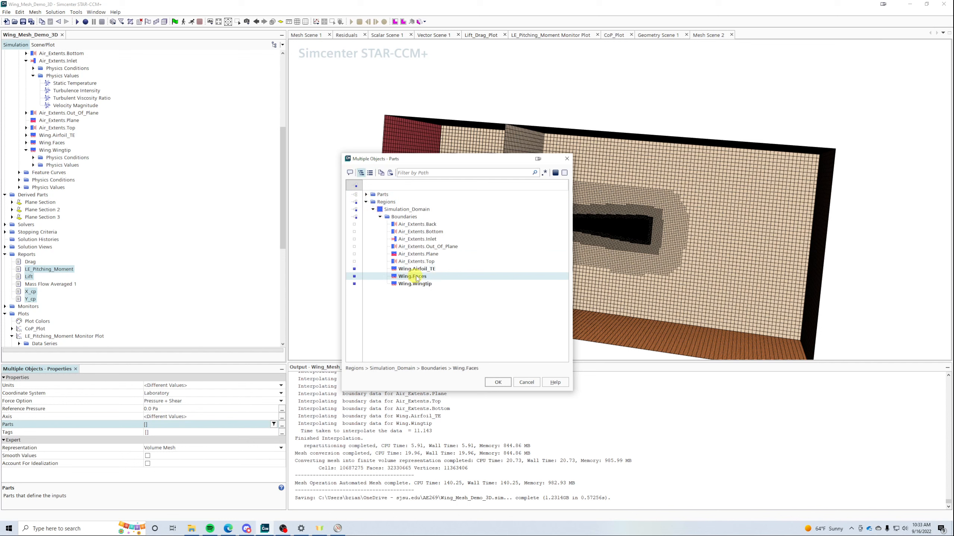
click(497, 382)
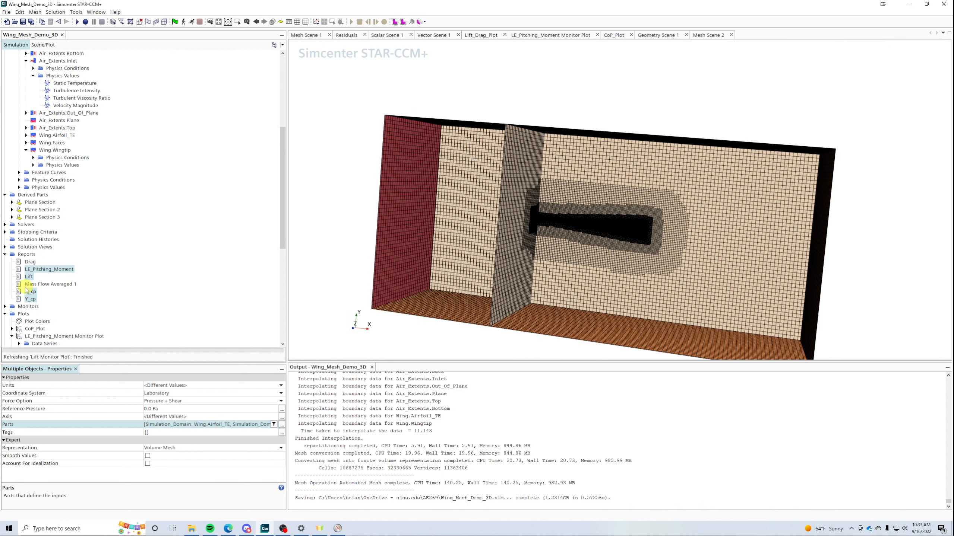
- Open Scalar Scene 1
scroll(27, 289, down, 7)
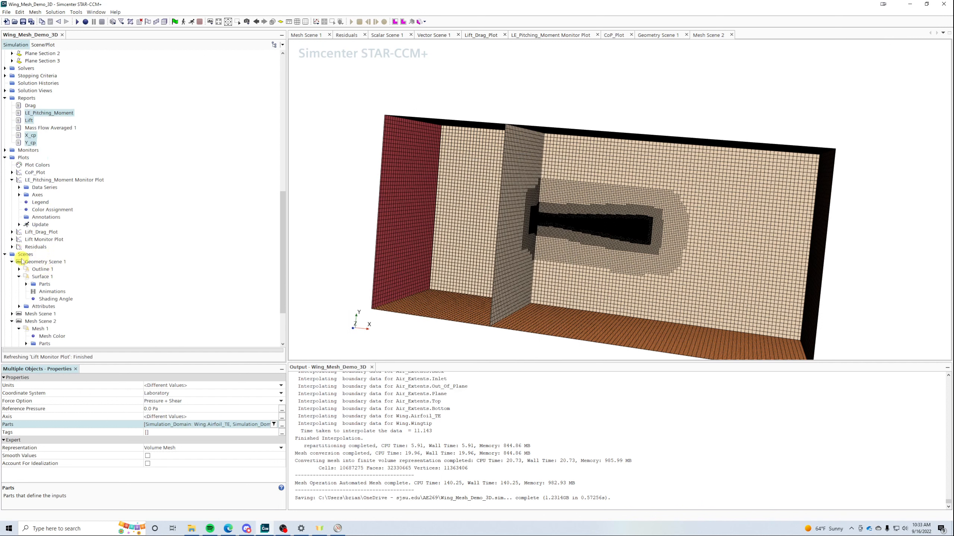
scroll(61, 306, down, 2)
double_click(32, 329)
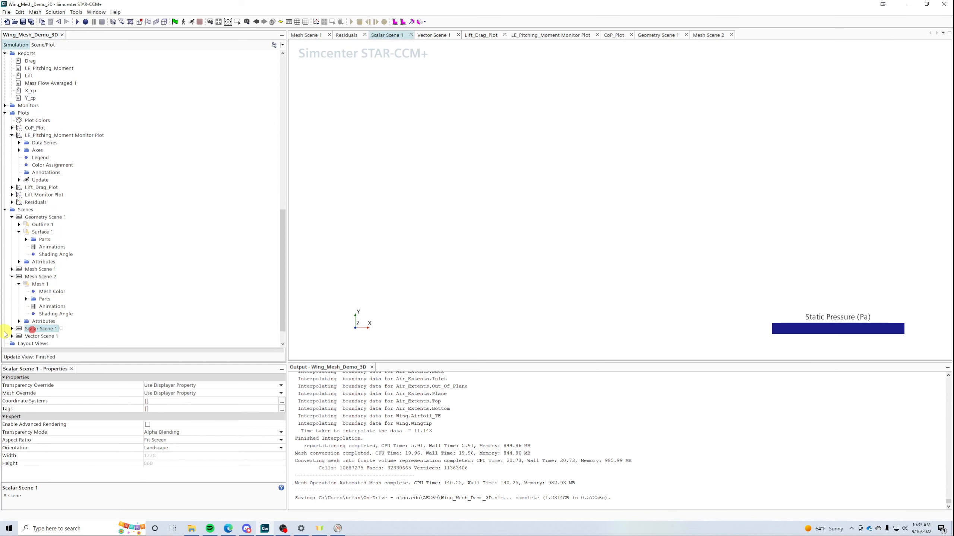
- Assign the derived part Plane Section 3 as the part of the Scalar 1 displayer in Scalar Scene 1
click(12, 329)
click(19, 337)
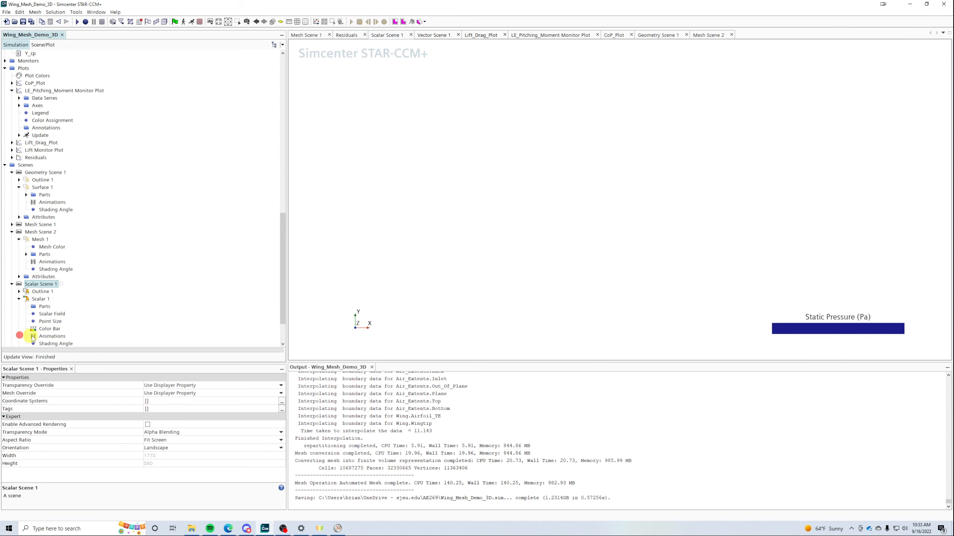
click(42, 307)
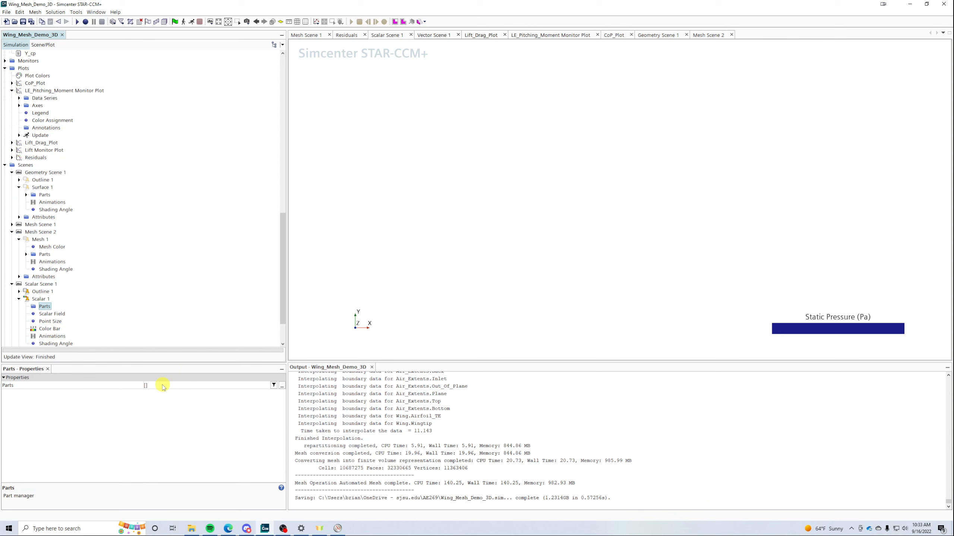
scroll(52, 277, down, 2)
click(12, 314)
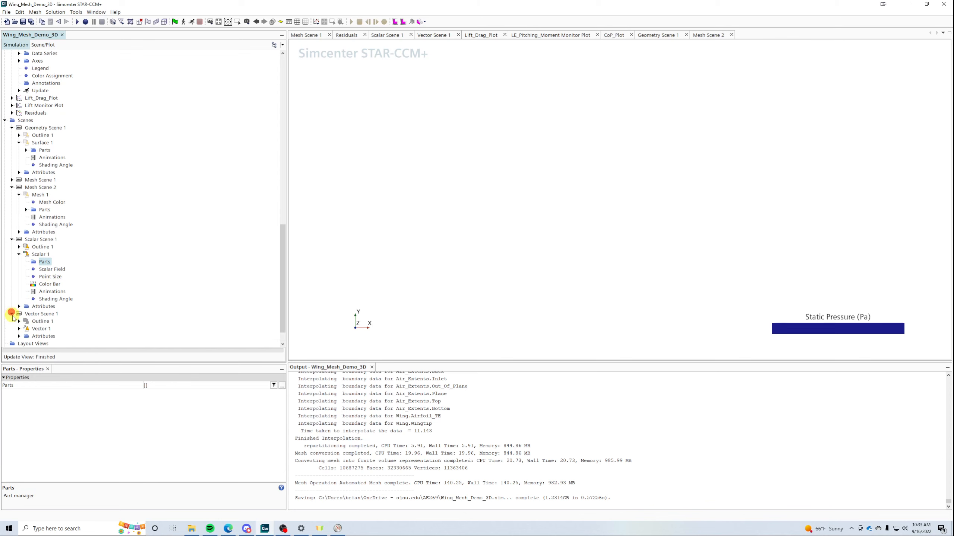
click(19, 329)
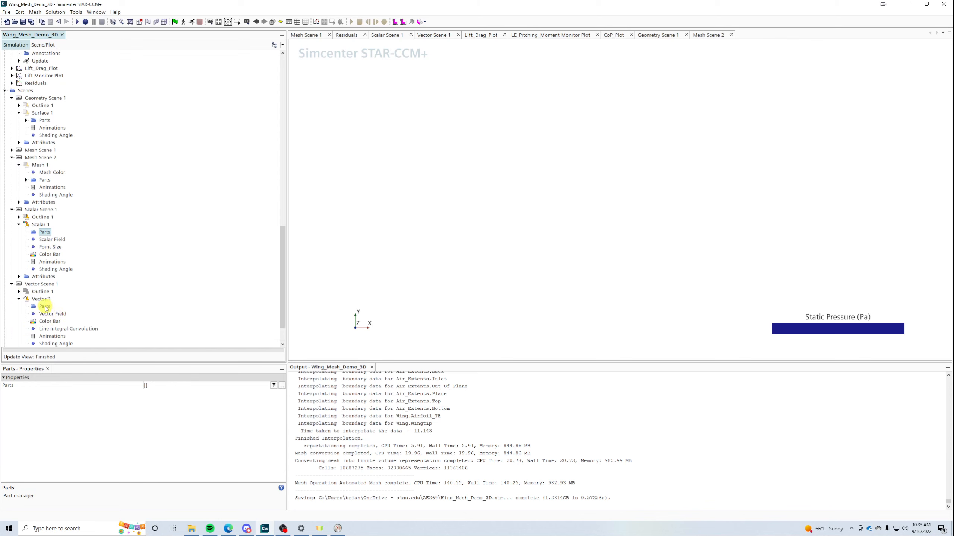
click(176, 387)
click(366, 209)
click(398, 231)
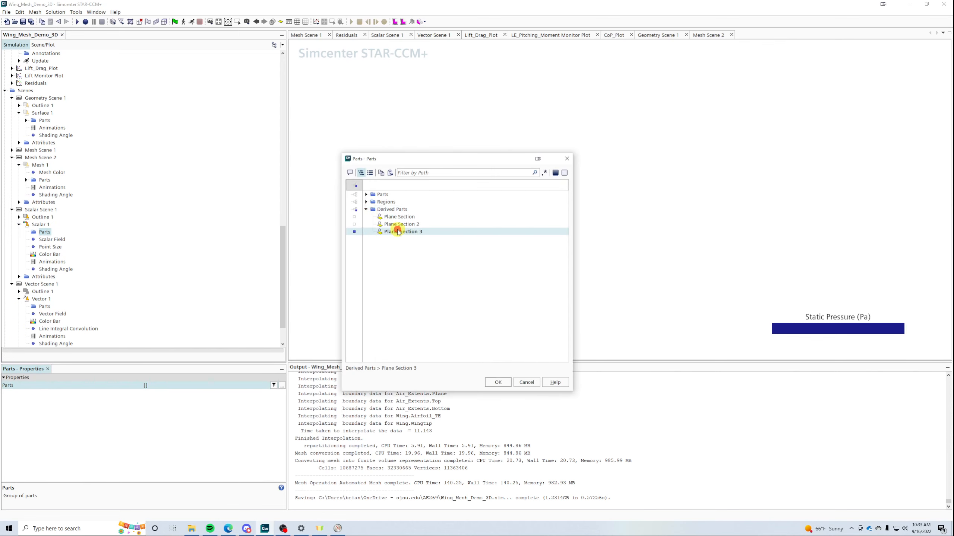
click(498, 382)
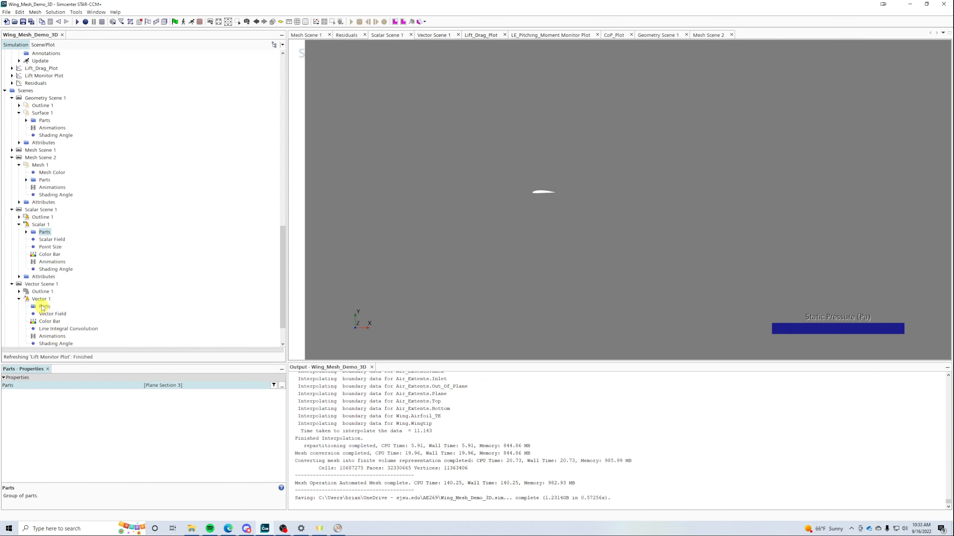
- Assign Plane Section 3 as the part of the Vector 1 displayer in Vector Scene 1
click(43, 307)
click(176, 386)
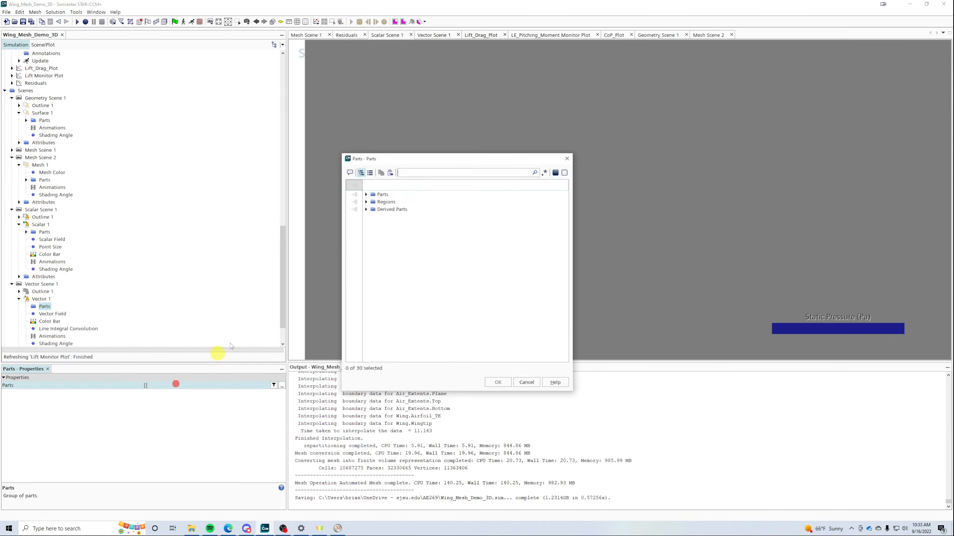
click(367, 209)
click(400, 232)
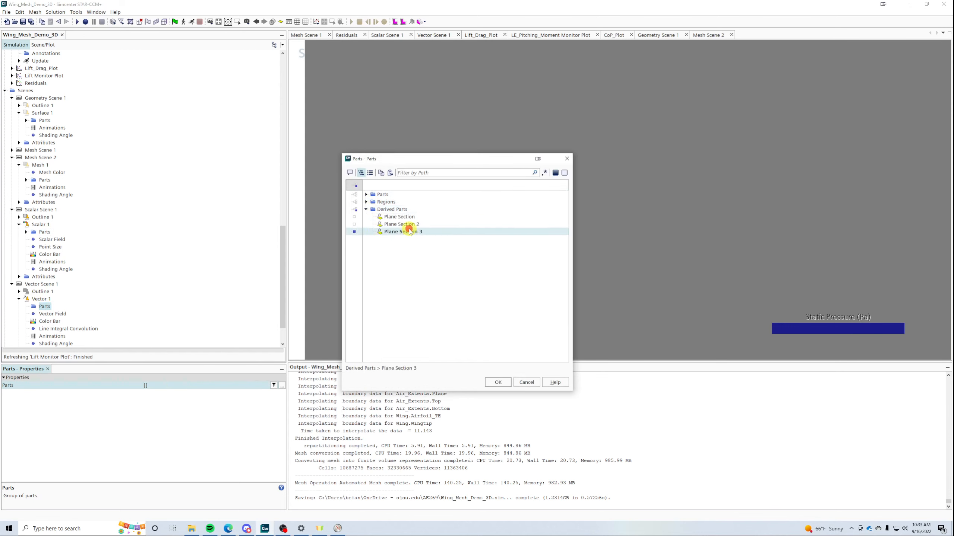
click(498, 383)
right_drag(564, 237, 531, 274)
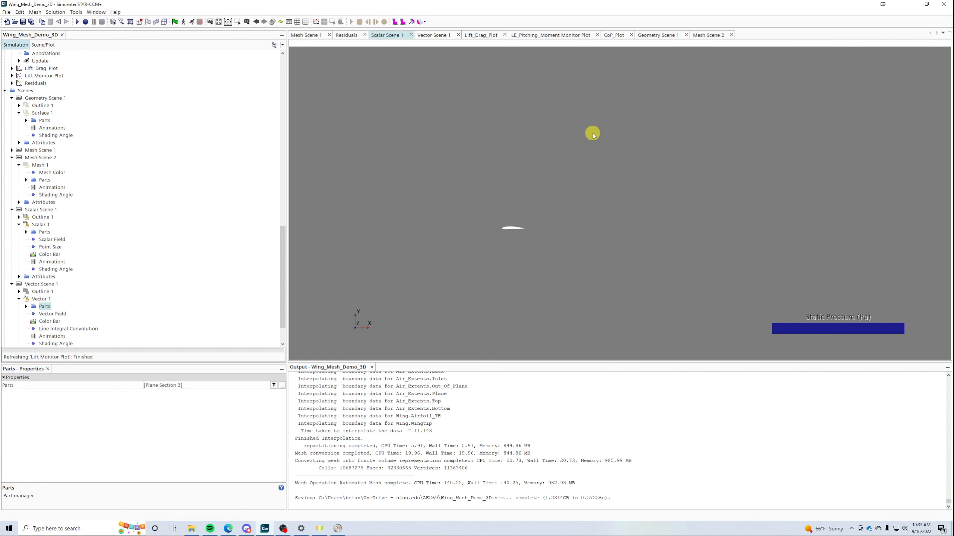
right_drag(562, 75, 608, 54)
- Examine Vector Scene 1's attributes, including update, view, axes, lights and clip planes, and the Vector 1 displayer's properties
scroll(79, 277, down, 2)
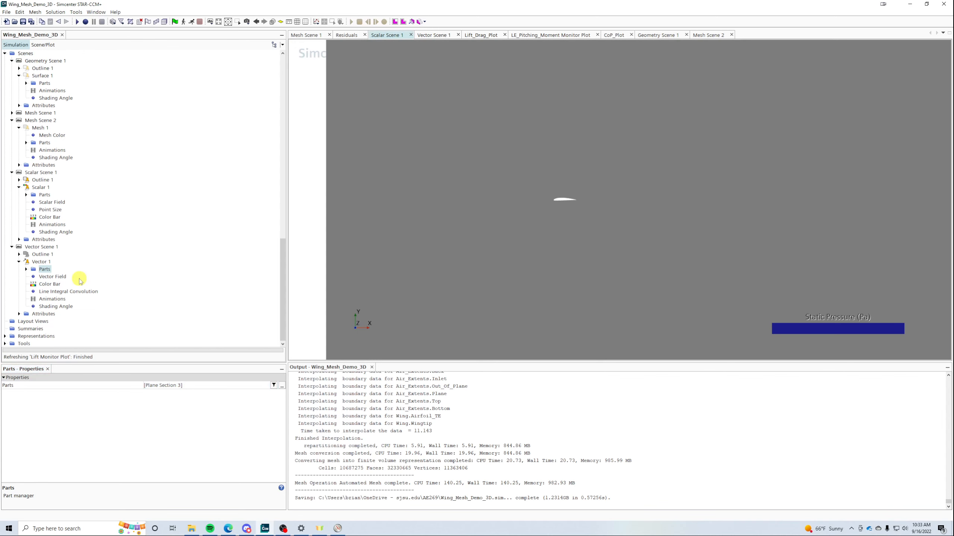
click(19, 314)
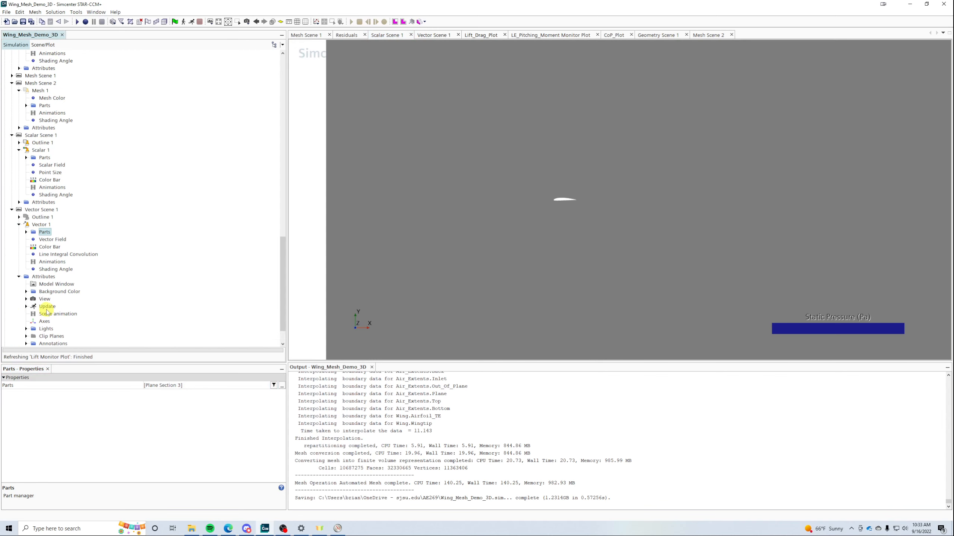
click(47, 307)
click(44, 300)
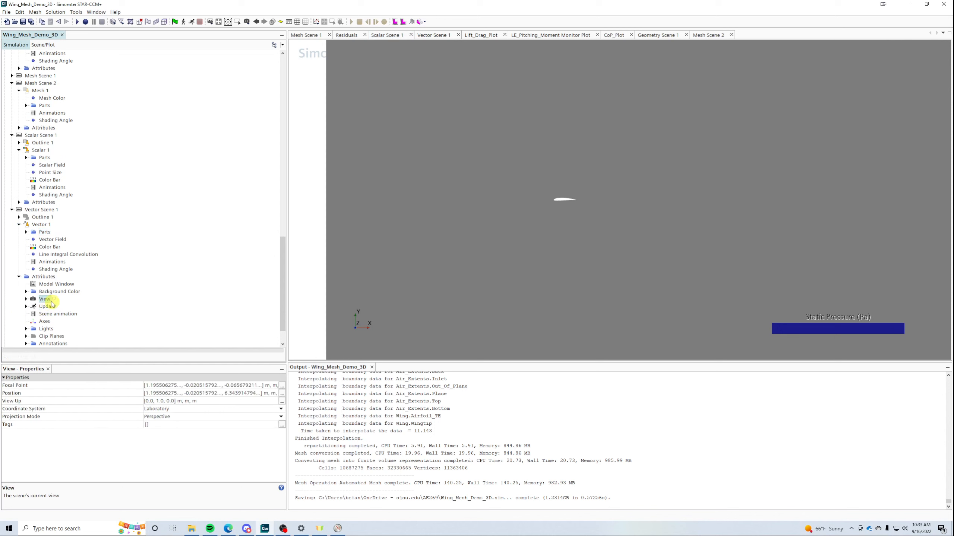
click(53, 284)
click(46, 274)
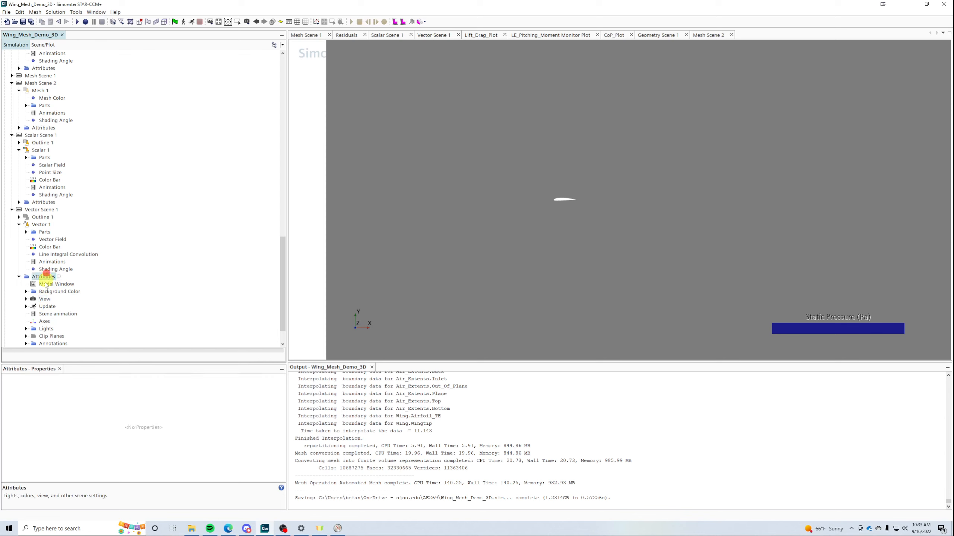
click(45, 321)
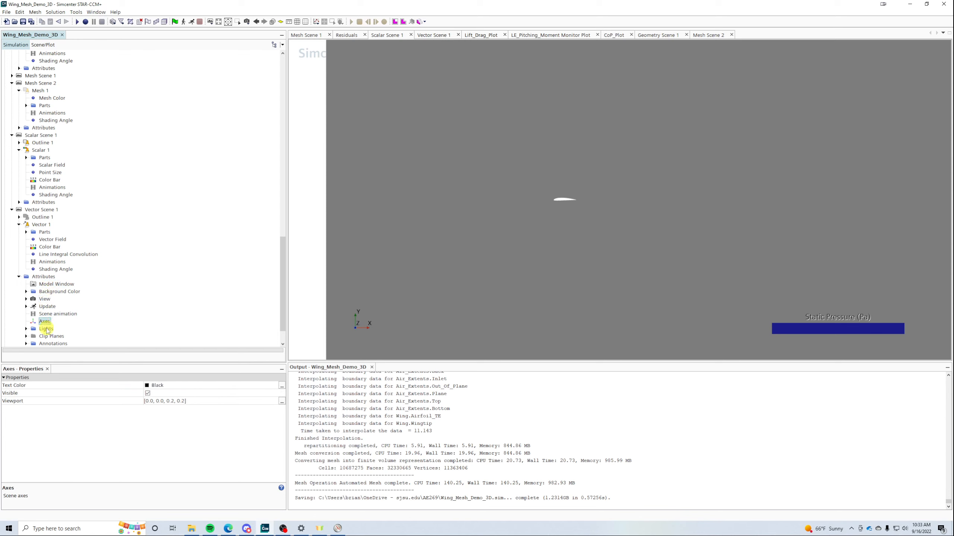
click(47, 329)
scroll(102, 328, down, 1)
click(42, 314)
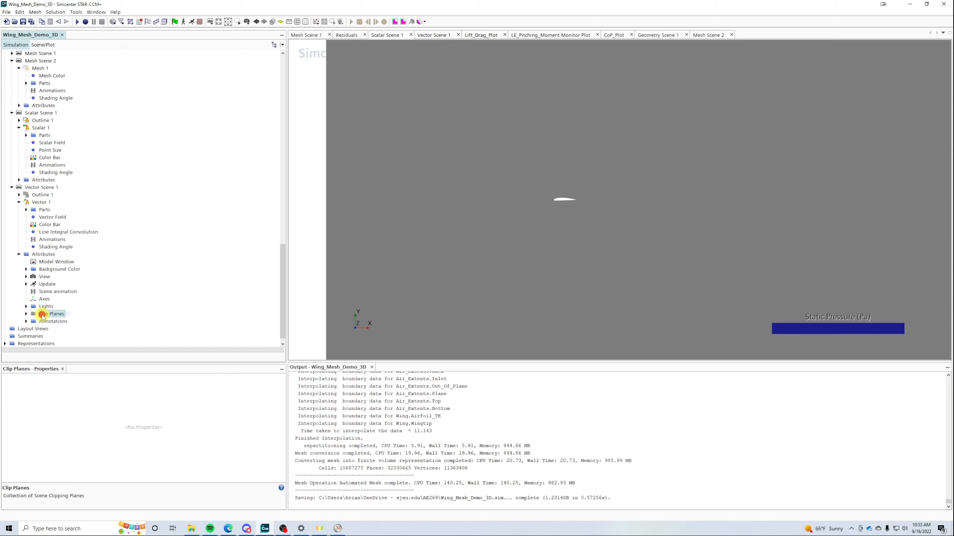
click(38, 263)
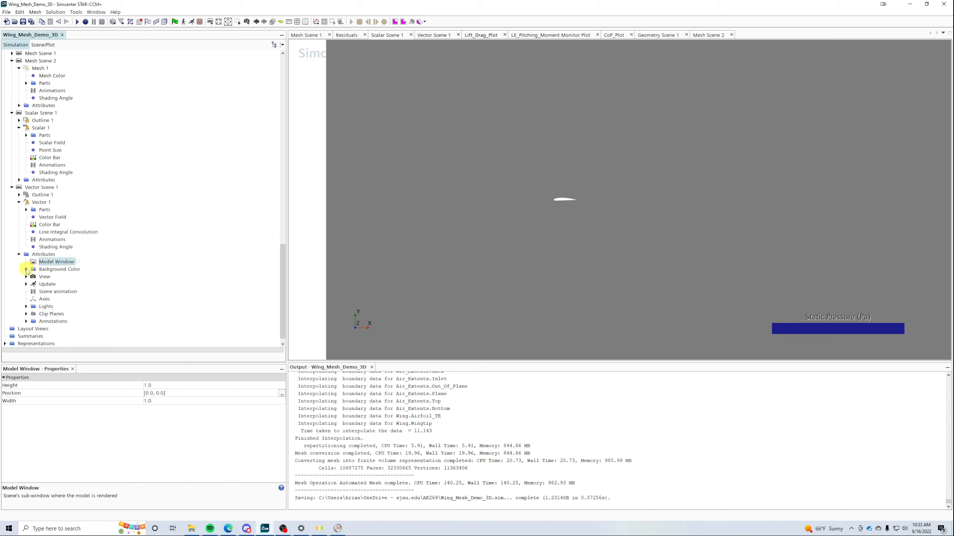
click(34, 204)
scroll(170, 393, down, 2)
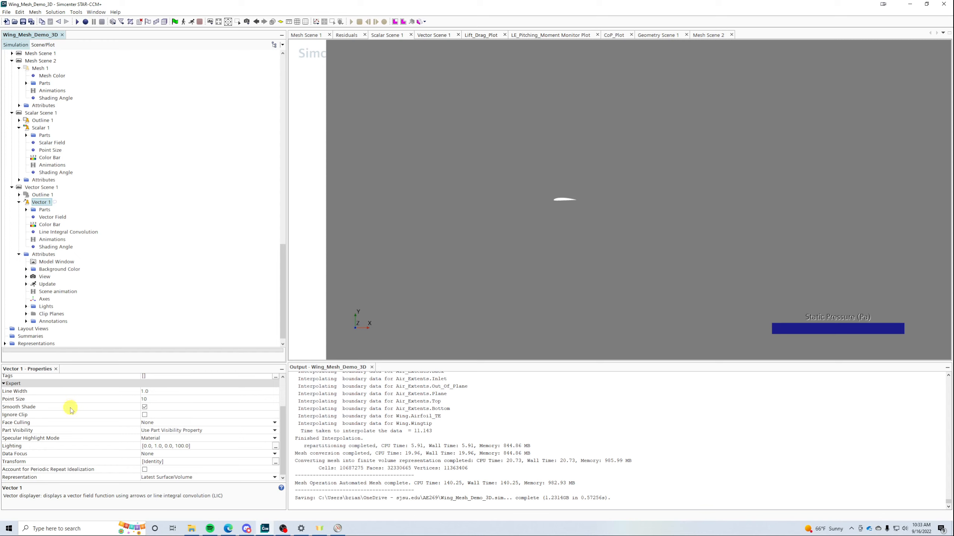
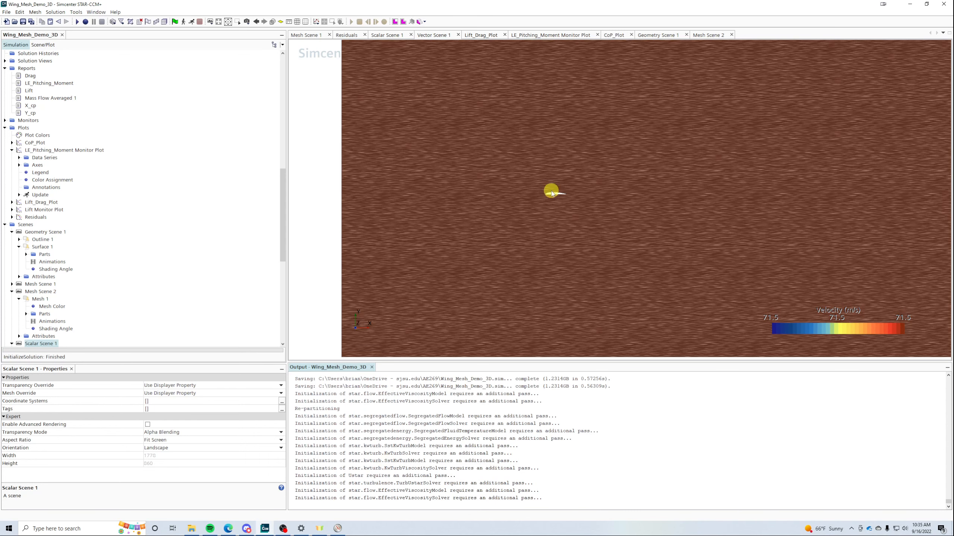
- Set the Maximum Steps stopping criterion to 8000 and run the simulation
click(191, 22)
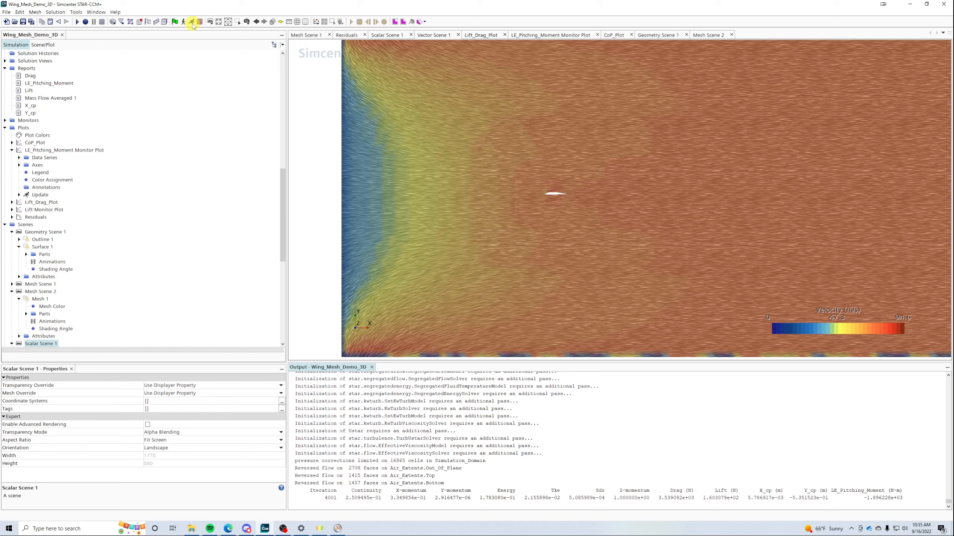
scroll(81, 230, up, 6)
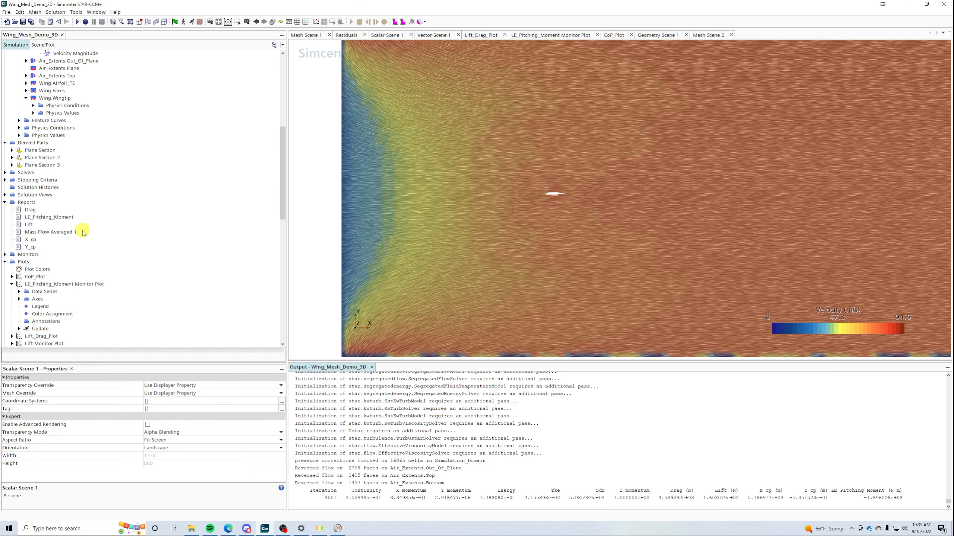
click(5, 180)
click(30, 188)
click(160, 393)
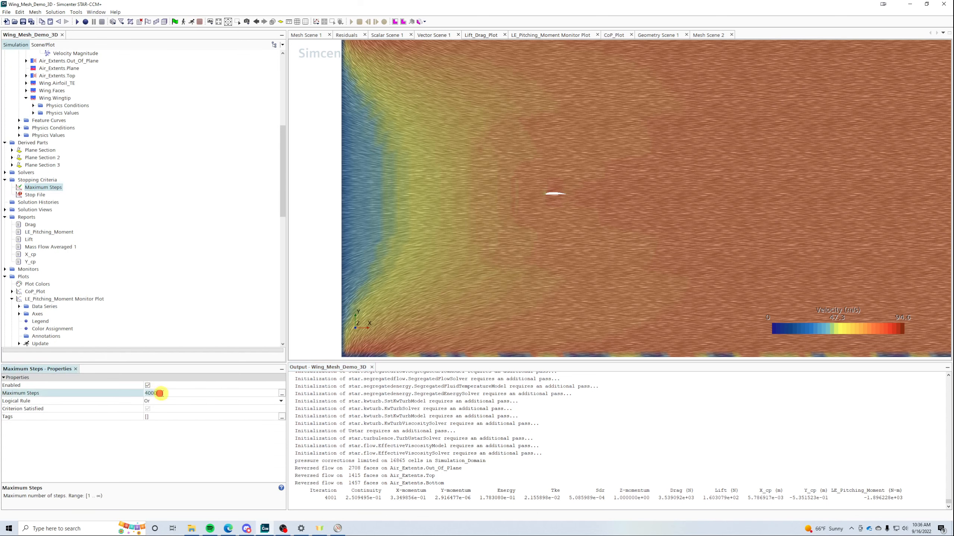
text(8000)
key(Return)
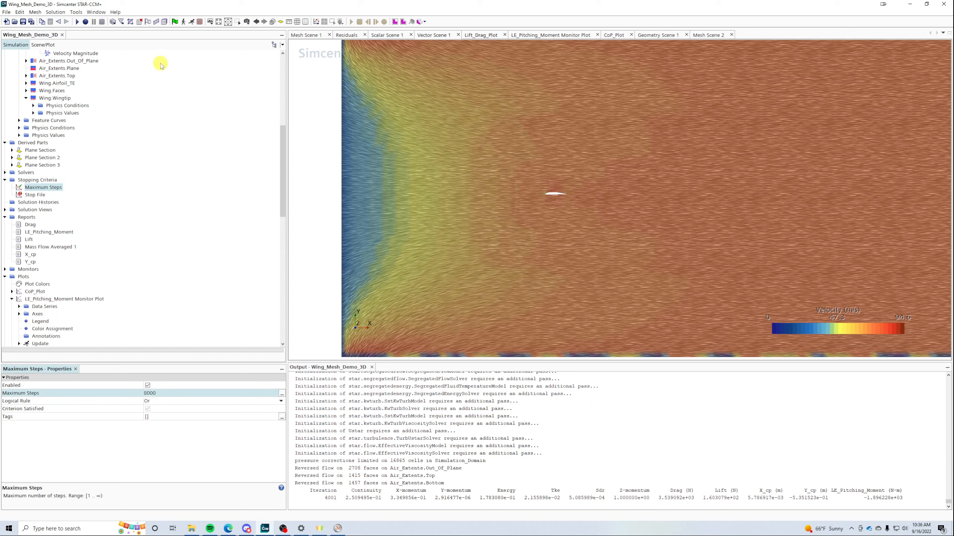
click(192, 22)
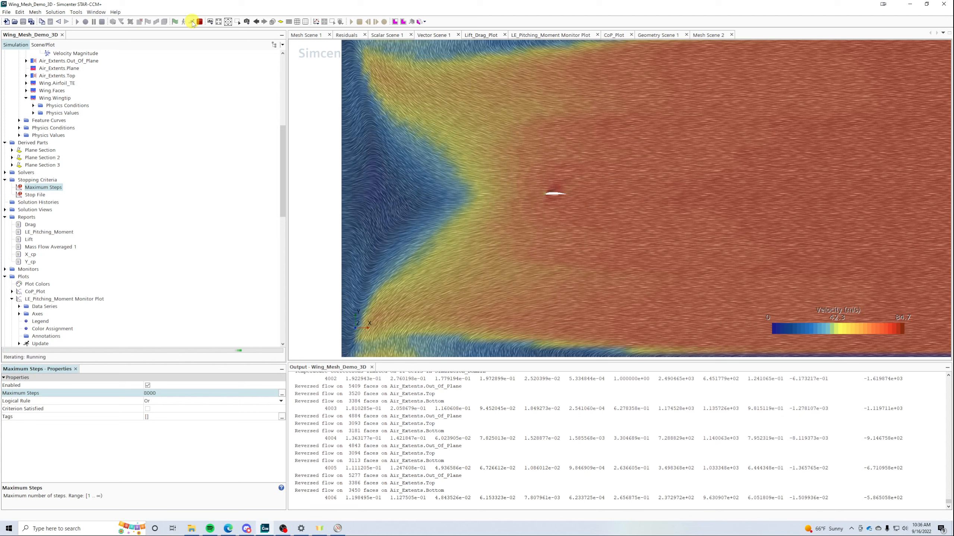
- Stop the run and clear the solution
scroll(210, 244, down, 15)
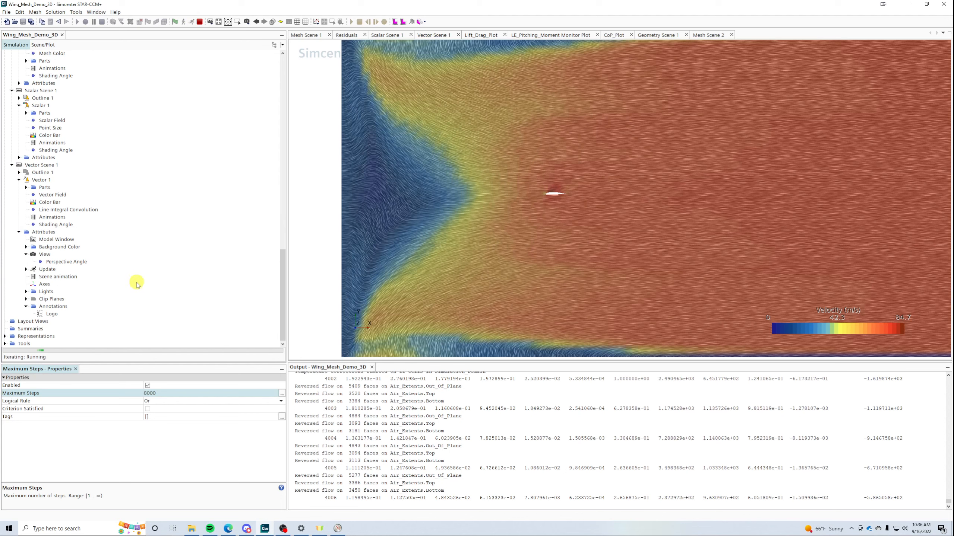
scroll(119, 296, up, 15)
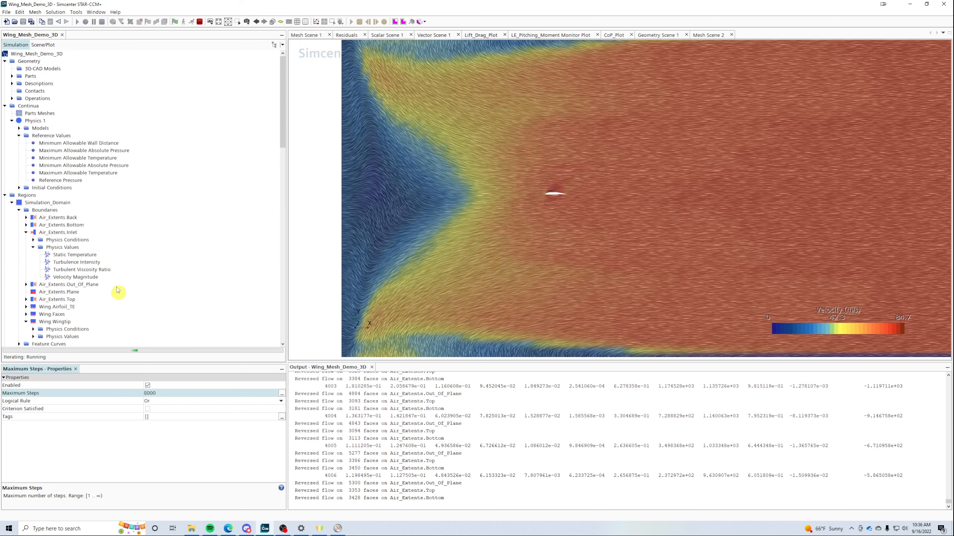
click(55, 12)
click(69, 27)
click(448, 281)
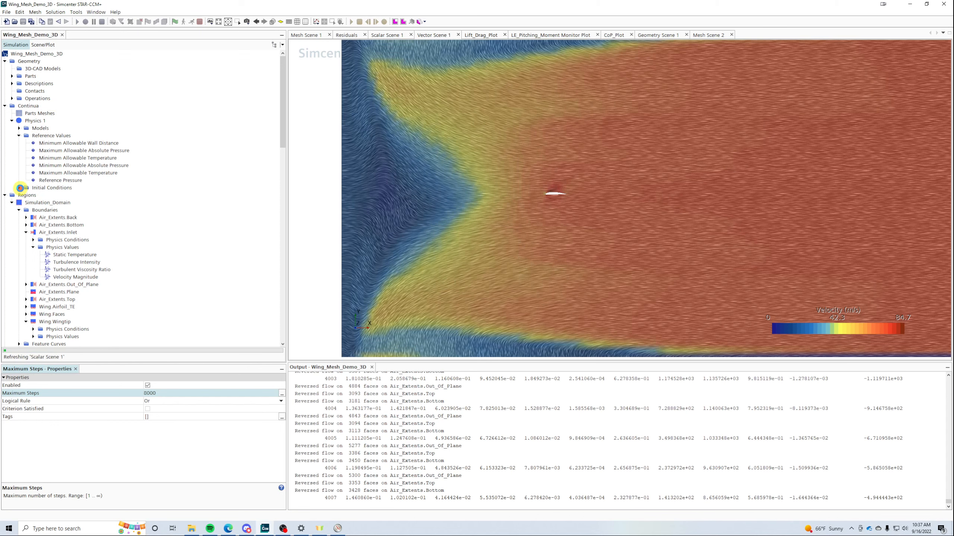
- Define the Physics 1 initial velocity as [${Test_Velocity}, 0.0, 0.0] and run the simulation from the start
click(19, 188)
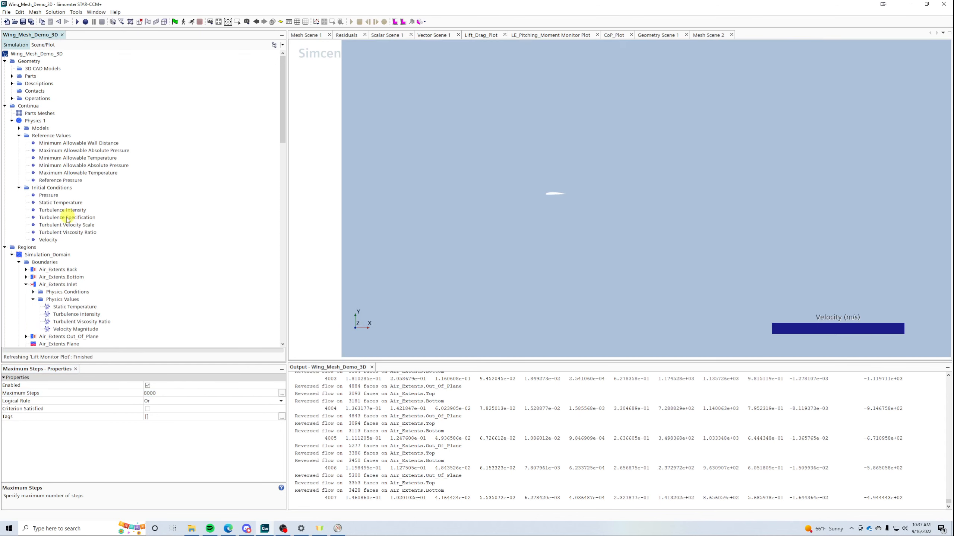
click(55, 240)
click(226, 394)
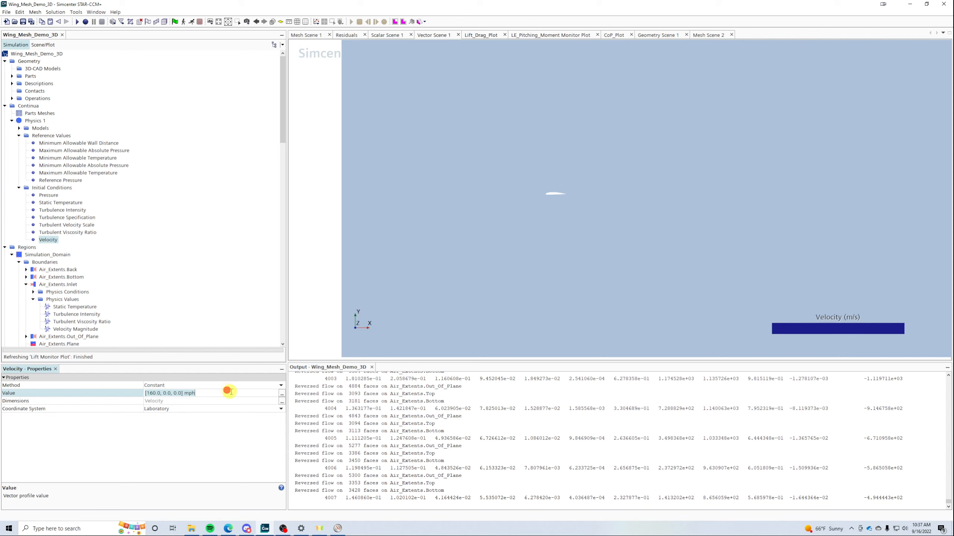
click(282, 395)
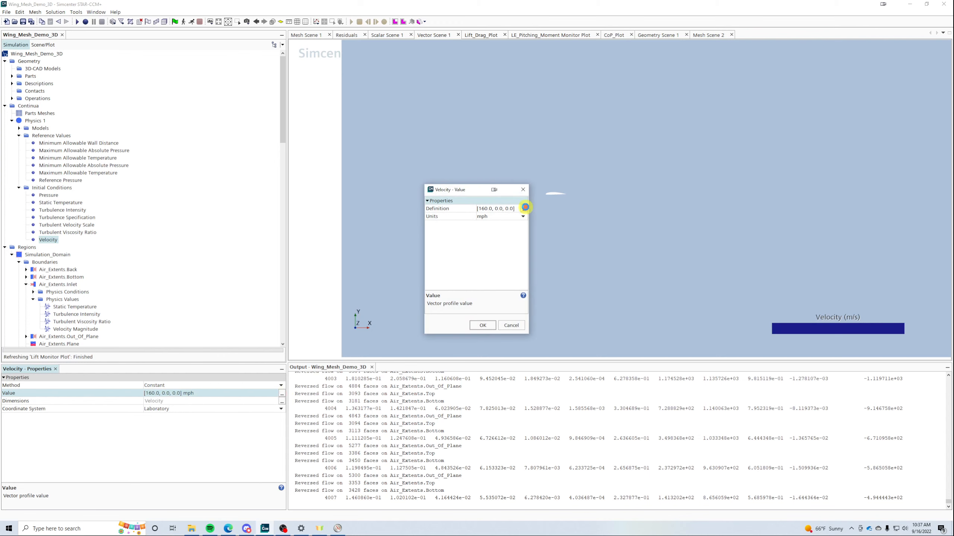
click(526, 207)
double_click(288, 151)
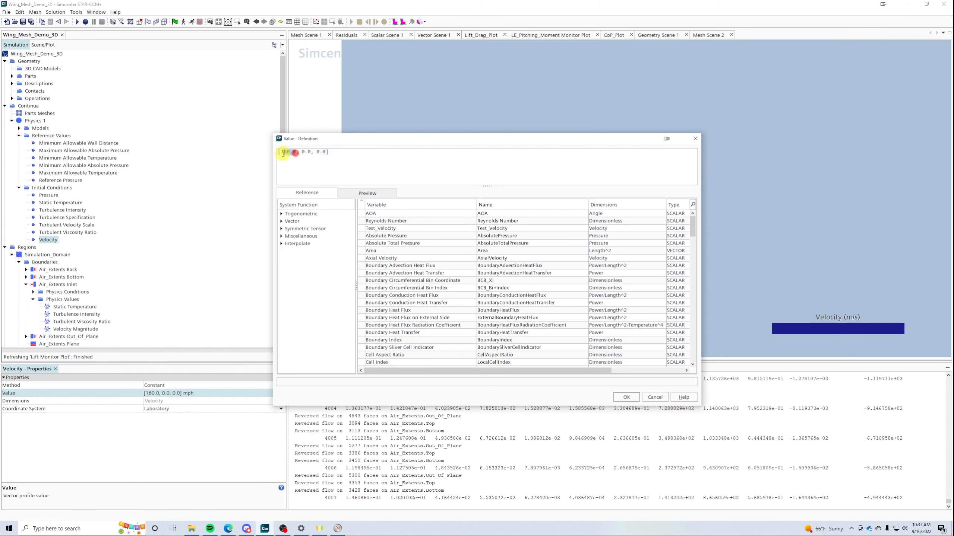
key(BackSpace)
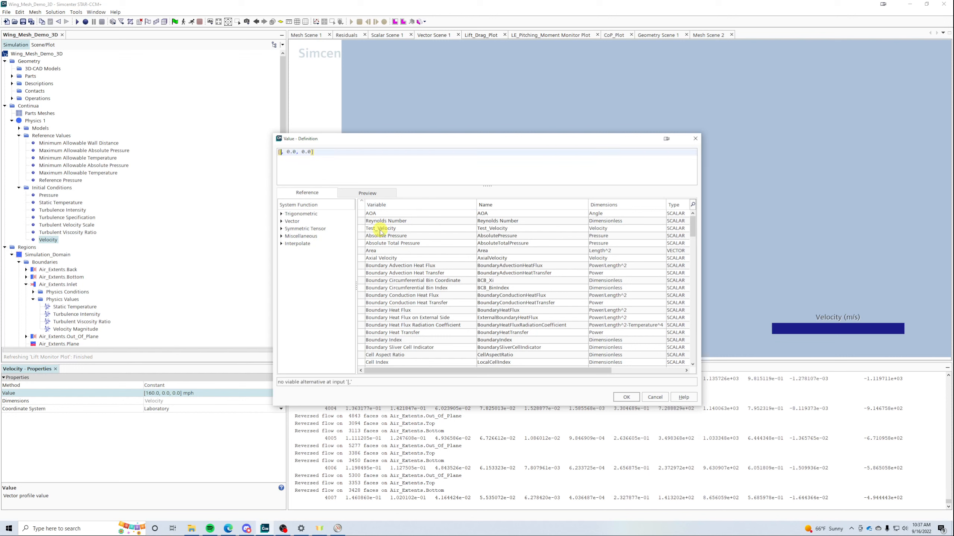
double_click(380, 228)
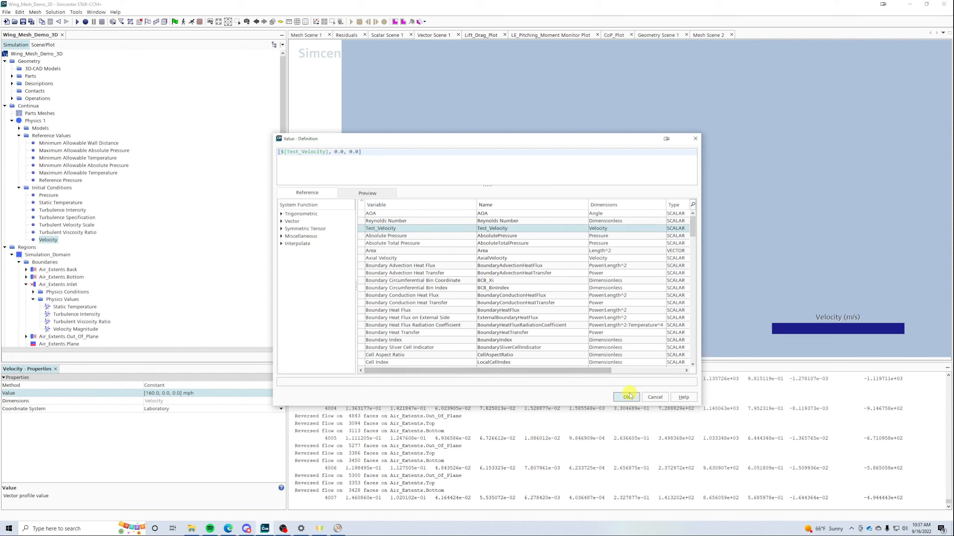
drag(280, 152, 328, 152)
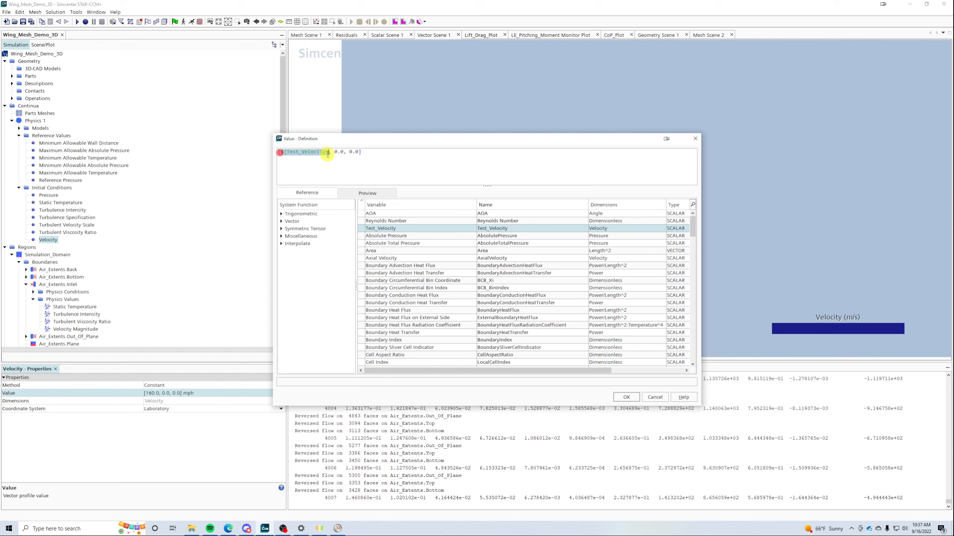
click(626, 397)
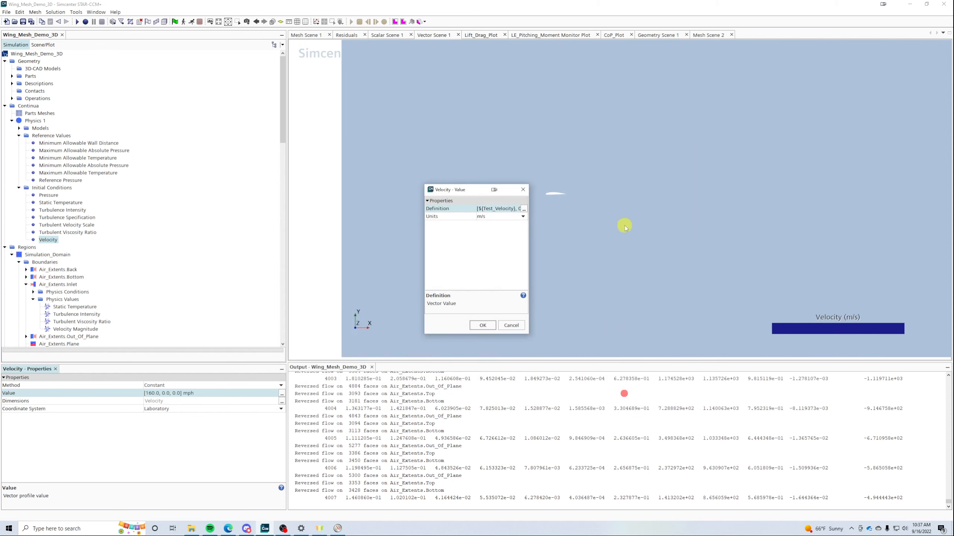
click(484, 325)
click(193, 22)
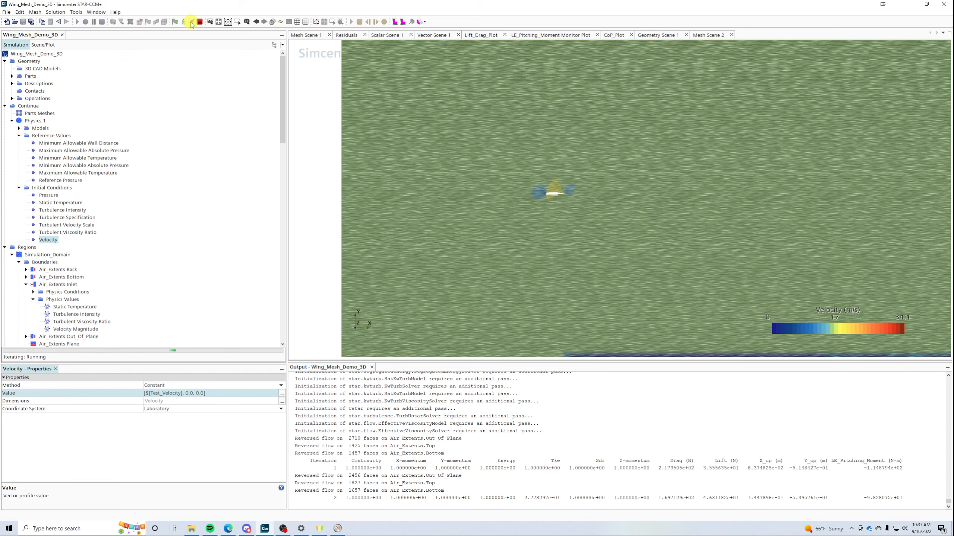
- Examine the velocity field around the airfoil in Vector Scene 1 while the simulation iterates, both close up and at a distance
scroll(557, 192, up, 5)
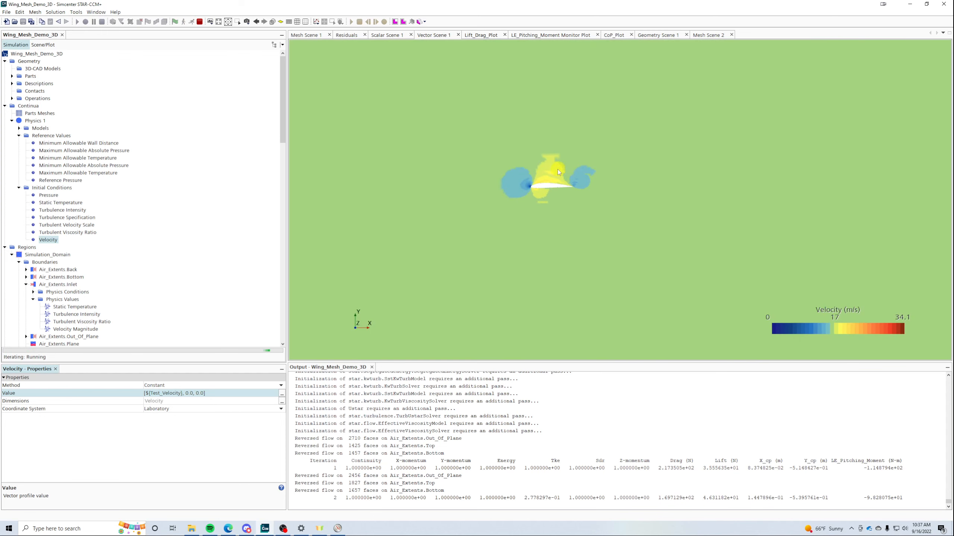
scroll(556, 183, up, 1)
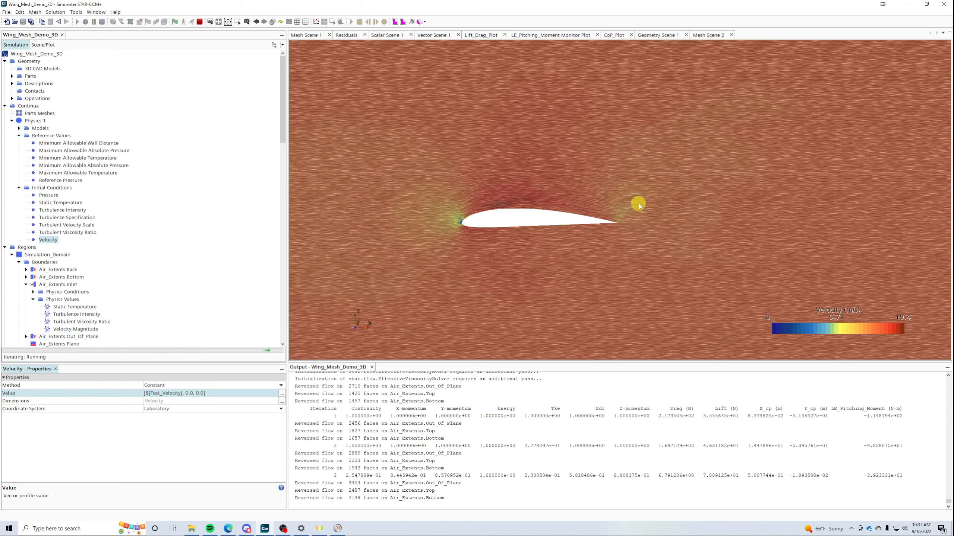
scroll(757, 209, down, 3)
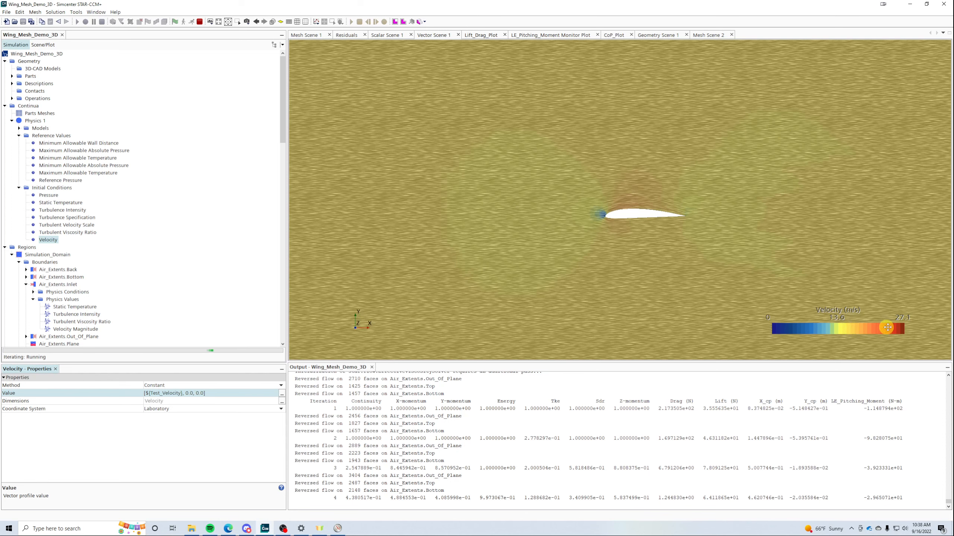
scroll(622, 199, up, 3)
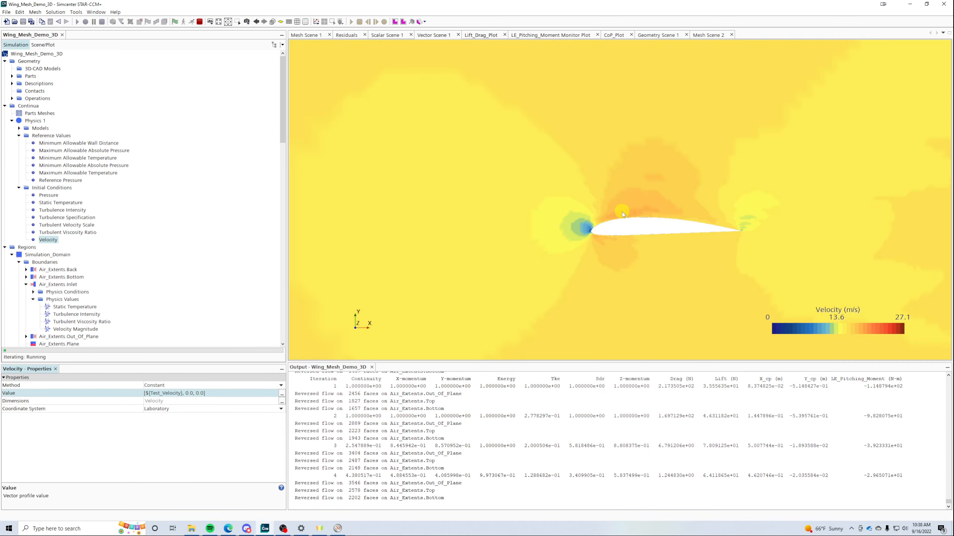
scroll(591, 232, up, 3)
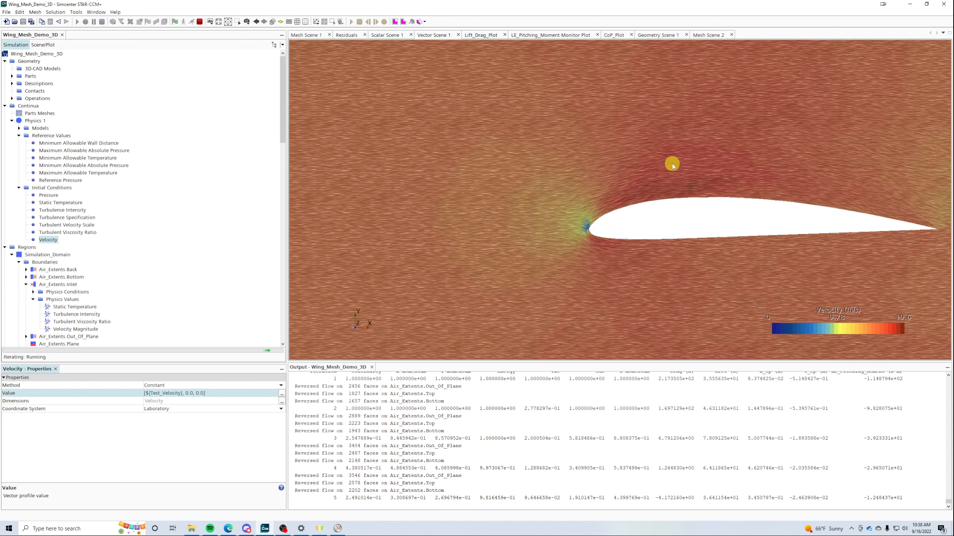
scroll(860, 256, up, 1)
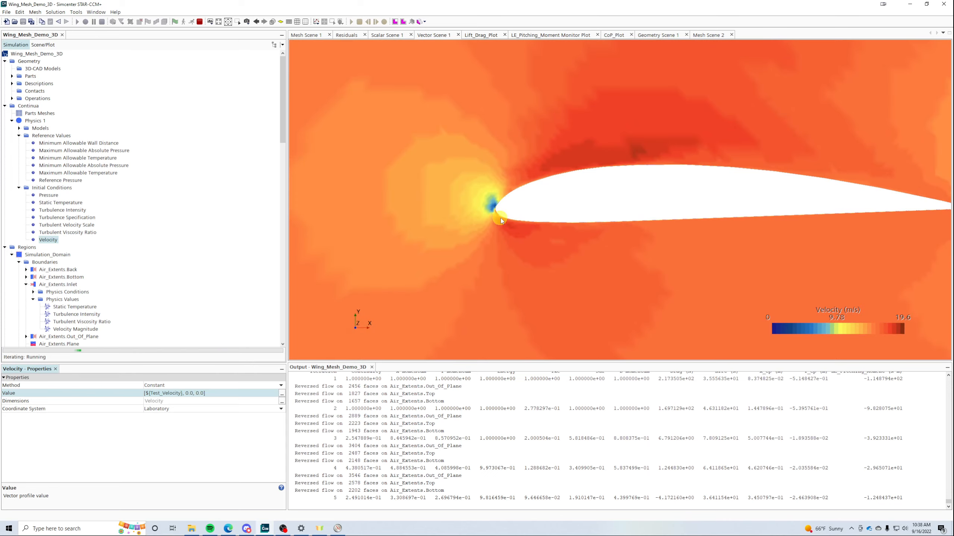
scroll(500, 220, down, 3)
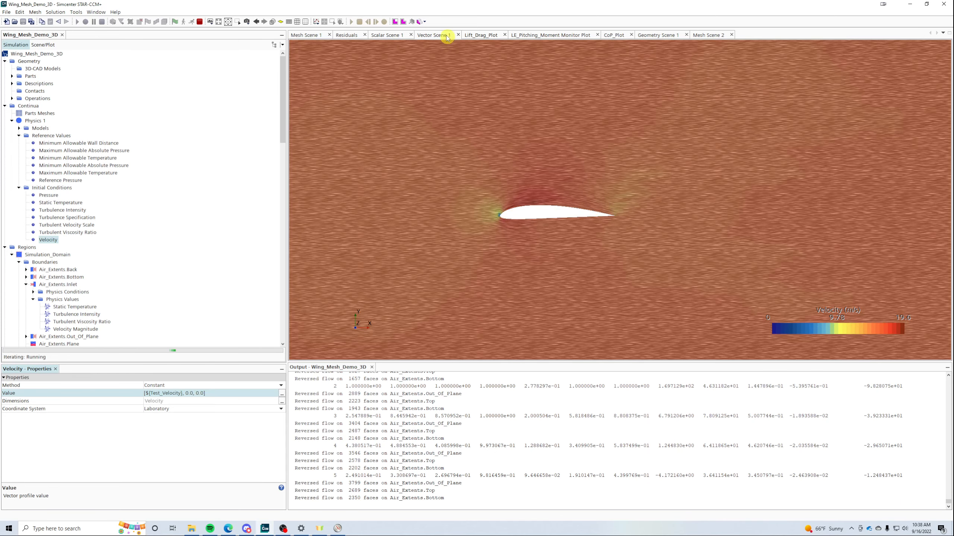
- Inspect the Lift_Drag_Plot's data series and axes, including the bottom axis's range and major label properties
click(482, 35)
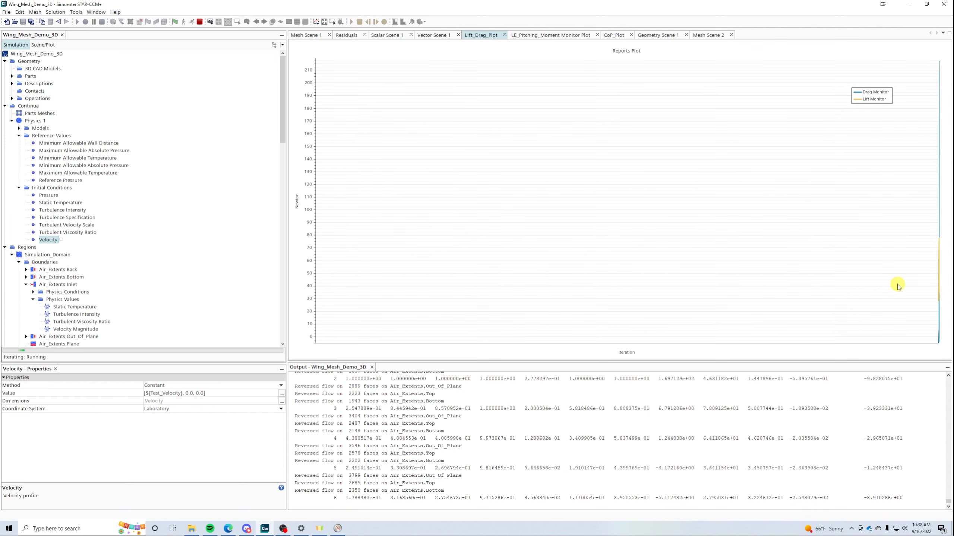
click(631, 354)
click(625, 344)
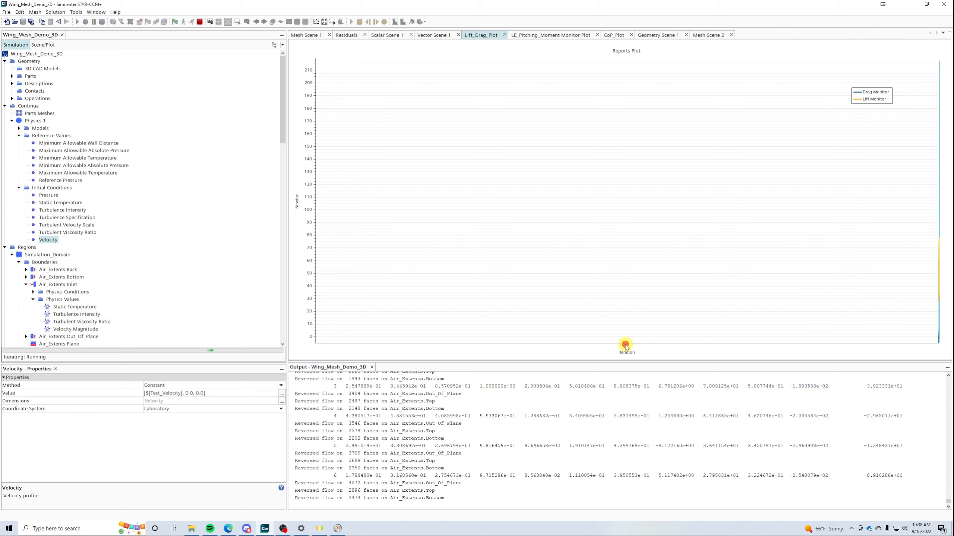
scroll(111, 249, down, 12)
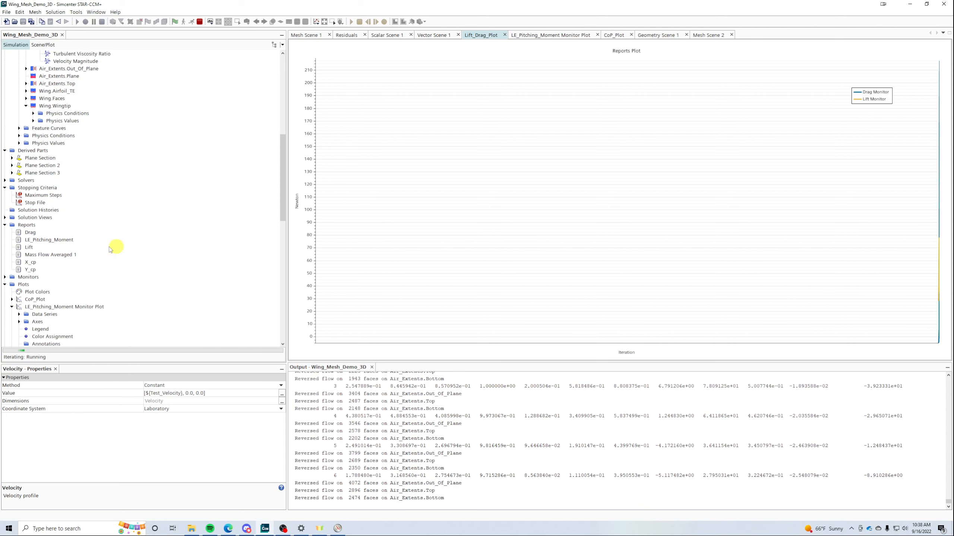
scroll(32, 287, down, 6)
click(52, 248)
click(30, 172)
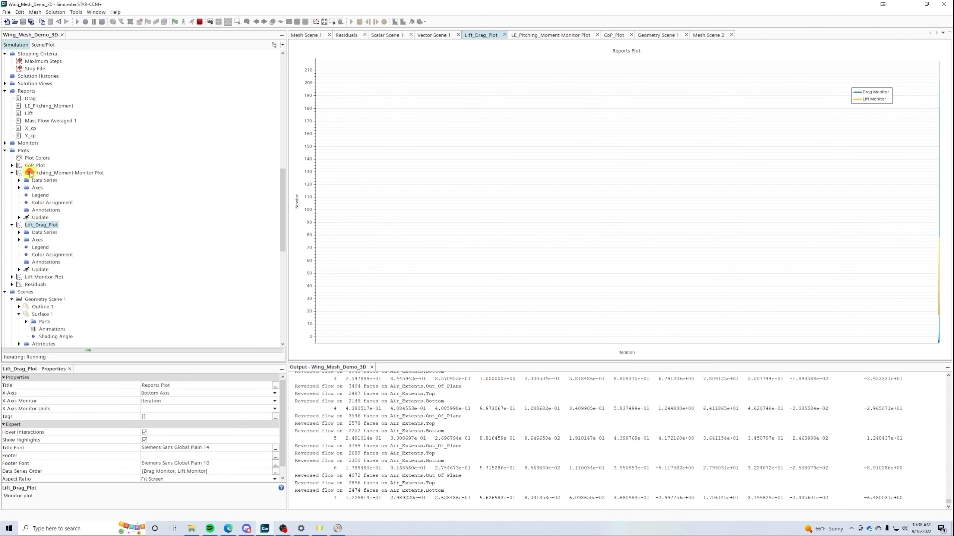
click(19, 233)
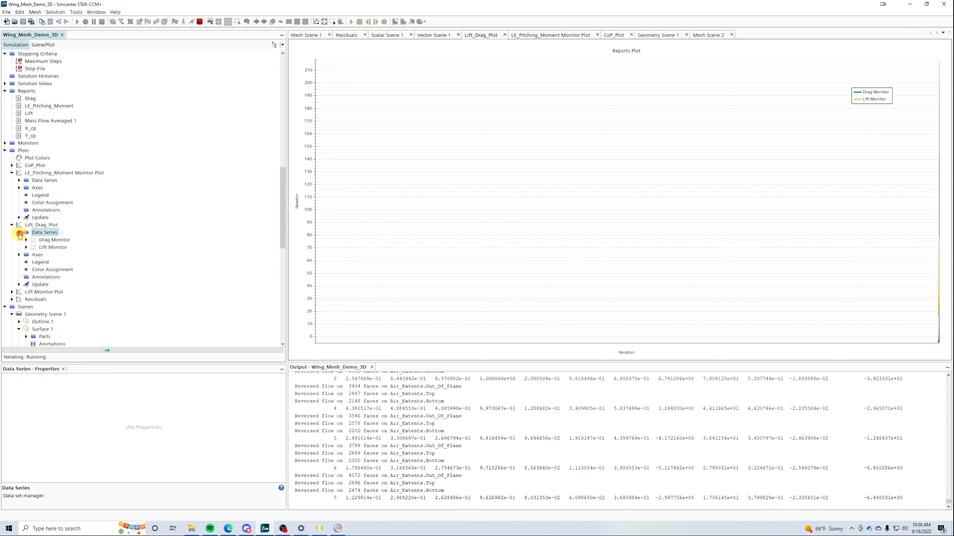
click(31, 255)
click(19, 255)
click(49, 263)
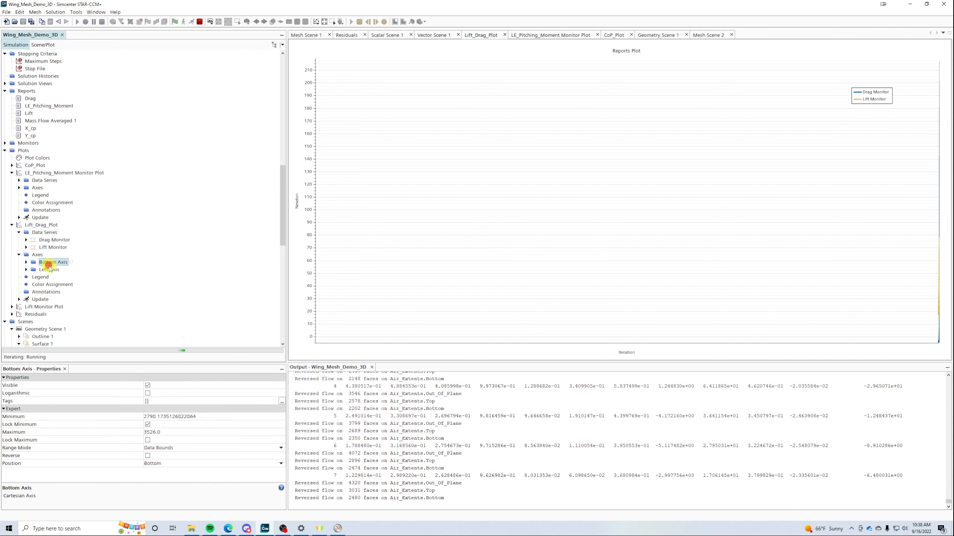
click(26, 263)
click(52, 270)
click(52, 277)
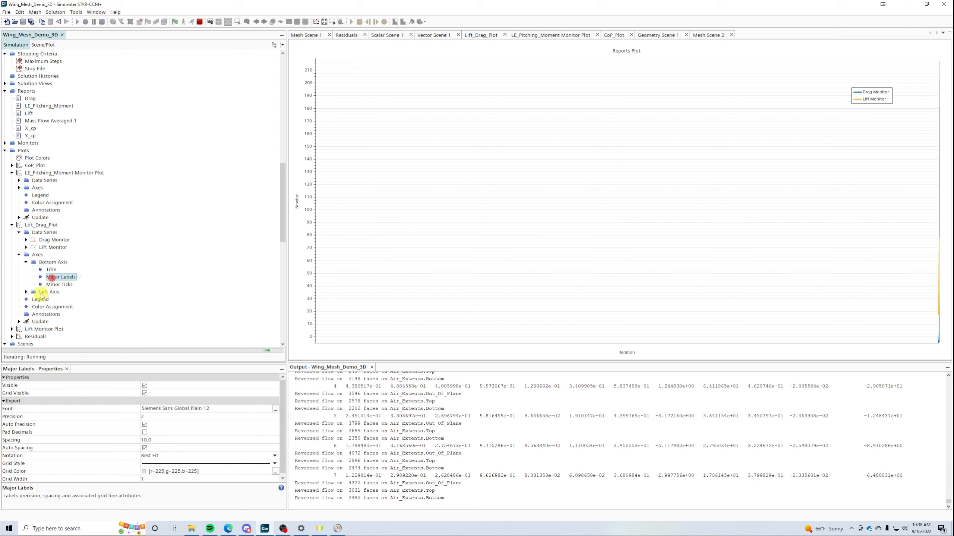
- Set the Lift_Drag_Plot bottom axis minimum to 0 and turn off Lock Minimum
click(47, 262)
click(172, 417)
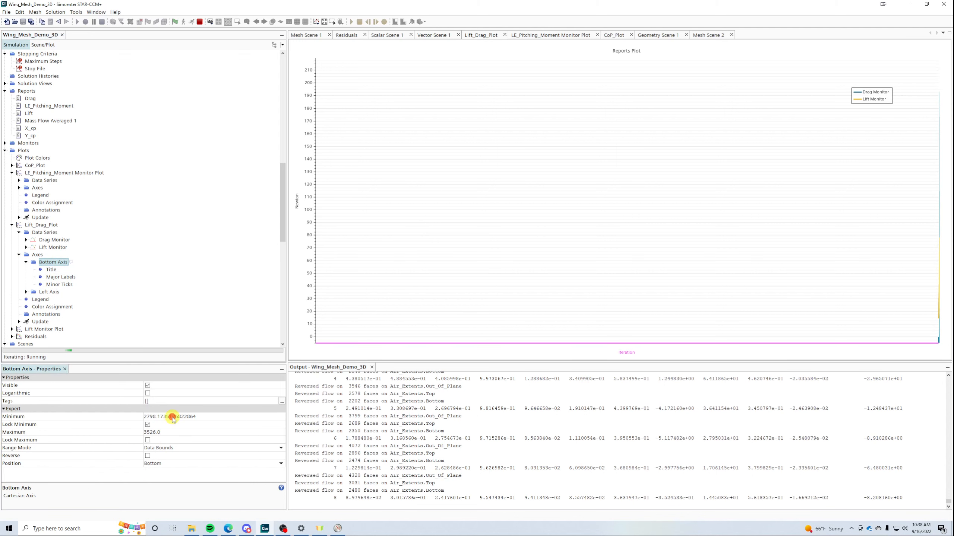
text(0)
key(Return)
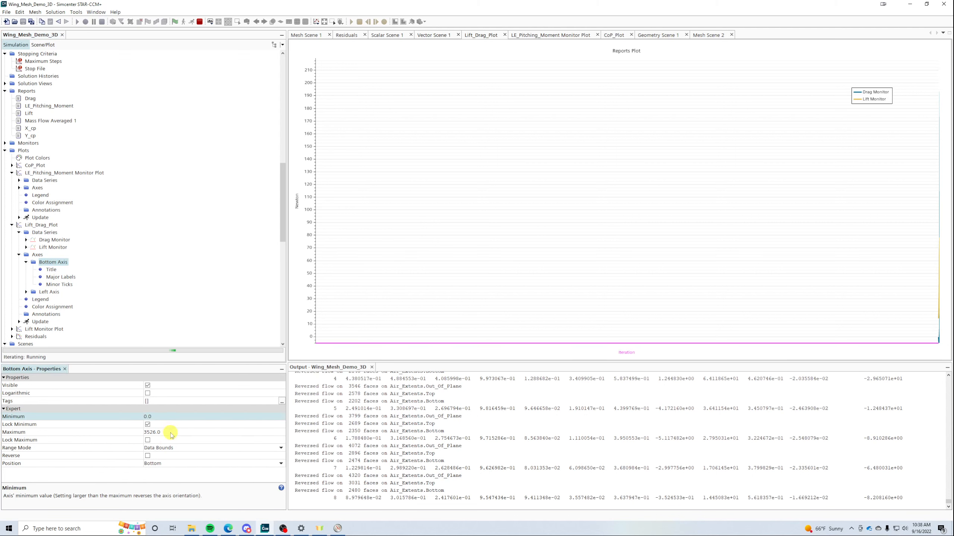
click(172, 433)
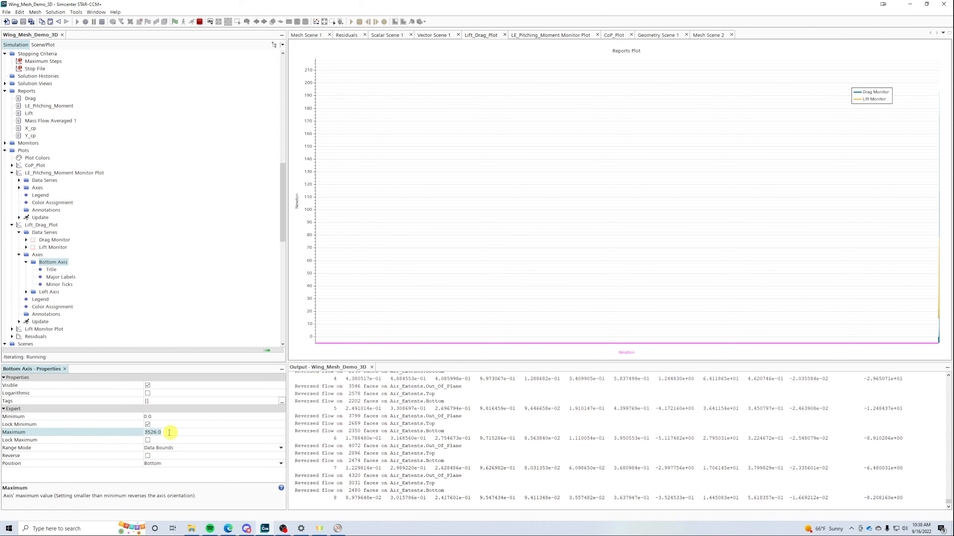
click(148, 424)
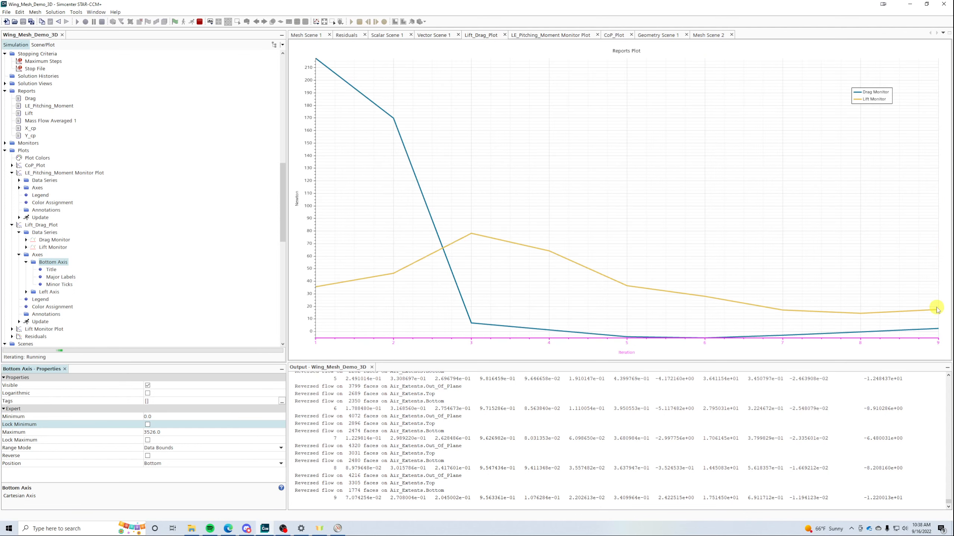
- Check the latest drag and lift points on the Lift_Drag_Plot and display Mesh Scene 2
mouse_move(938, 311)
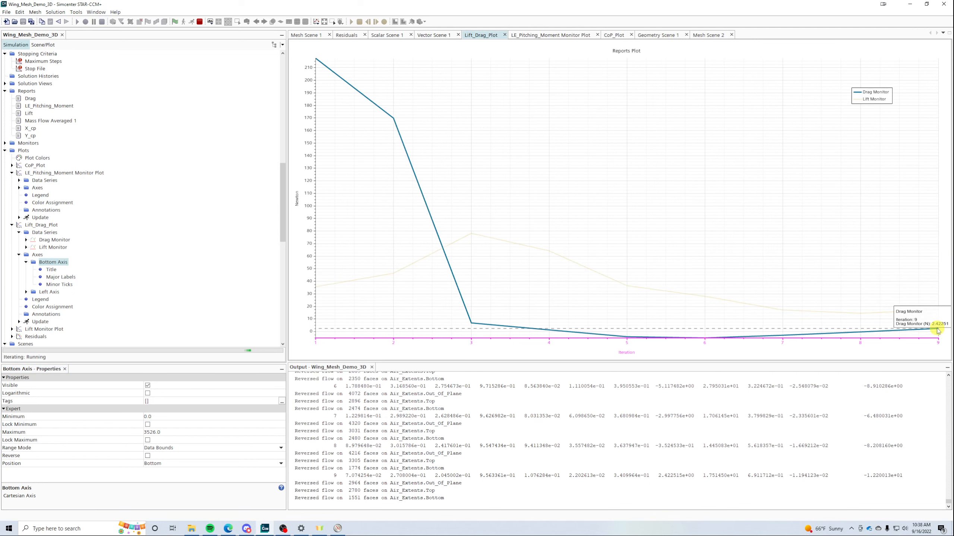
click(937, 312)
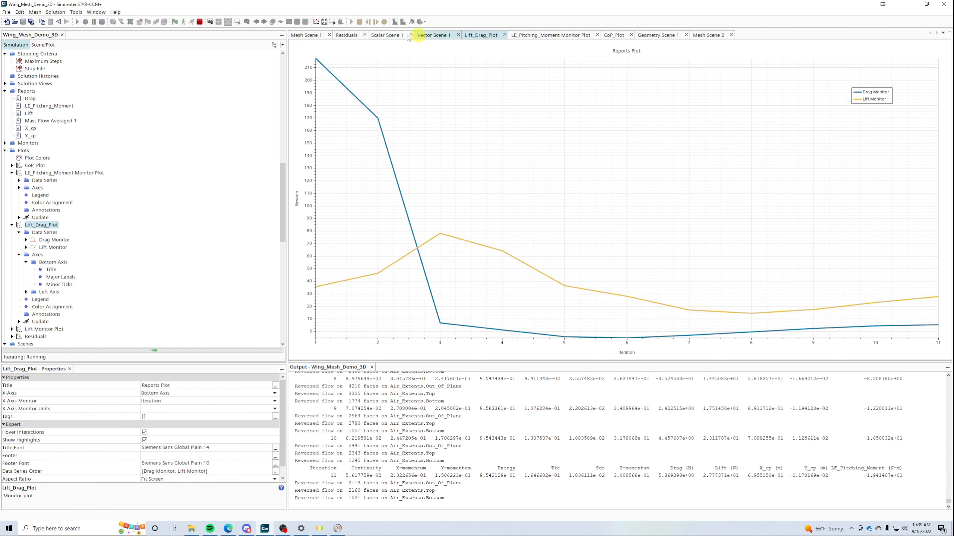
click(317, 35)
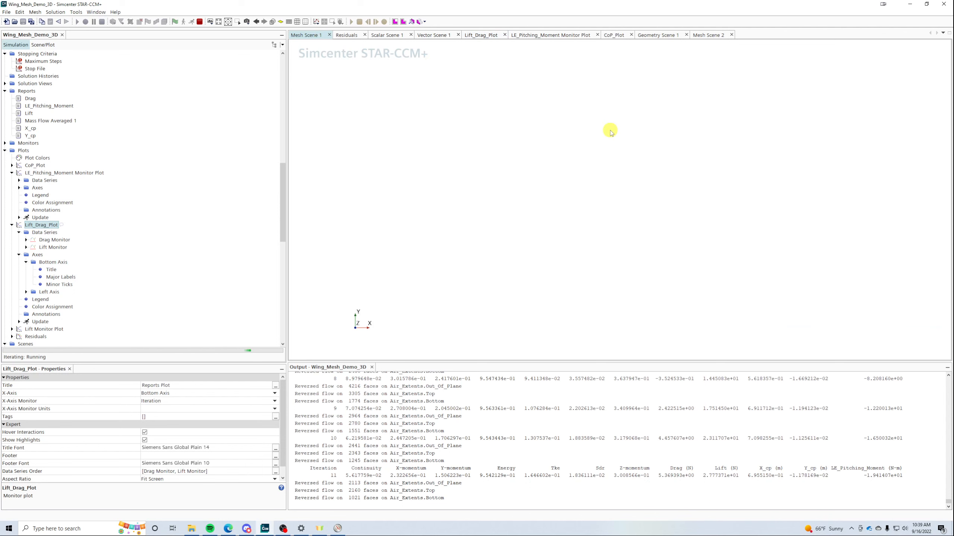
click(714, 38)
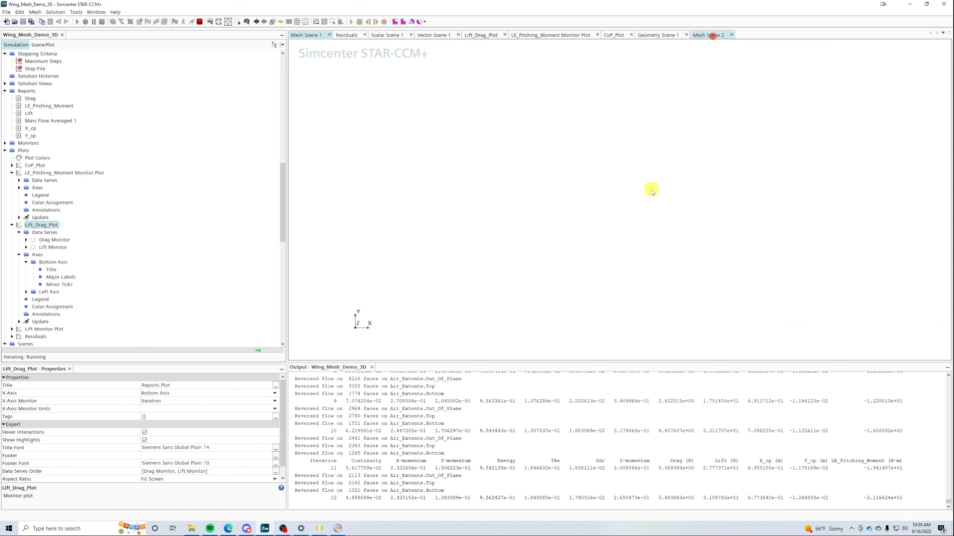
- Stop the running simulation and save the Wing_Mesh_Demo_3D file
click(199, 21)
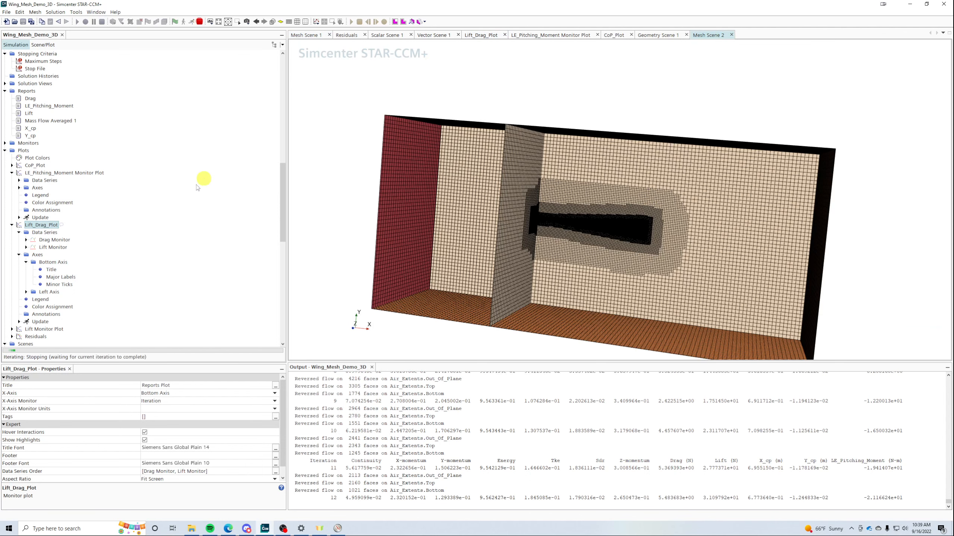
scroll(169, 207, up, 15)
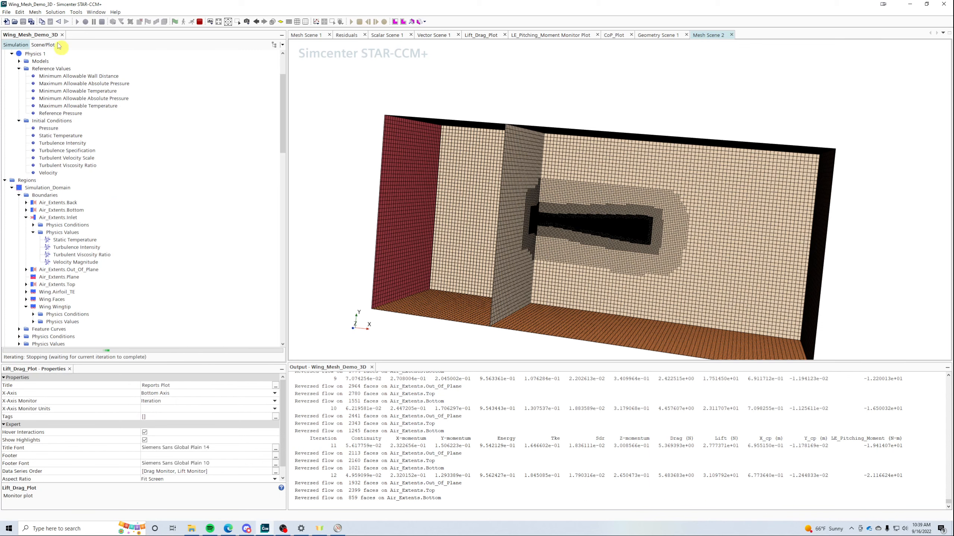
click(23, 22)
- Replace the Trimmed Cell Mesher with the Polyhedral Mesher in the Automated Mesh operation, with the Surface Remesher and Prism Layer Mesher enabled
scroll(96, 206, down, 5)
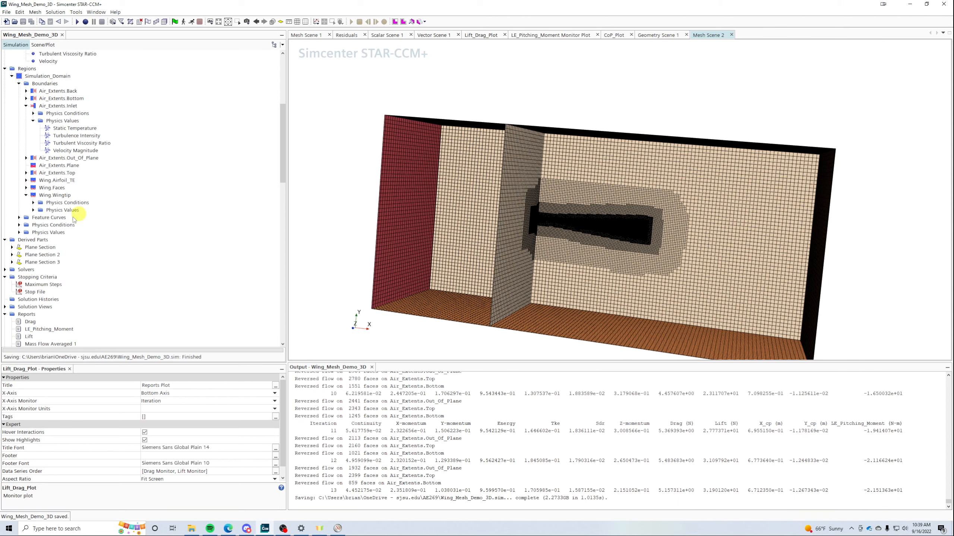
scroll(38, 246, up, 5)
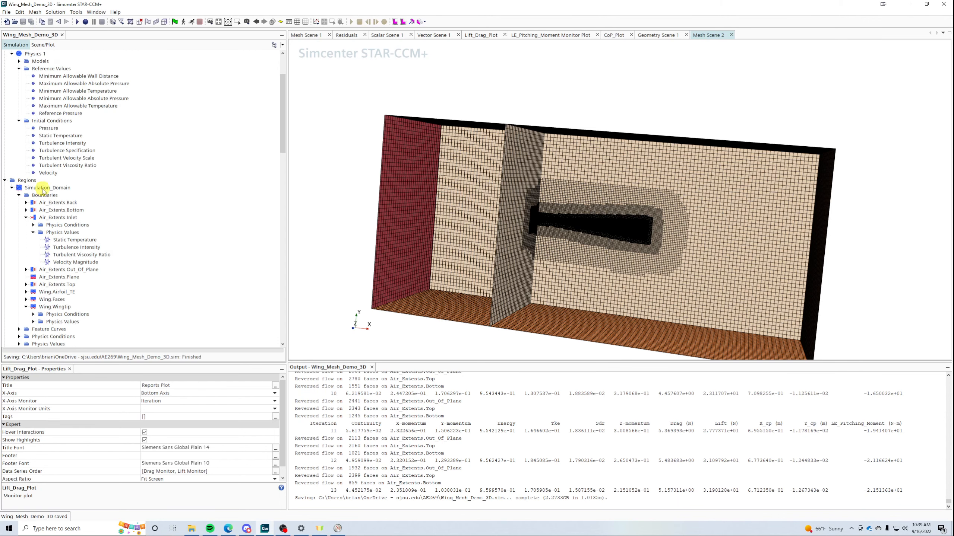
scroll(43, 177, up, 3)
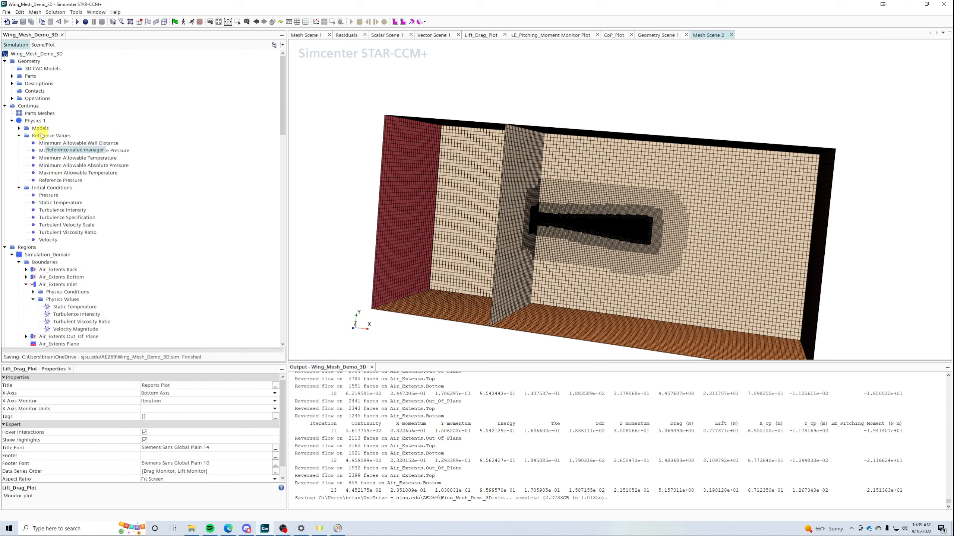
click(12, 98)
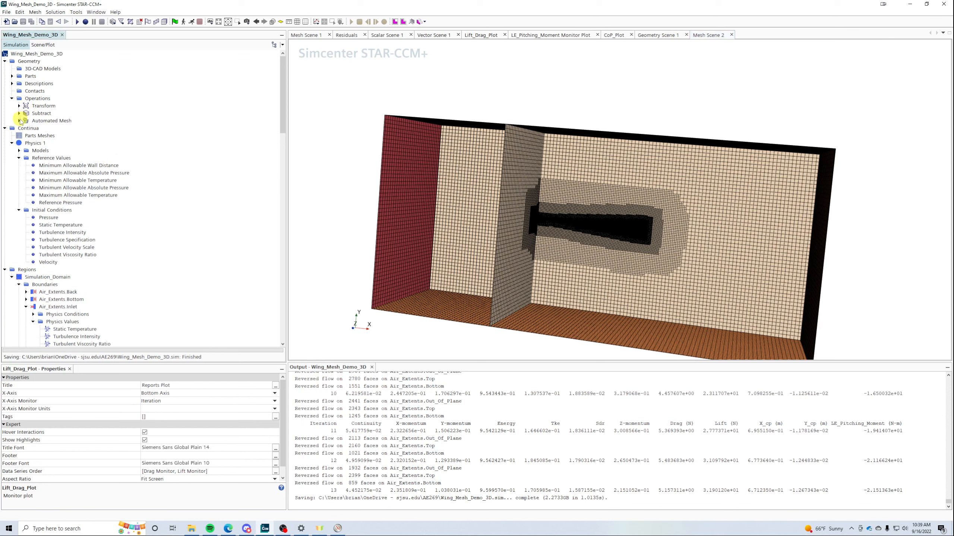
click(19, 121)
click(26, 128)
right_click(47, 129)
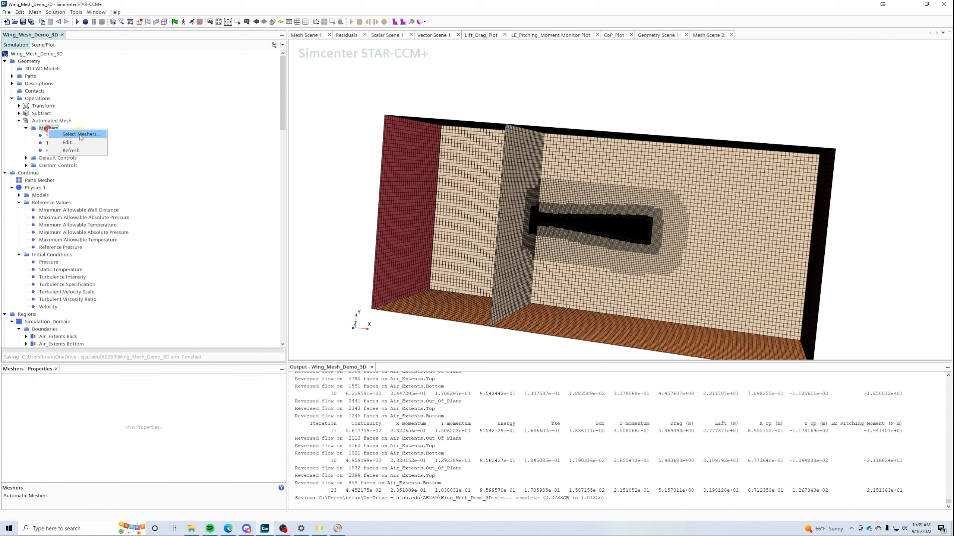
click(81, 134)
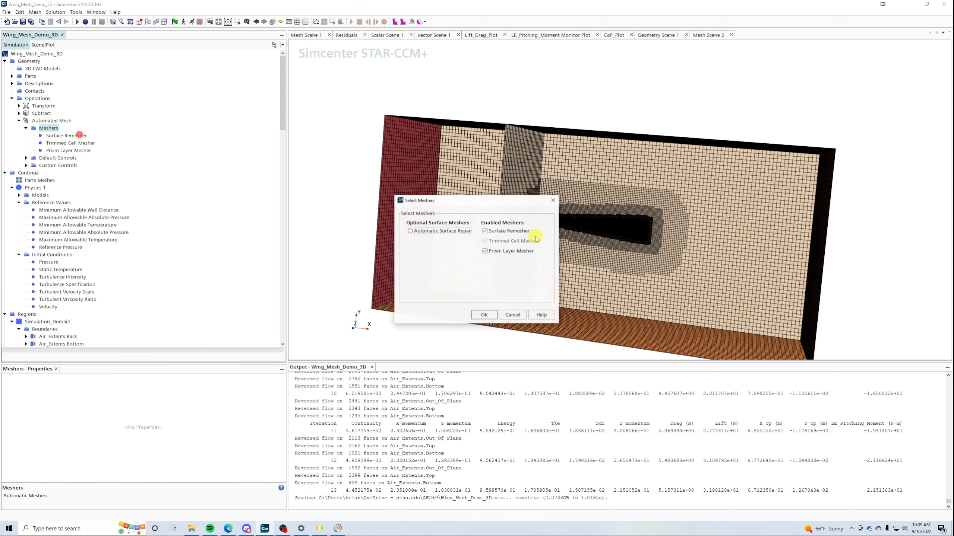
click(505, 252)
click(499, 241)
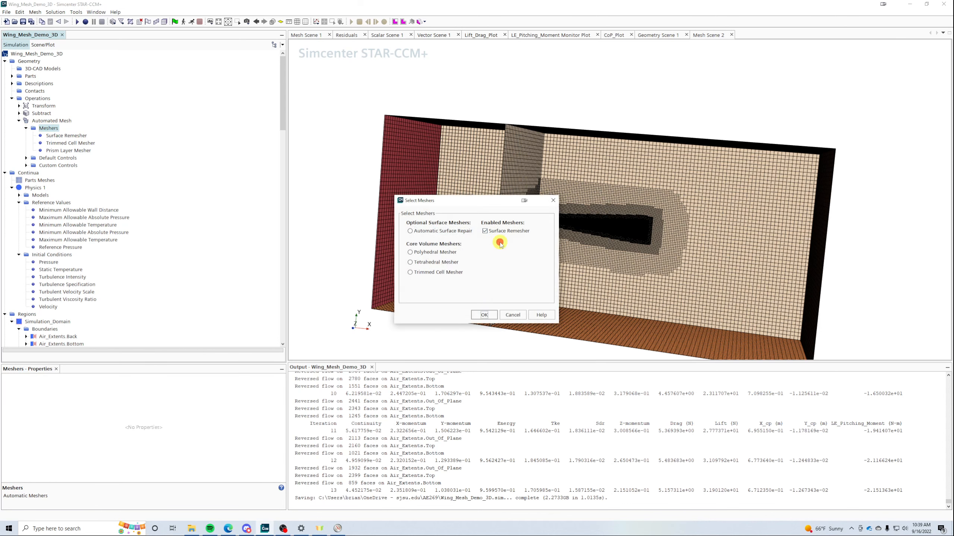
click(439, 253)
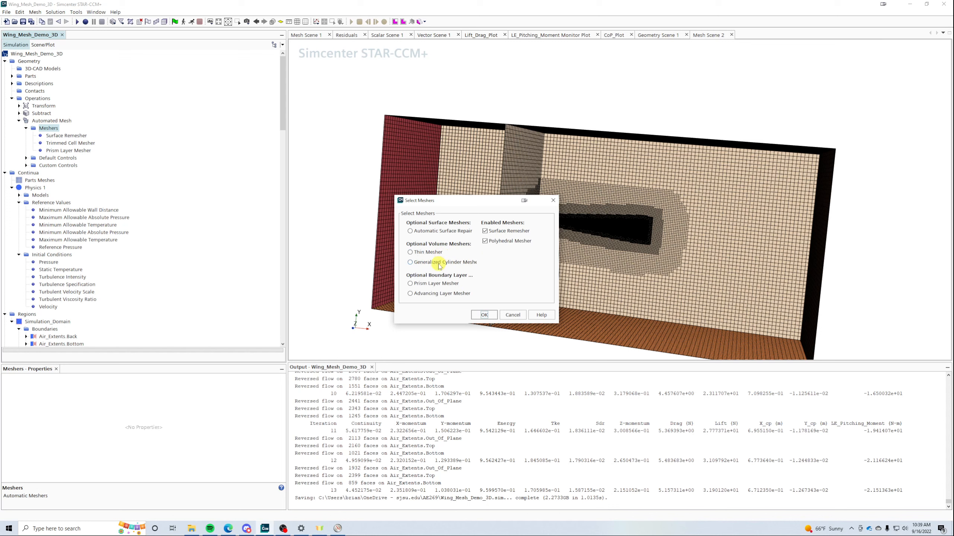
click(427, 284)
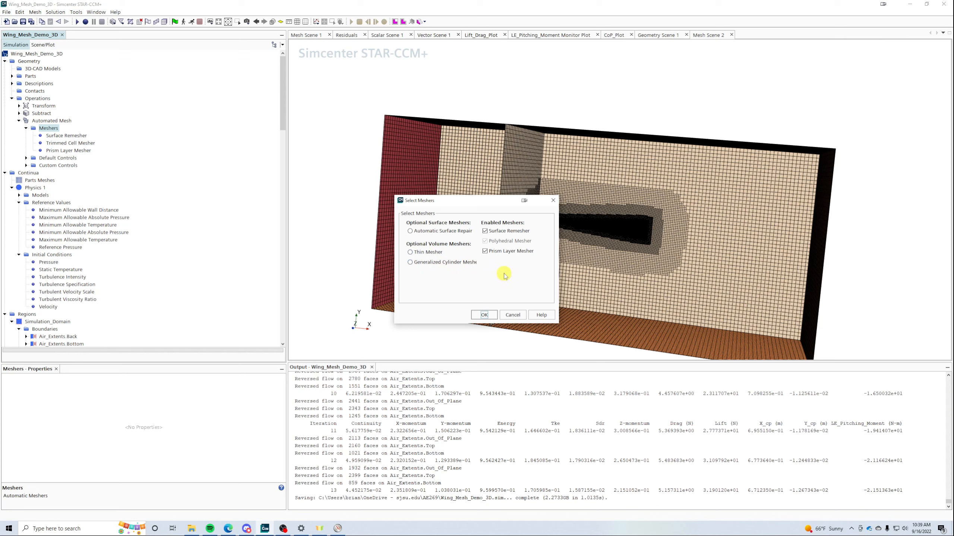
click(484, 315)
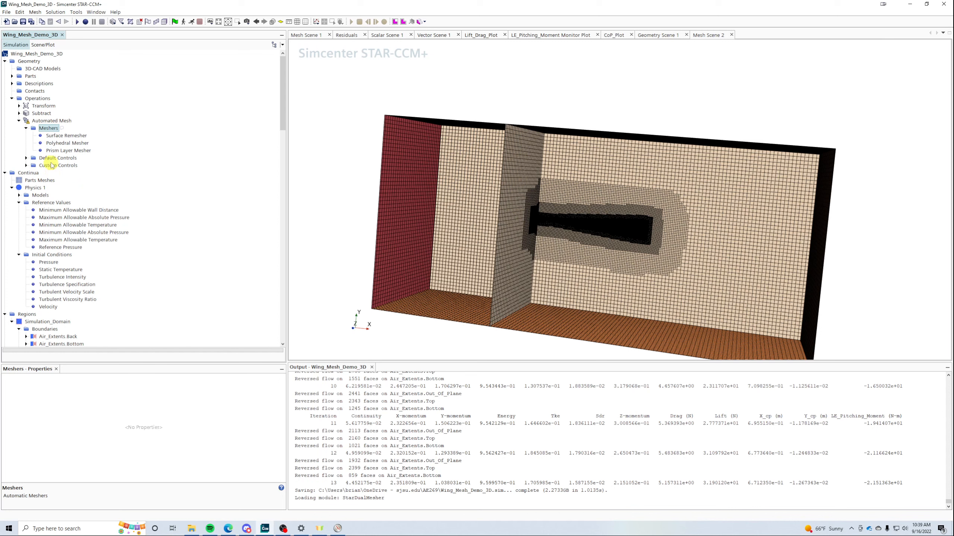
- Review the Automated Mesh default controls for core mesh optimization, volume growth rate, prism layers, and target and minimum surface size
click(26, 158)
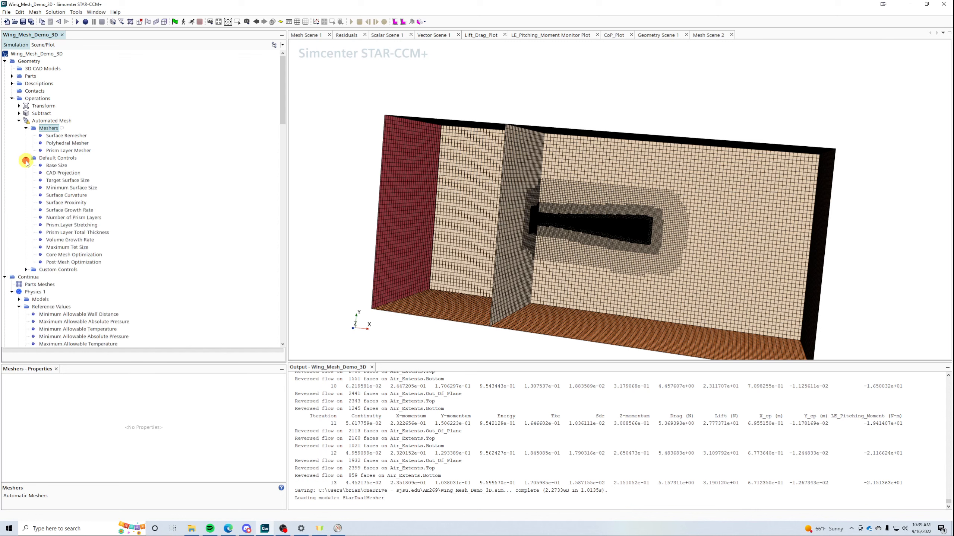
click(66, 254)
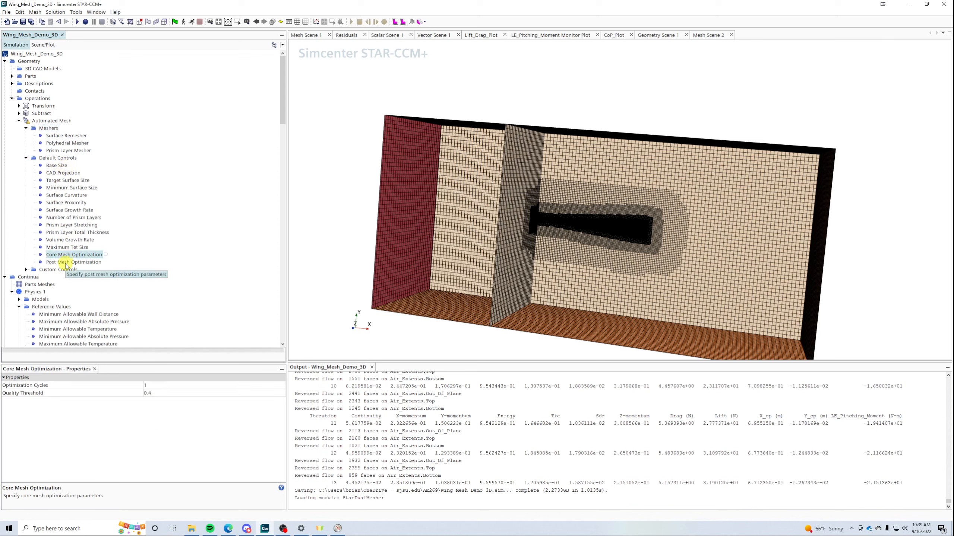
click(61, 240)
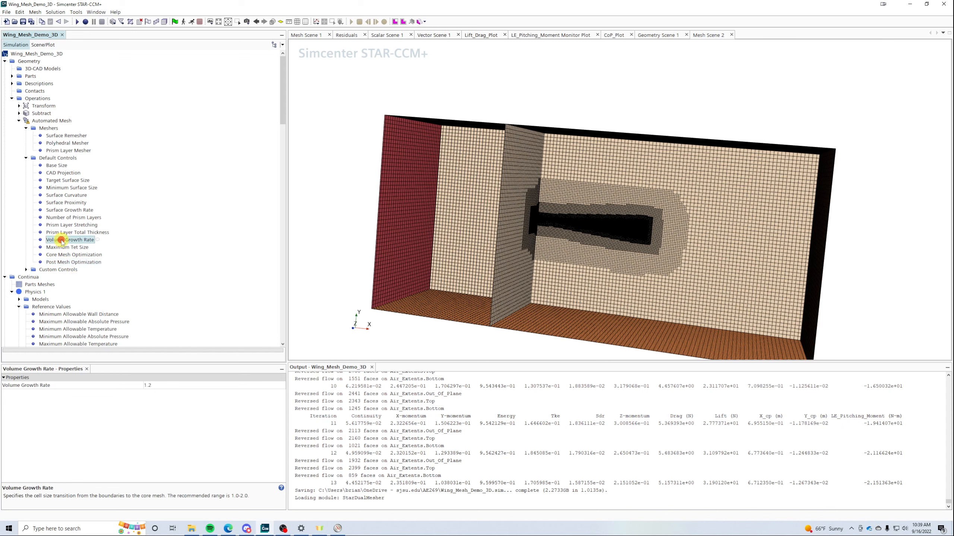
click(69, 232)
click(71, 225)
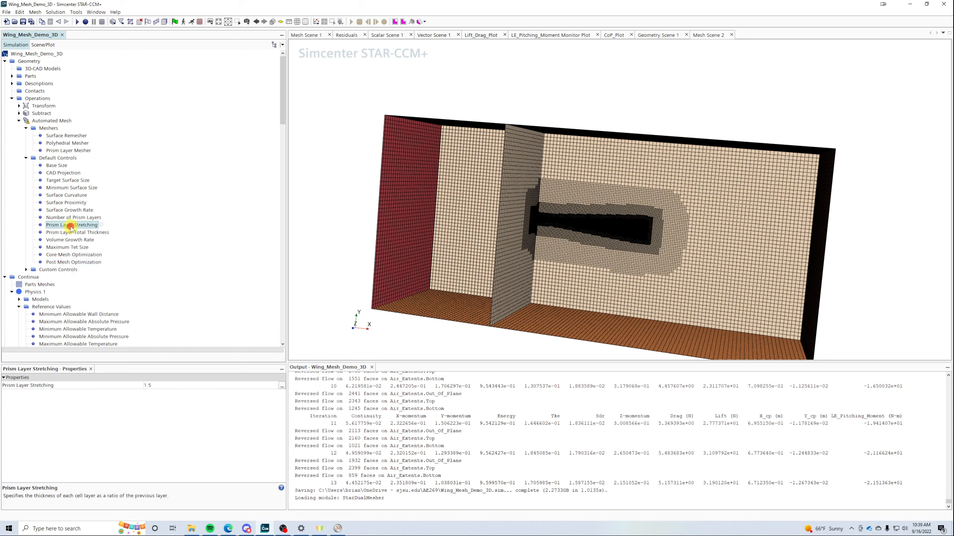
click(70, 180)
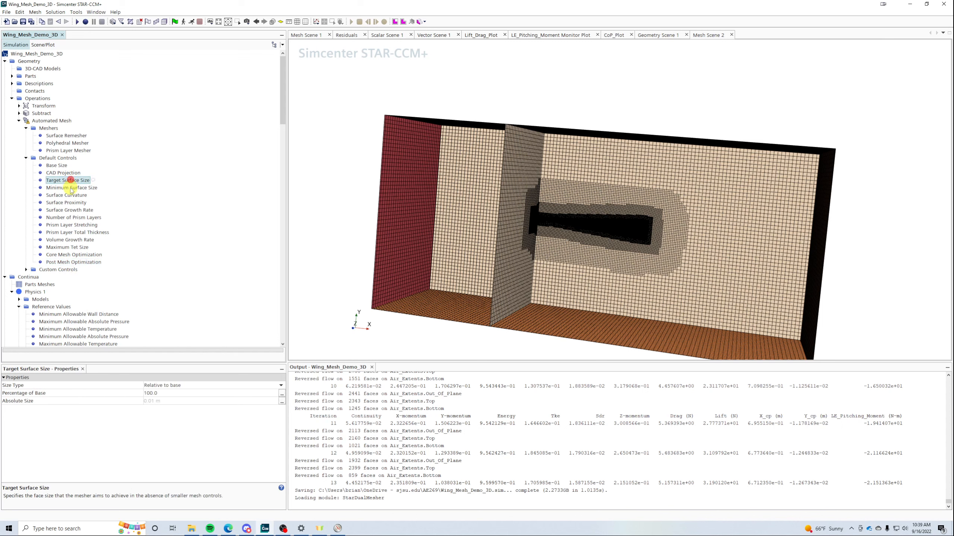
click(71, 188)
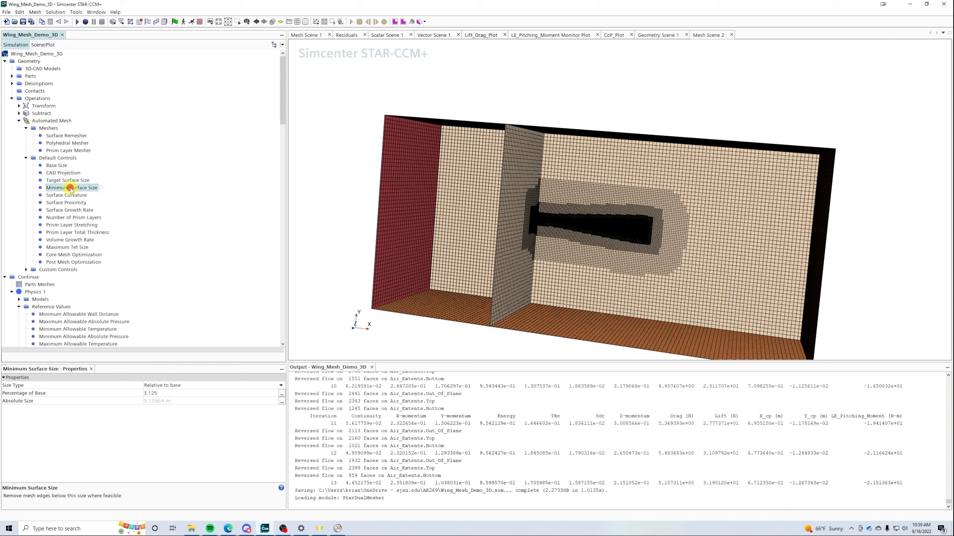
- Inspect the Wake Refine custom control's wake refinement option, isotropic size and growth rate
click(27, 269)
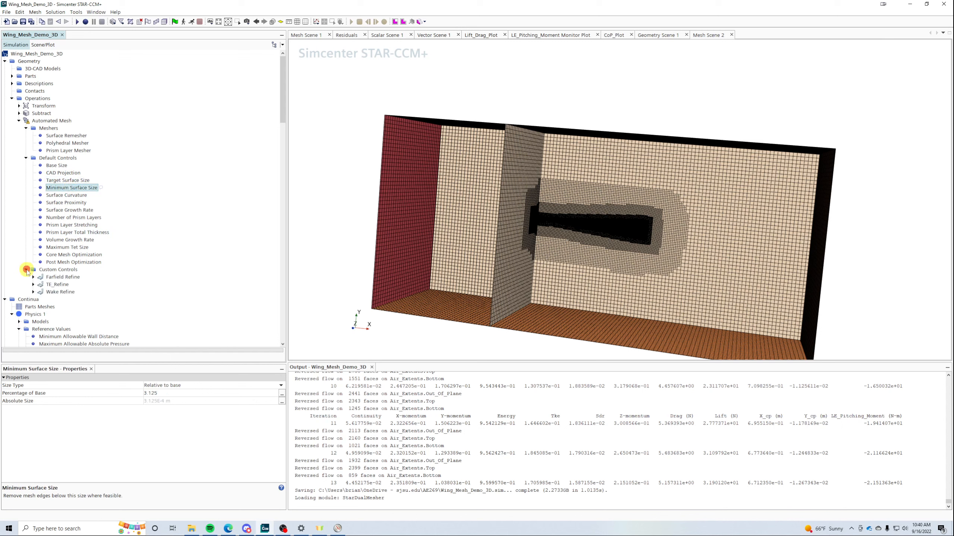
click(34, 293)
click(41, 307)
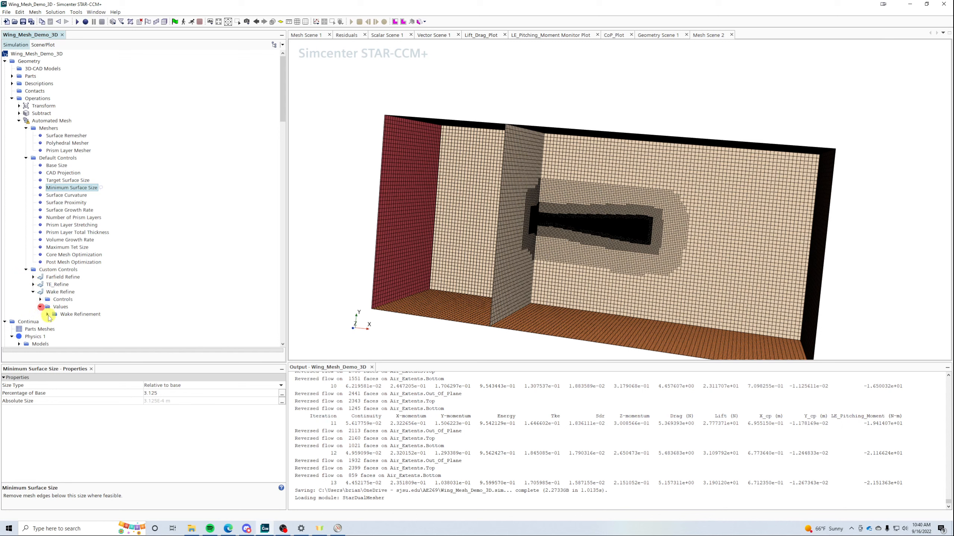
click(48, 314)
click(71, 315)
click(74, 322)
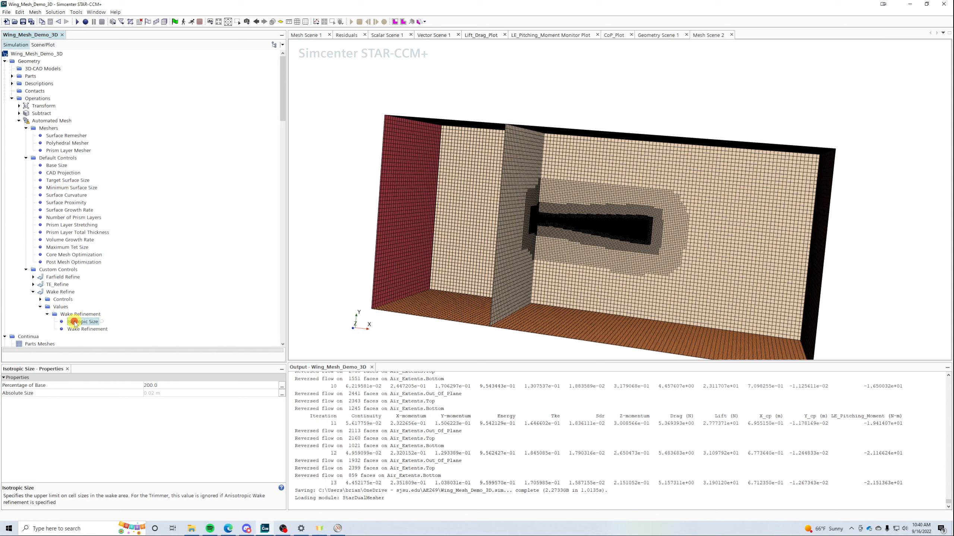
click(41, 300)
scroll(94, 319, down, 1)
click(82, 321)
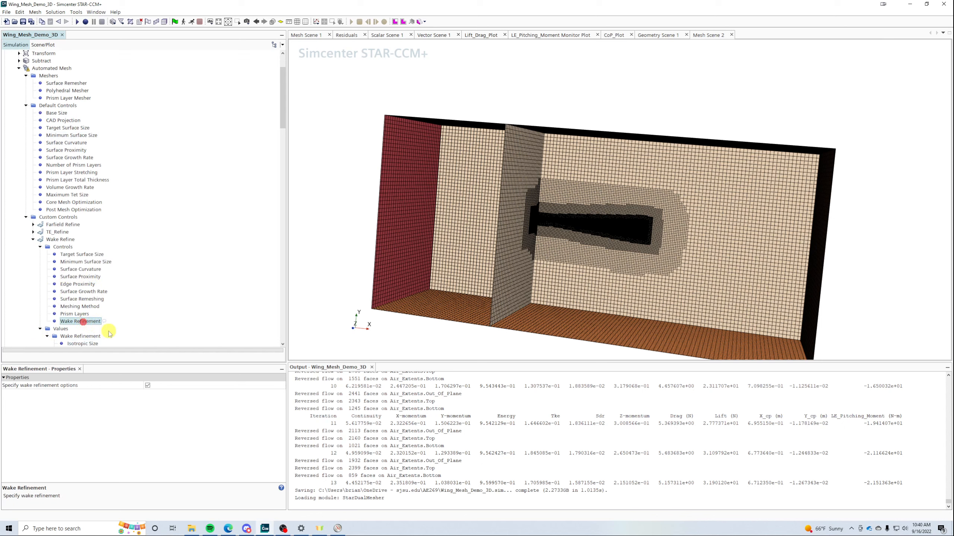
scroll(122, 258, down, 1)
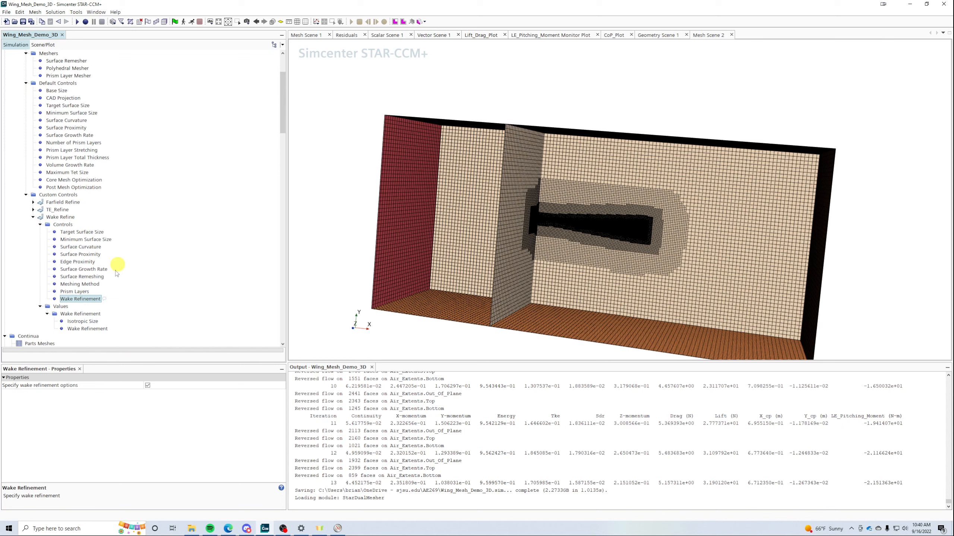
click(93, 322)
click(88, 329)
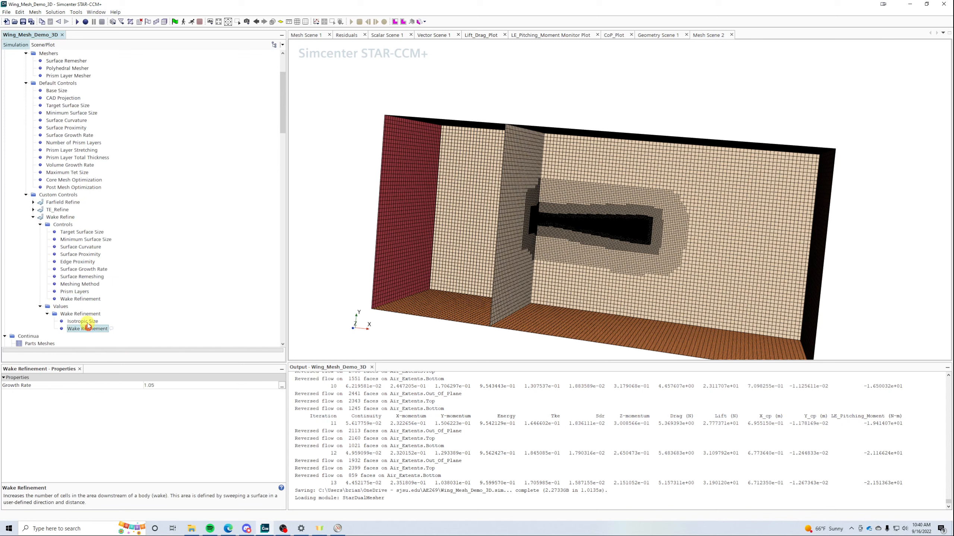
click(86, 323)
- Check the default post and core mesh optimization, maximum tet size, volume growth rate and prism layer total thickness settings
click(75, 187)
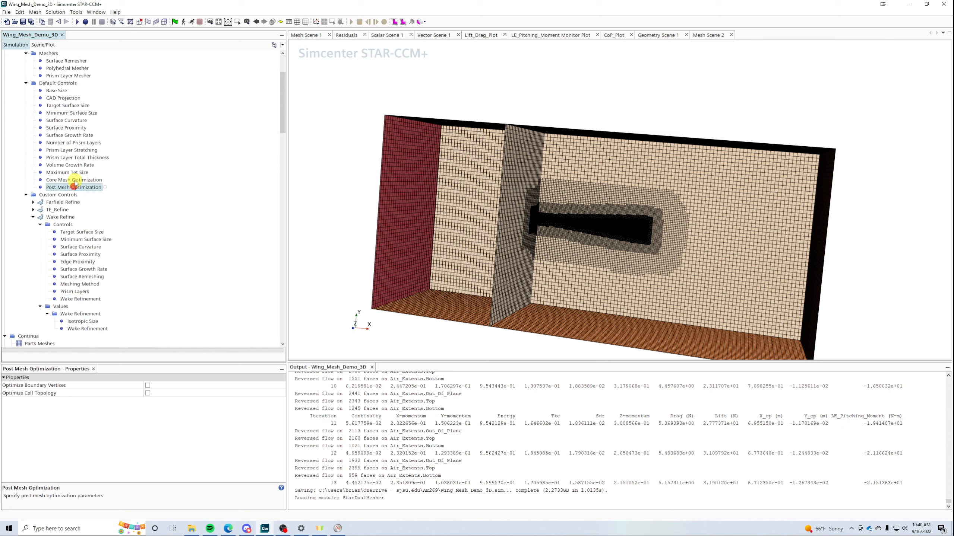
click(75, 181)
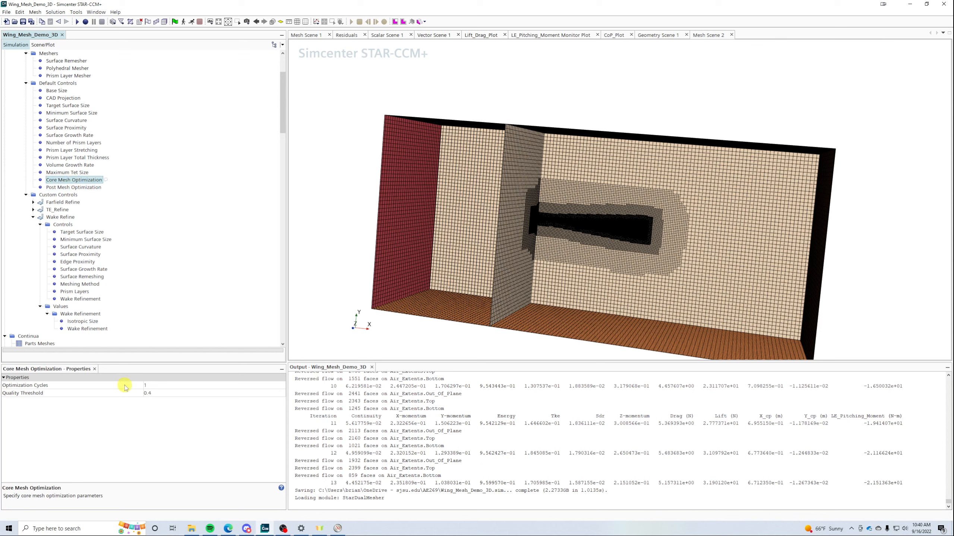
mouse_move(58, 397)
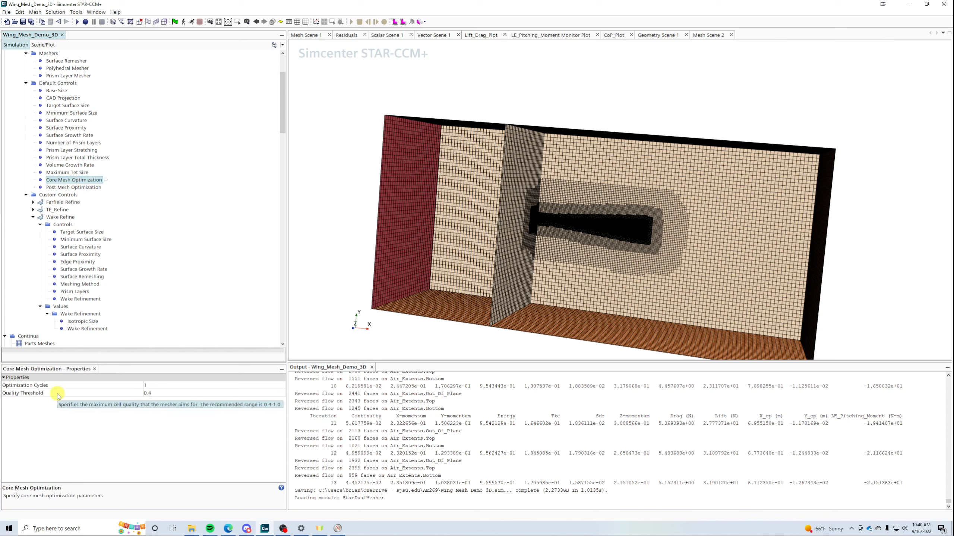
click(63, 173)
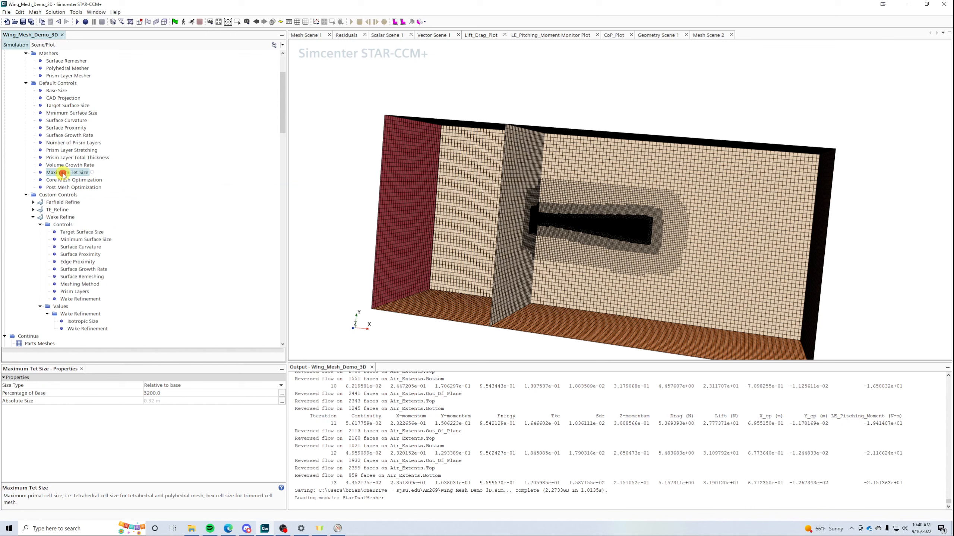
click(76, 165)
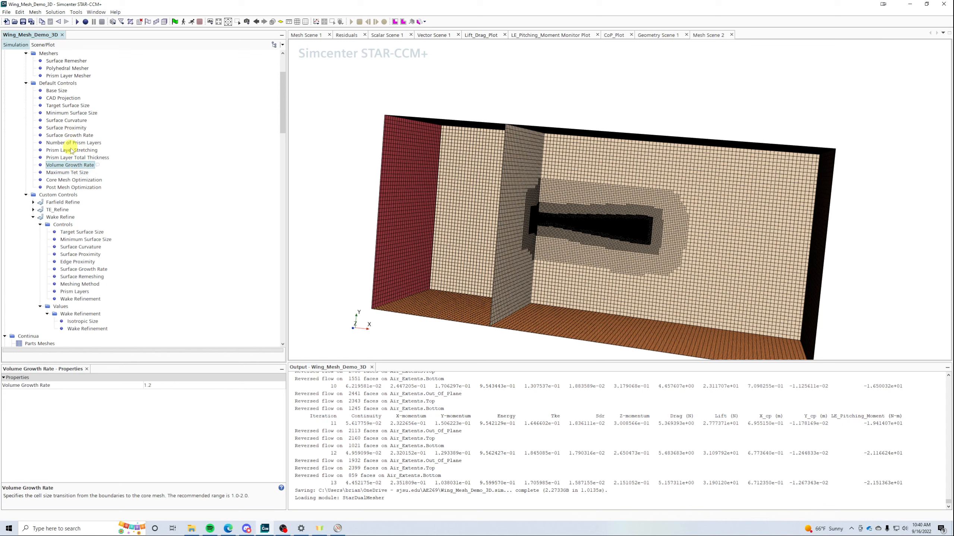
click(76, 158)
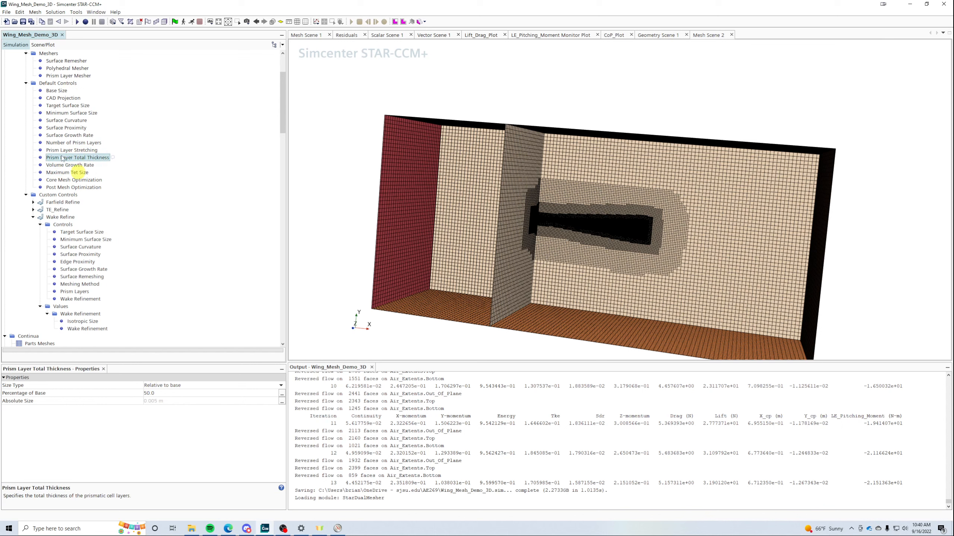
- Execute the Automated Mesh operation to generate the polyhedral mesh and check the Surface Remesher status in the output
scroll(55, 109, up, 2)
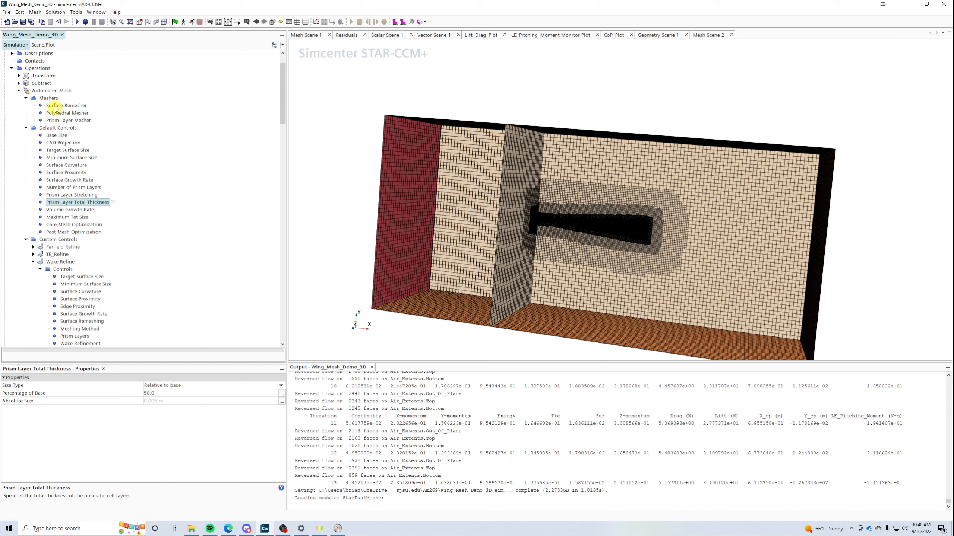
click(51, 91)
right_click(52, 91)
click(61, 106)
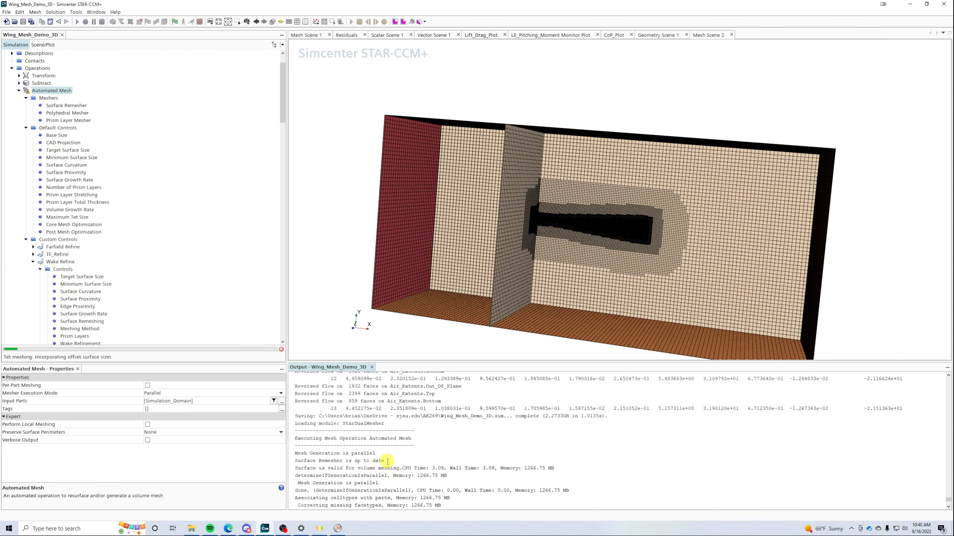
drag(393, 460, 290, 461)
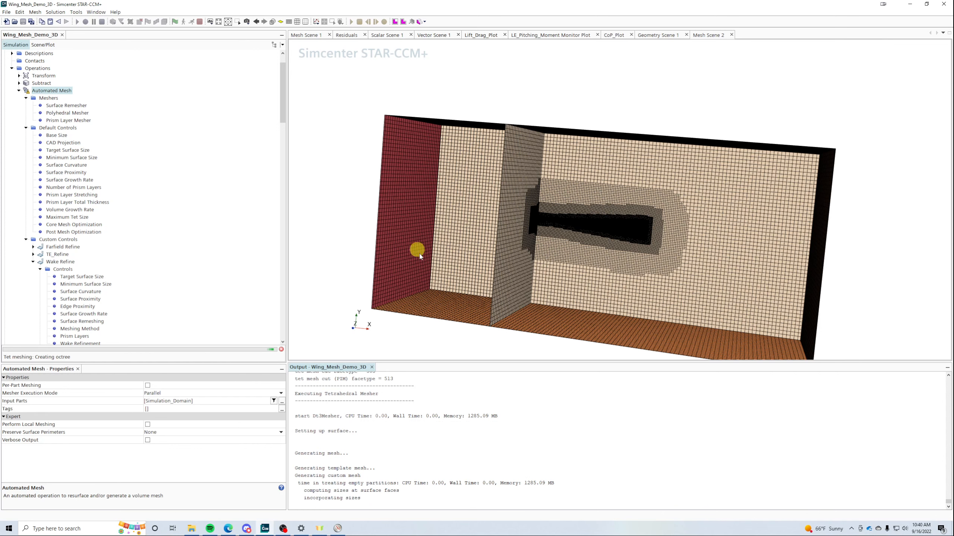
- Examine the existing trimmed mesh around the wing and its wake in Mesh Scene 2 while the mesher runs
drag(600, 248, 638, 249)
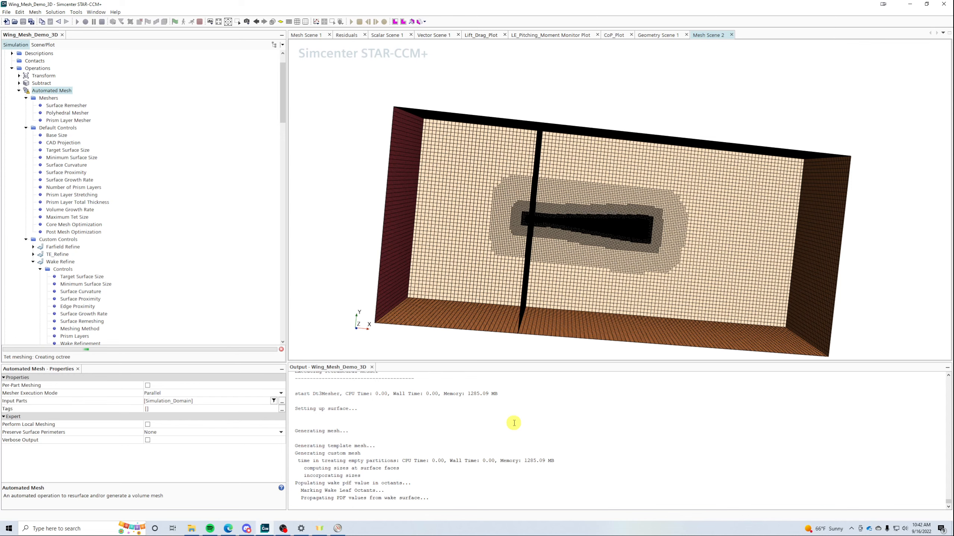
scroll(541, 145, up, 8)
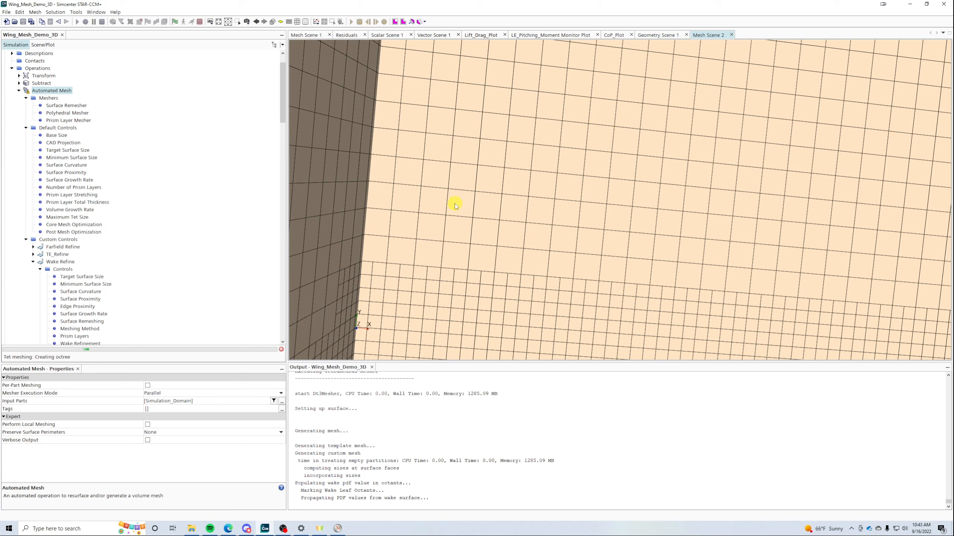
scroll(603, 183, down, 10)
mouse_move(601, 189)
mouse_down()
mouse_move(546, 205)
mouse_move(587, 188)
mouse_up()
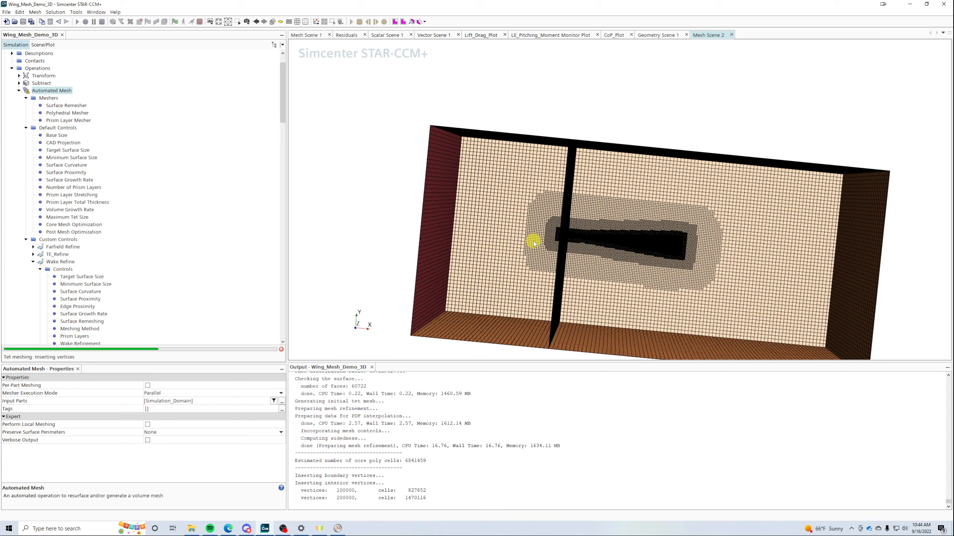
scroll(560, 177, up, 5)
scroll(571, 161, up, 4)
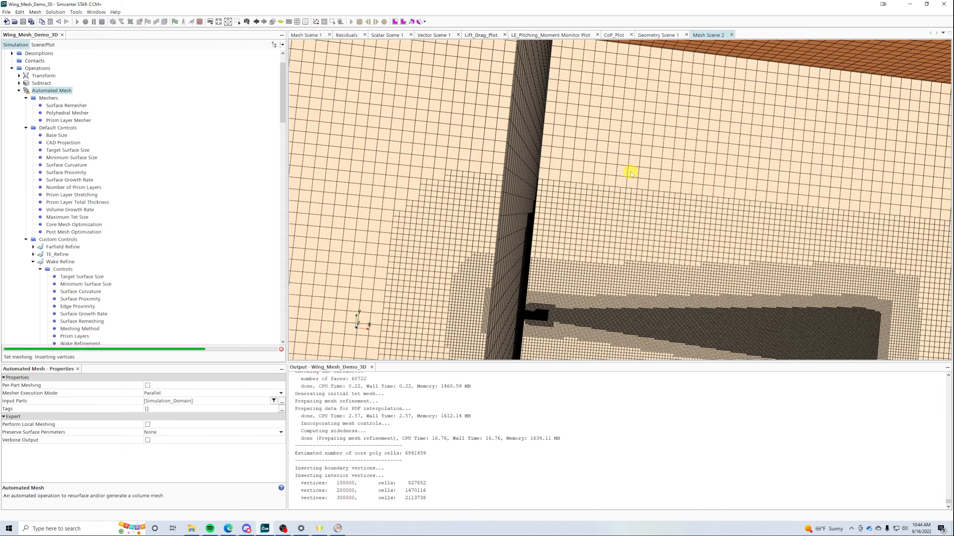
scroll(545, 227, down, 3)
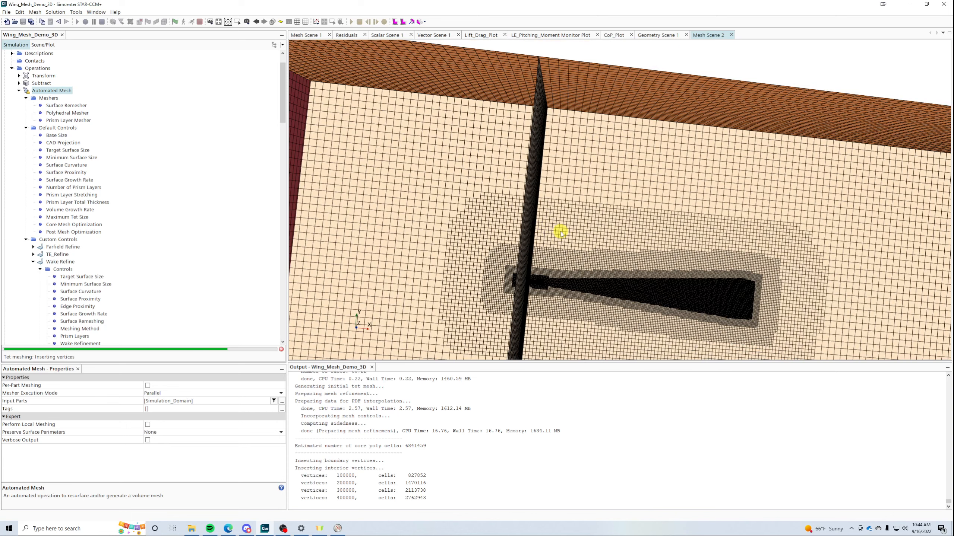
scroll(561, 234, down, 2)
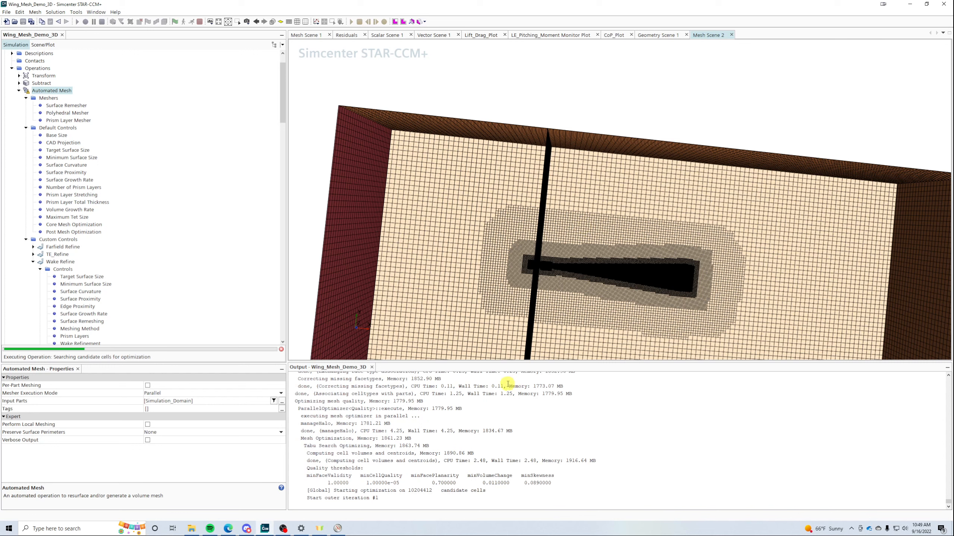
- Check the memory figures the mesher reports in the output for cell type association and cell volume computation
drag(511, 384, 573, 394)
click(519, 394)
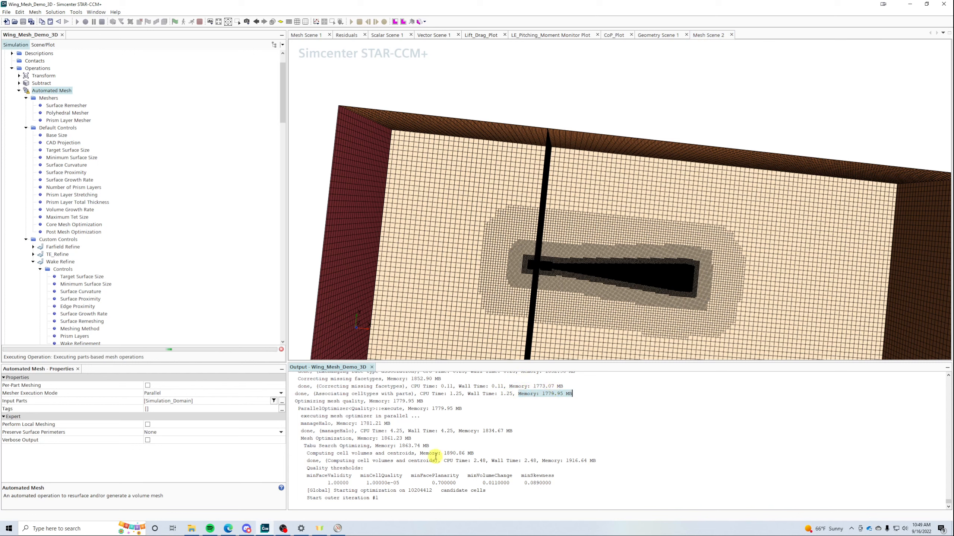
drag(421, 453, 474, 453)
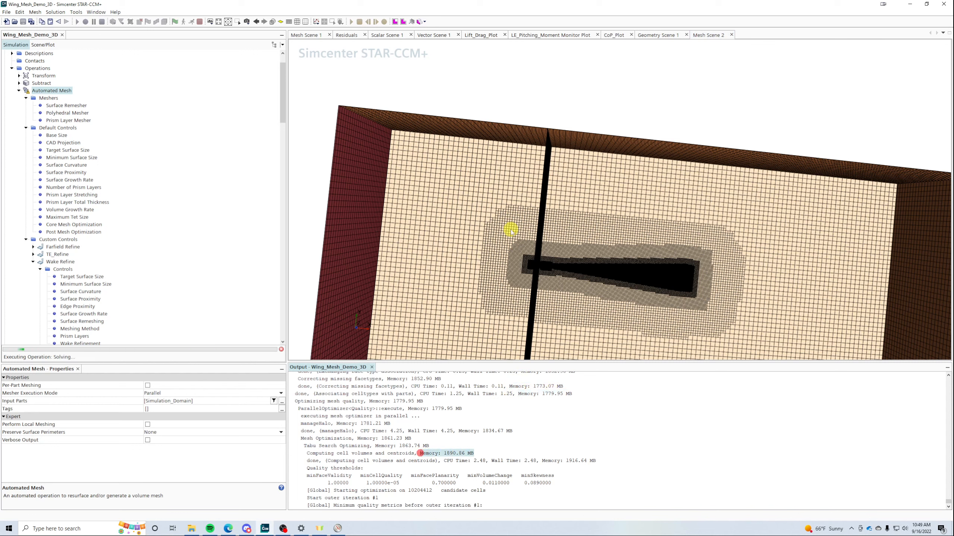
- Switch to Resource Monitor and check the physical memory used by the star-ccm+.exe processes
click(337, 528)
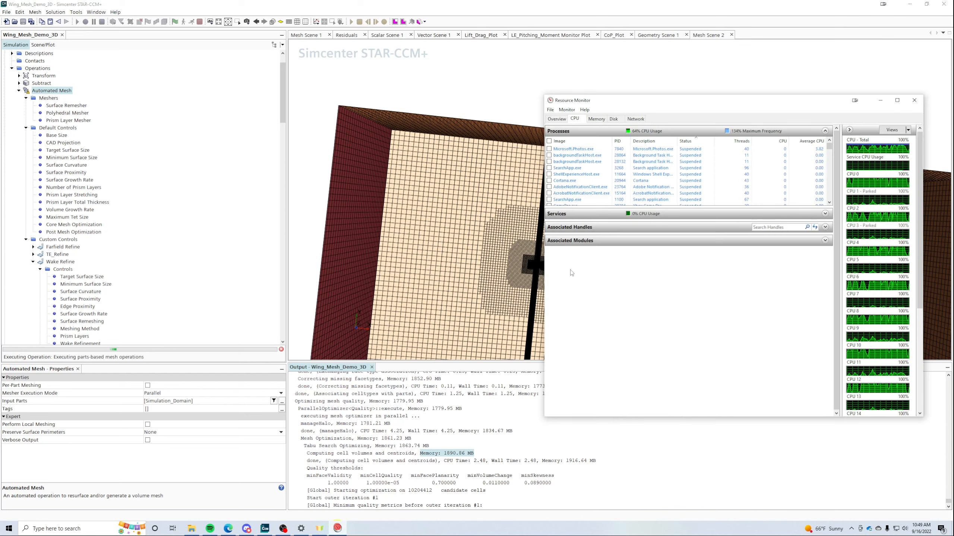
click(596, 119)
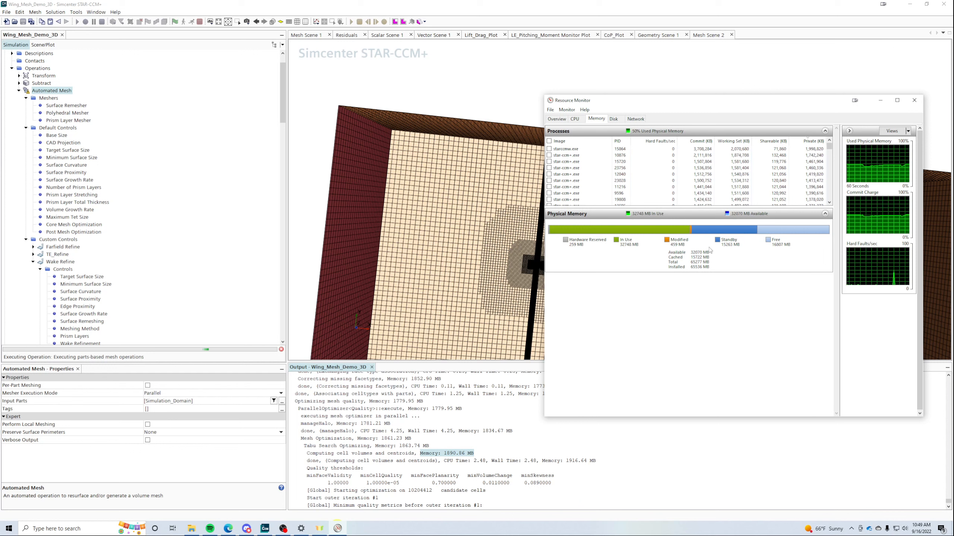
scroll(705, 171, down, 3)
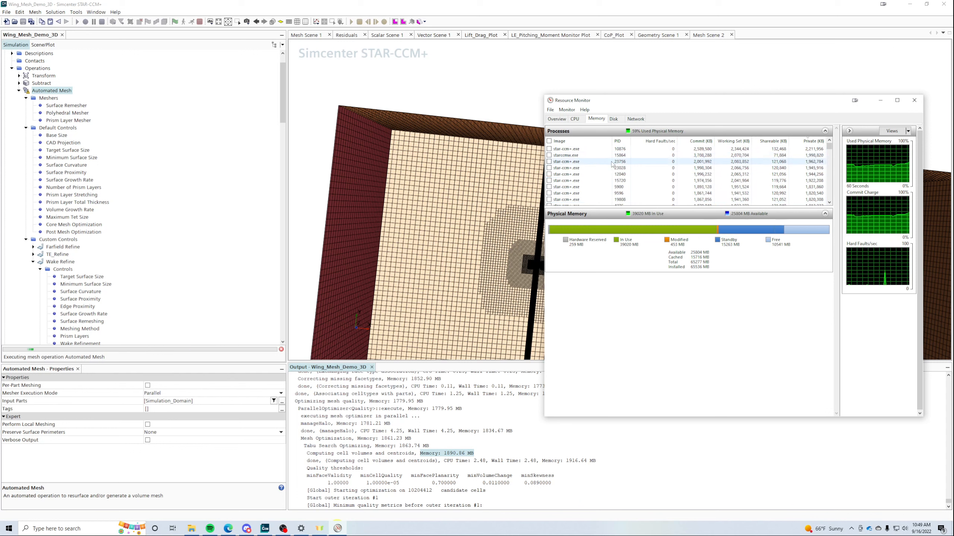
click(599, 151)
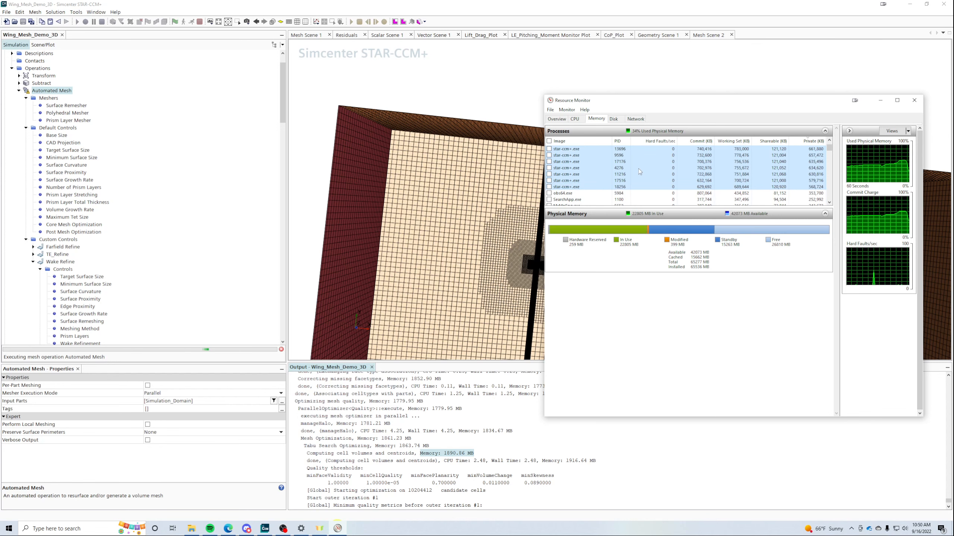
- Switch back to Simcenter STAR-CCM+ and read the output messages about interpolating the solution onto the new mesh
click(459, 490)
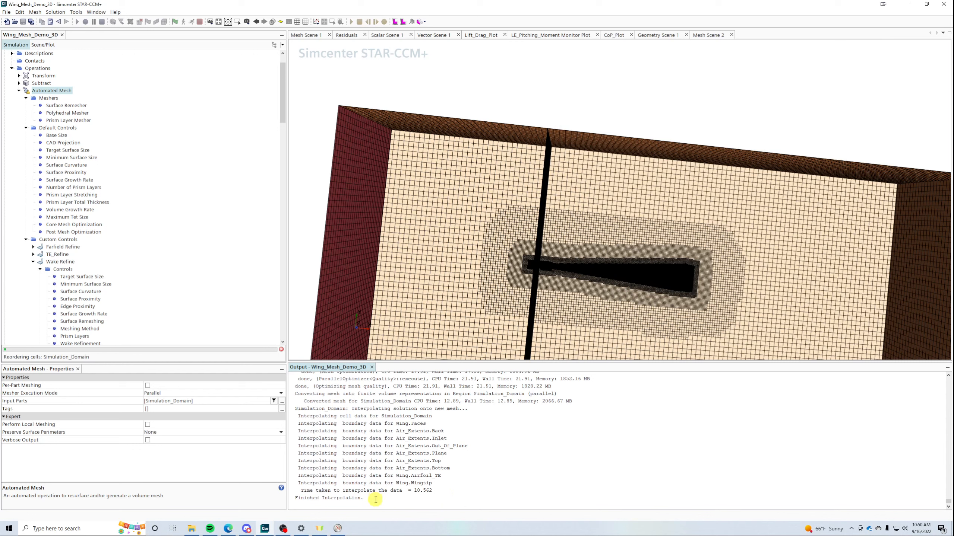
drag(376, 499, 297, 415)
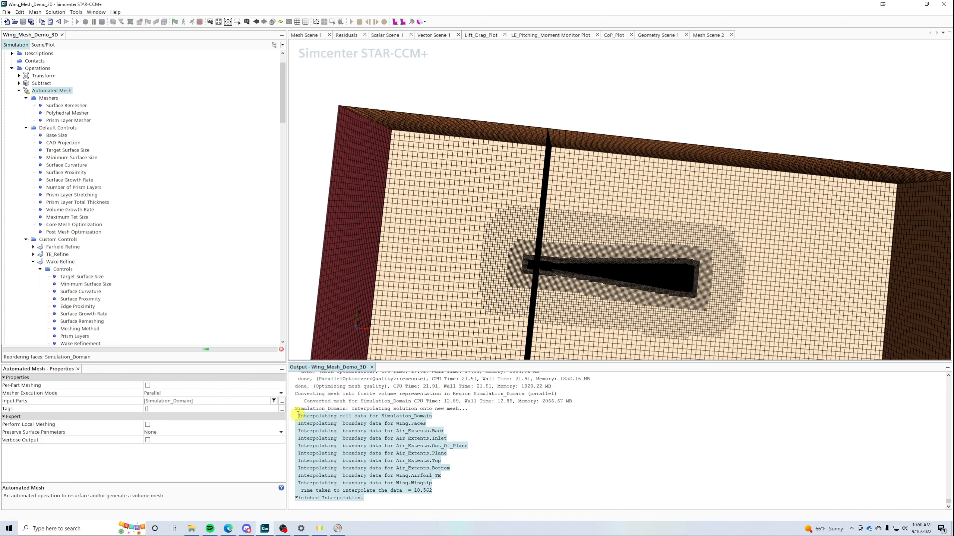
- View the static pressure contours around the airfoil section in Scalar Scene 1
click(388, 36)
scroll(544, 215, up, 5)
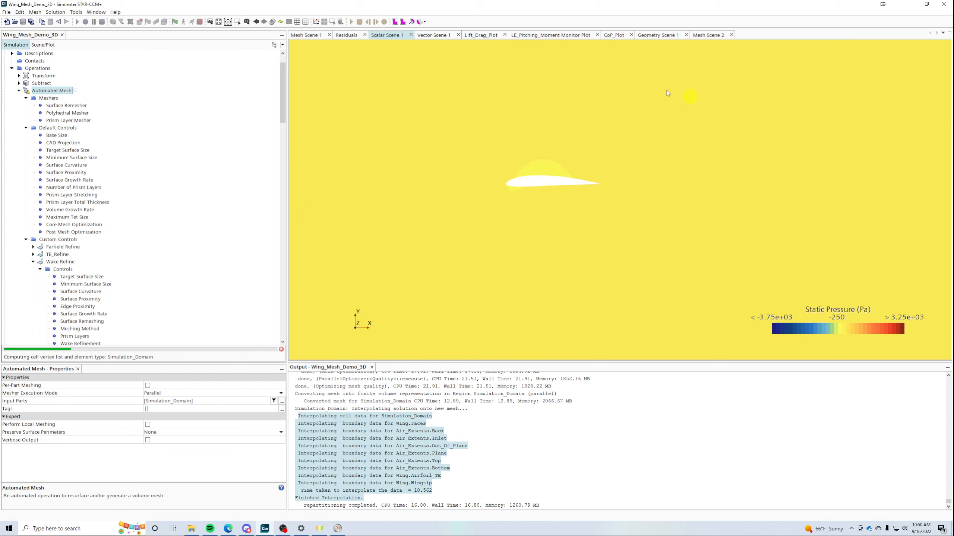
scroll(535, 157, up, 5)
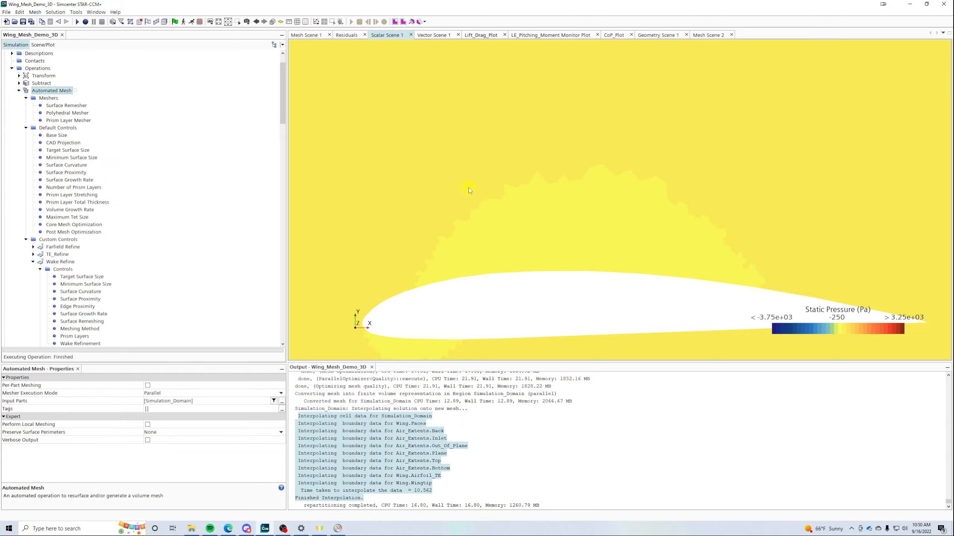
- Examine the new polyhedral mesh in Mesh Scene 2, including the prism layers and refinement near the wing's trailing edge
click(706, 37)
scroll(535, 260, up, 4)
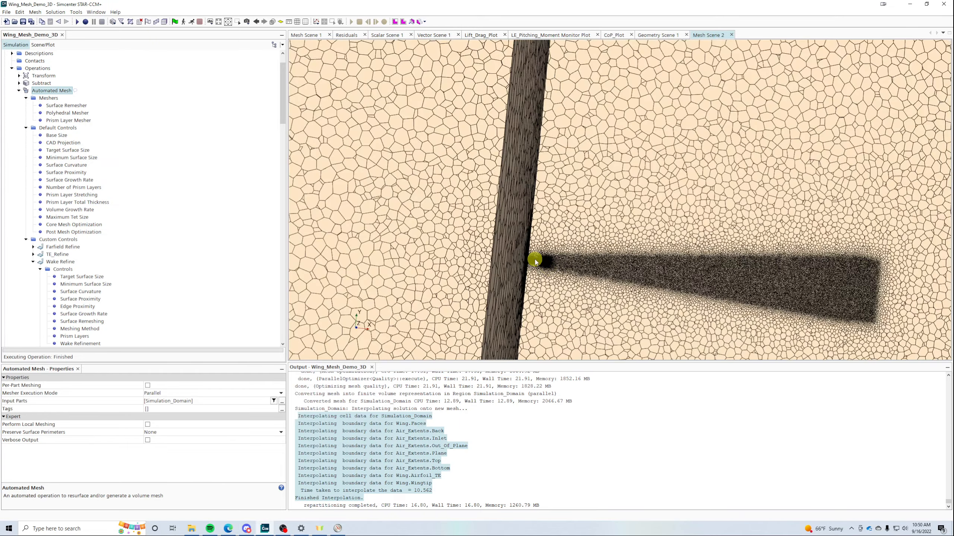
scroll(535, 260, up, 8)
mouse_move(535, 260)
mouse_down()
mouse_move(500, 274)
mouse_move(499, 252)
mouse_up()
scroll(500, 251, up, 2)
scroll(691, 300, up, 3)
scroll(738, 311, up, 3)
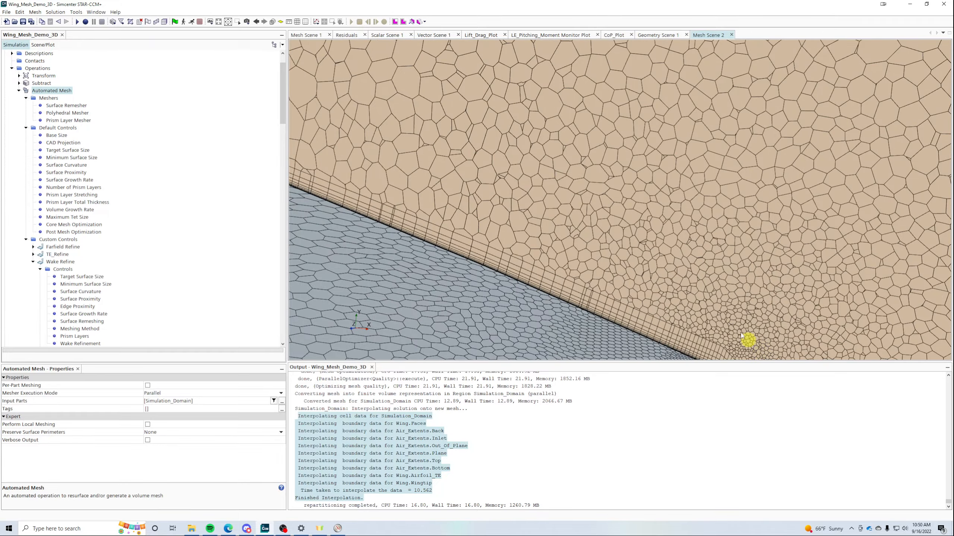
scroll(585, 294, down, 2)
scroll(601, 281, down, 1)
scroll(645, 260, down, 2)
scroll(644, 266, down, 2)
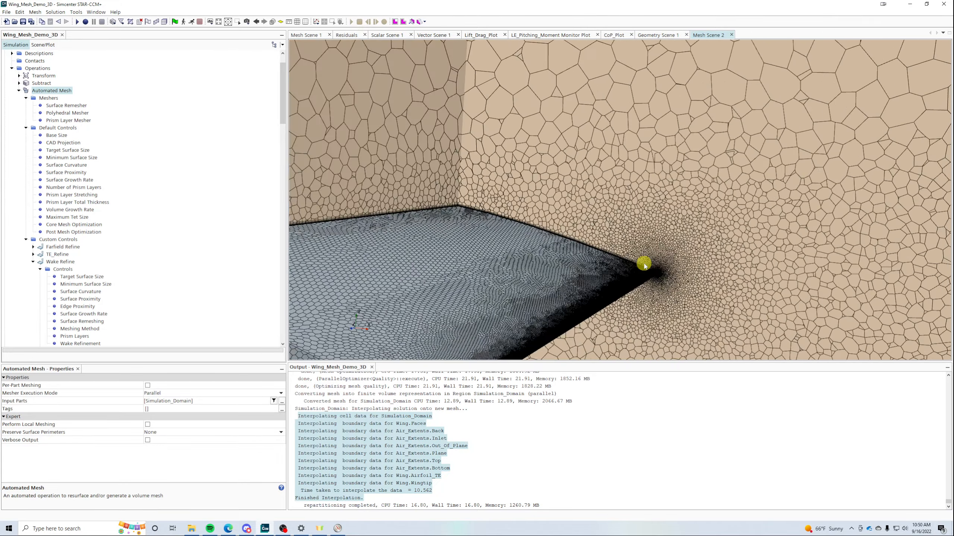
scroll(644, 265, down, 2)
scroll(606, 238, down, 3)
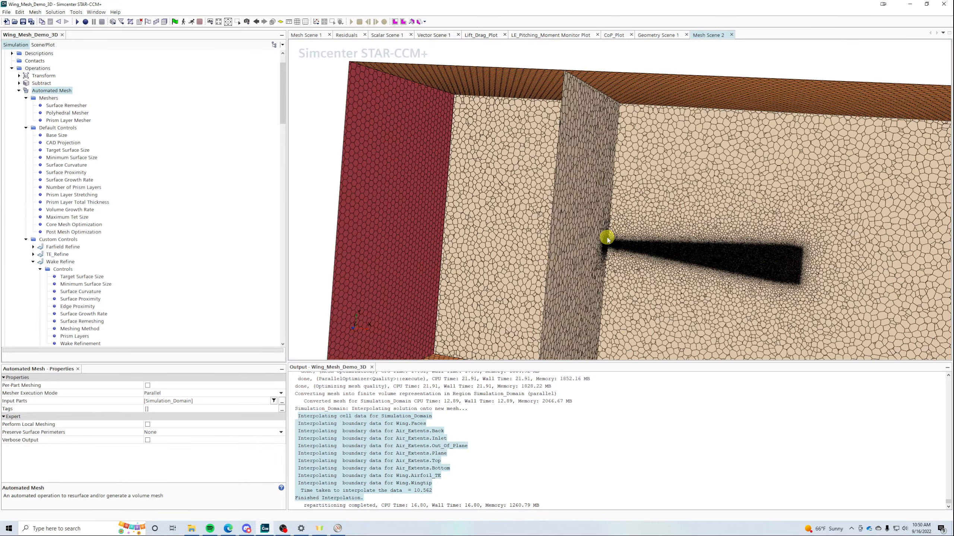
- Examine the shape of the polyhedral cells on the symmetry plane and on the domain's outer boundaries, including Air_Extents.Inlet
scroll(608, 239, up, 6)
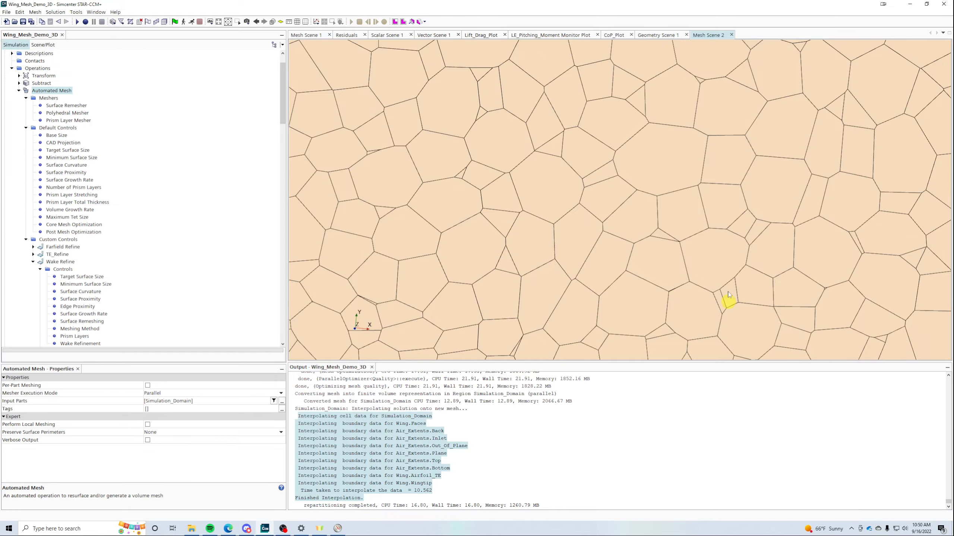
scroll(718, 145, down, 5)
scroll(594, 227, down, 6)
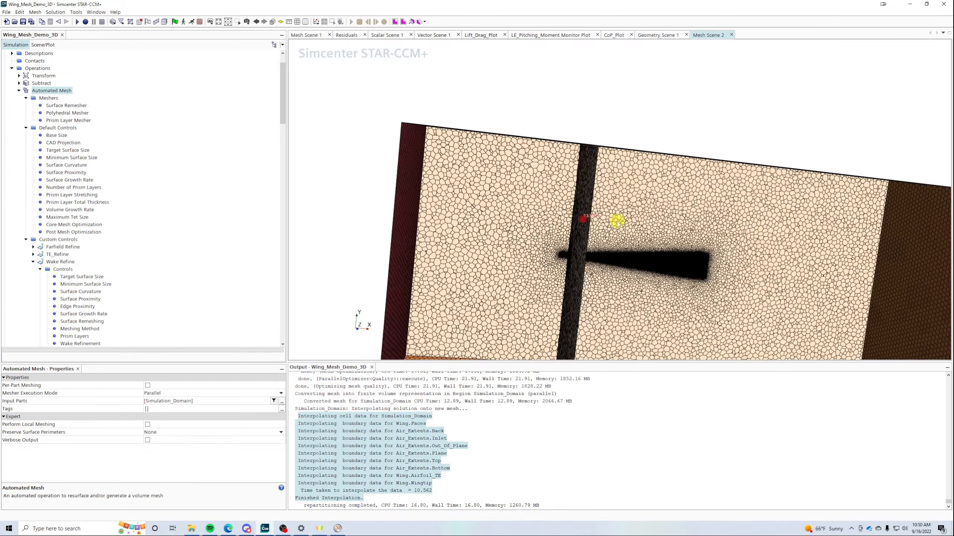
drag(583, 223, 519, 222)
click(478, 213)
drag(646, 226, 580, 230)
scroll(580, 230, up, 10)
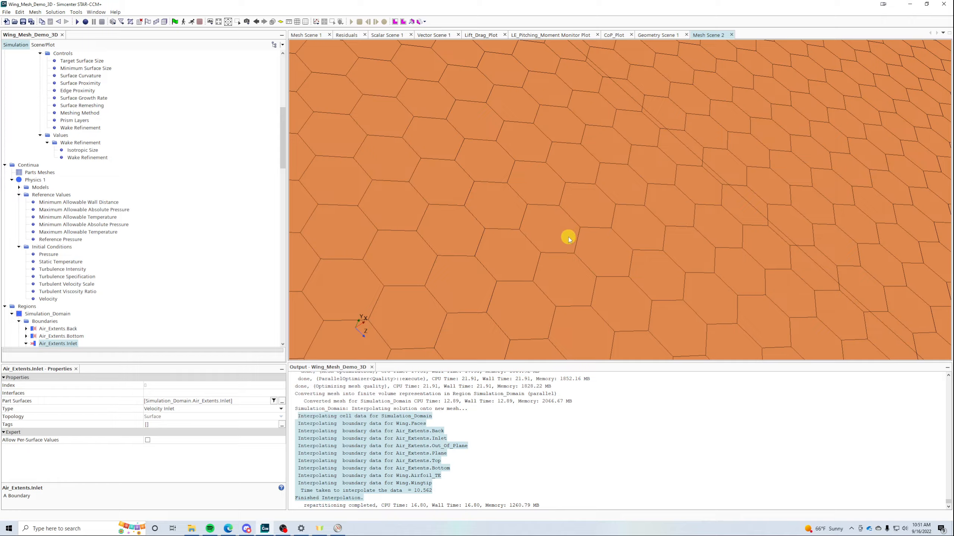
scroll(594, 239, down, 5)
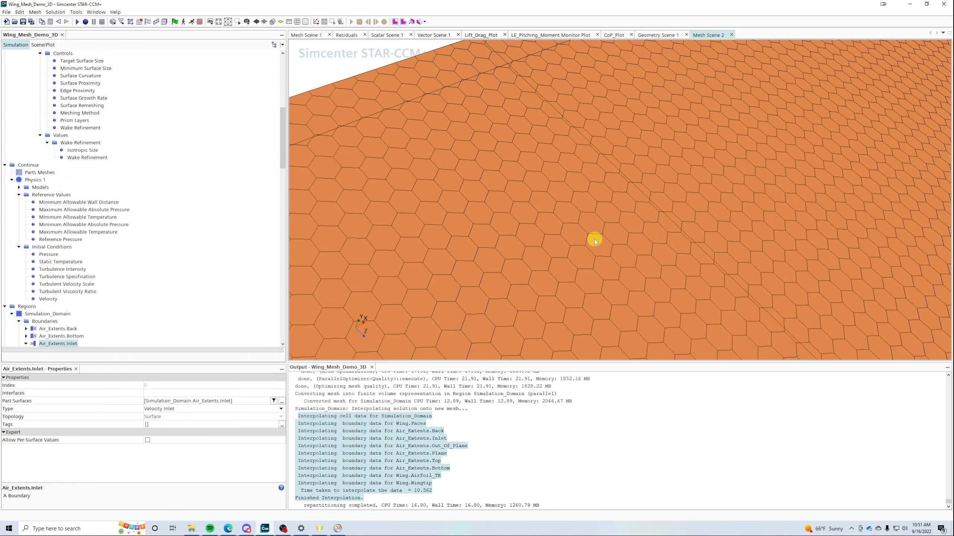
scroll(594, 239, down, 10)
drag(584, 239, 564, 142)
- Inspect the polyhedral cells on the spanwise section plane and how they refine toward the wing and its wake
scroll(604, 271, up, 7)
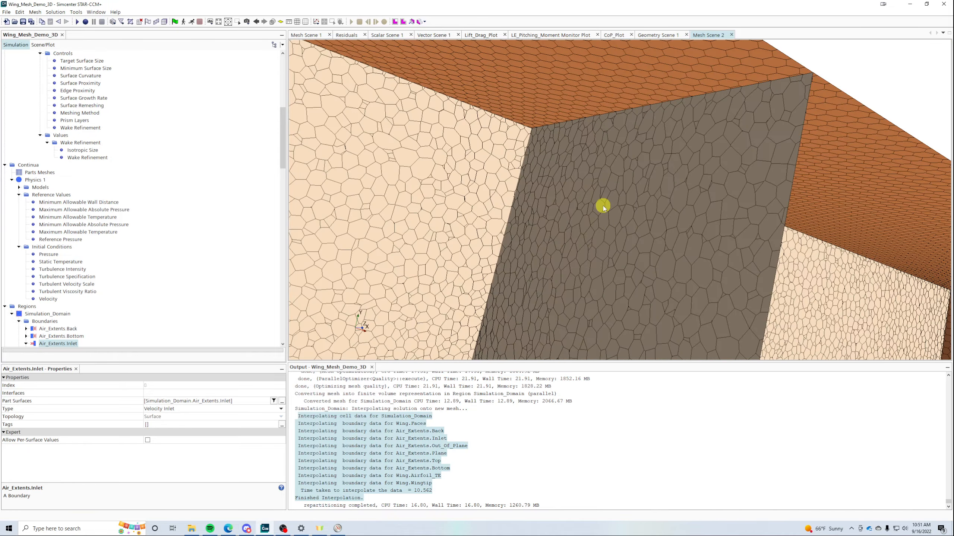
scroll(620, 207, up, 3)
scroll(612, 177, up, 2)
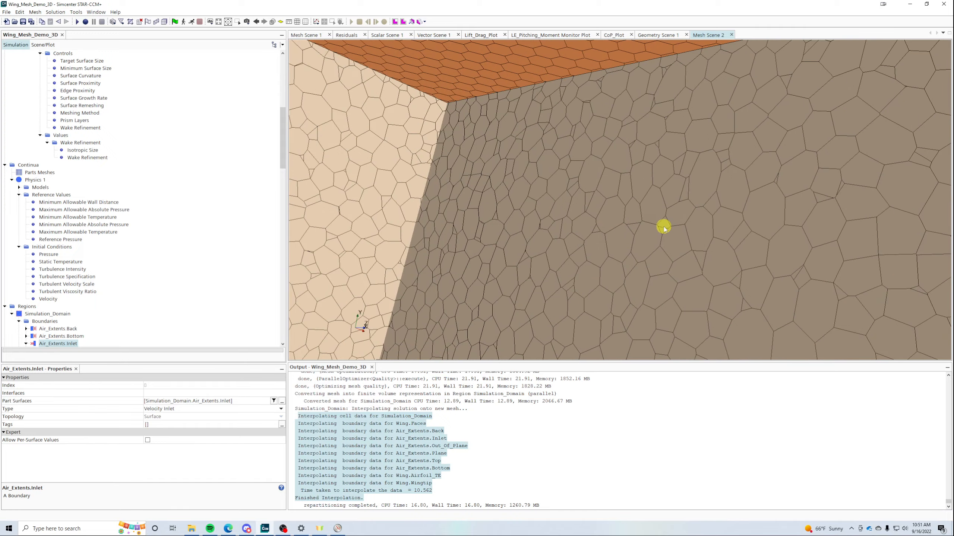
drag(663, 228, 621, 226)
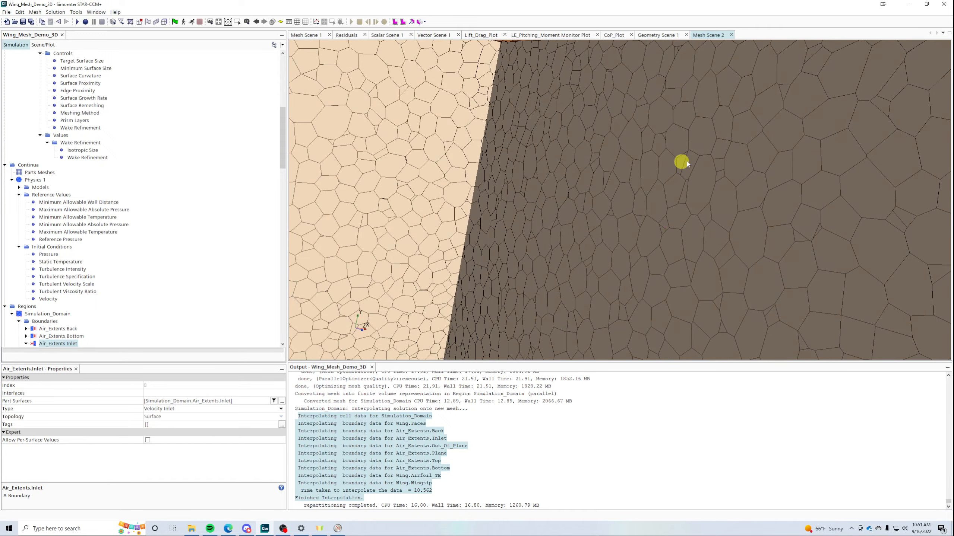
drag(746, 152, 623, 154)
scroll(623, 154, down, 5)
drag(764, 203, 645, 197)
scroll(647, 211, up, 3)
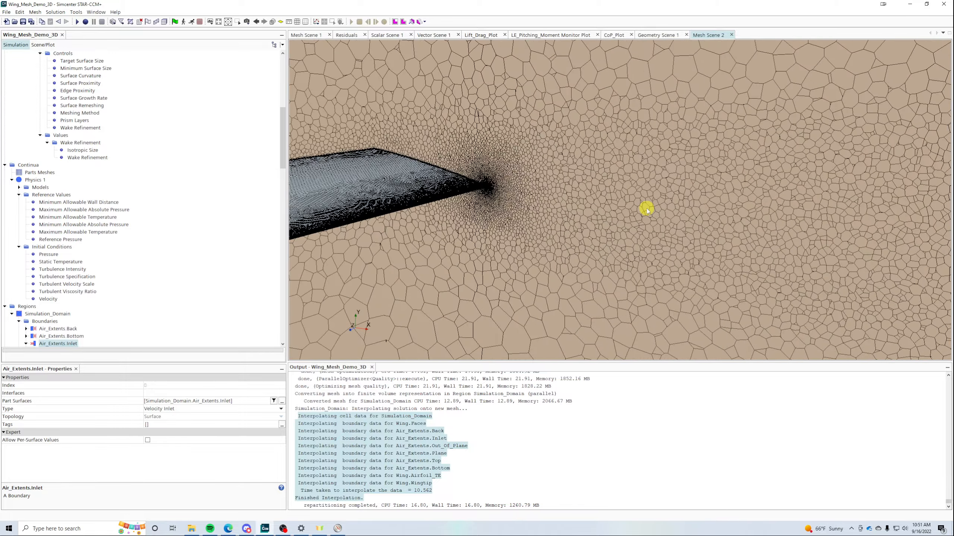
scroll(670, 213, down, 4)
scroll(493, 222, up, 3)
drag(492, 223, 523, 292)
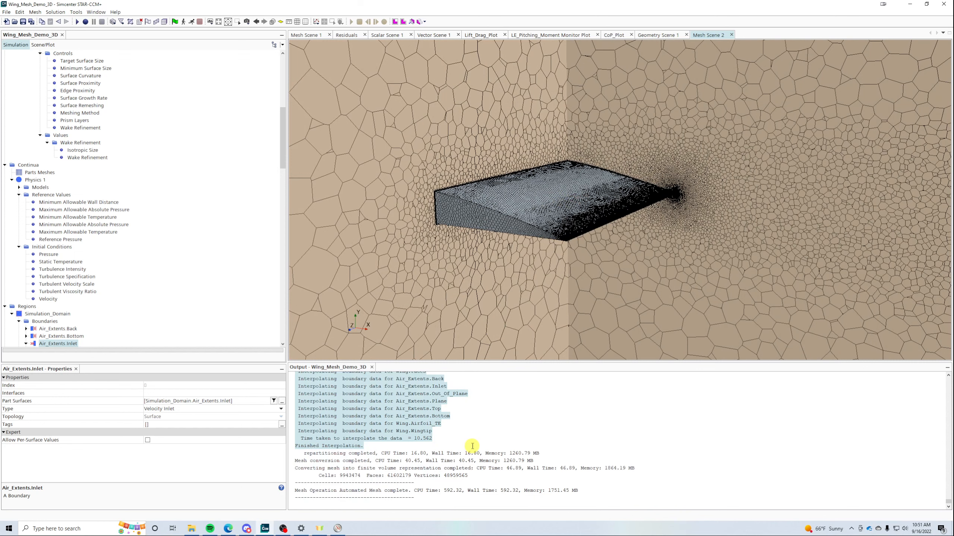
- Check the cell count of the polyhedral mesh in the output and review the earlier surface remesher and volume meshing messages
drag(353, 476, 343, 477)
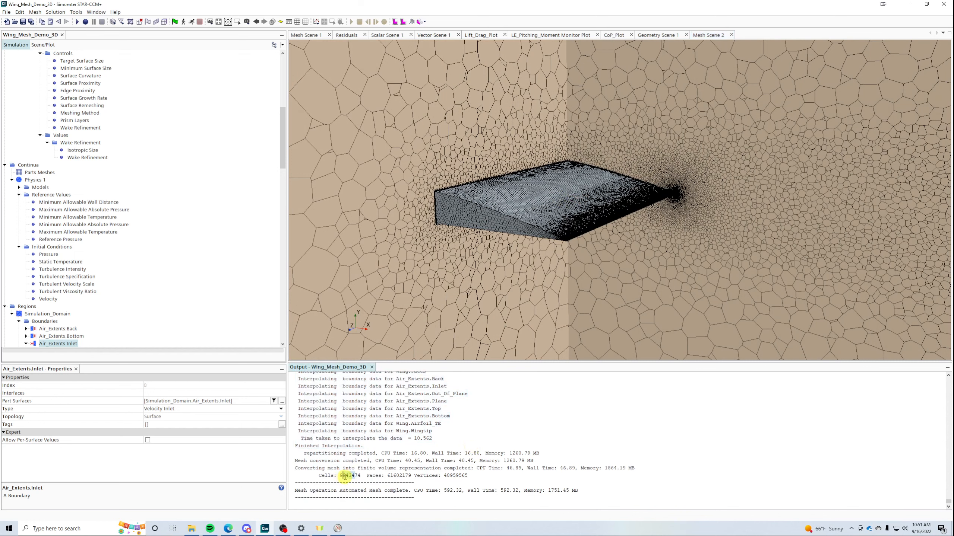
click(355, 476)
drag(948, 502, 938, 479)
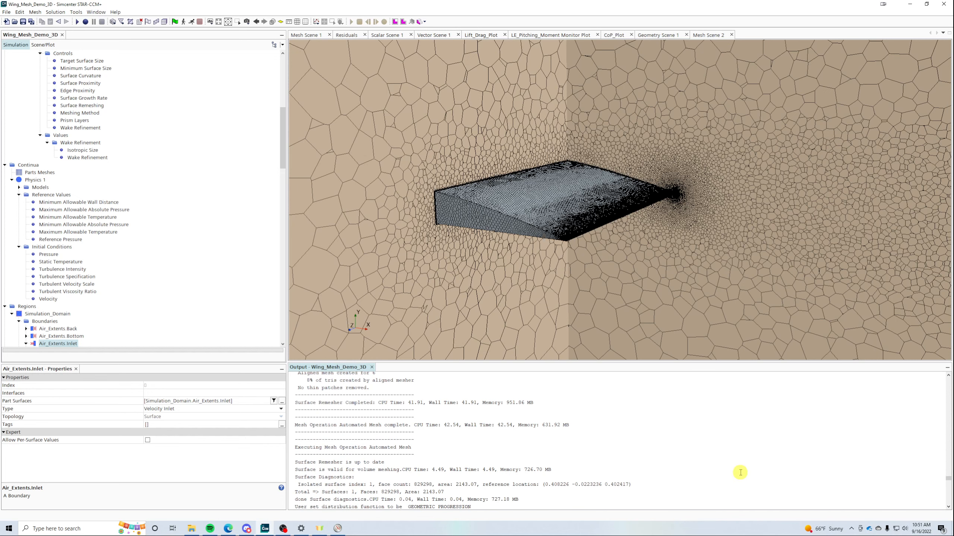
scroll(739, 473, down, 8)
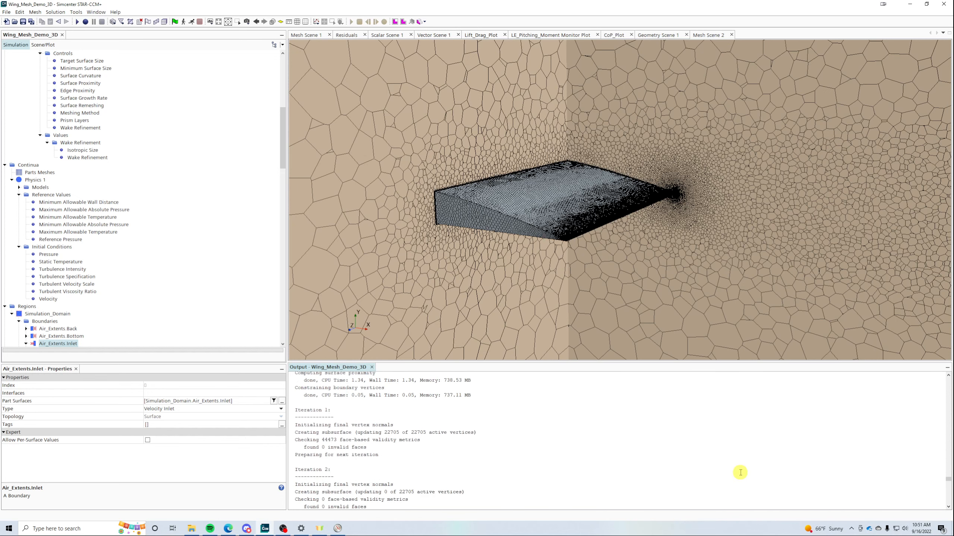
scroll(741, 464, down, 10)
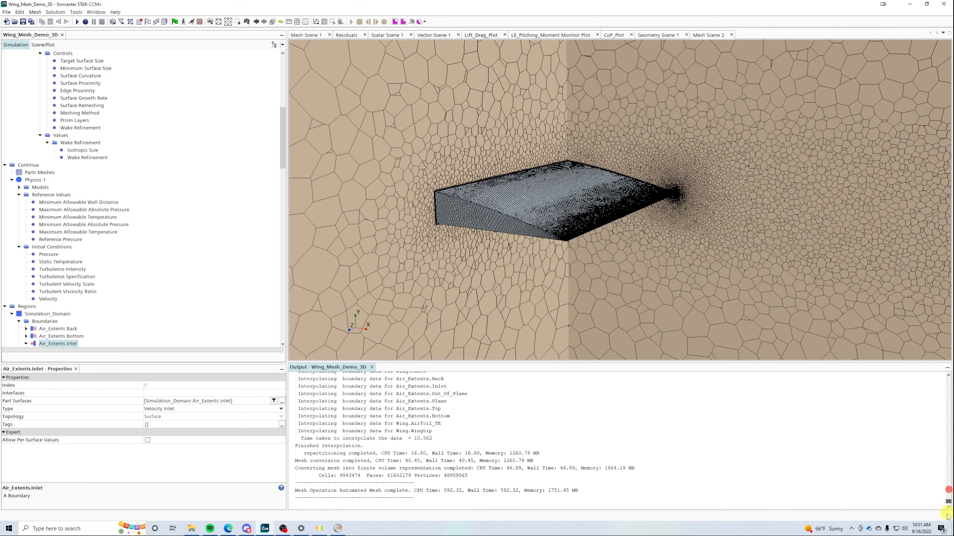
- Compare the polyhedral mesh density across the whole domain with the refined wake region behind the wing
scroll(548, 192, down, 10)
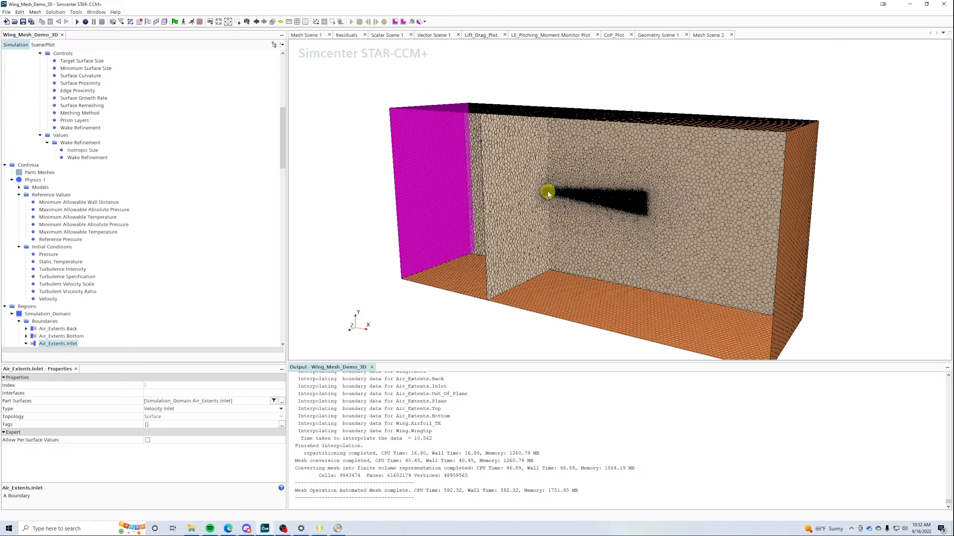
drag(548, 192, 602, 170)
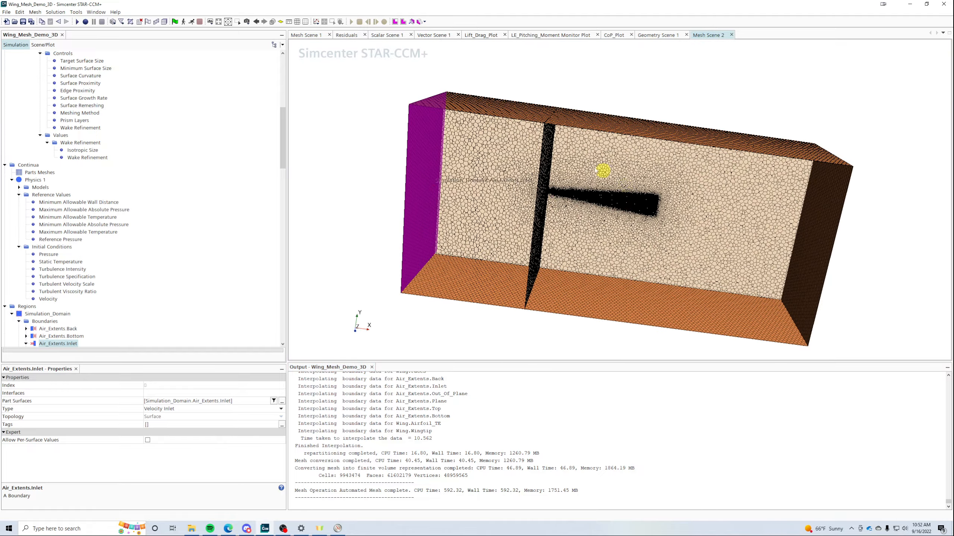
scroll(585, 167, up, 5)
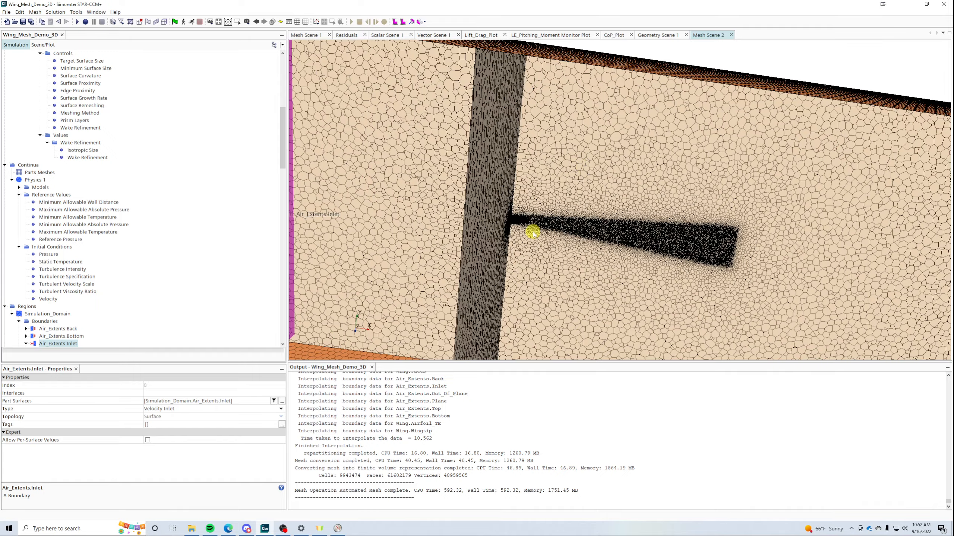
scroll(503, 223, up, 3)
drag(480, 216, 527, 211)
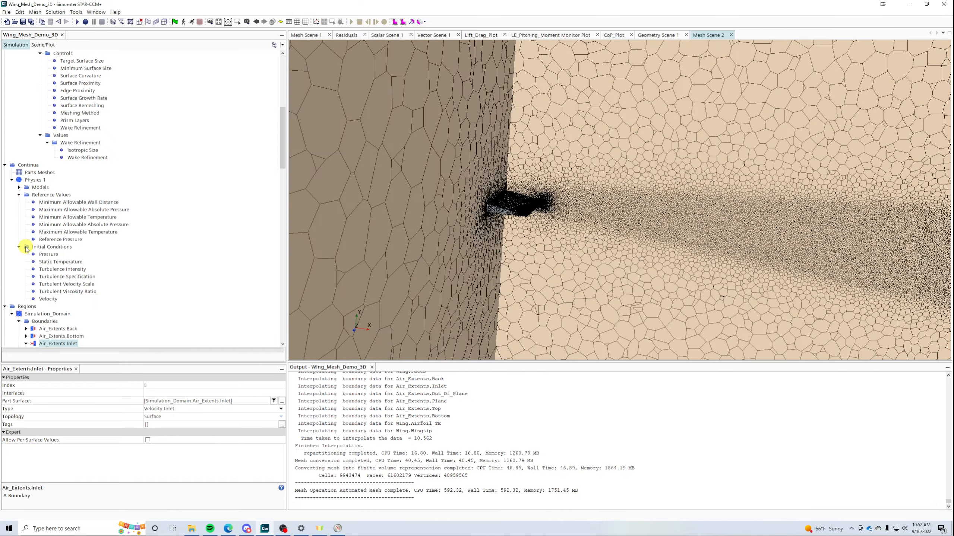
- Examine the surface mesh on the wing and wingtip and the cell growth into the surrounding section planes
scroll(81, 250, up, 5)
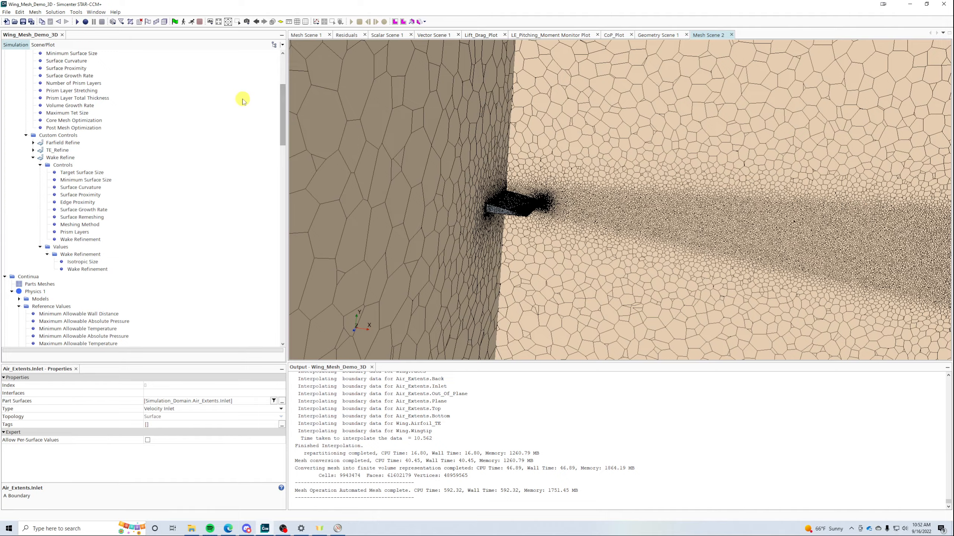
scroll(559, 162, down, 10)
drag(559, 163, 618, 164)
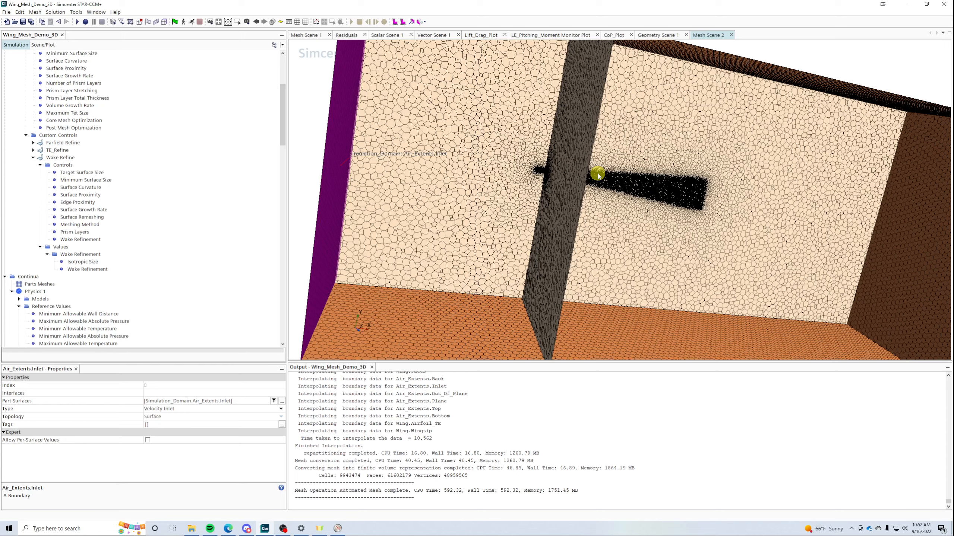
drag(571, 174, 605, 175)
scroll(517, 175, up, 5)
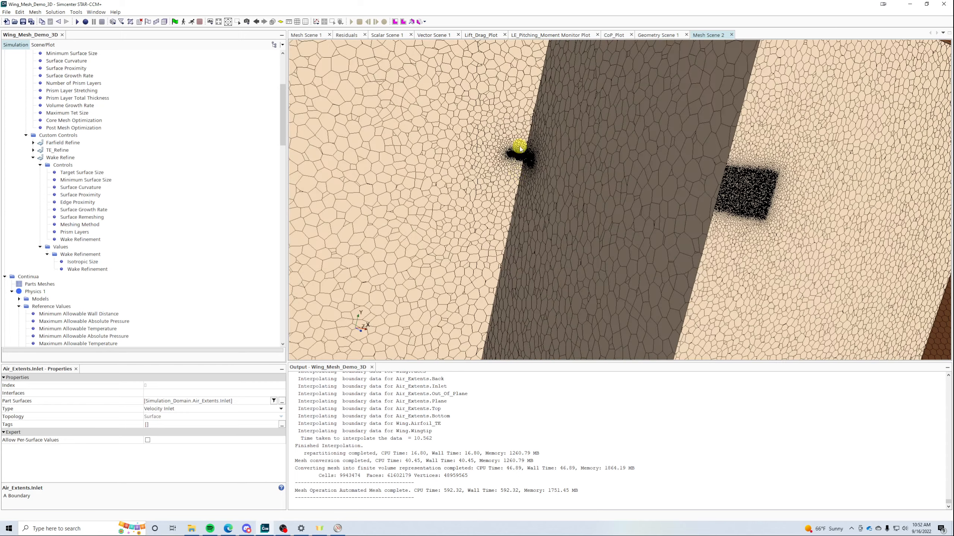
scroll(520, 151, up, 5)
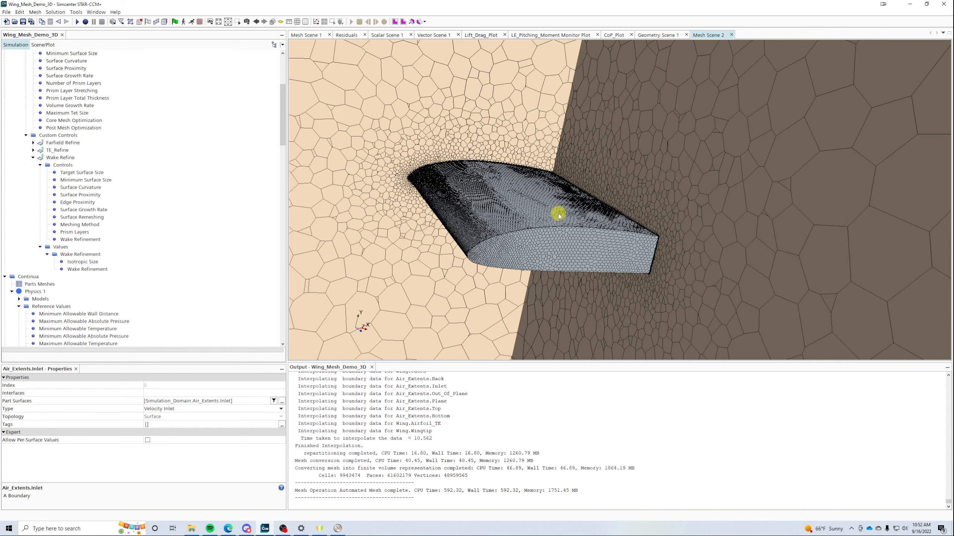
scroll(559, 215, down, 2)
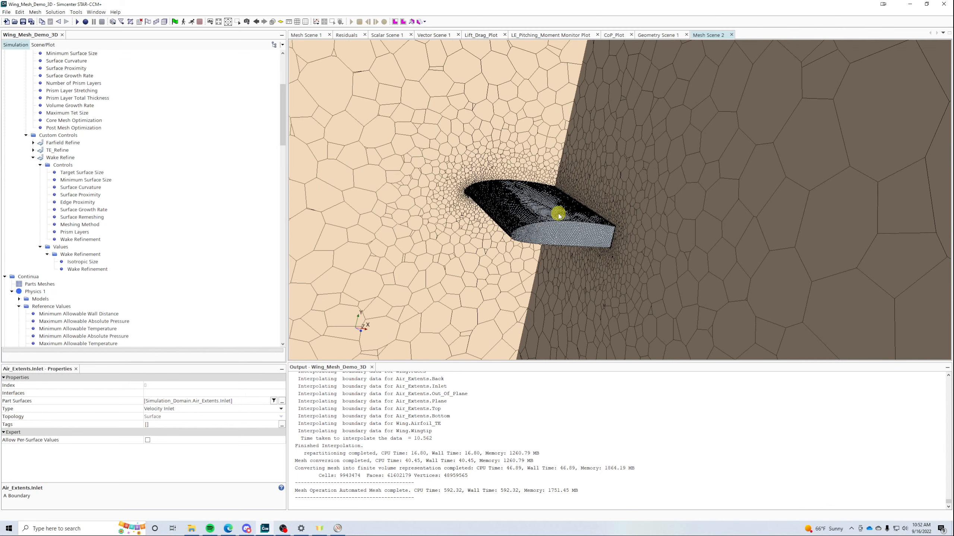
scroll(558, 214, down, 2)
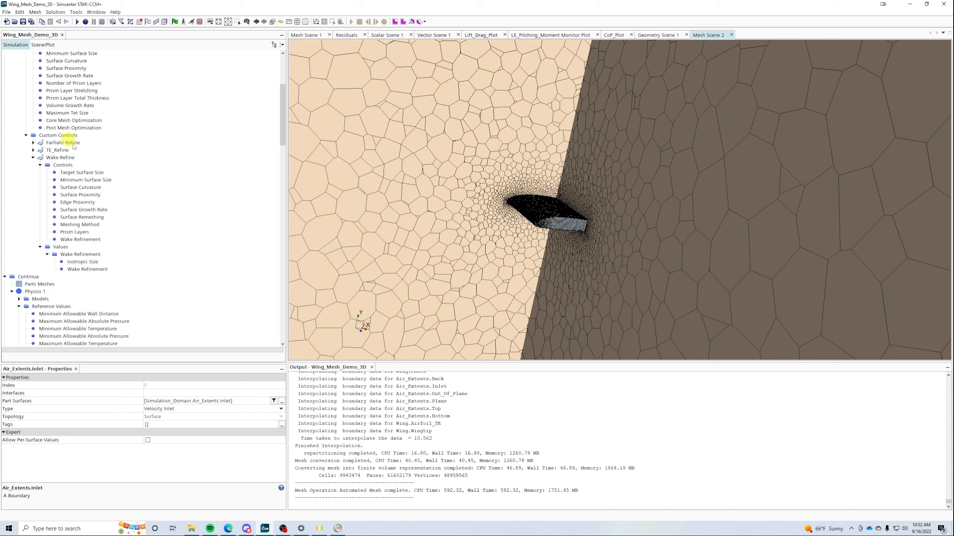
- Switch the Automated Mesh operation from Polyhedral Mesher to Trimmed Cell Mesher, keep the Prism Layer Mesher enabled, and execute it
scroll(73, 143, up, 6)
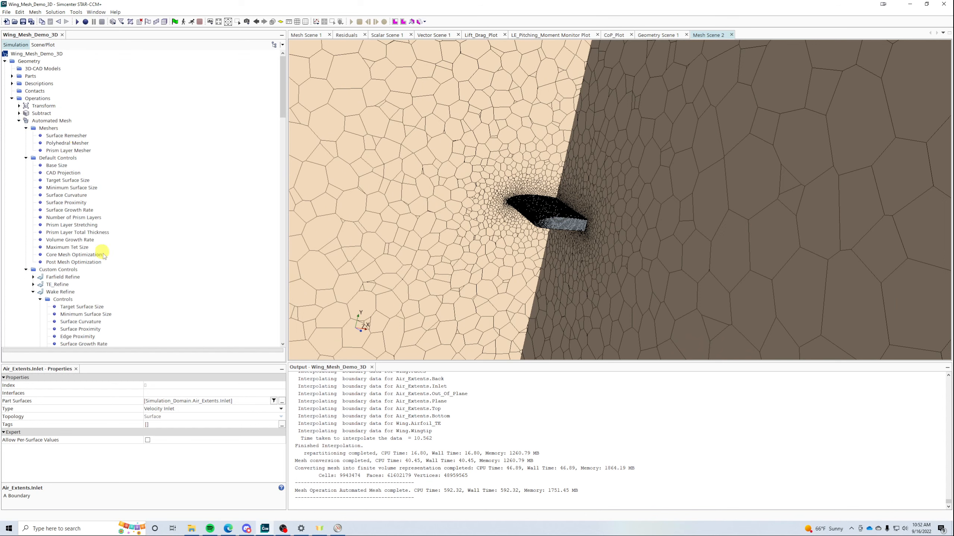
scroll(109, 255, down, 5)
scroll(89, 238, up, 5)
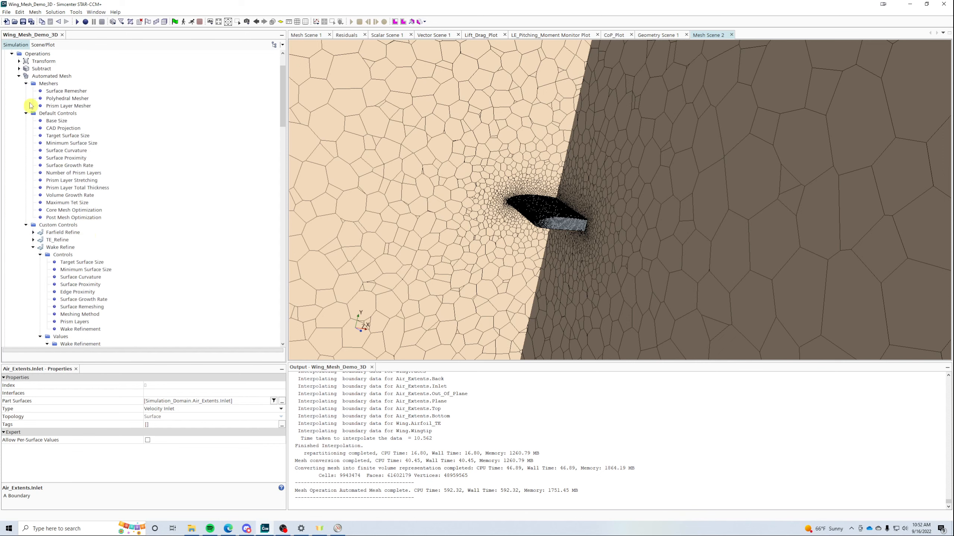
click(46, 122)
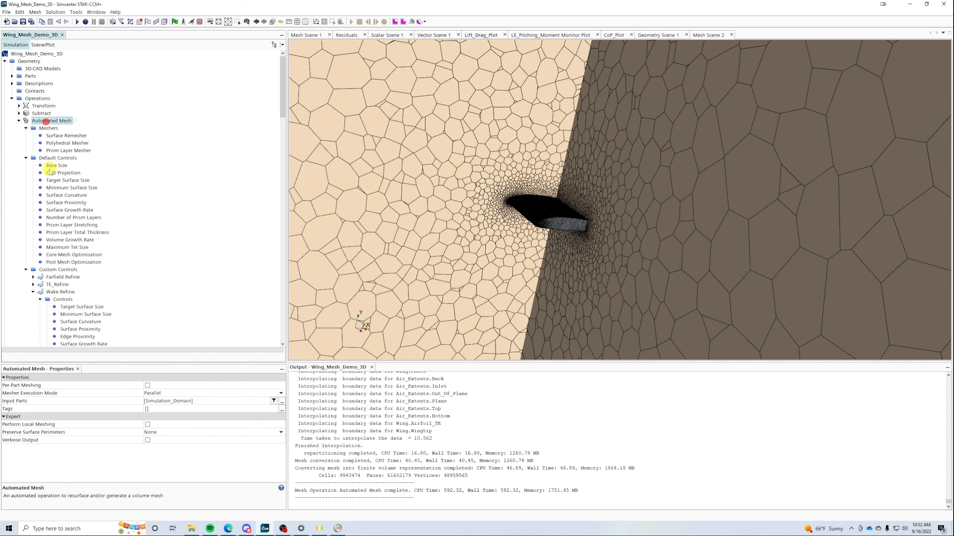
right_click(61, 124)
click(77, 129)
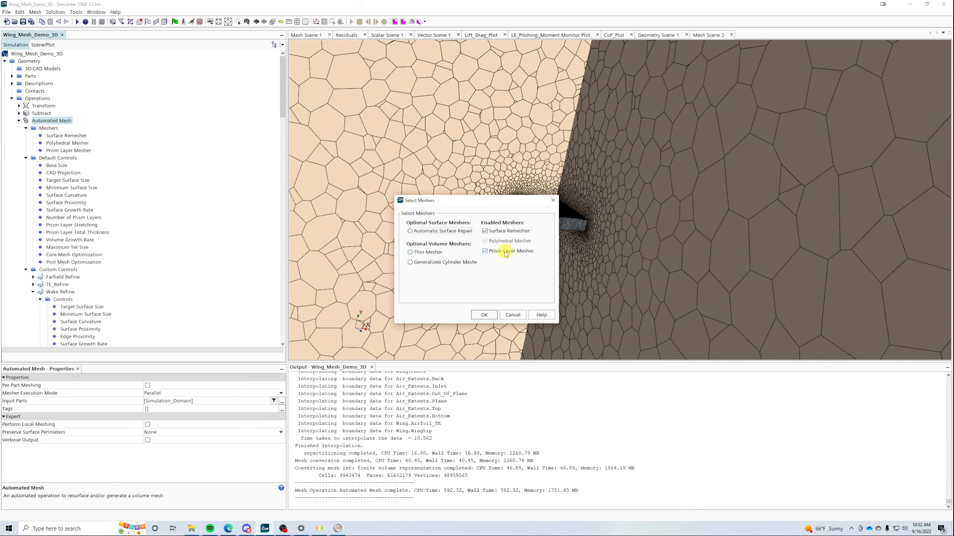
click(500, 251)
click(495, 240)
click(429, 274)
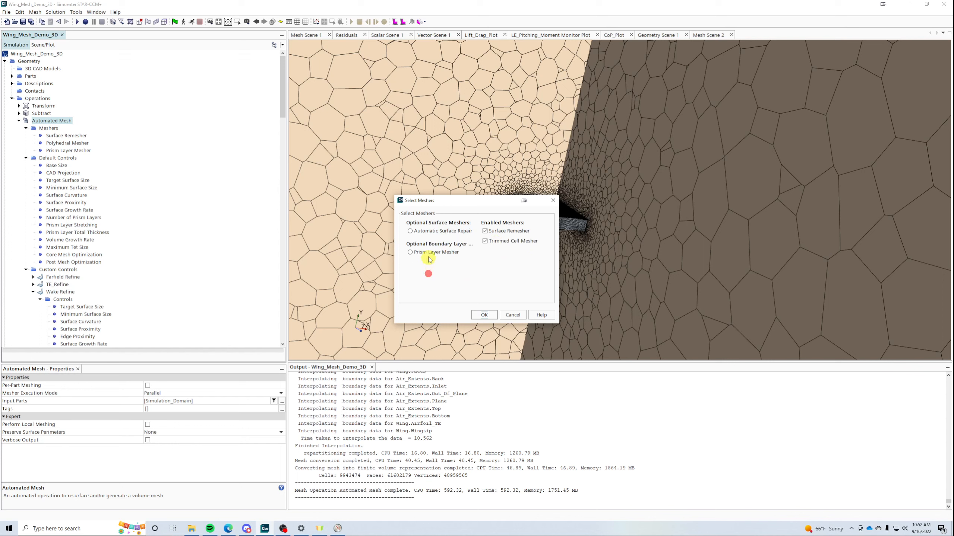
click(478, 315)
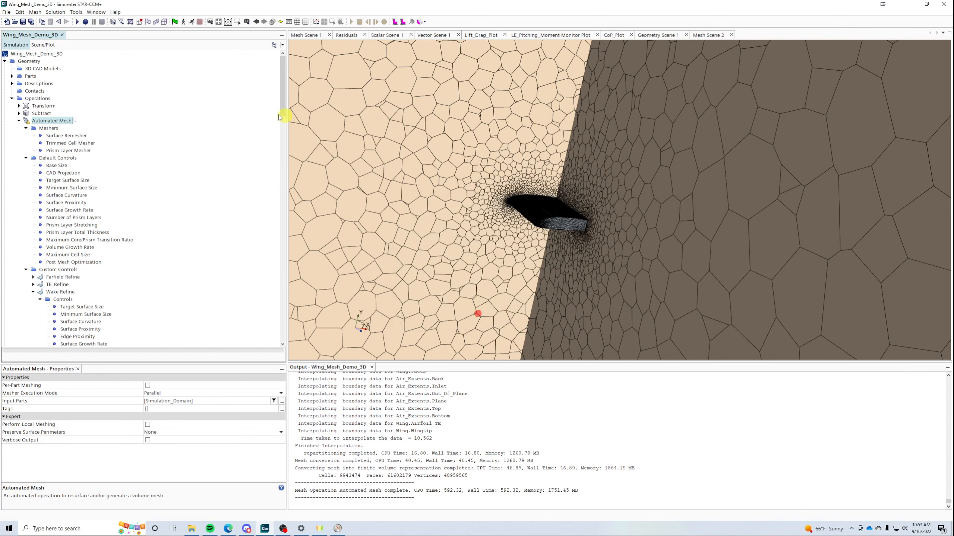
right_click(43, 121)
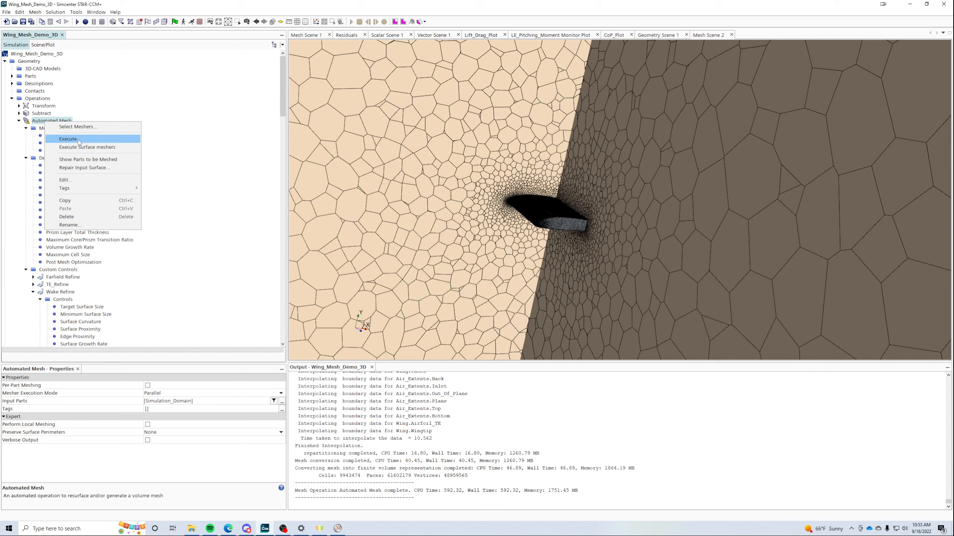
click(77, 139)
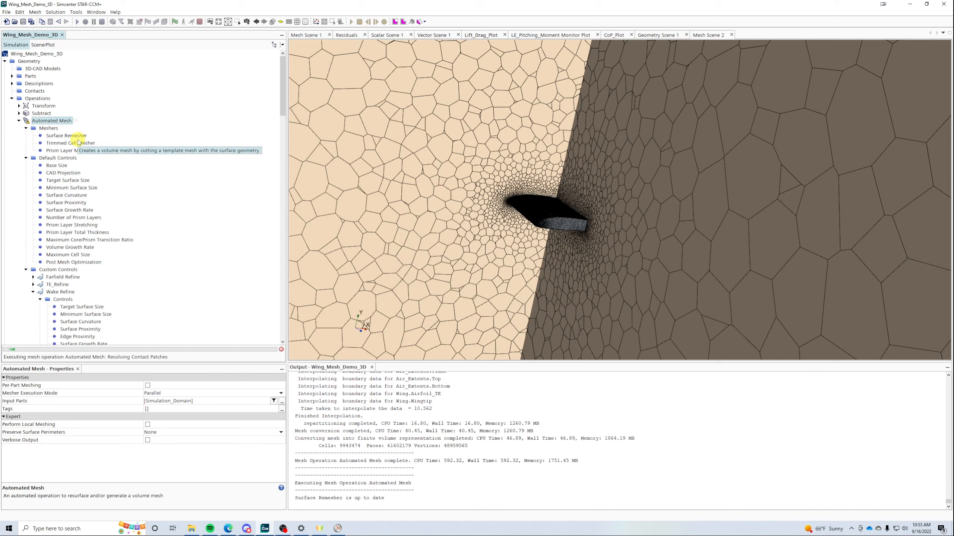